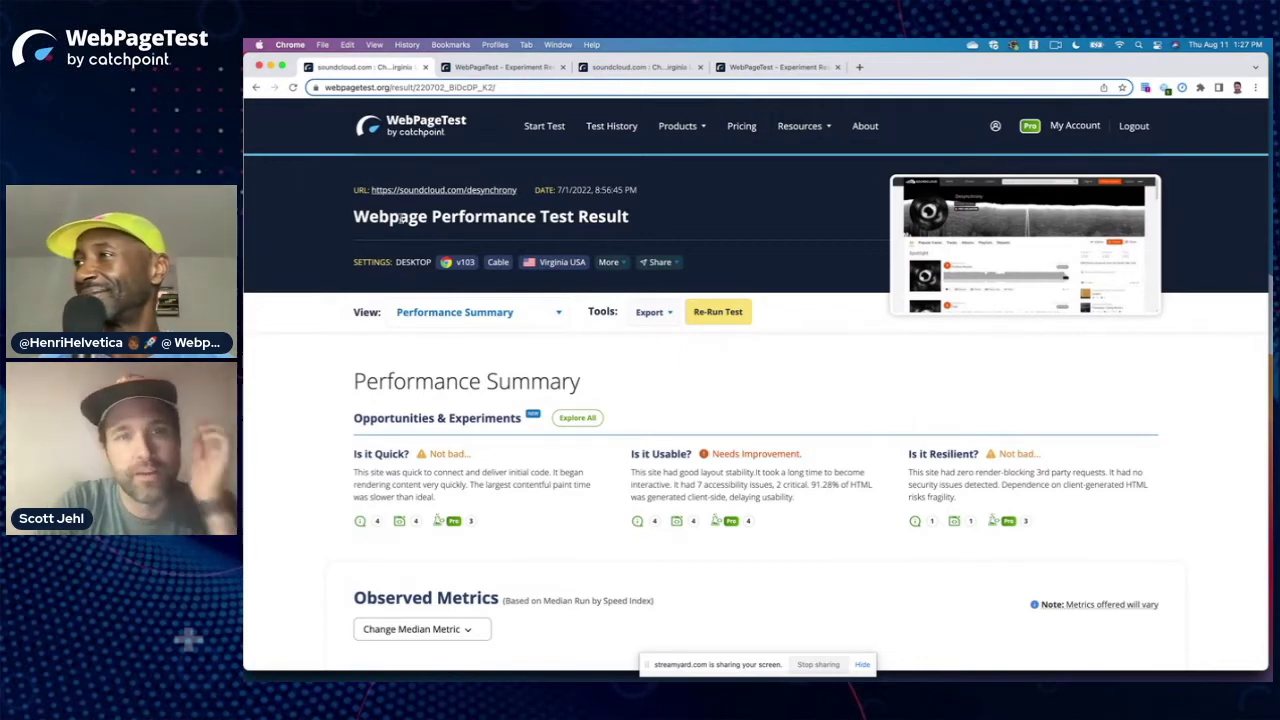
Step: Review the Performance Summary and Observed Metrics of the soundcloud.com/desynchrony test result
left_click(518, 308)
left_click(520, 306)
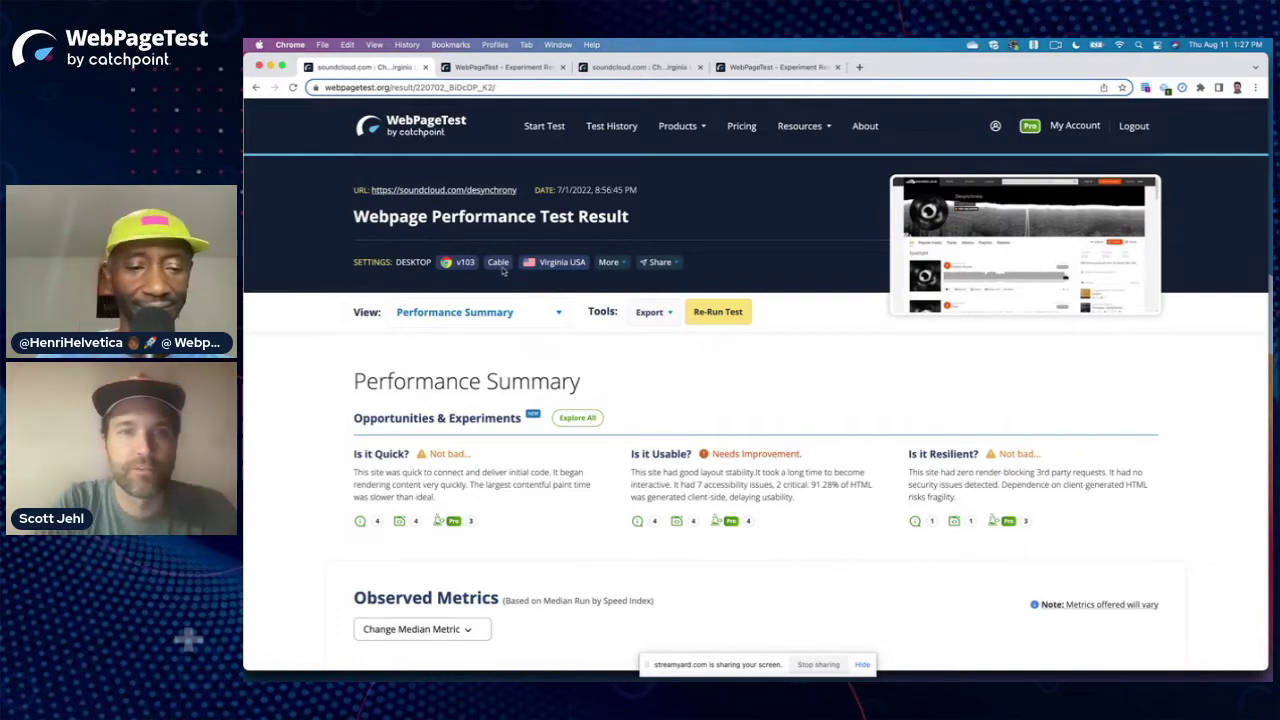
scroll(706, 334, "down", 5)
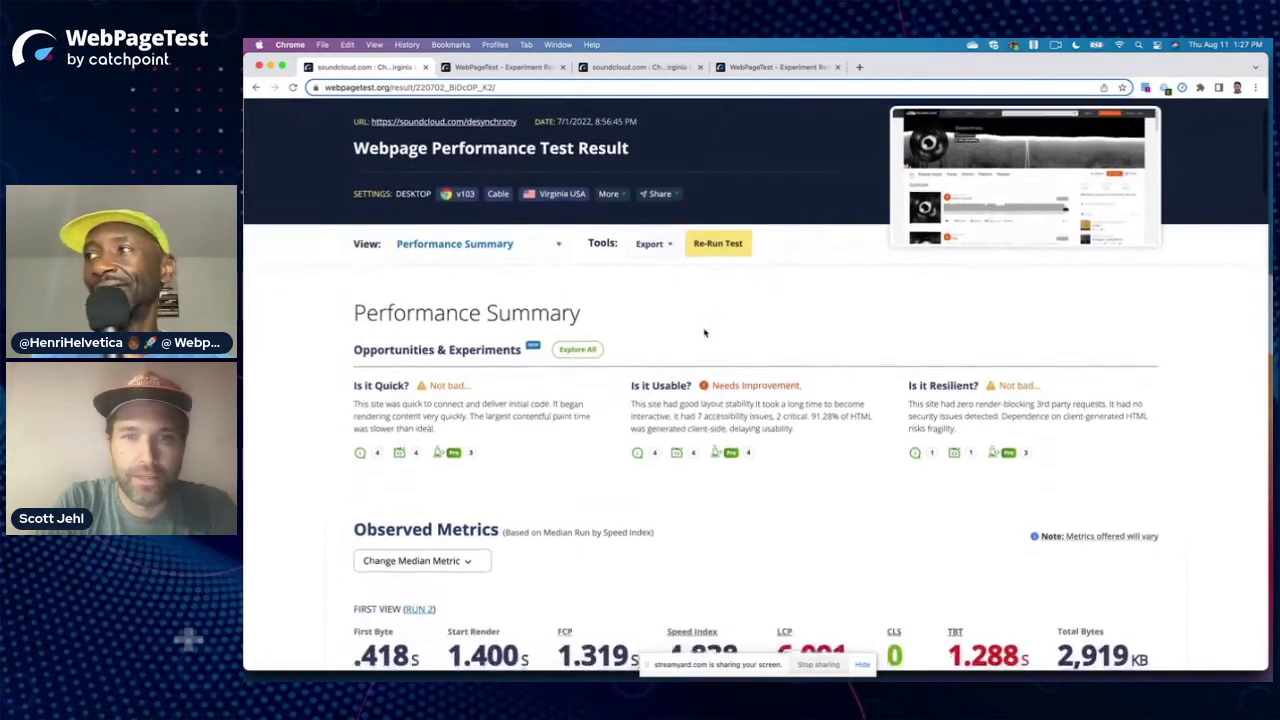
scroll(706, 334, "down", 5)
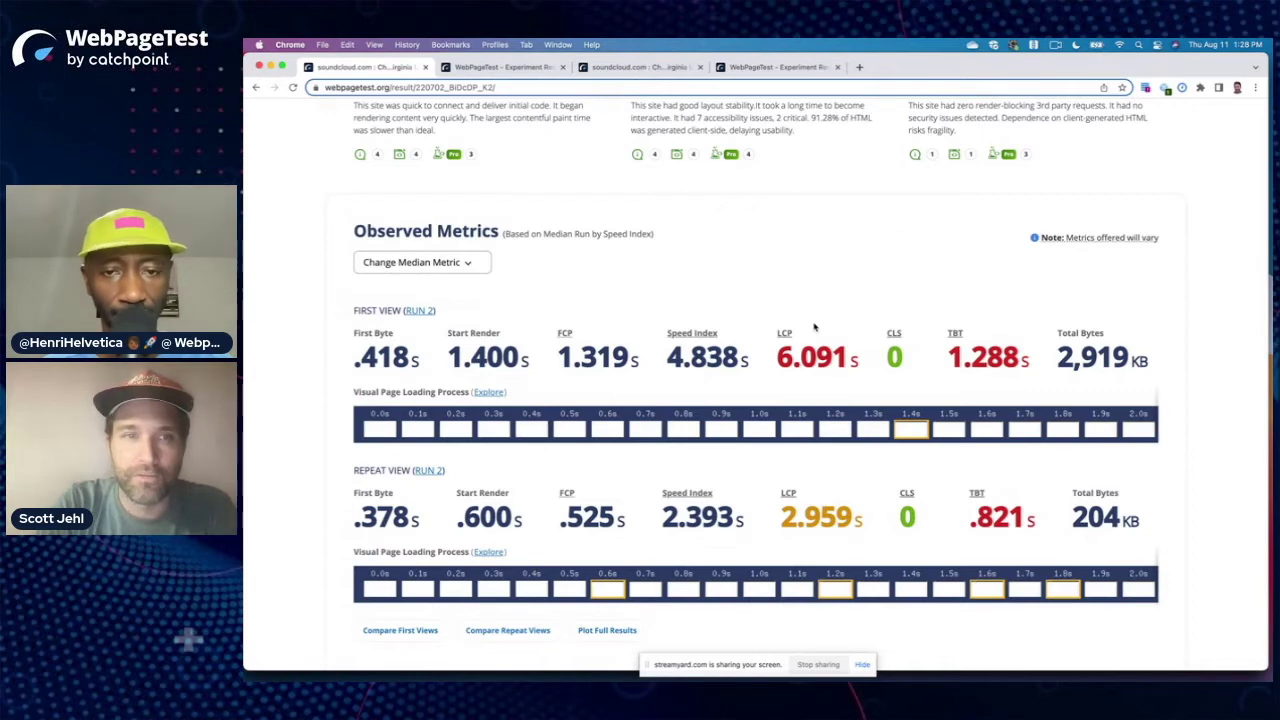
scroll(815, 327, "up", 2)
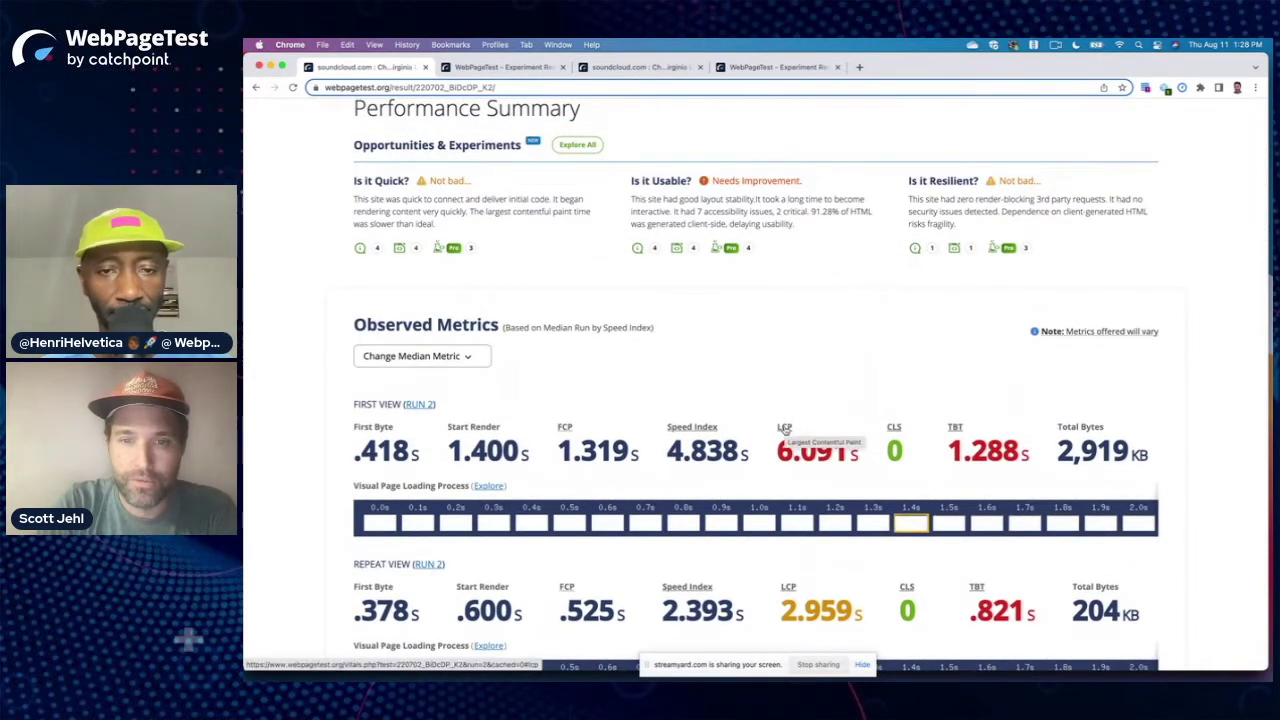
Step: Open the first view's Largest Contentful Paint details and examine its frames and LCP Event Summary
left_click(785, 428)
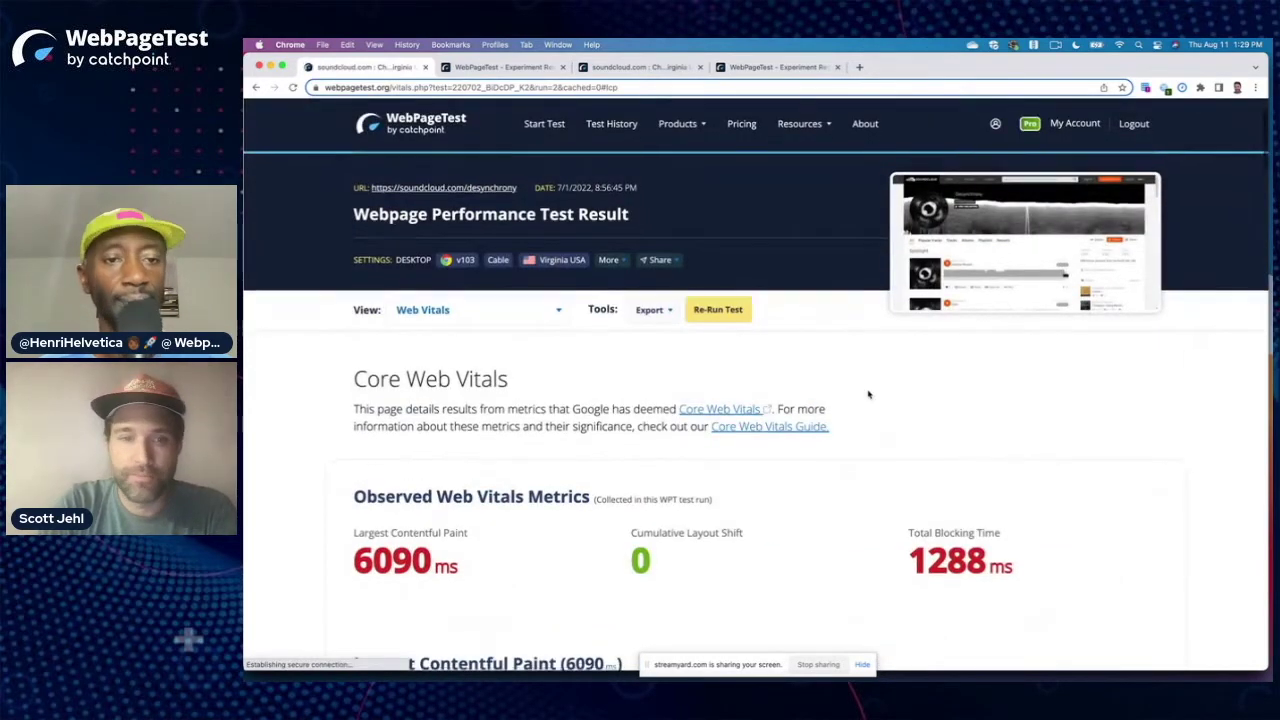
scroll(868, 394, "down", 3)
scroll(868, 394, "down", 2)
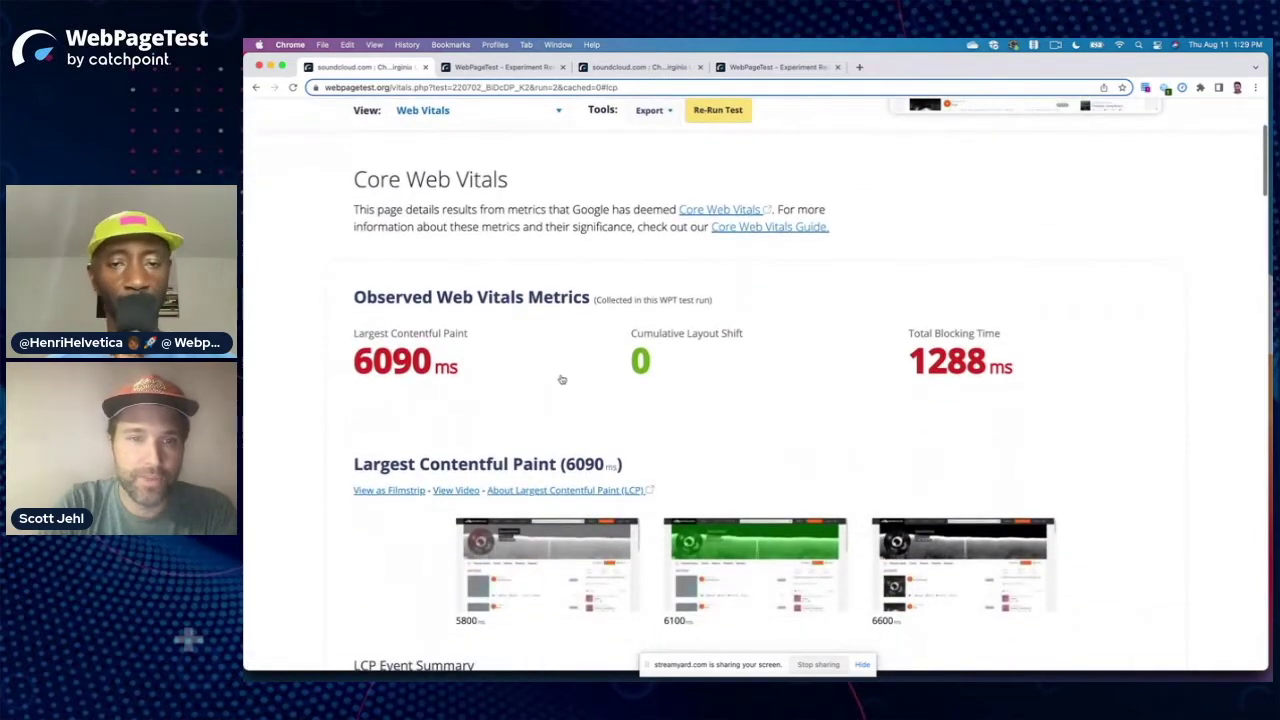
scroll(397, 366, "down", 4)
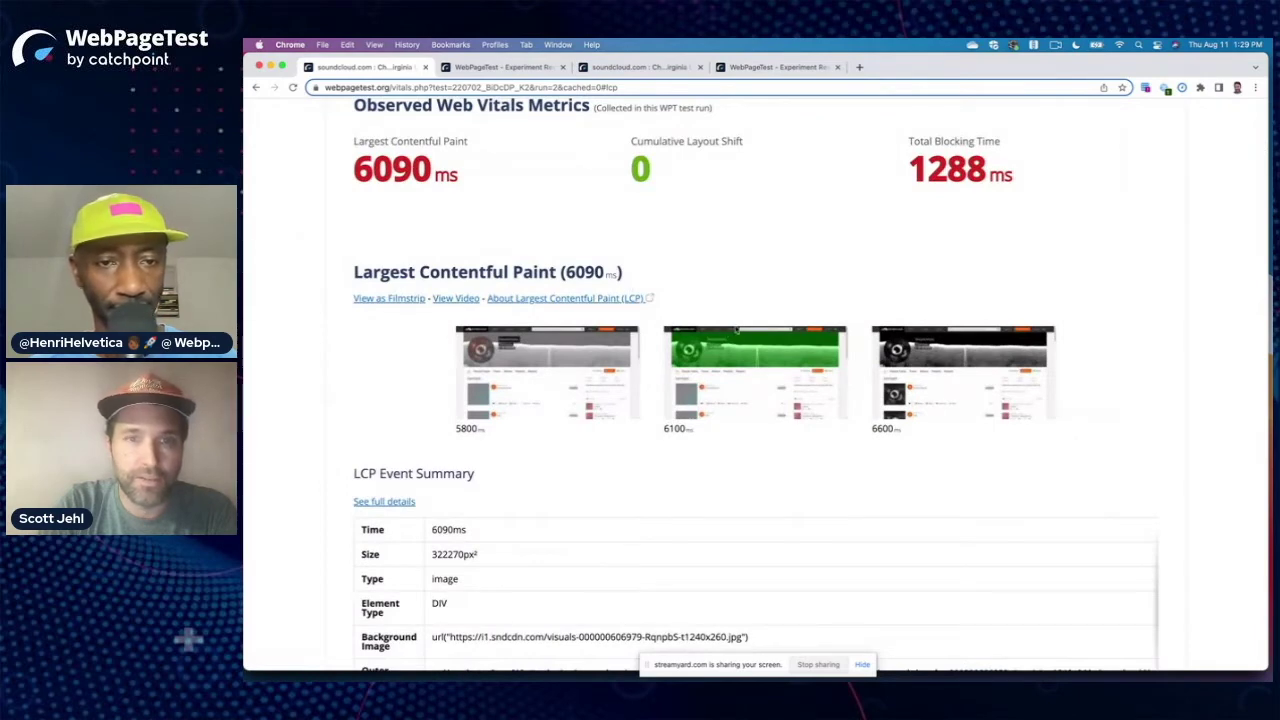
scroll(742, 310, "down", 1)
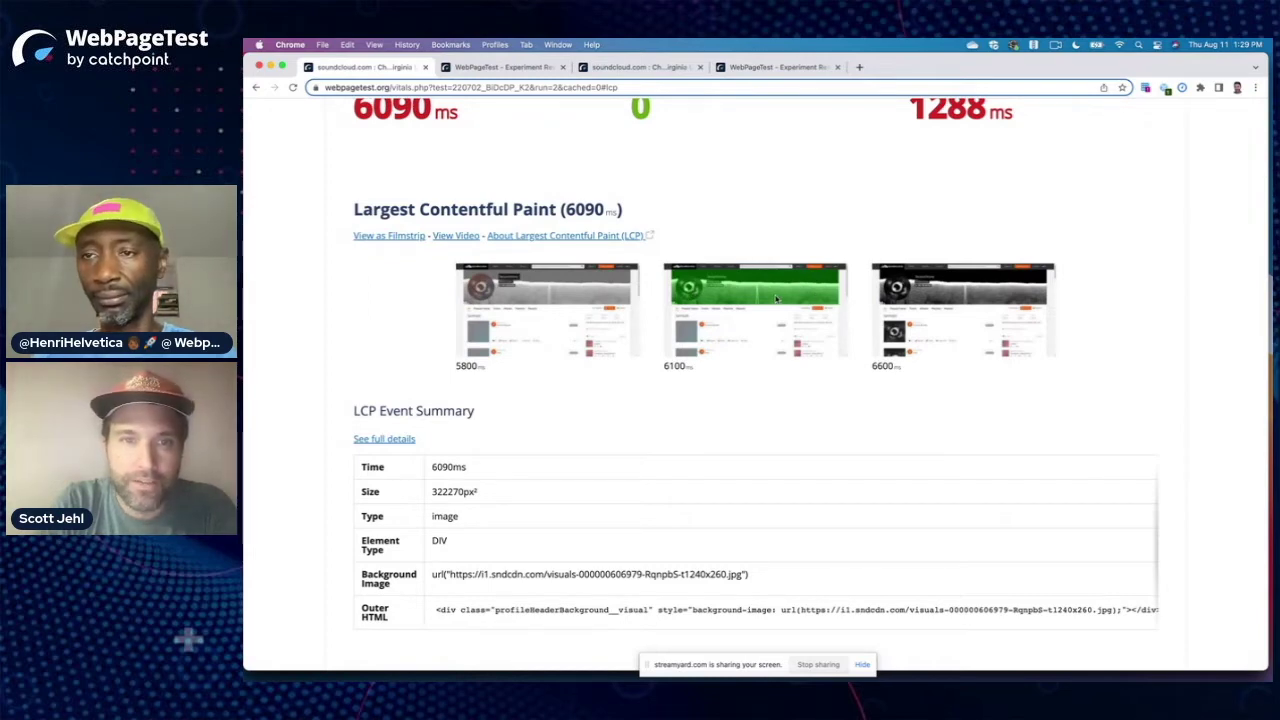
scroll(652, 403, "down", 3)
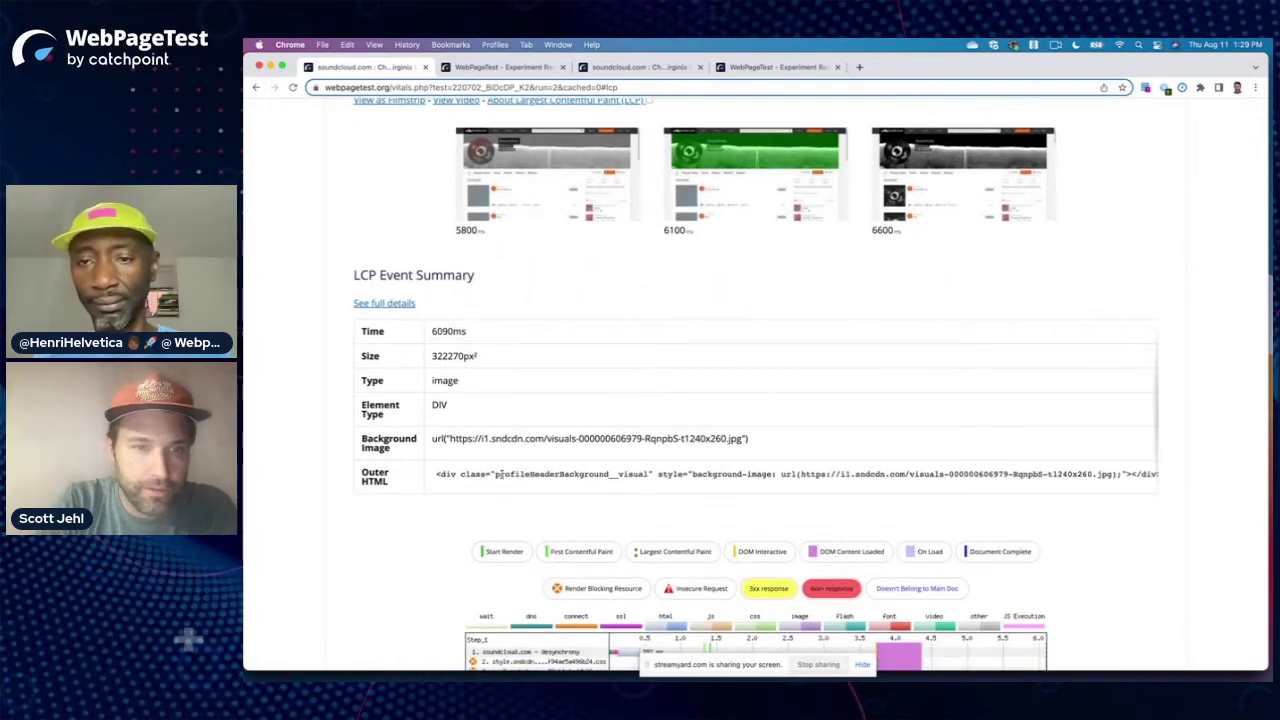
Step: Highlight the background image URL in the LCP Event Summary and inspect the image reference in the Outer HTML
left_click_drag(431, 438, 659, 456)
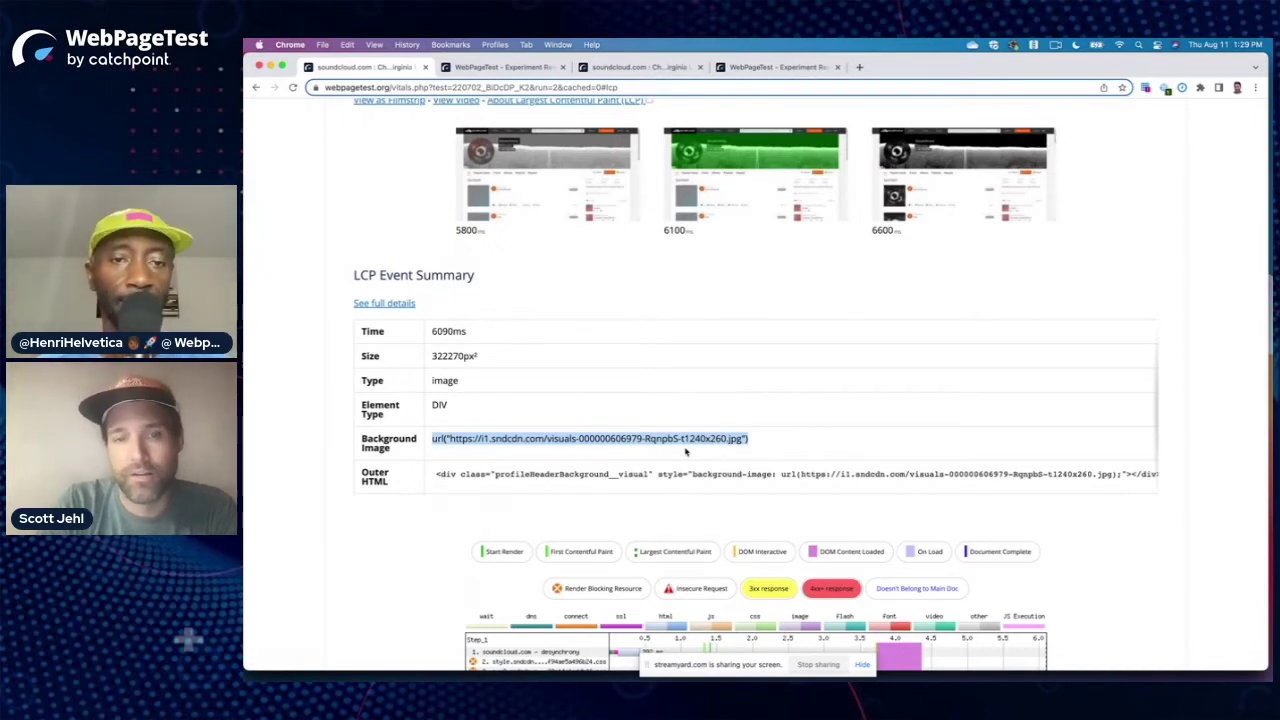
left_click_drag(600, 476, 907, 476)
left_click(1056, 470)
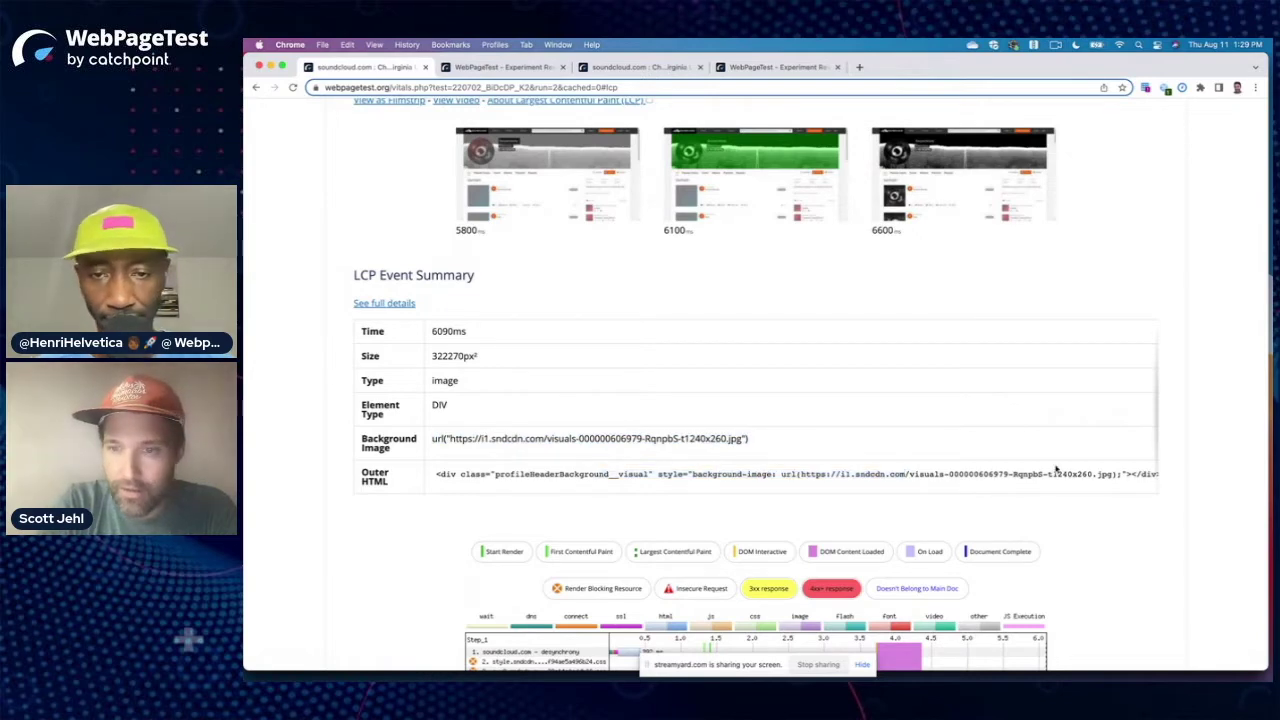
Step: Switch the test result view from Web Vitals to Opportunities & Experiments
scroll(952, 386, "up", 10)
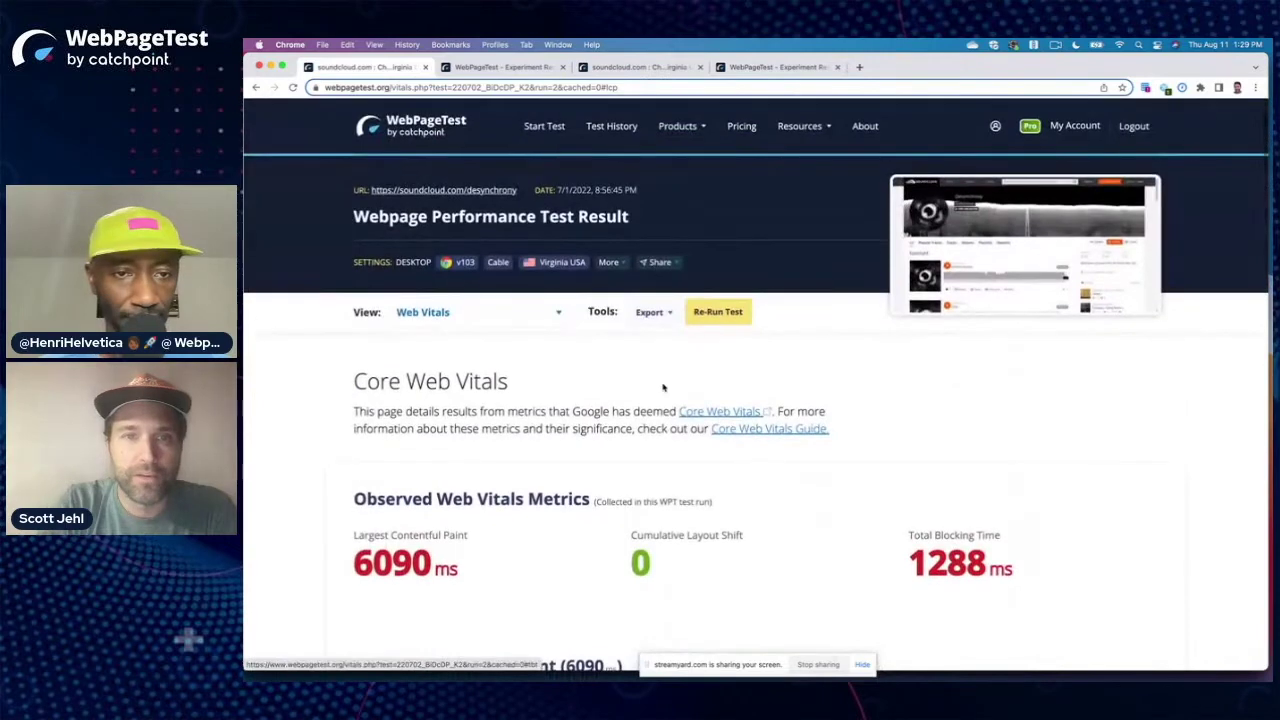
left_click(528, 312)
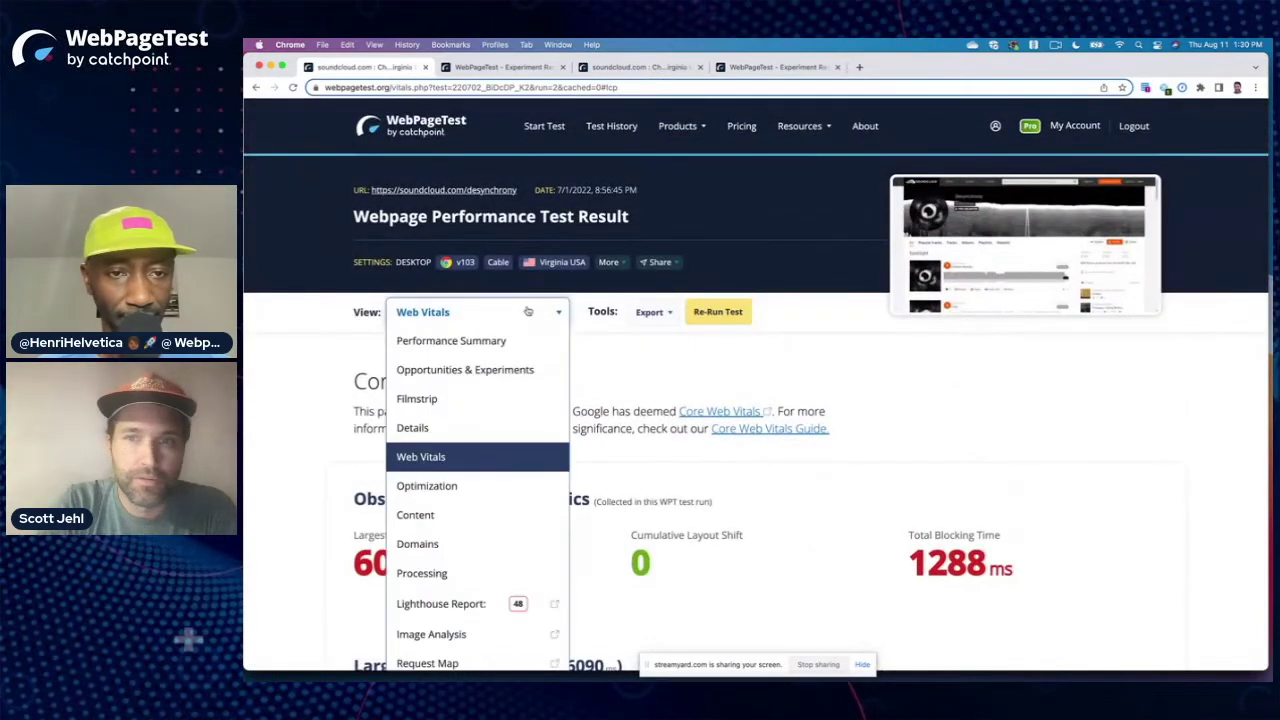
left_click(496, 375)
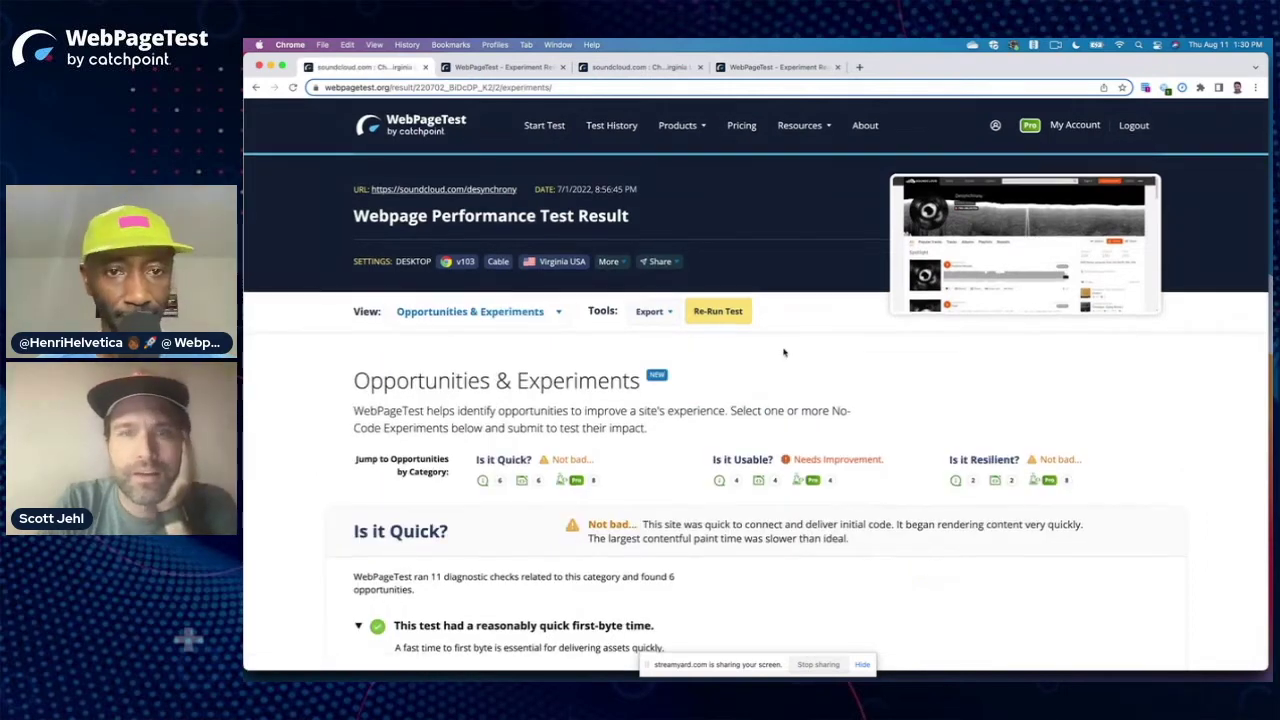
Step: Read through the "Is it Quick?" checks as far as the Largest Contentful Paint opportunity and highlight its background image explanation
scroll(784, 352, "down", 5)
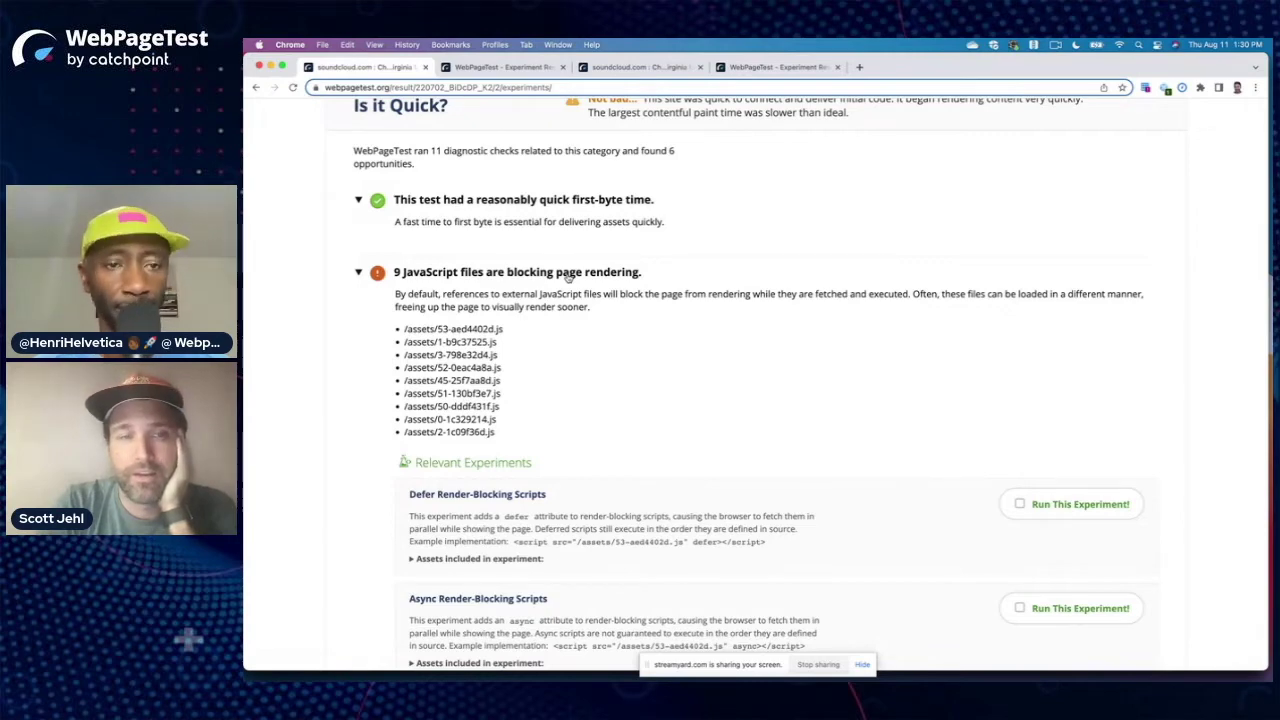
scroll(567, 277, "down", 3)
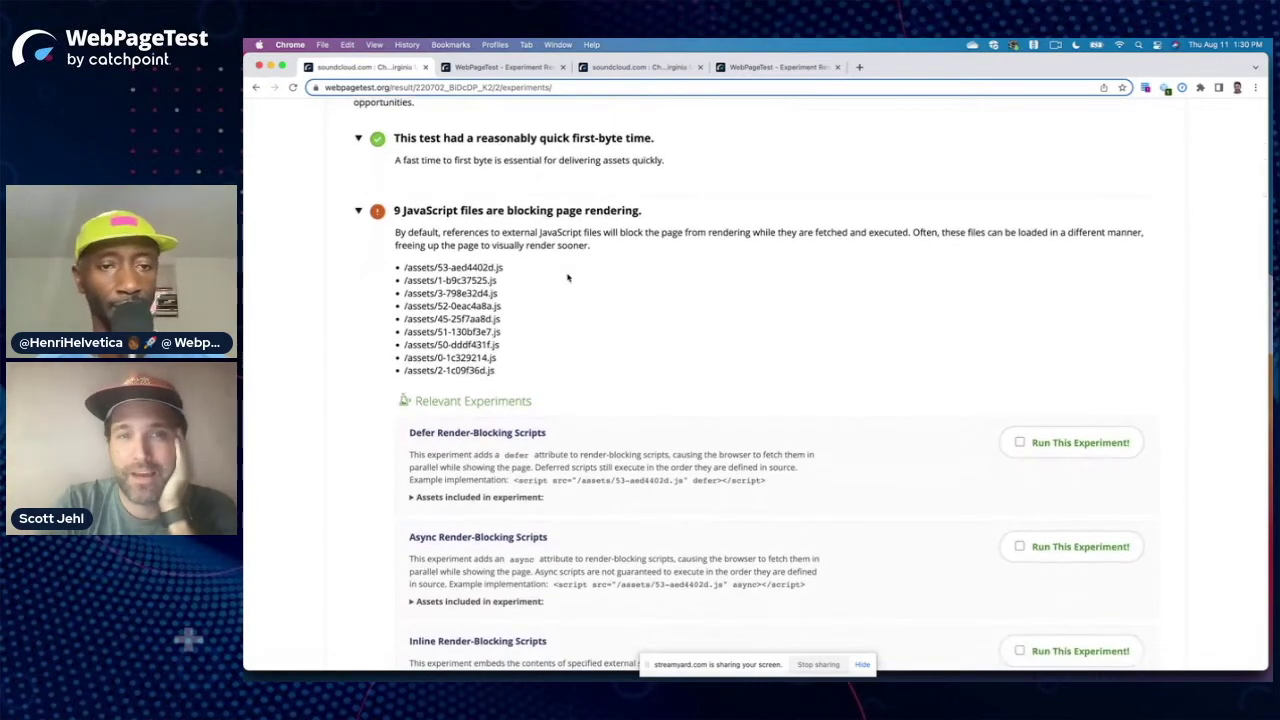
scroll(567, 277, "down", 6)
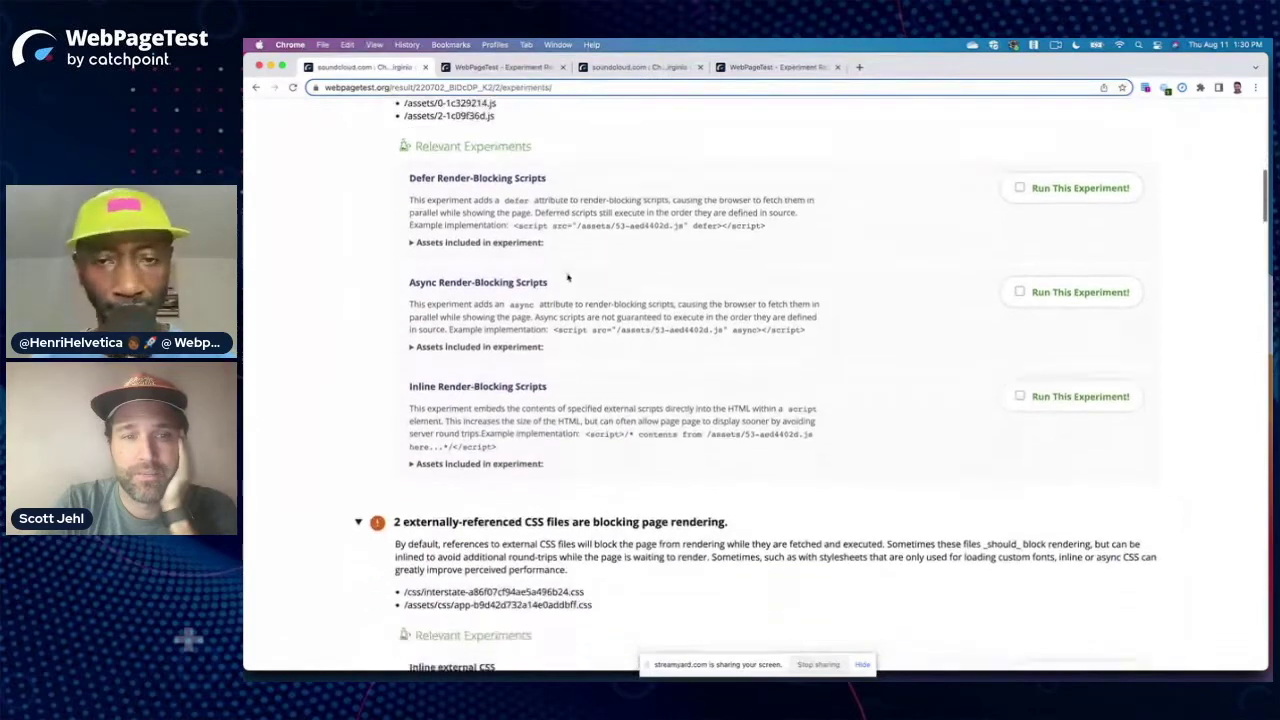
scroll(567, 275, "down", 5)
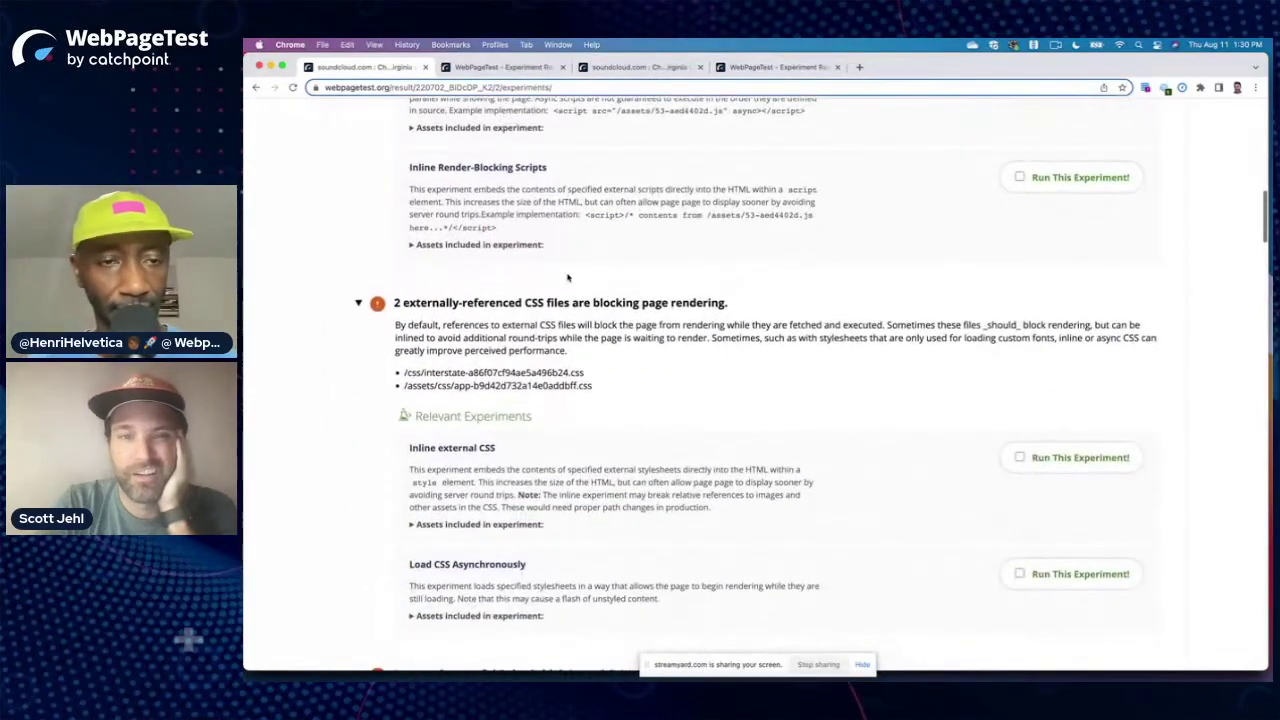
scroll(567, 277, "down", 9)
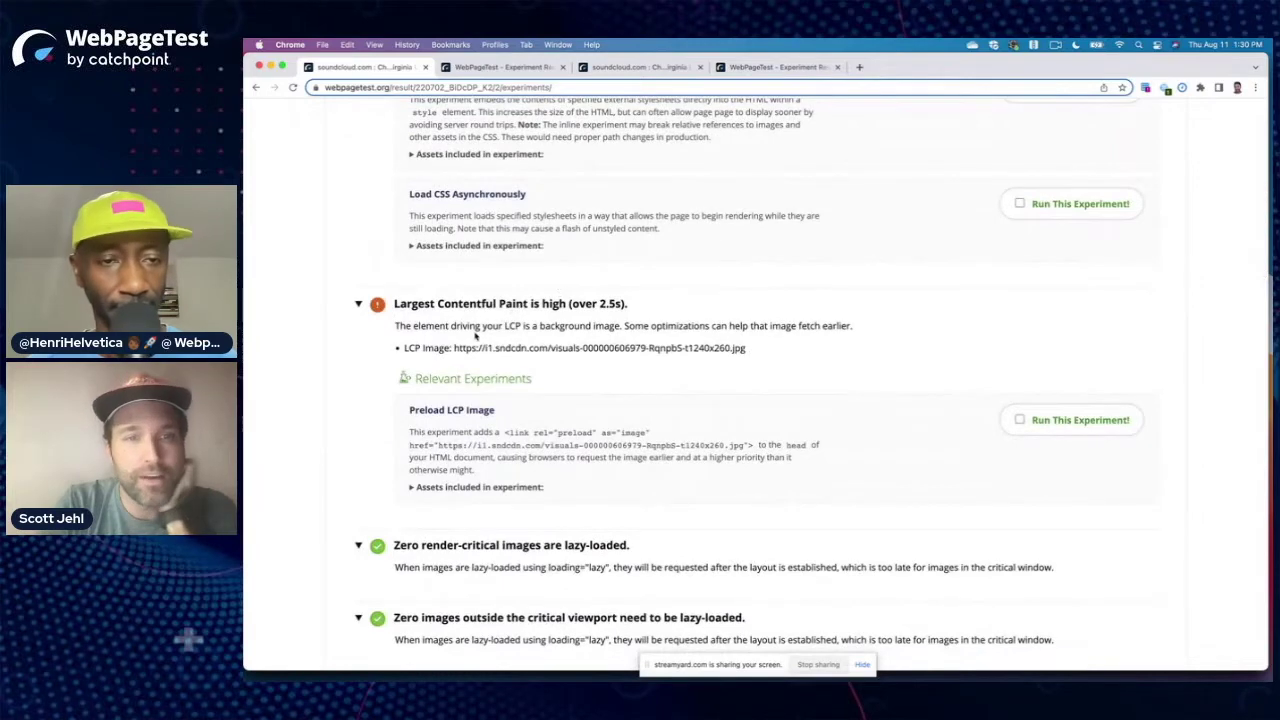
scroll(602, 316, "down", 2)
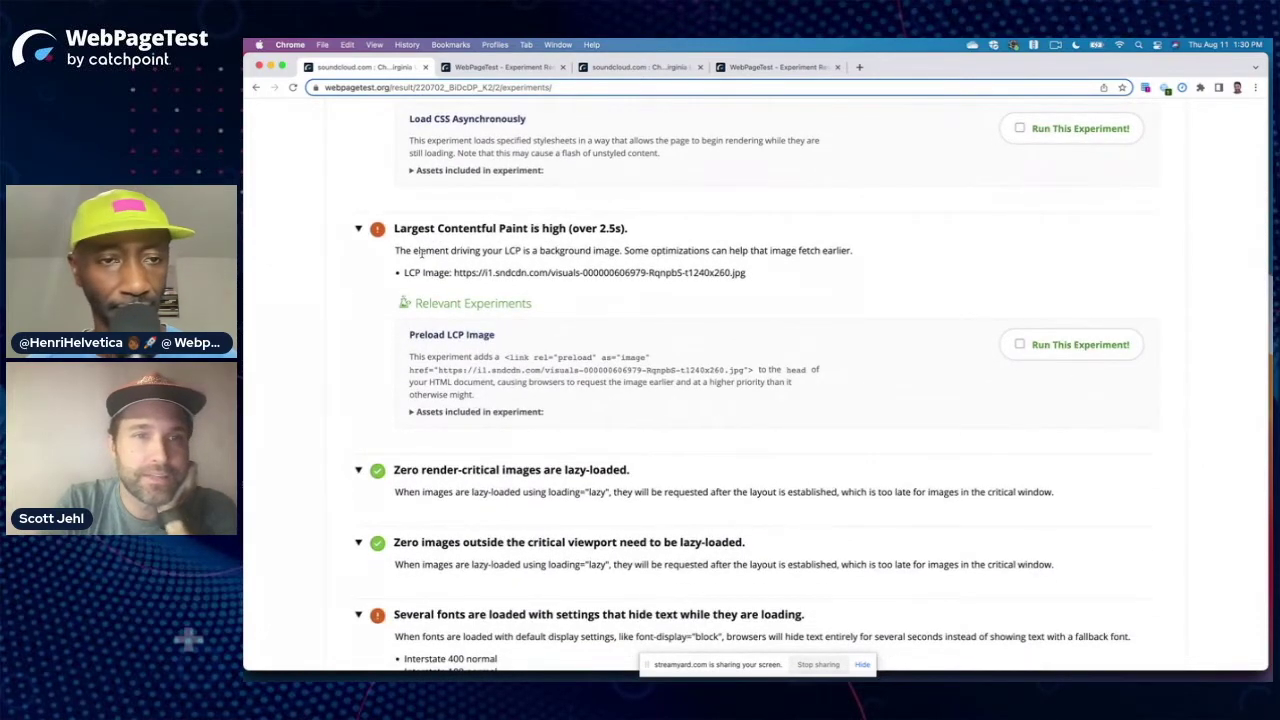
left_click_drag(421, 254, 606, 252)
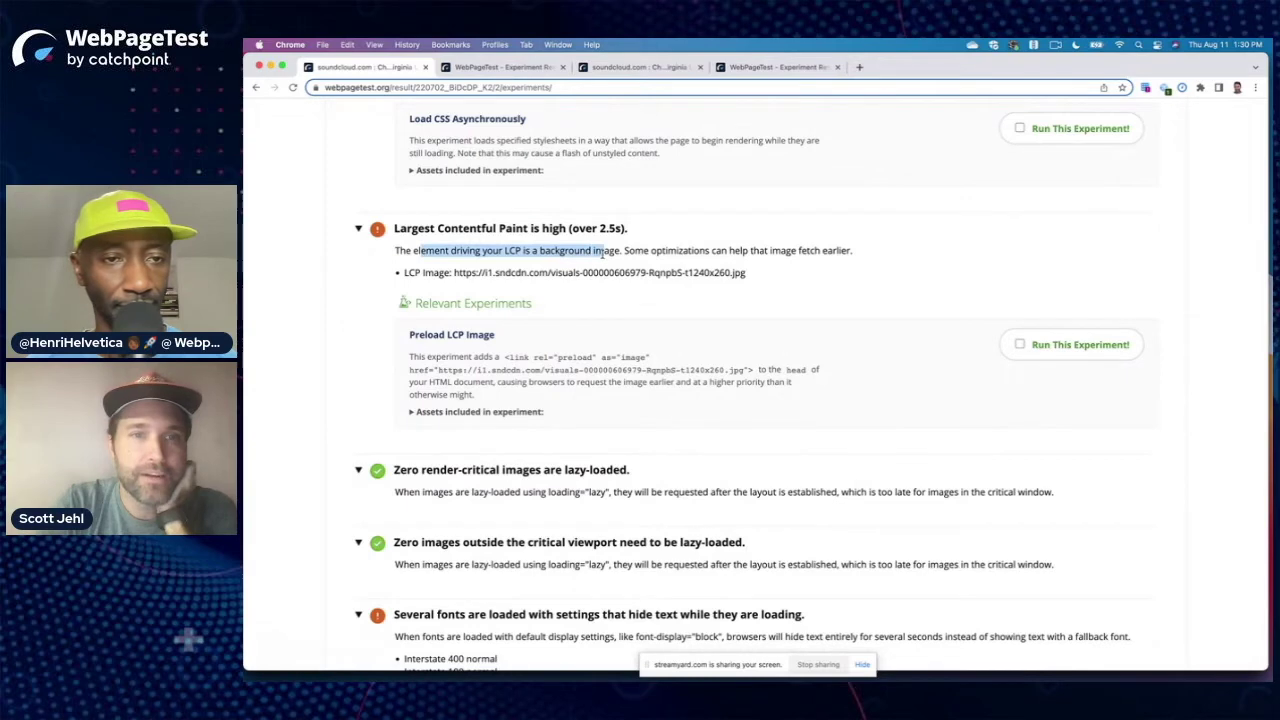
left_click(814, 282)
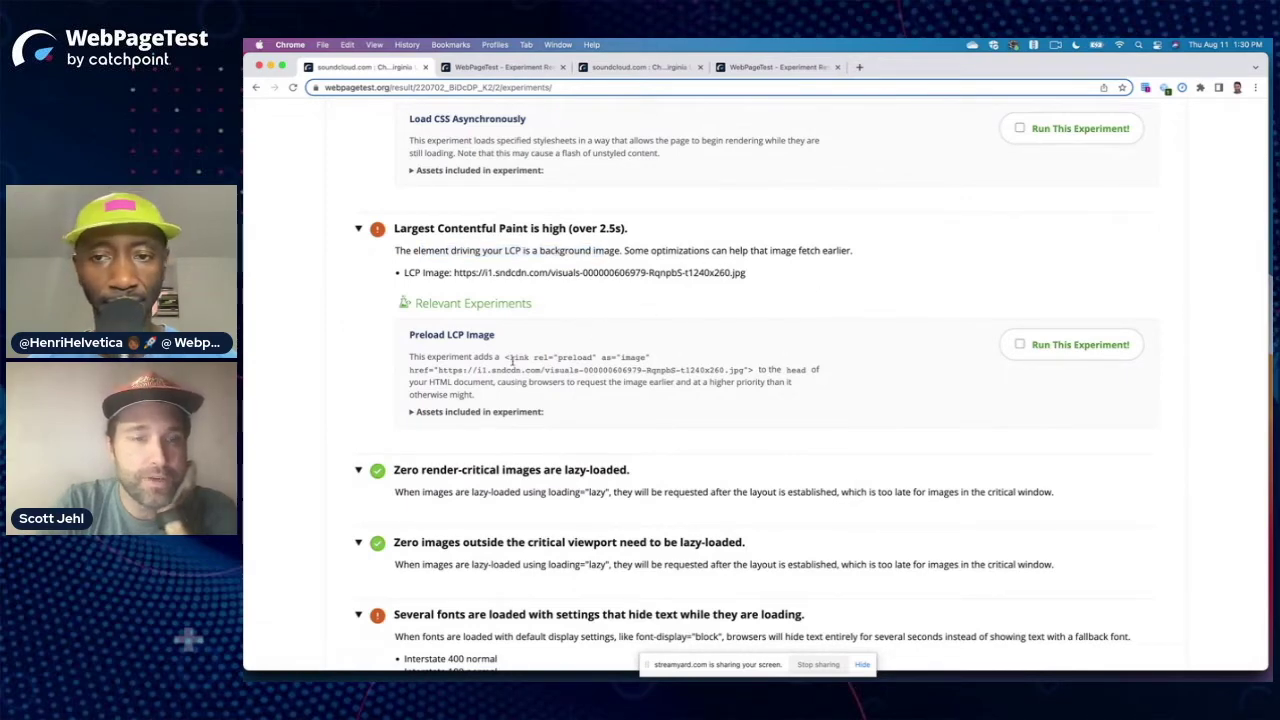
Step: Expand the assets included in the Preload LCP Image experiment, highlight its preload link code, and select the experiment to run
left_click(484, 413)
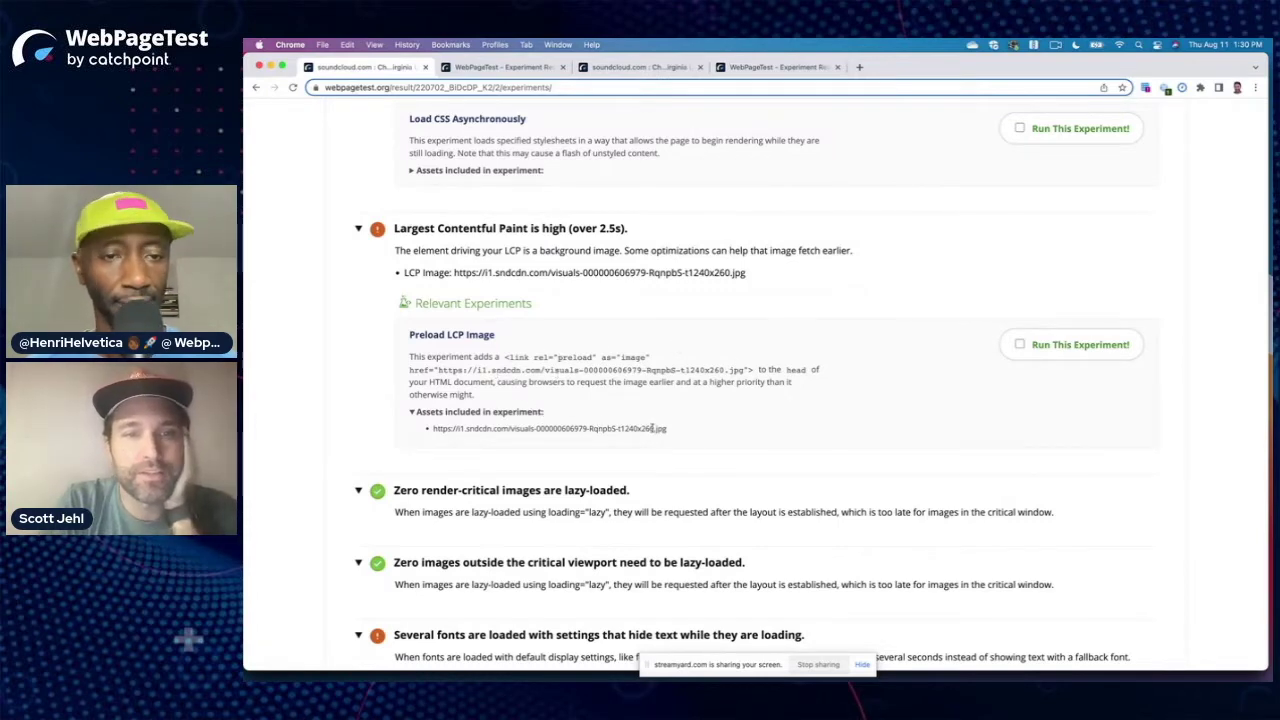
left_click_drag(684, 432, 428, 430)
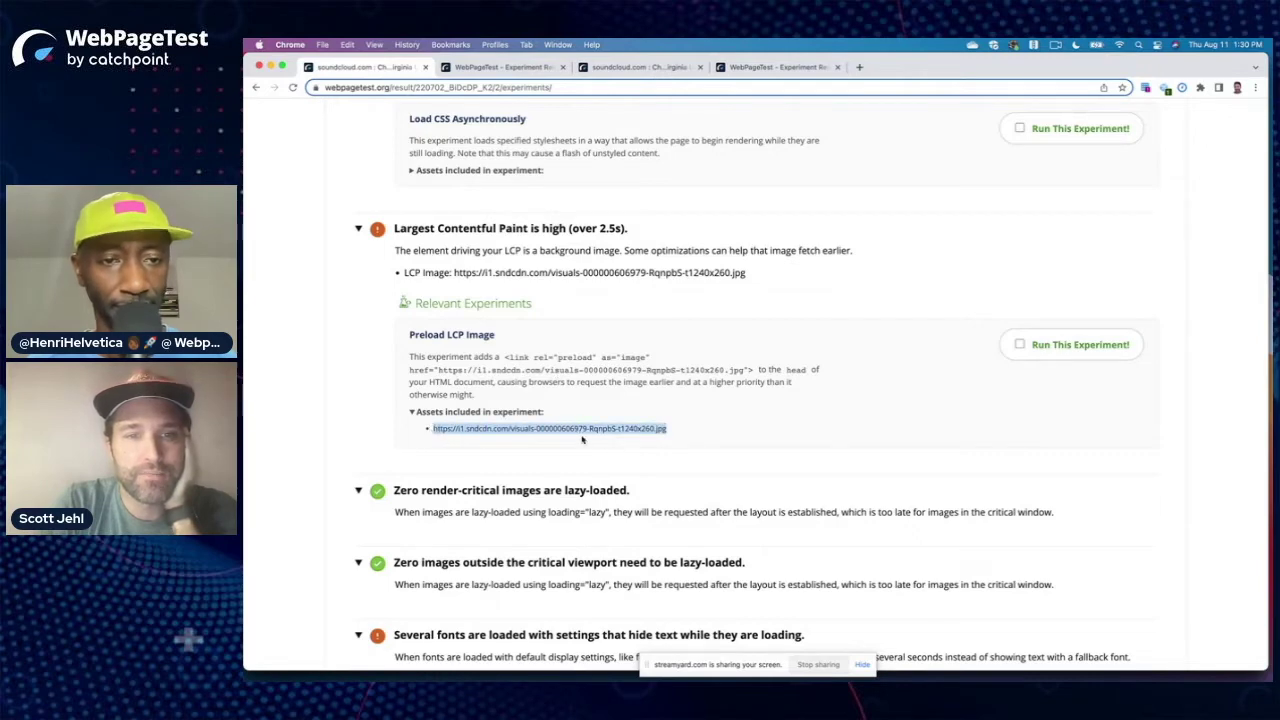
left_click_drag(504, 358, 756, 370)
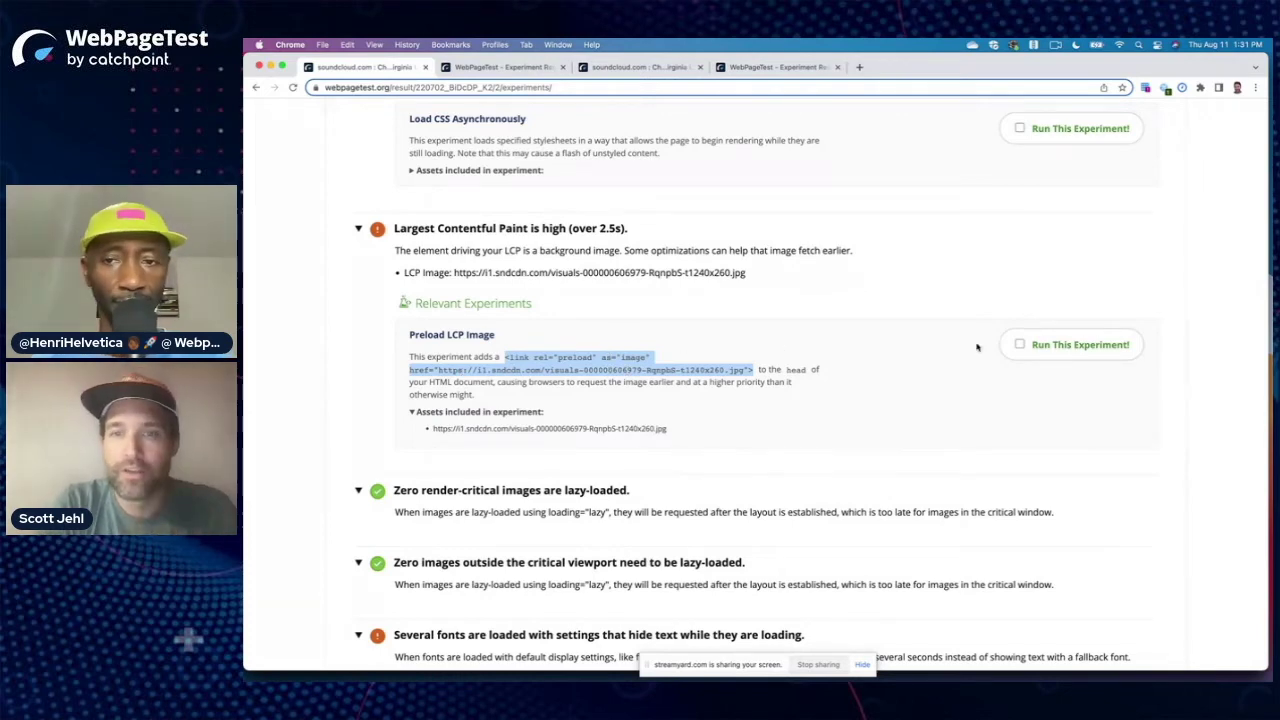
left_click(1019, 344)
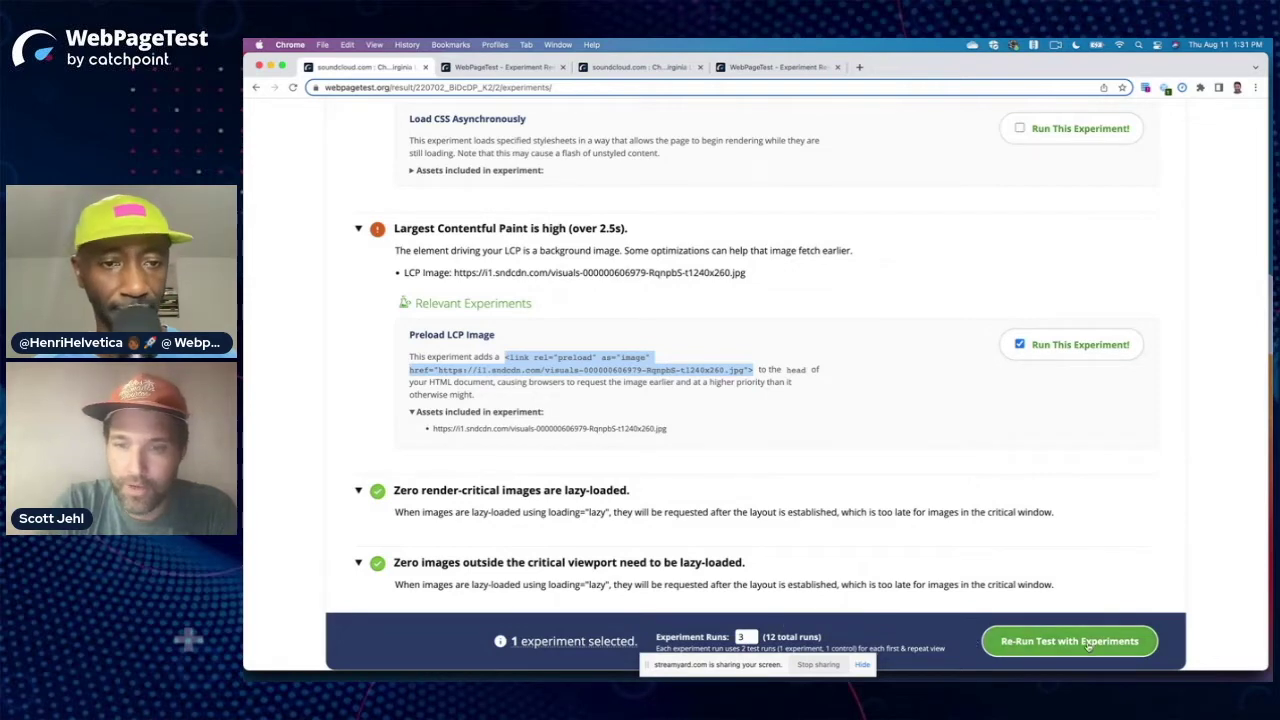
Step: Switch to the finished Preload LCP Image experiment results and highlight the First Contentful Paint impact
left_click(460, 70)
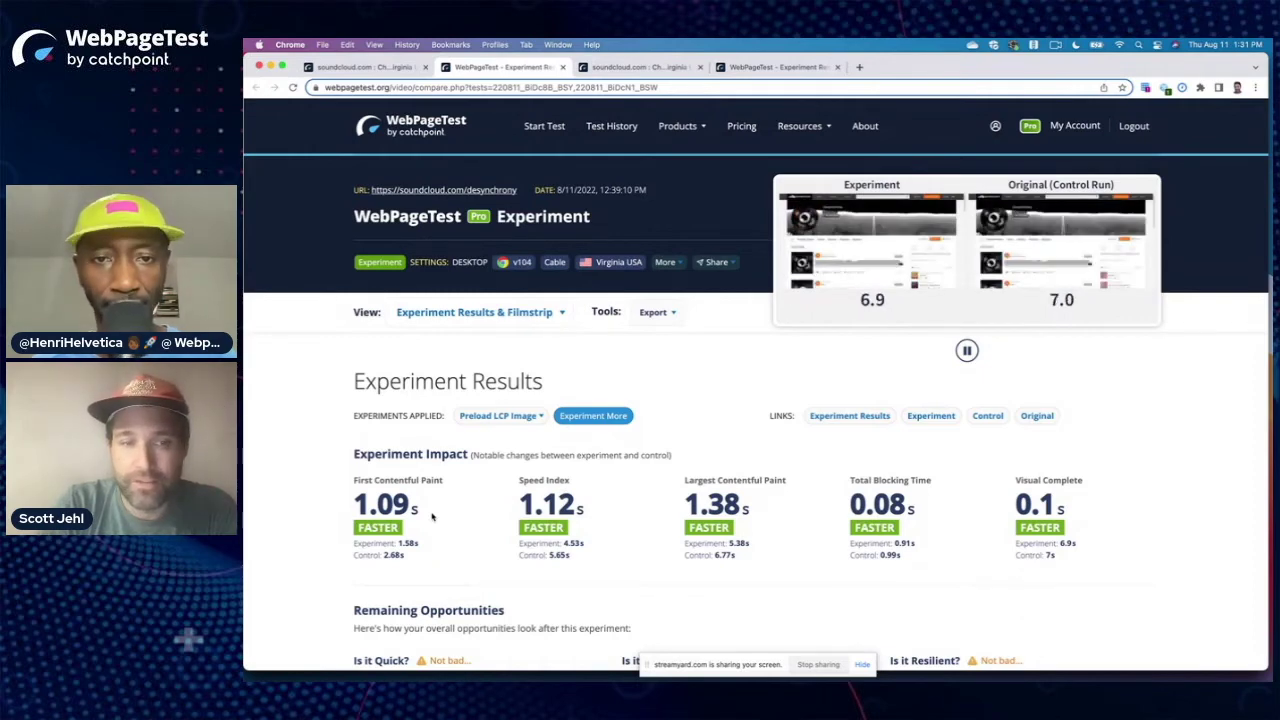
mouse_move(356, 480)
left_mouse_down()
mouse_move(432, 483)
mouse_move(444, 524)
left_mouse_up()
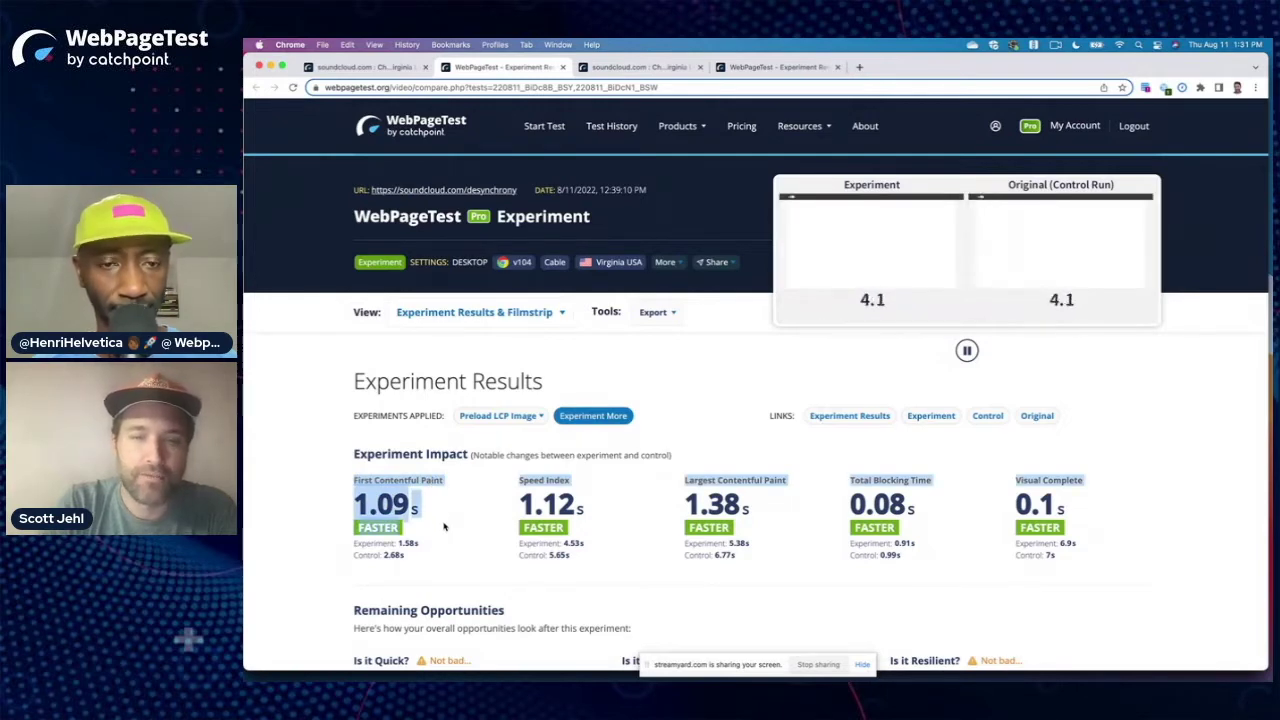
left_click(515, 438)
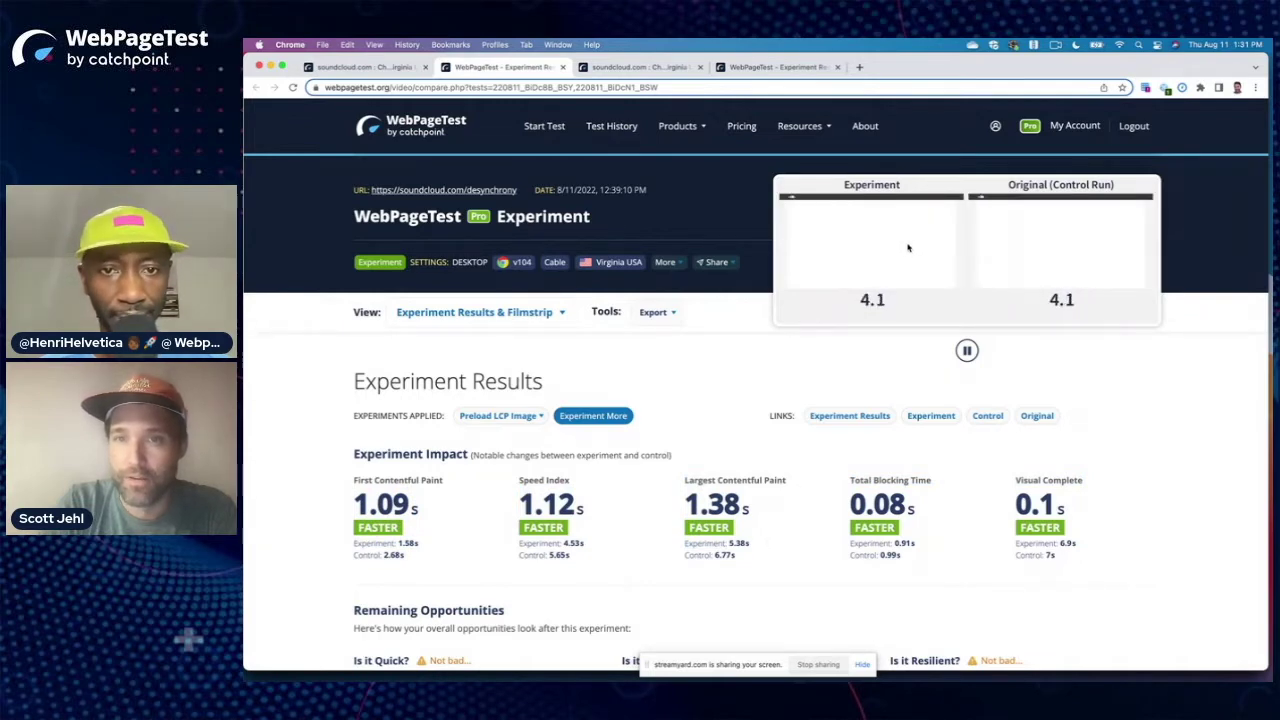
Step: Pause and resume the experiment-versus-control video, and check the description of the applied Preload LCP Image experiment
left_click(966, 350)
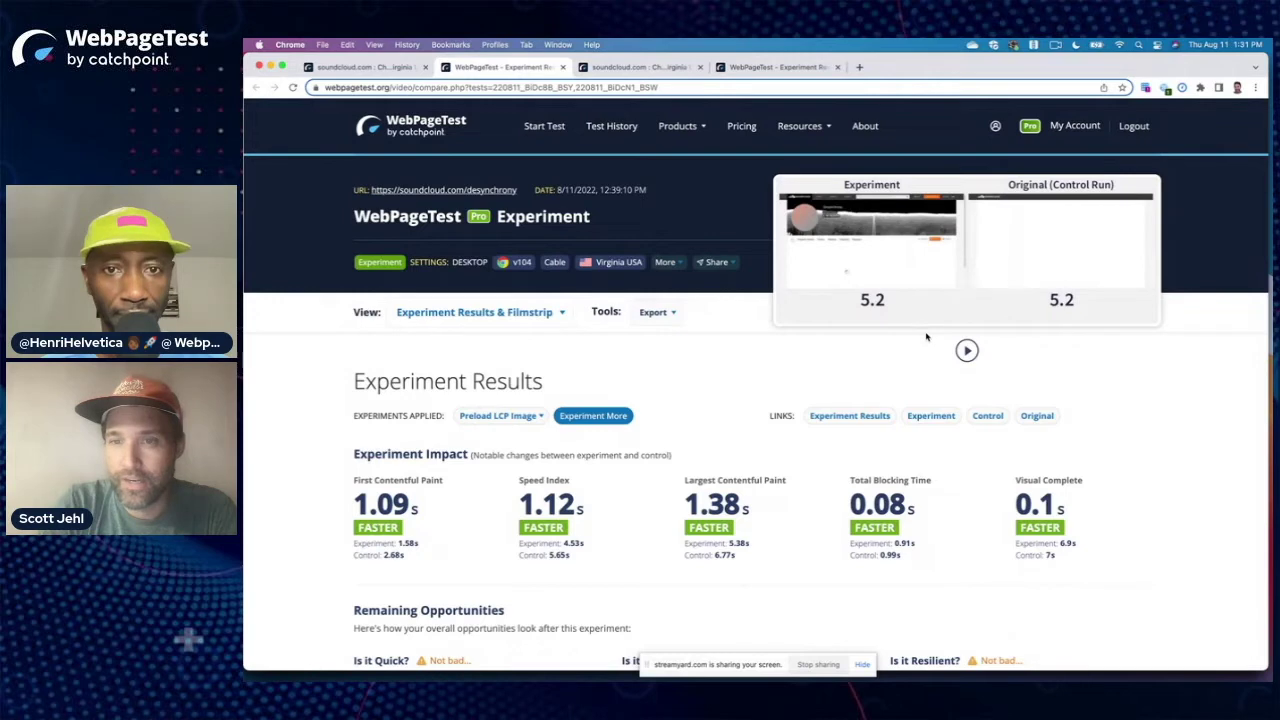
left_click(966, 350)
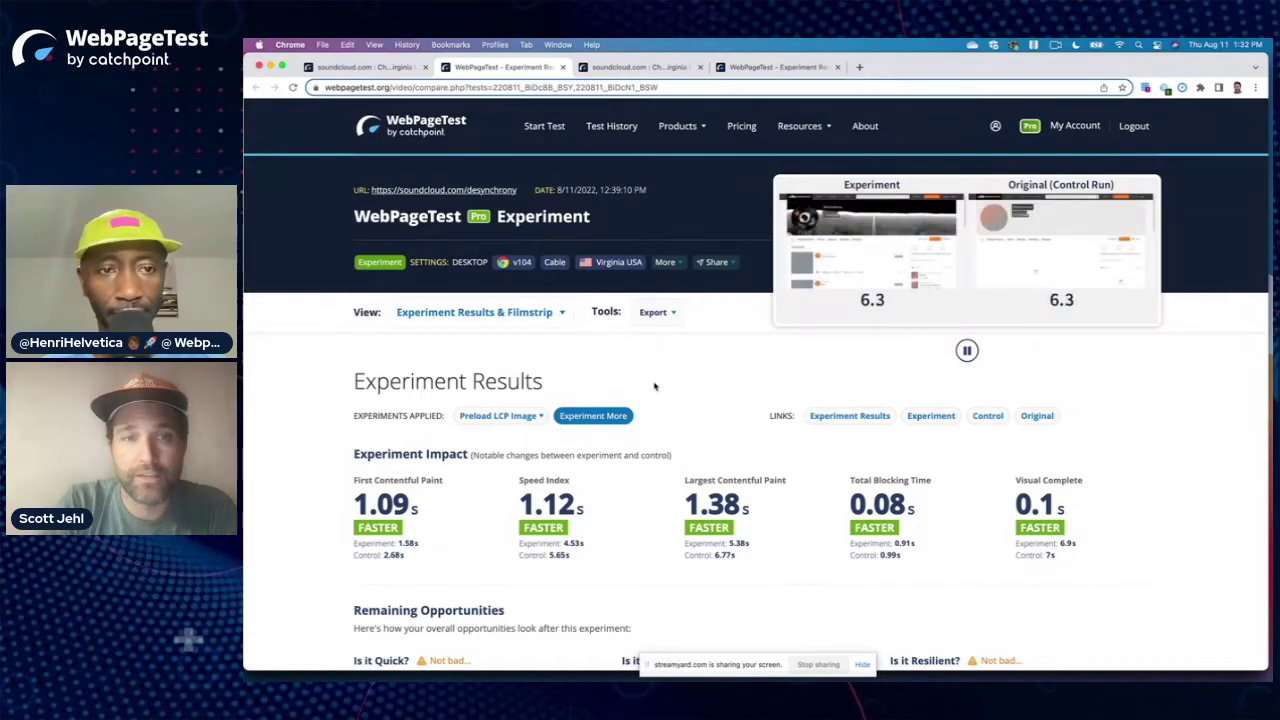
left_click(538, 418)
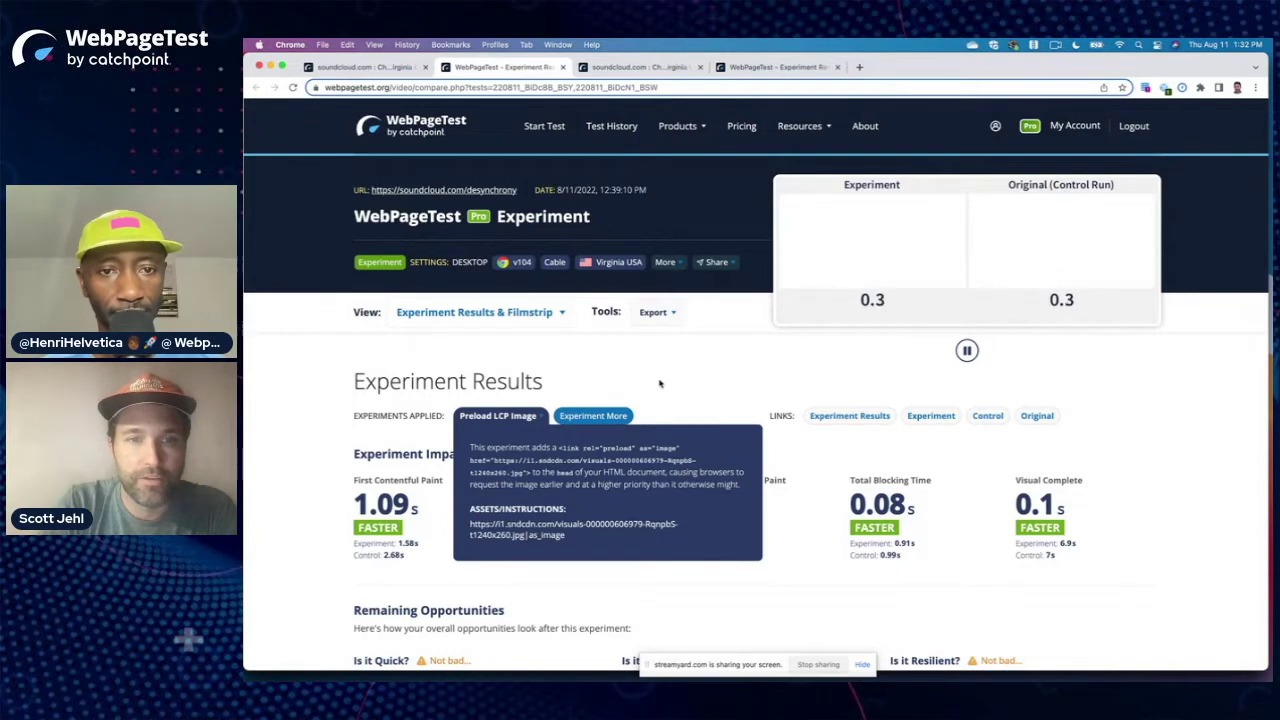
left_click(530, 419)
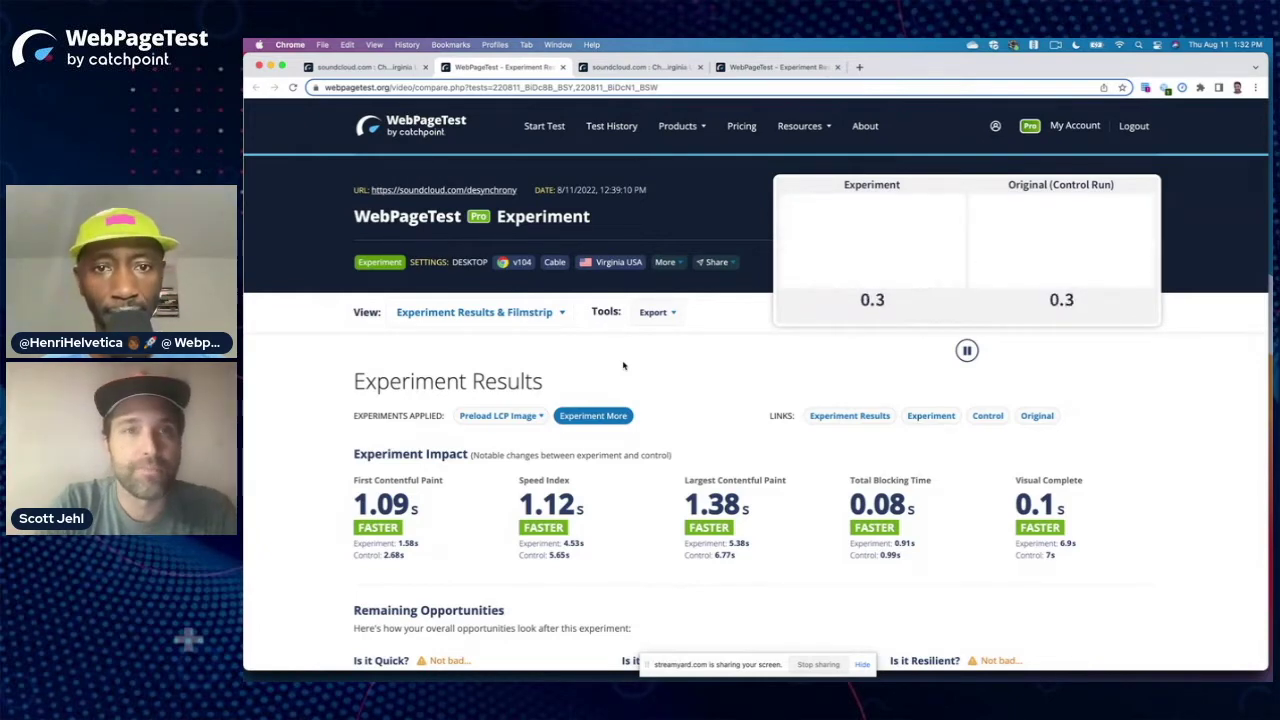
Step: Switch to SoundCloud's Opportunities & Experiments page, review the selected Defer Render-Blocking Scripts and Inline external CSS experiments, and highlight the interstate CSS file name
left_click(638, 67)
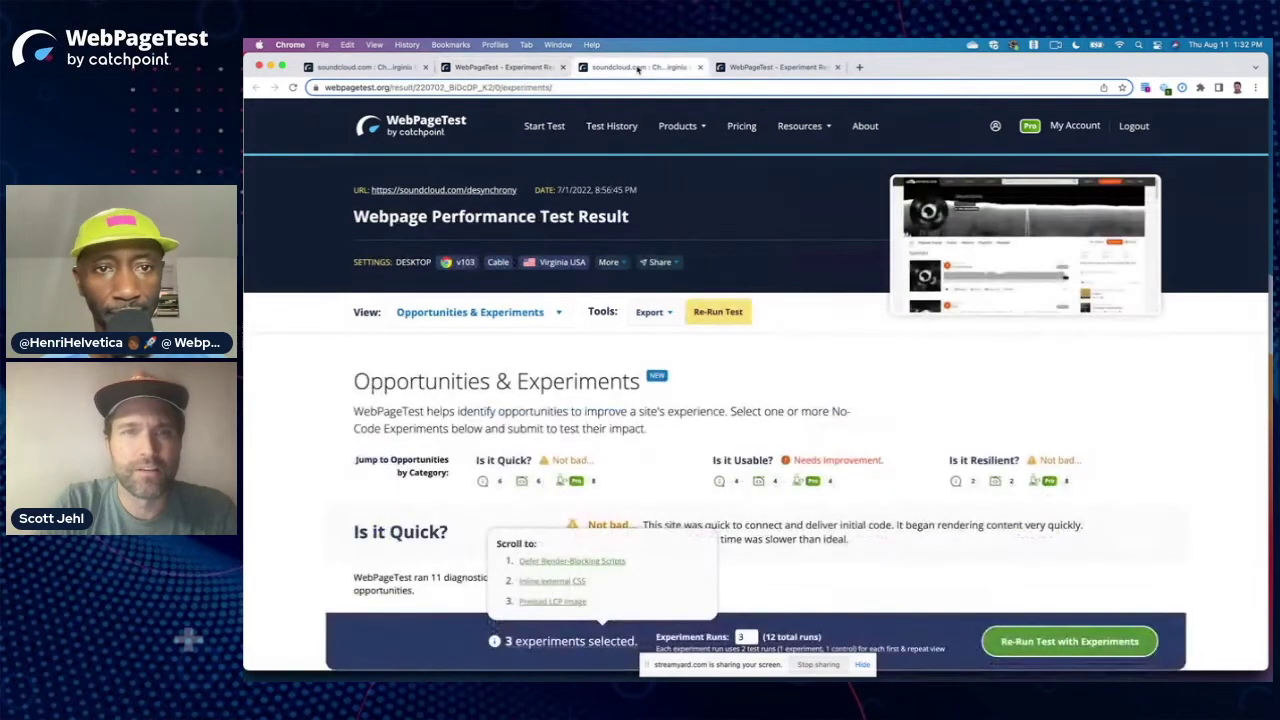
scroll(745, 407, "down", 2)
scroll(745, 407, "down", 8)
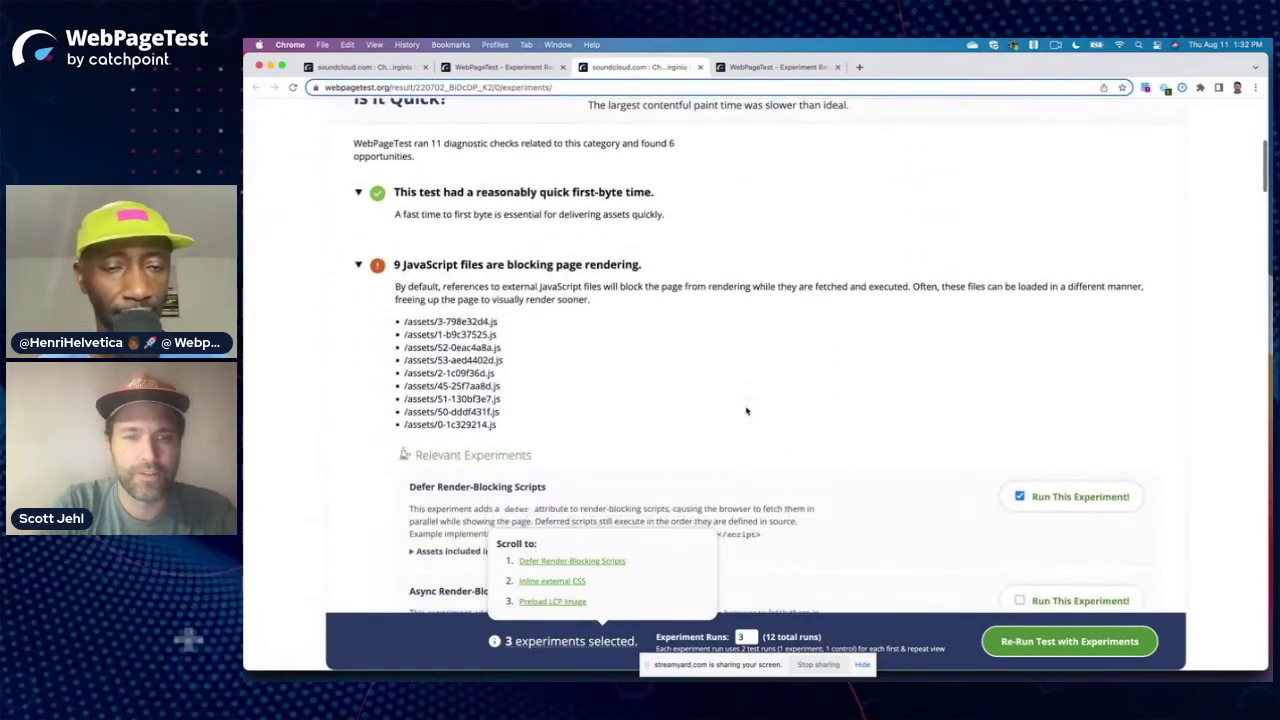
scroll(745, 410, "down", 5)
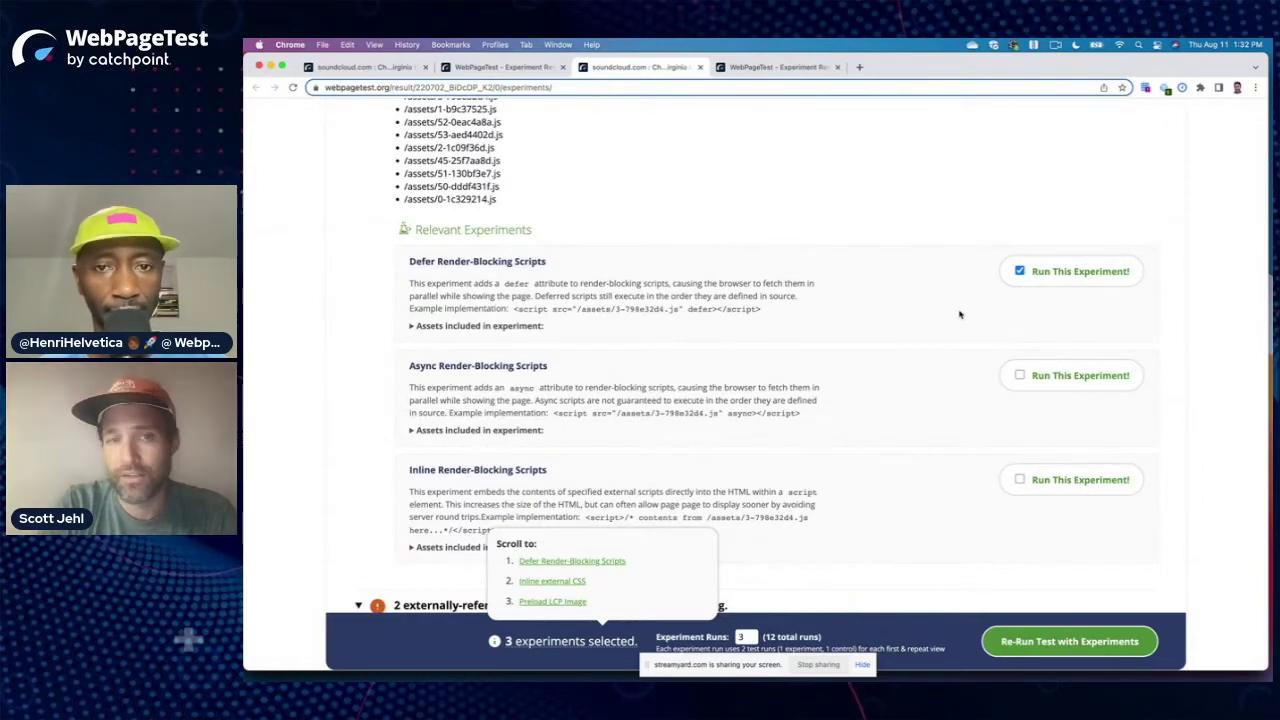
scroll(798, 326, "up", 2)
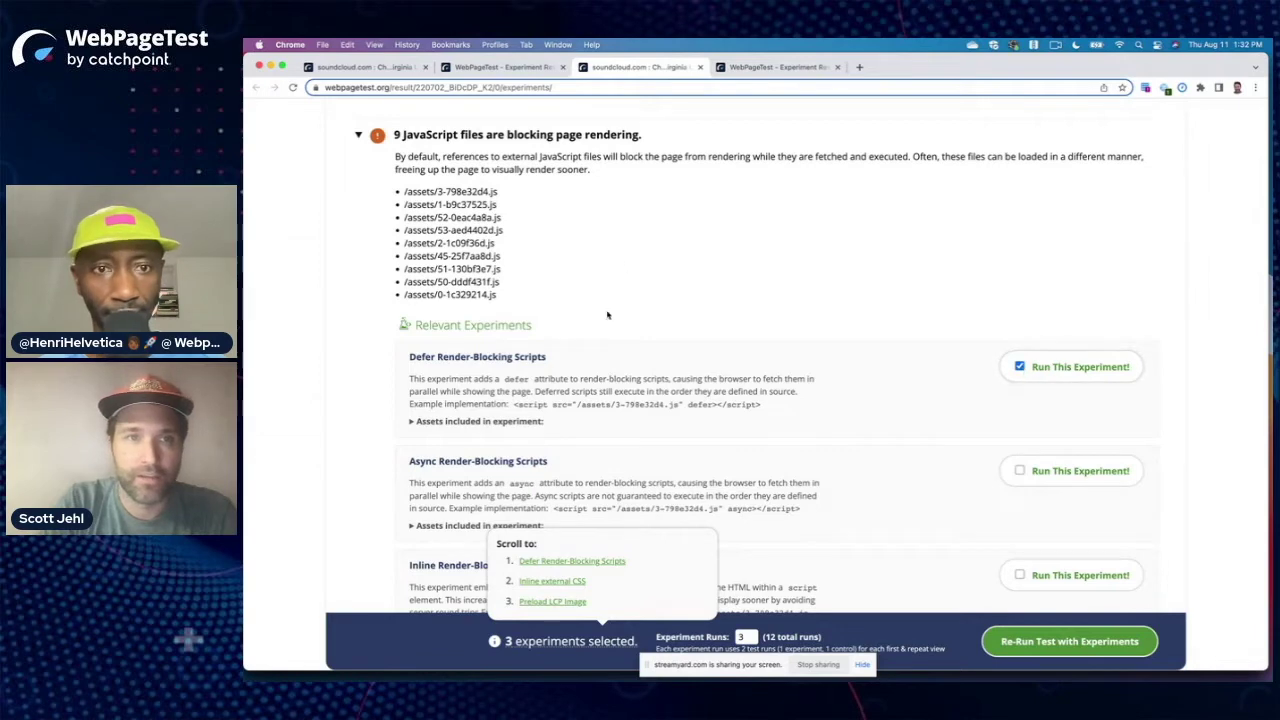
scroll(656, 308, "down", 5)
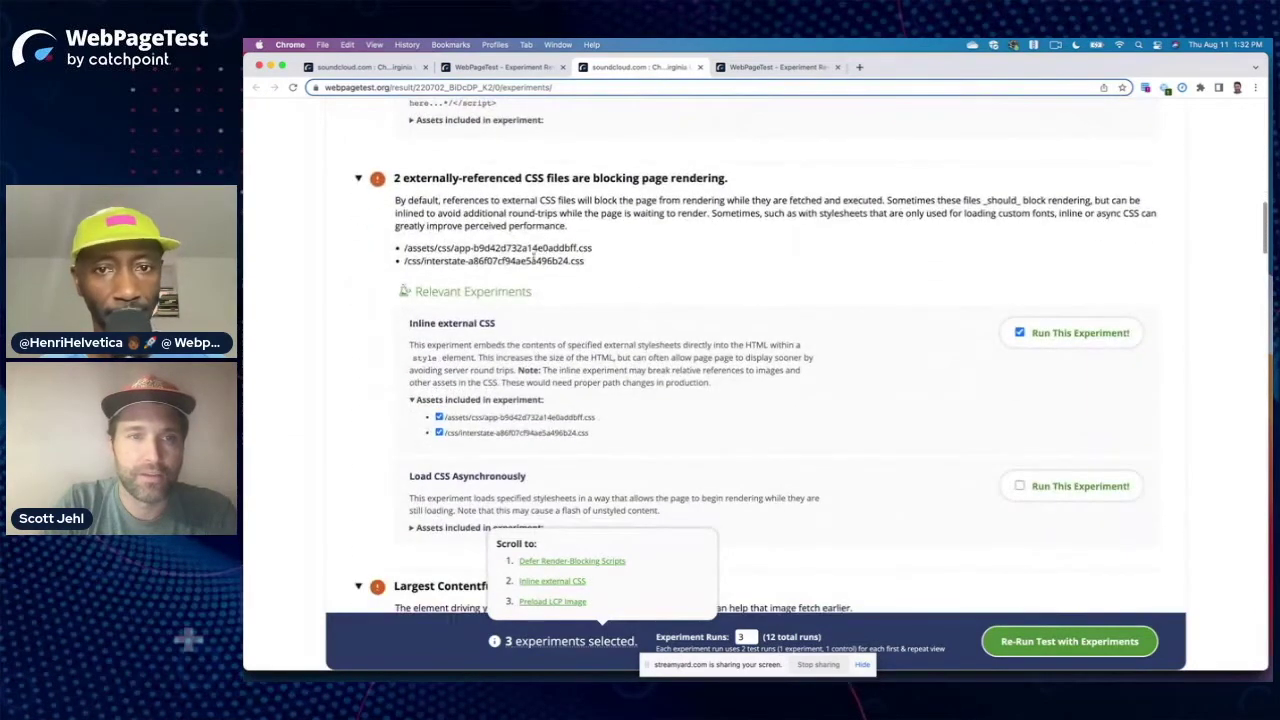
left_click_drag(423, 260, 522, 262)
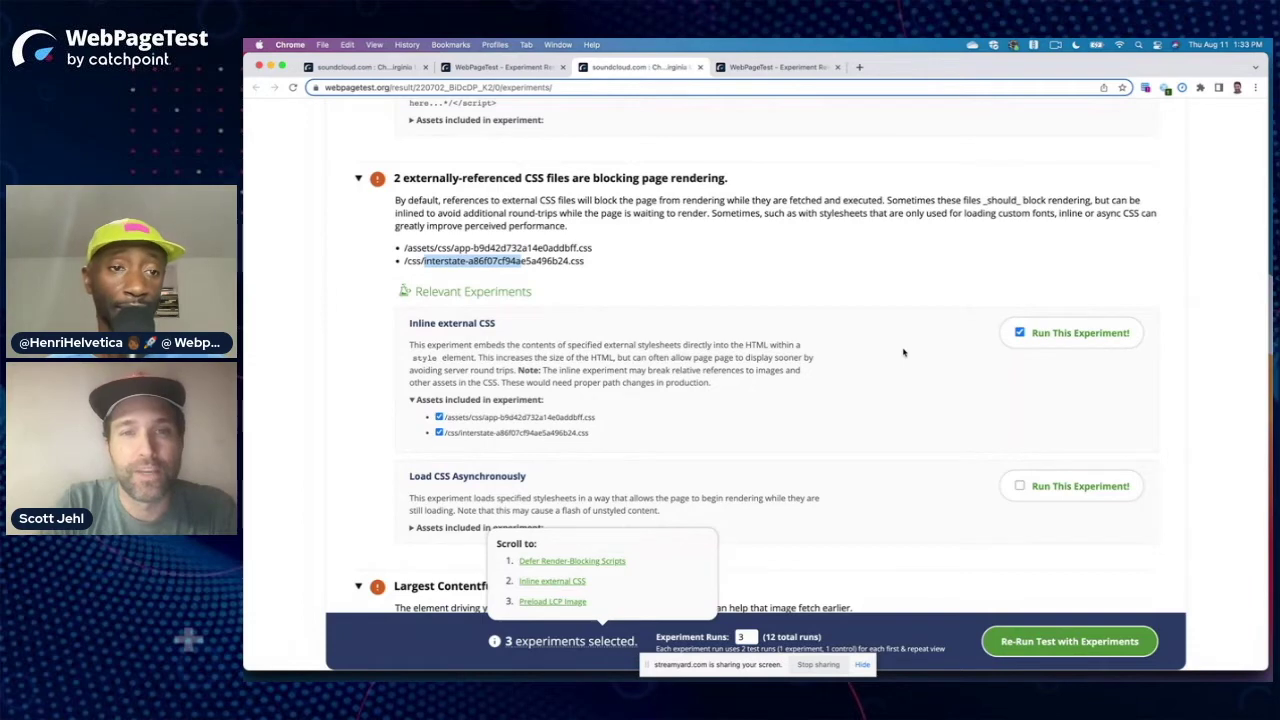
Step: Switch to the results of the combined three-experiment run, check the Inline external CSS description, and point out the Largest Contentful Paint impact
left_click(762, 66)
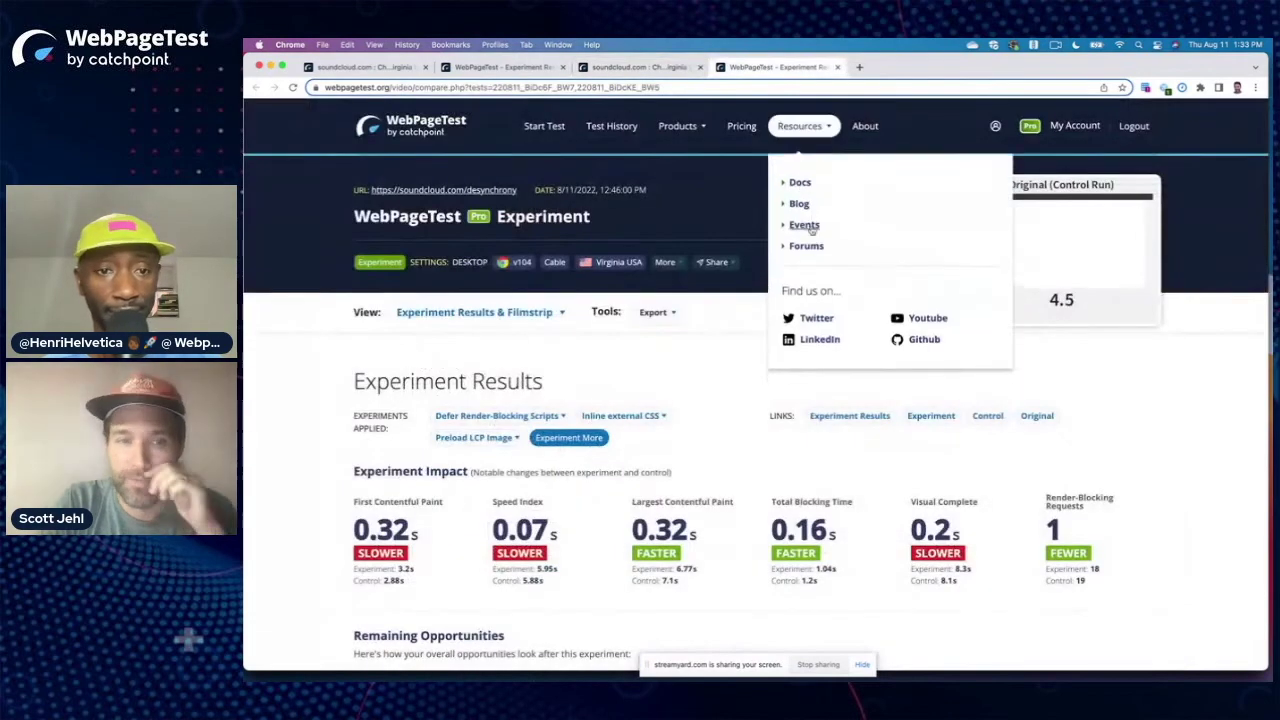
scroll(720, 340, "down", 3)
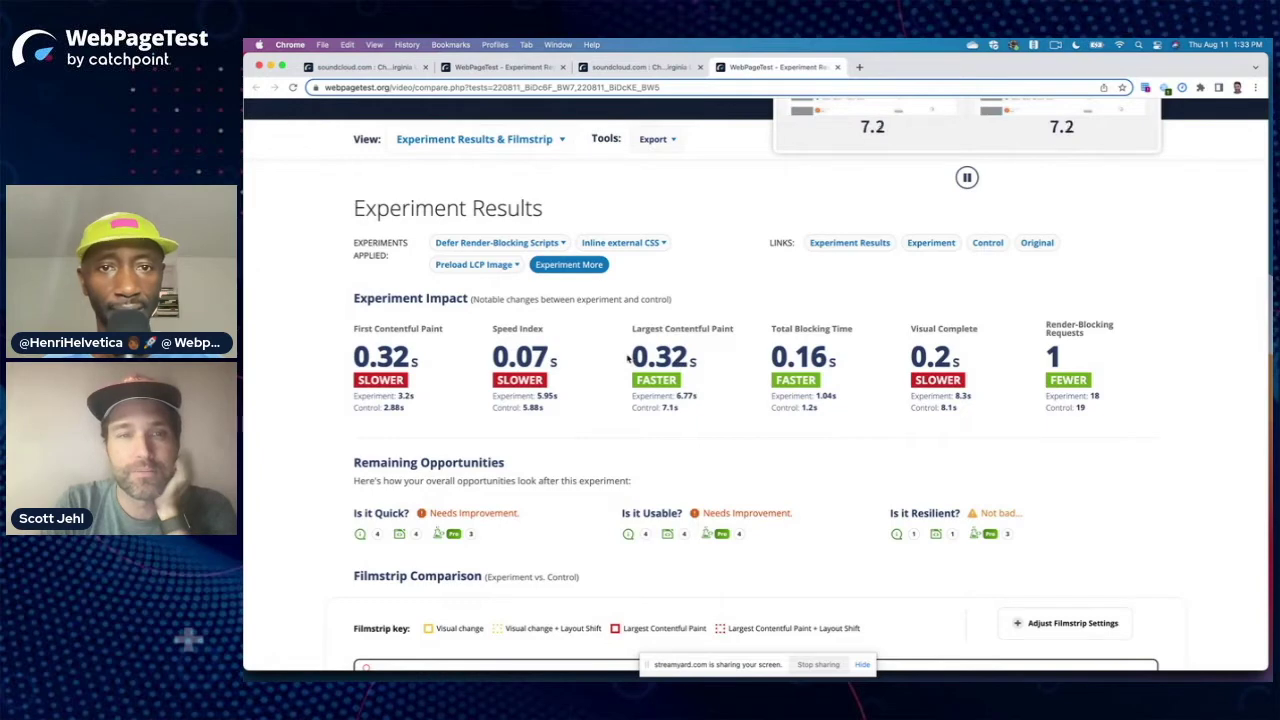
left_click(665, 249)
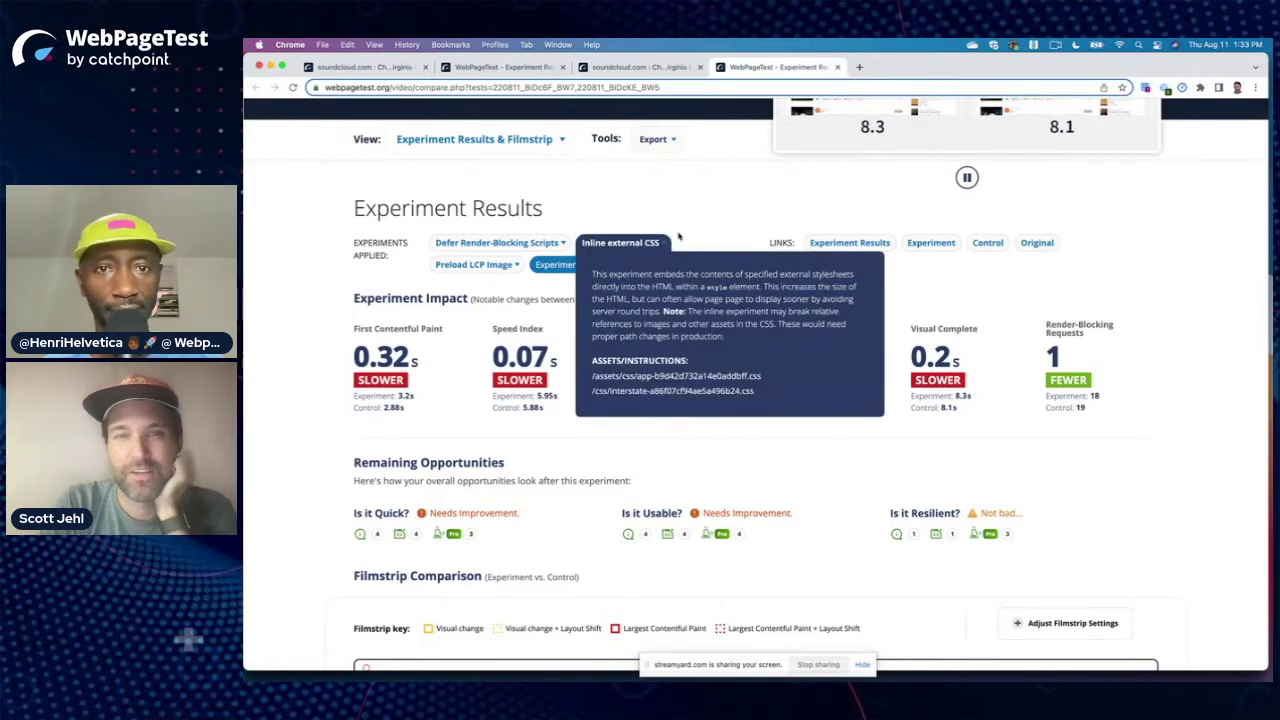
left_click(660, 245)
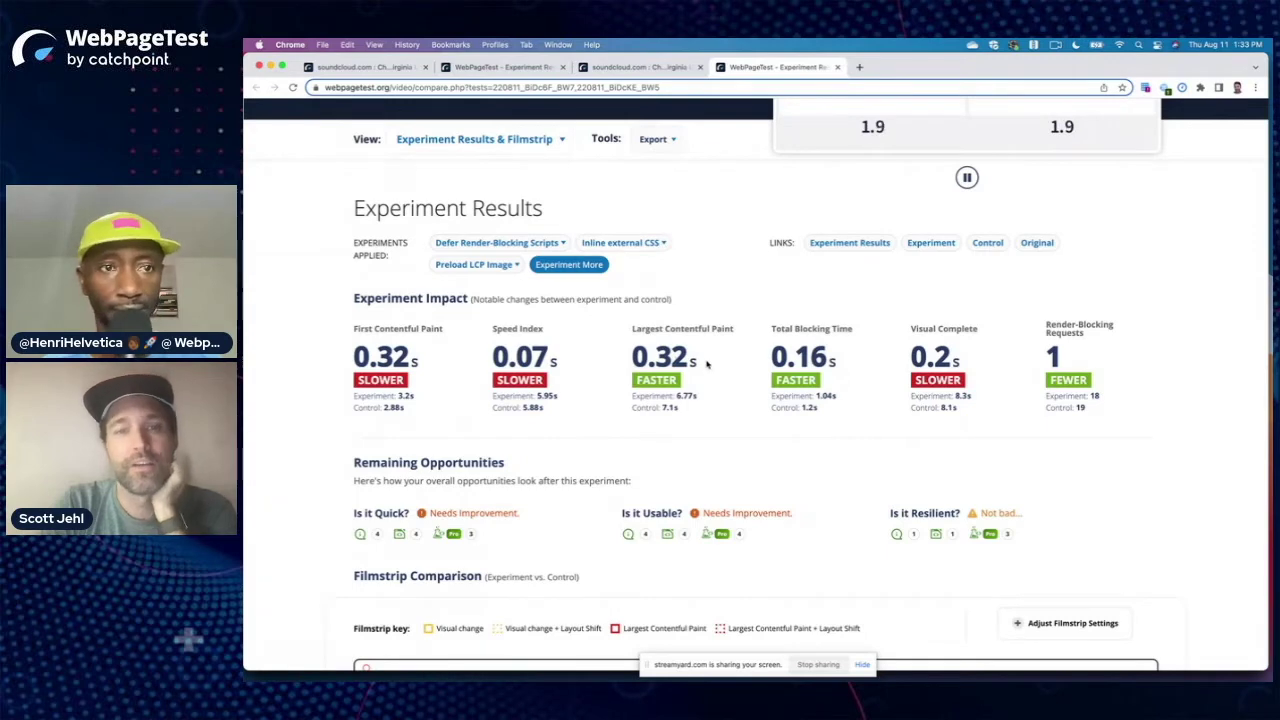
left_click_drag(708, 365, 660, 350)
left_click(660, 347)
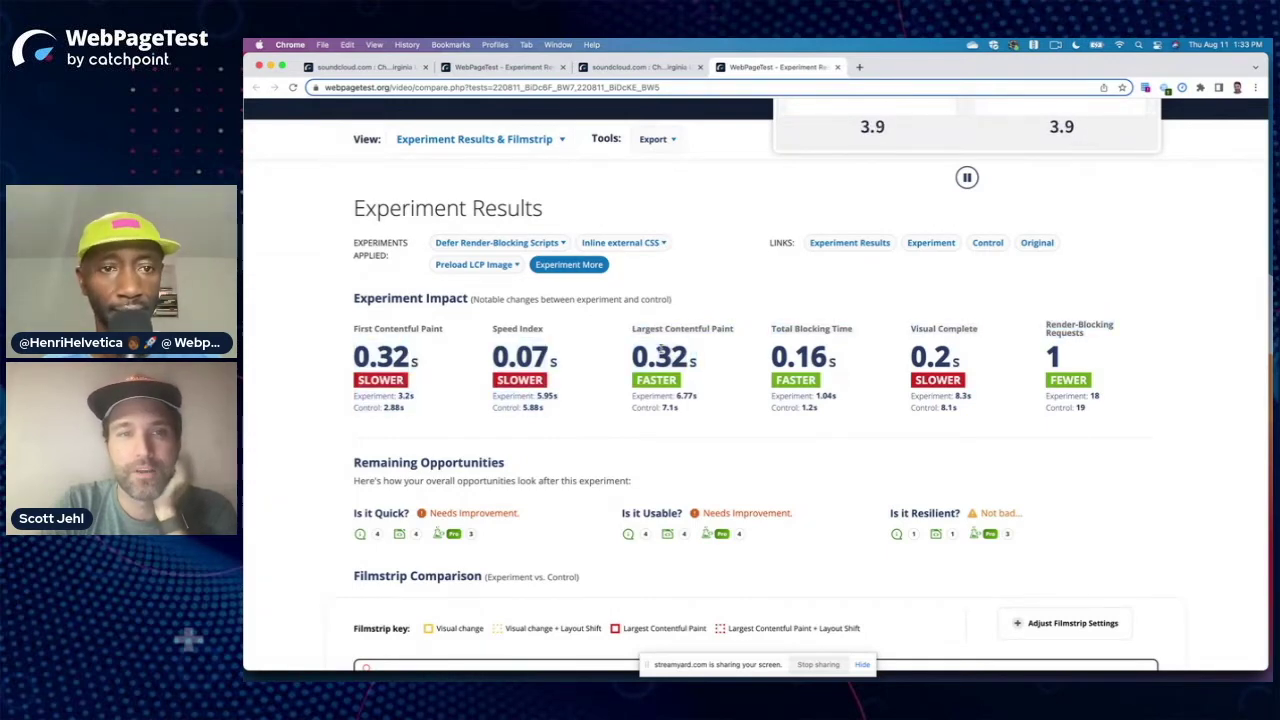
Step: Switch to the mlbshop.com test window and review the performance summary and observed metrics of the 7/1/2022 result
left_click(556, 44)
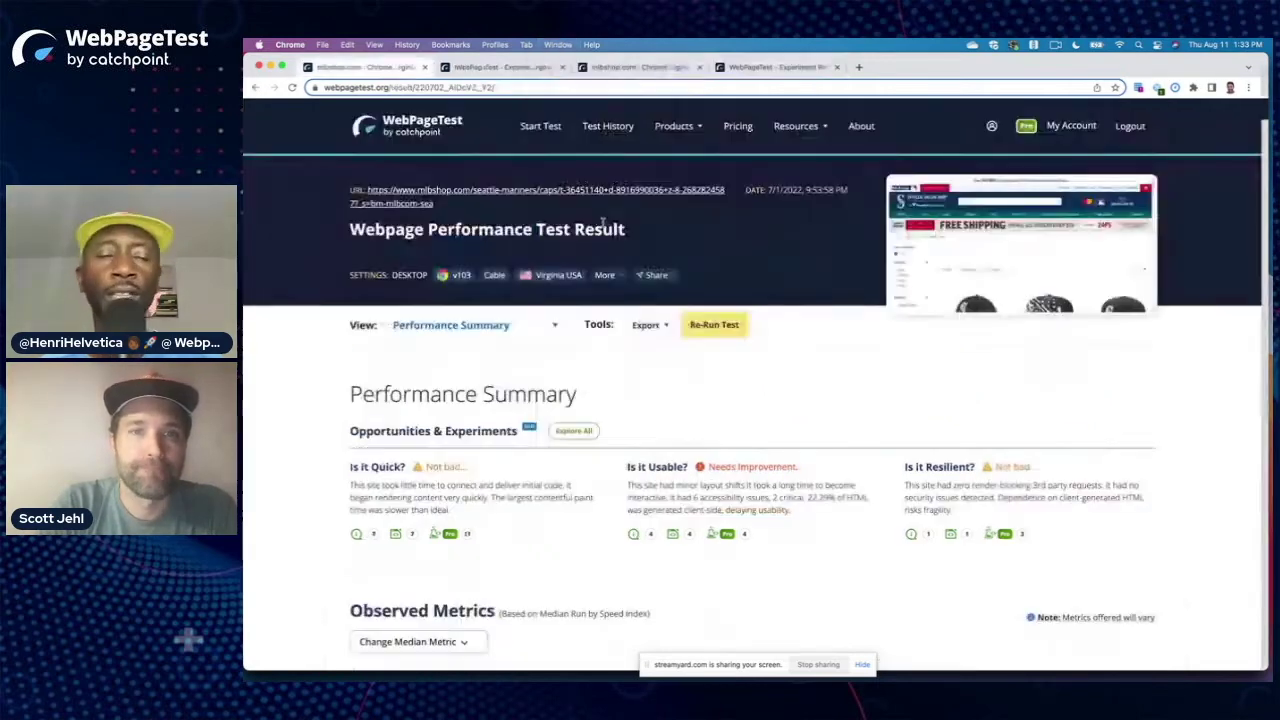
left_click(602, 225)
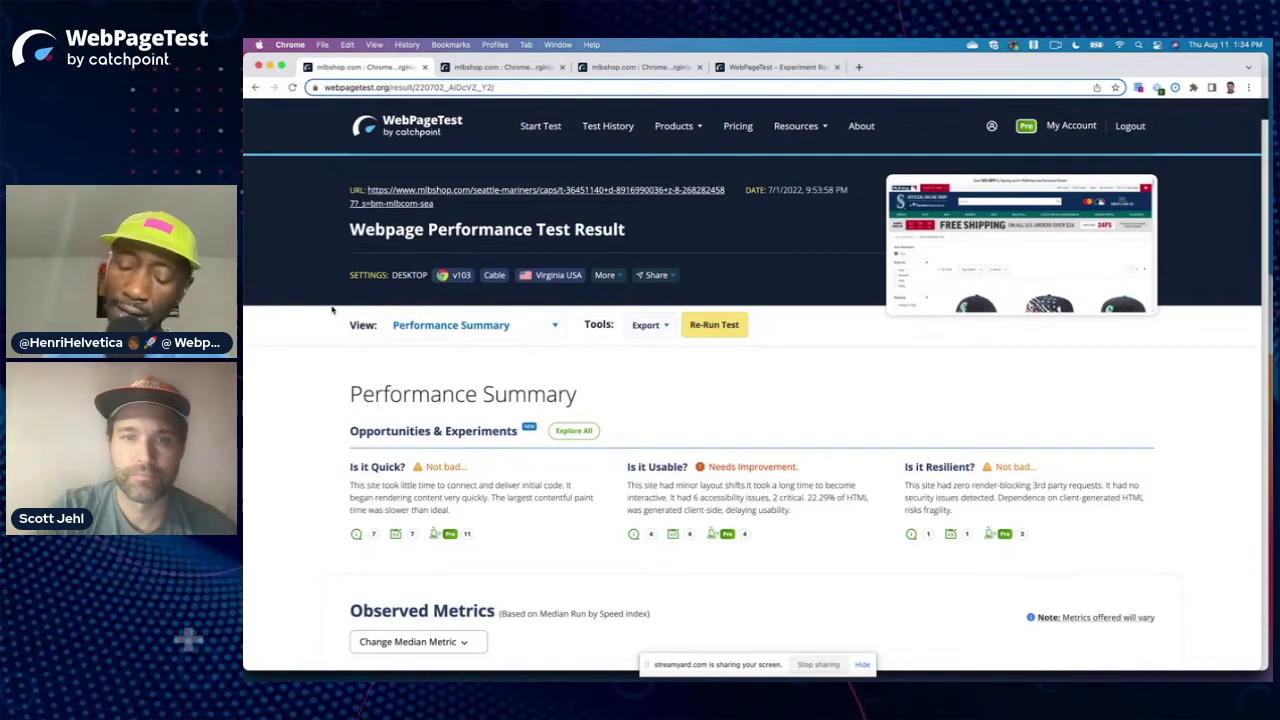
scroll(680, 400, "down", 3)
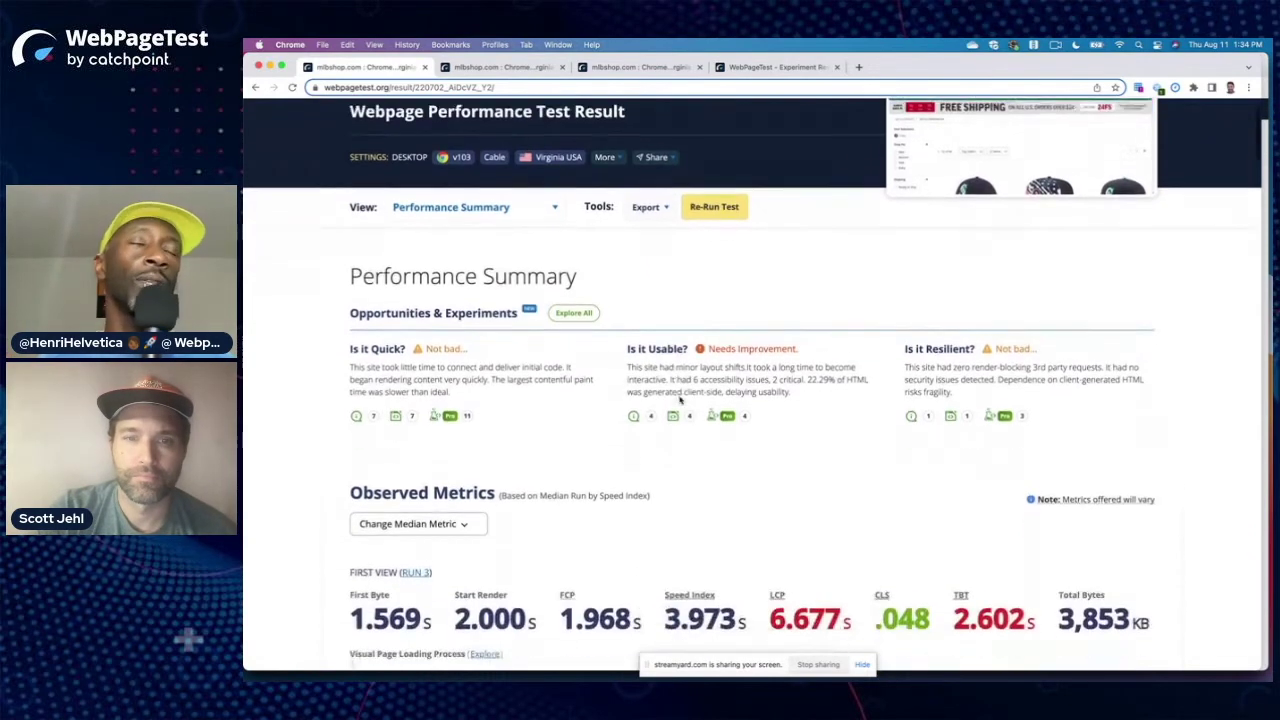
scroll(778, 442, "up", 2)
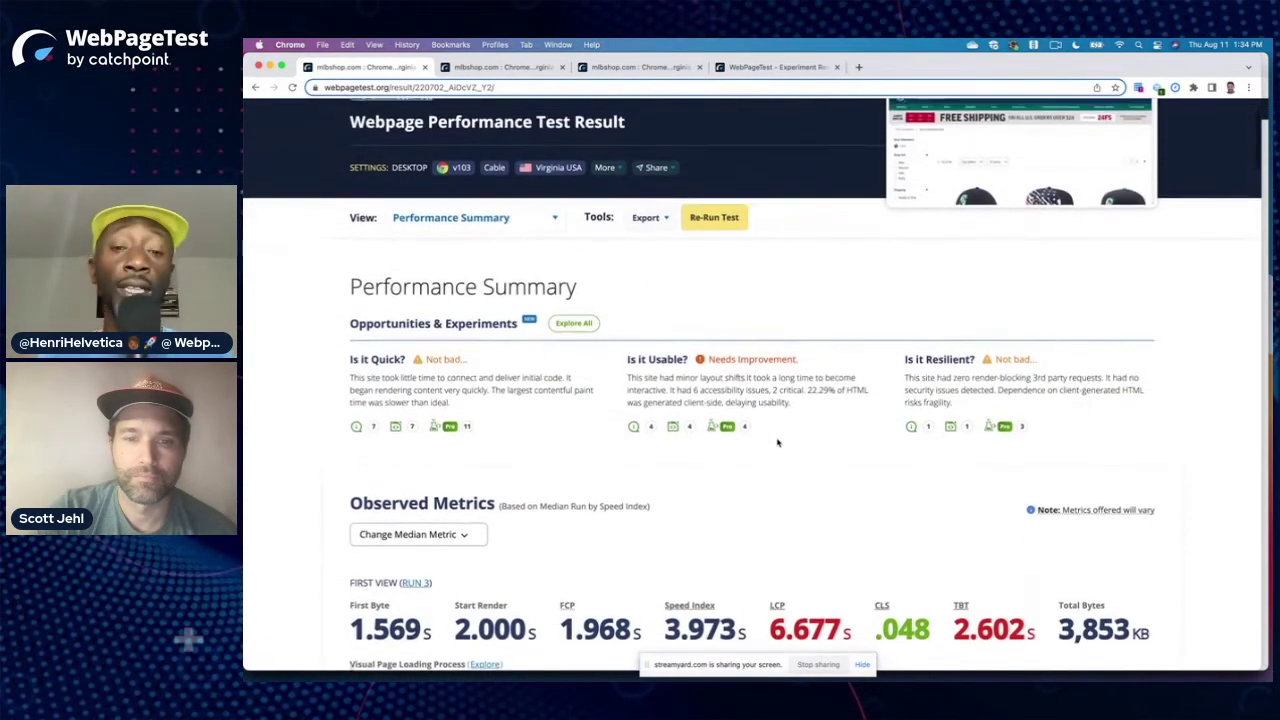
scroll(778, 442, "up", 2)
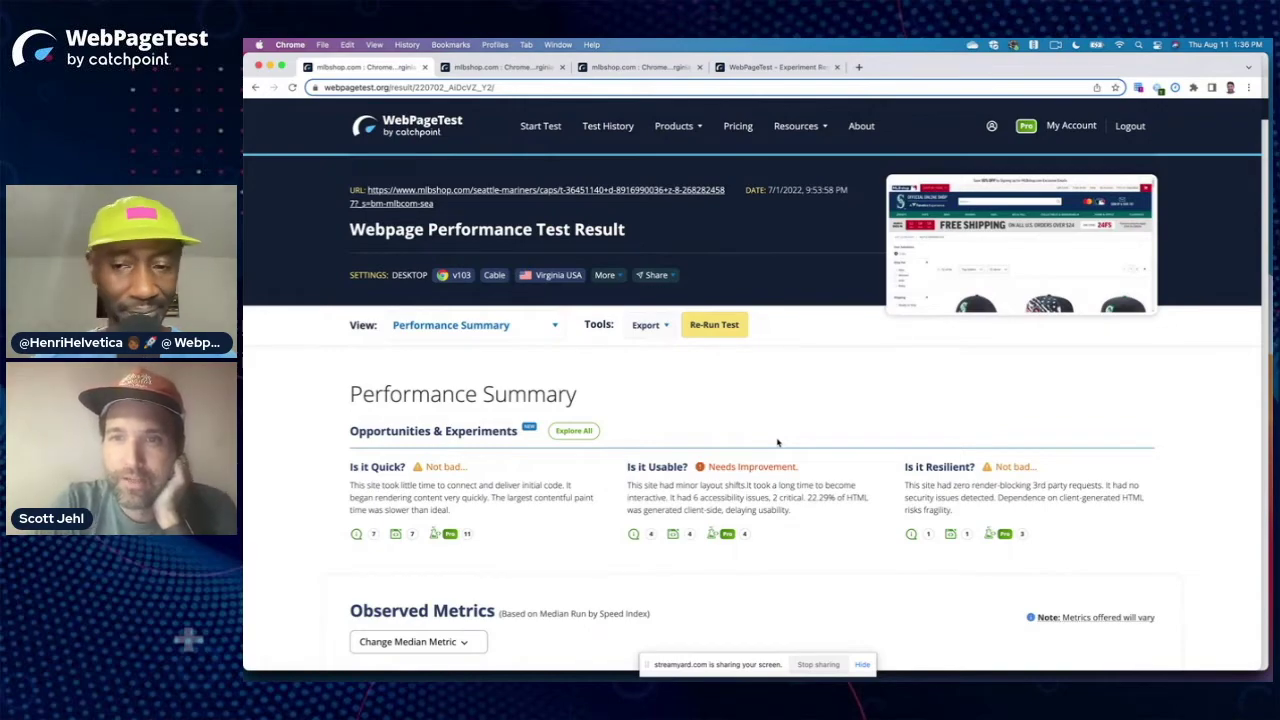
scroll(778, 442, "down", 5)
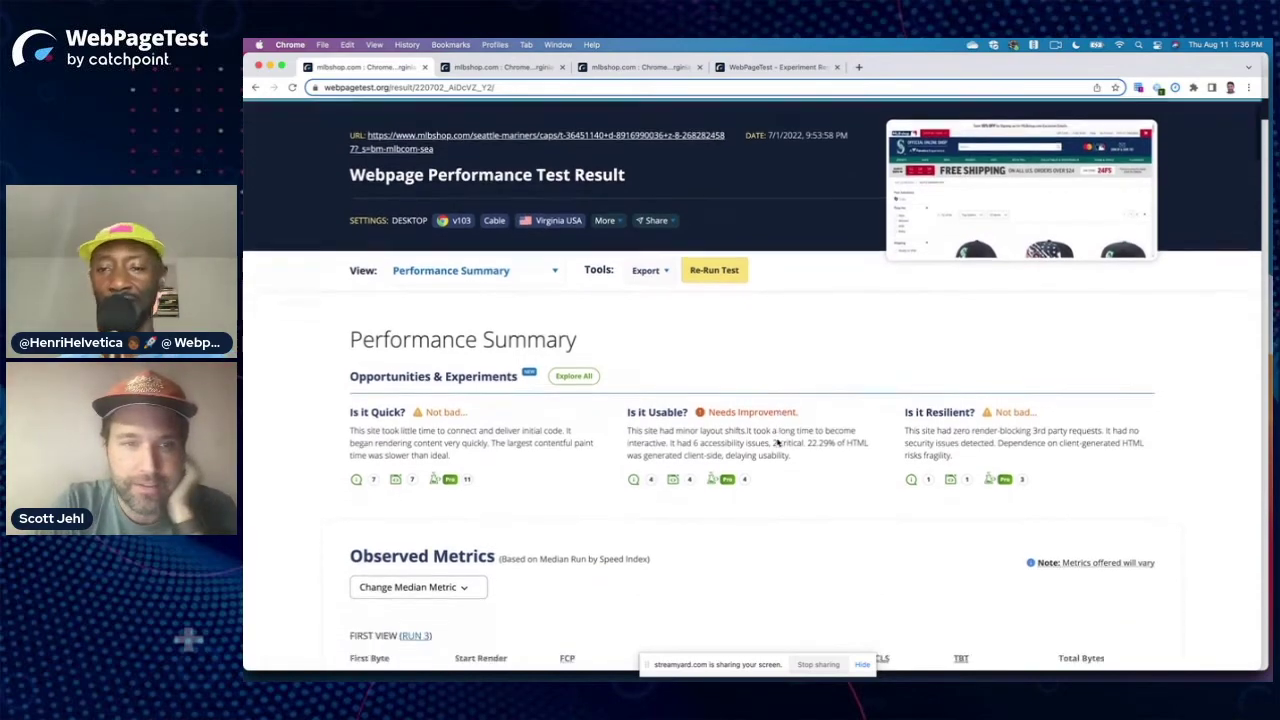
scroll(778, 442, "down", 5)
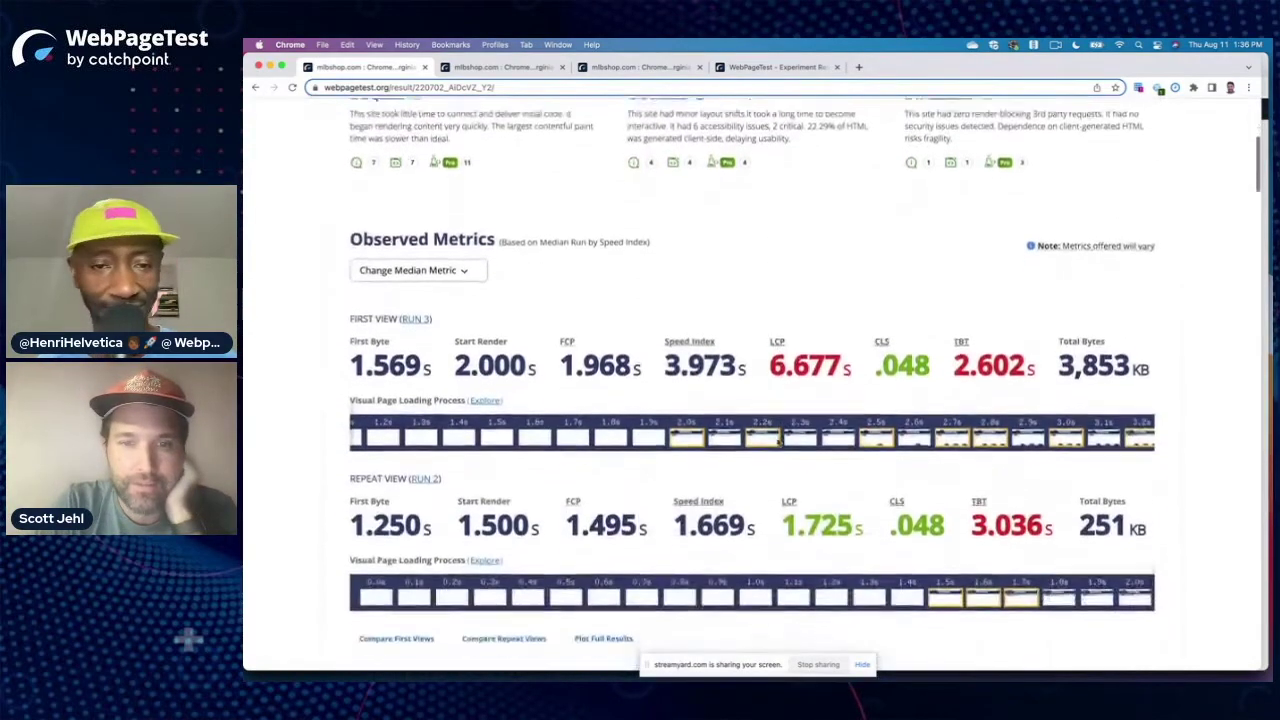
scroll(778, 440, "up", 2)
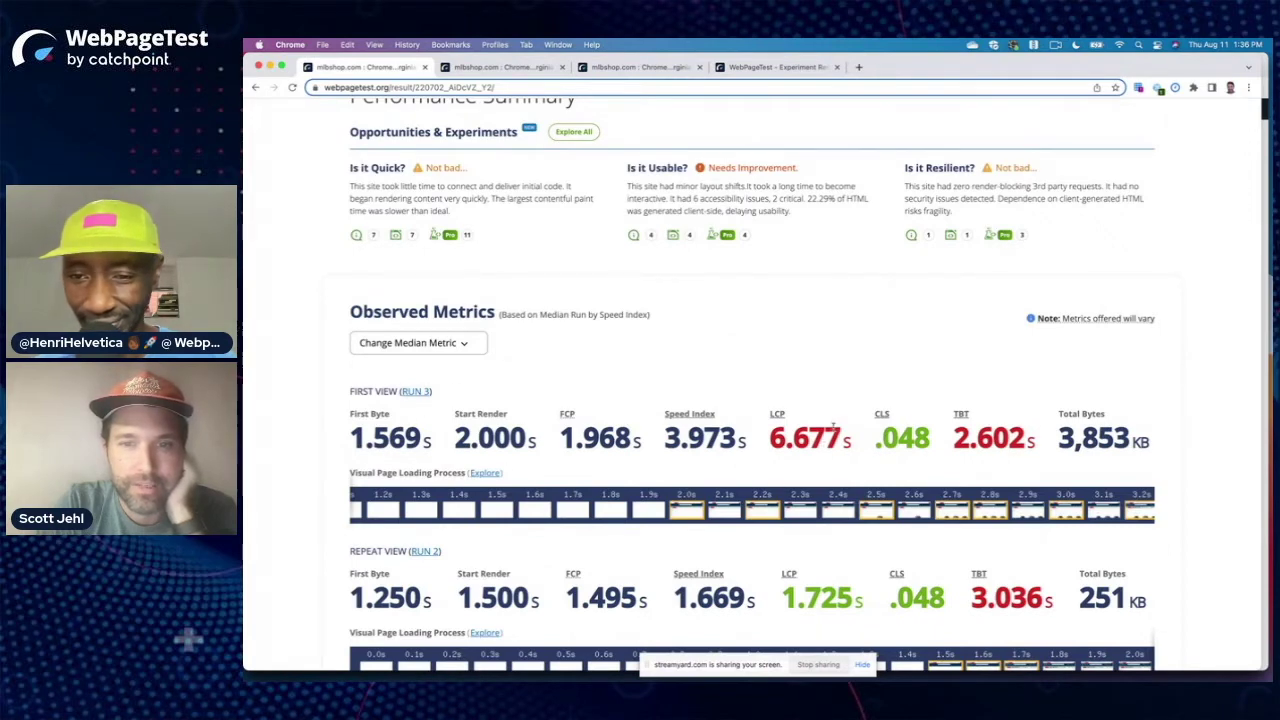
Step: Highlight the first-view LCP, CLS and First Byte values one after another in the observed metrics
left_click_drag(847, 437, 772, 433)
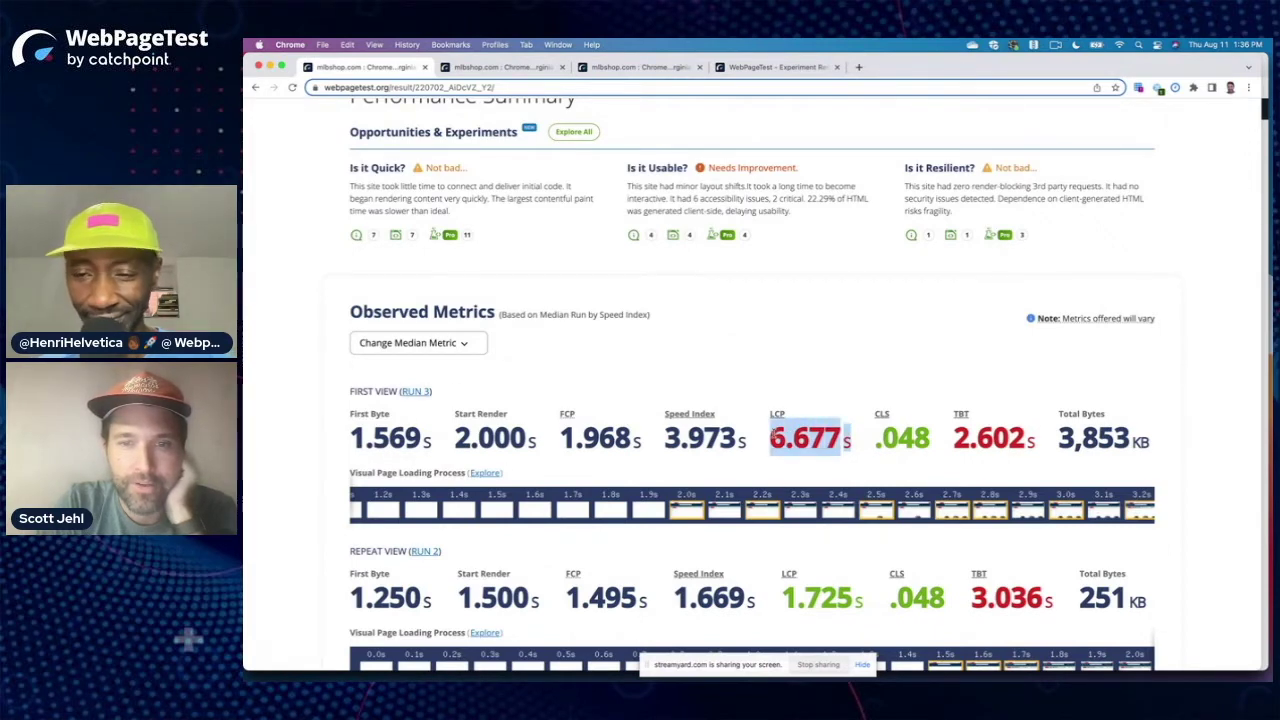
left_click(808, 388)
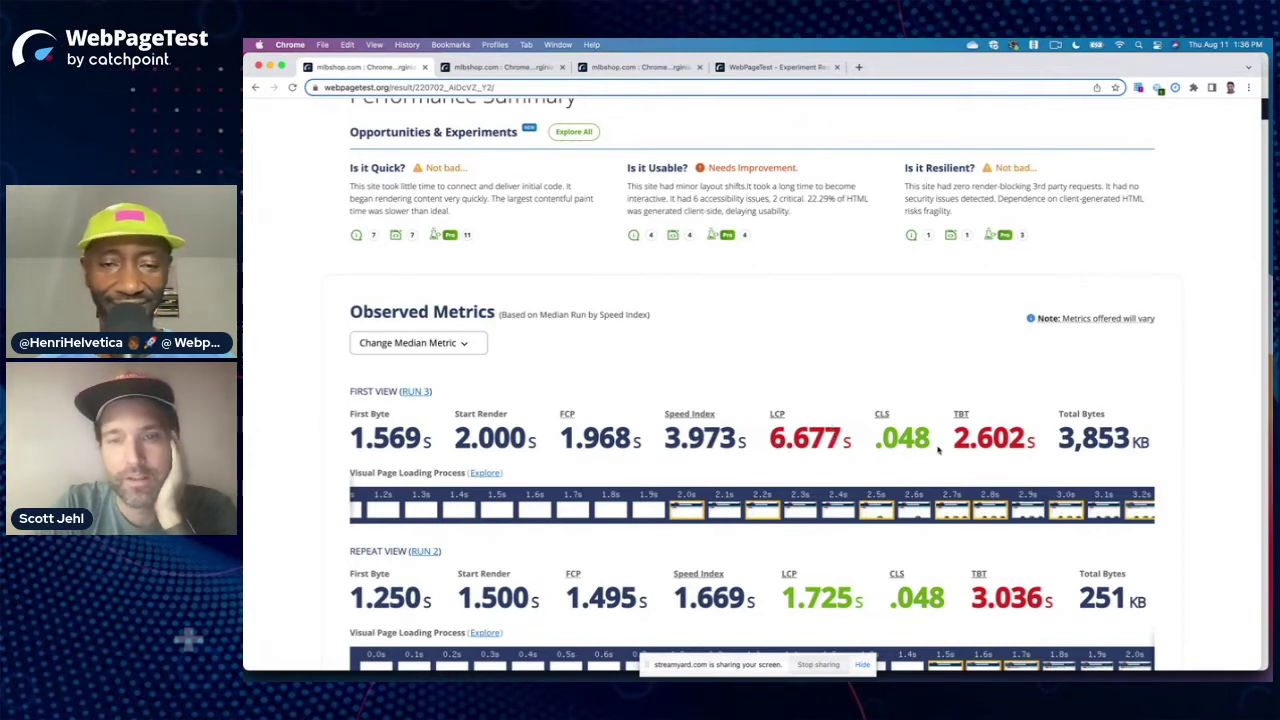
left_click_drag(930, 442, 876, 440)
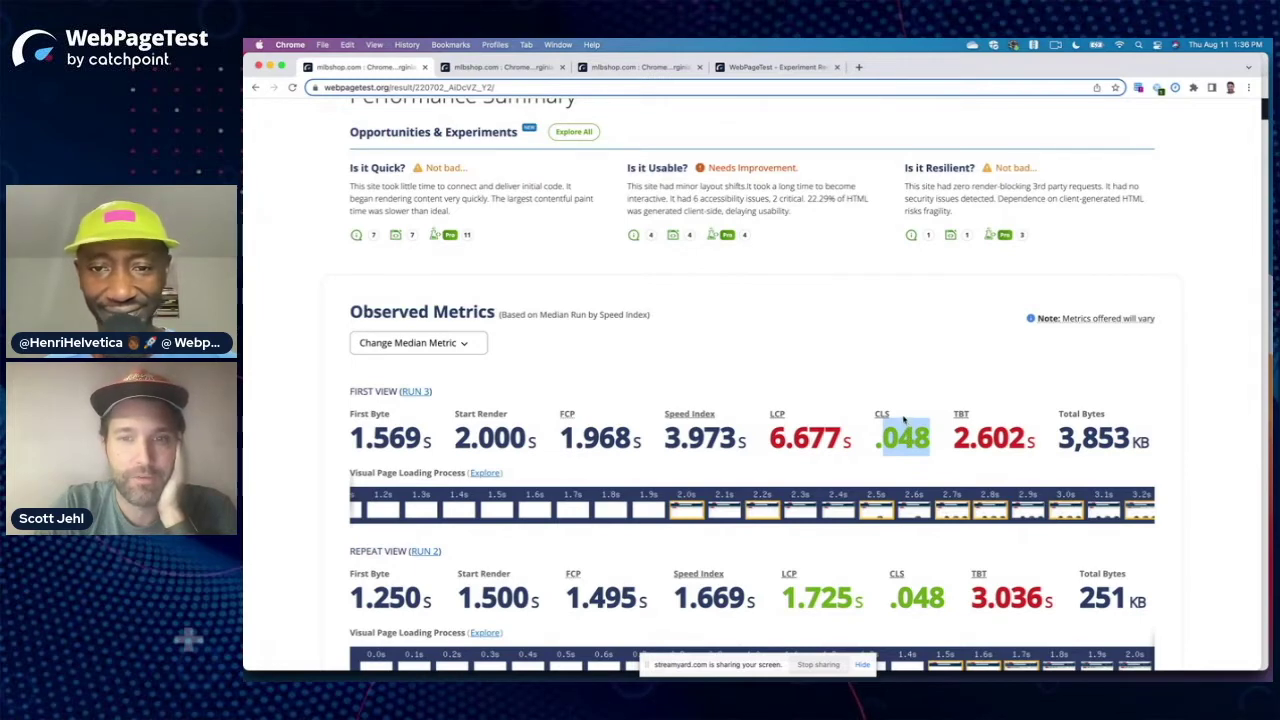
left_click(895, 375)
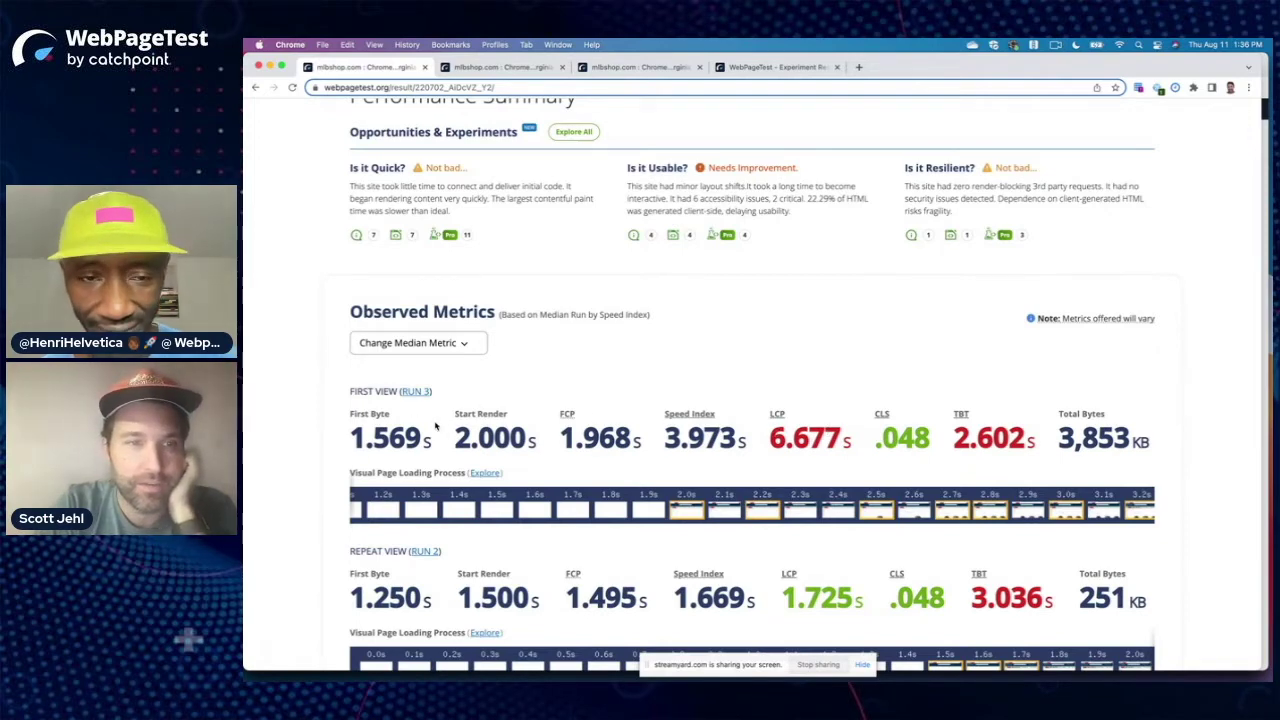
left_click_drag(422, 440, 350, 390)
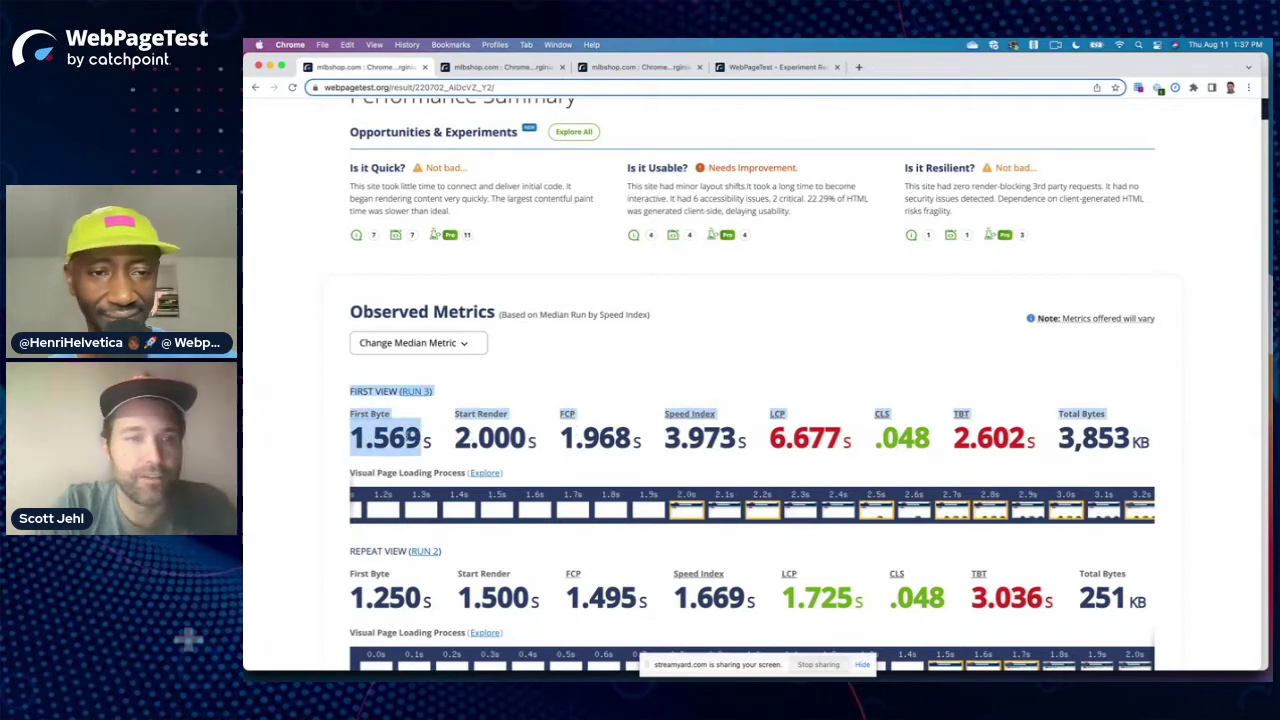
left_click(408, 436)
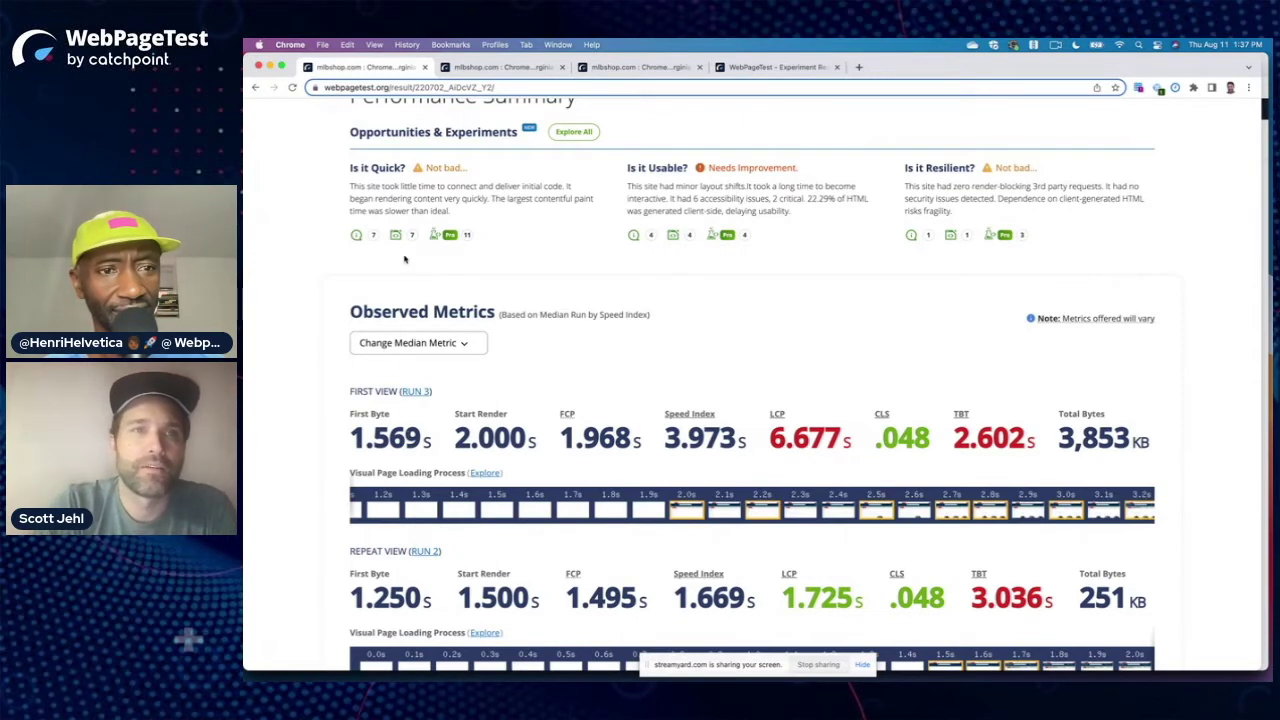
Step: Switch to the 8/11/2022 mlbshop.com test result, skim its performance summary, and check the additional test settings
left_click(492, 67)
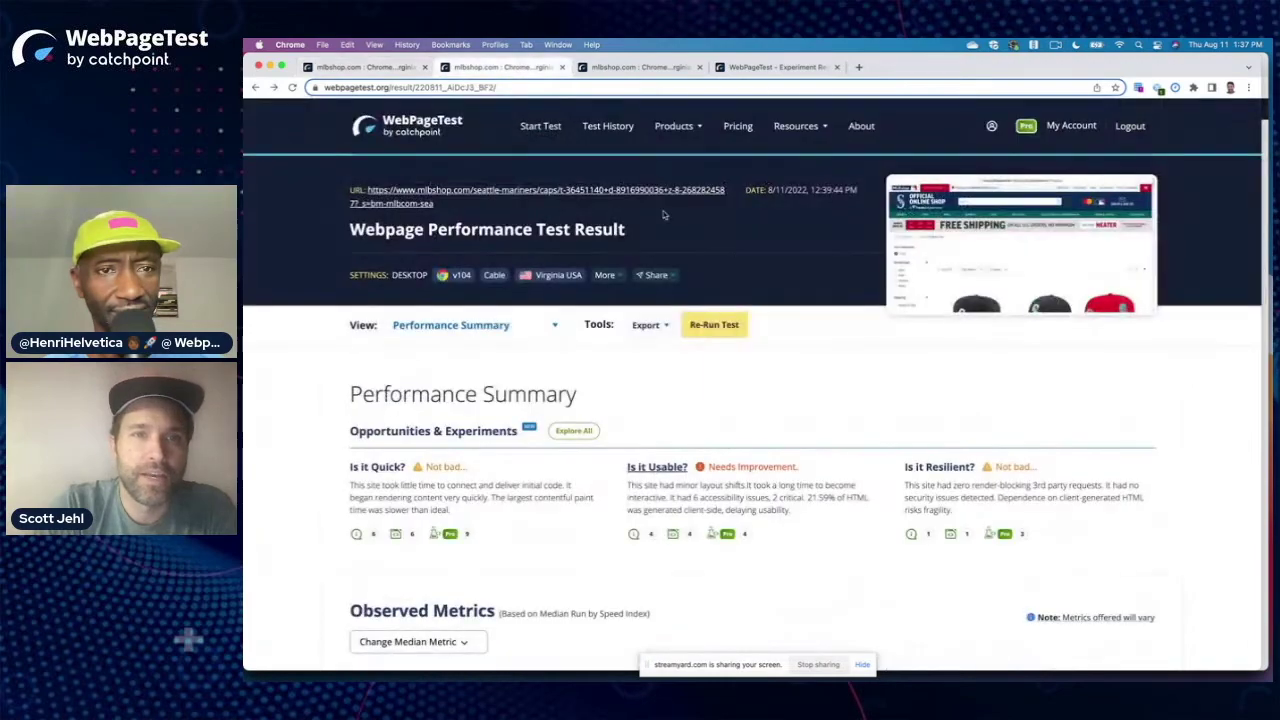
scroll(732, 256, "down", 5)
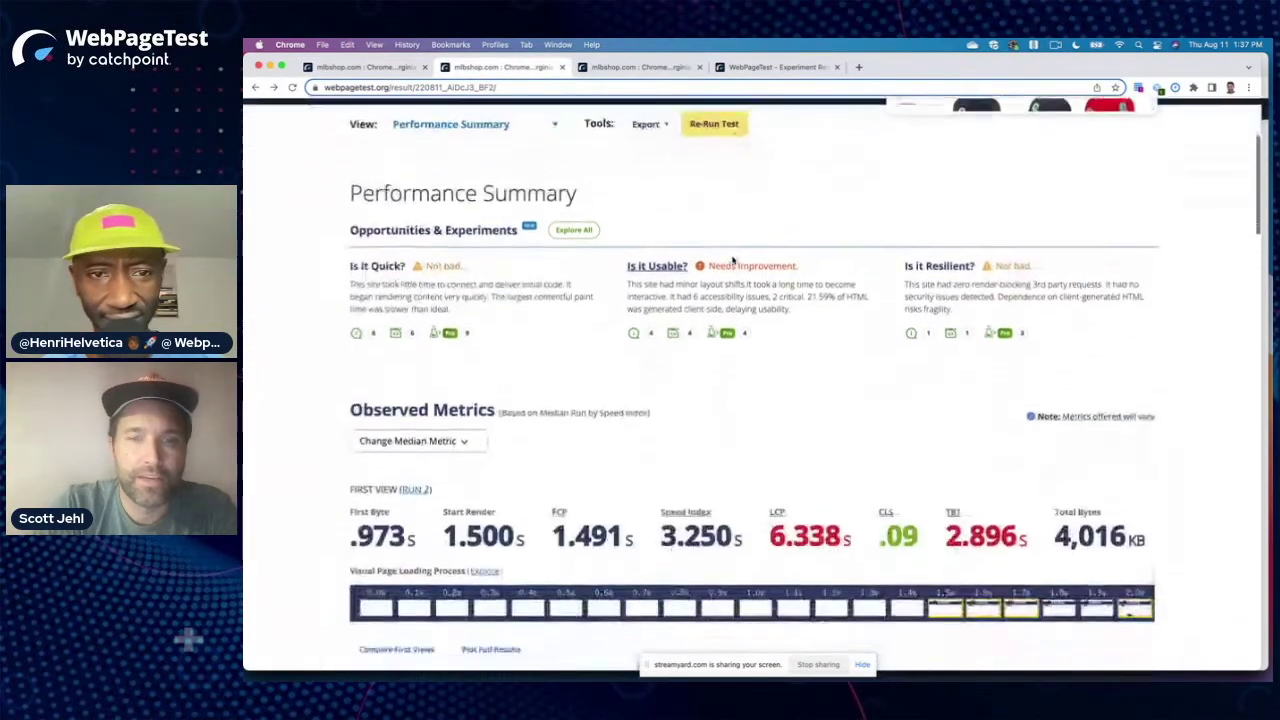
scroll(732, 262, "up", 5)
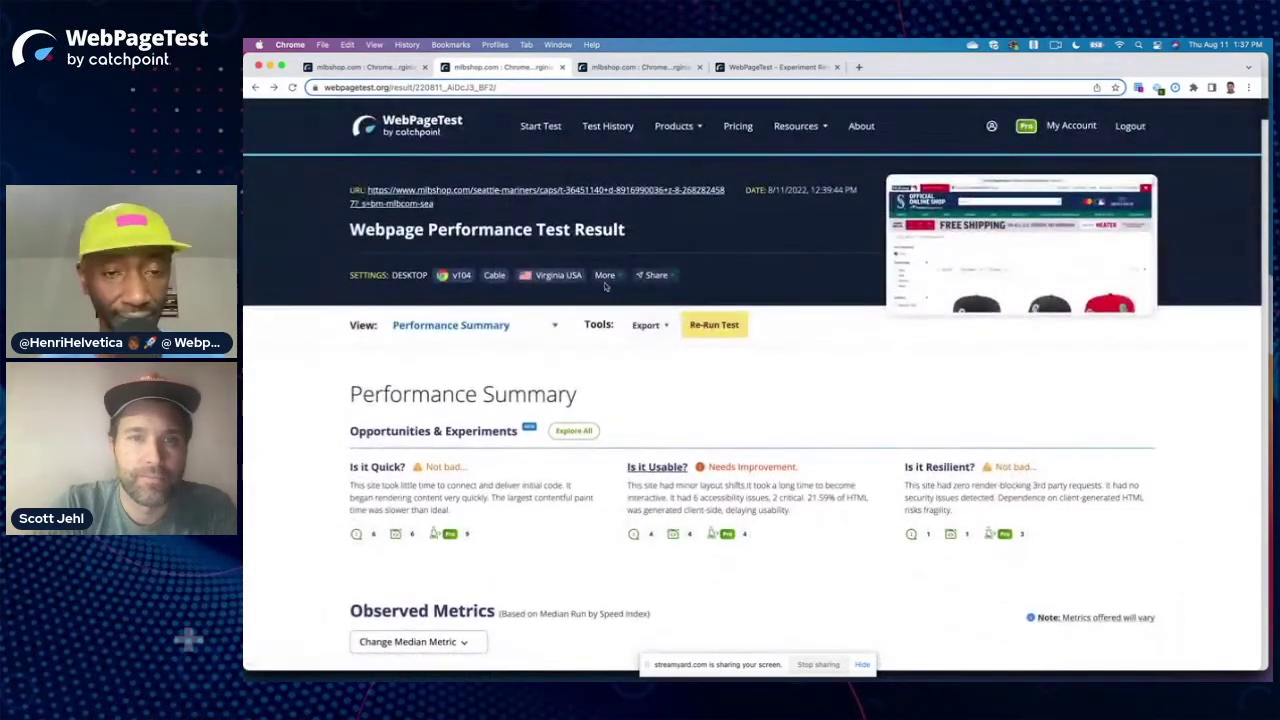
left_click(622, 278)
left_click(624, 278)
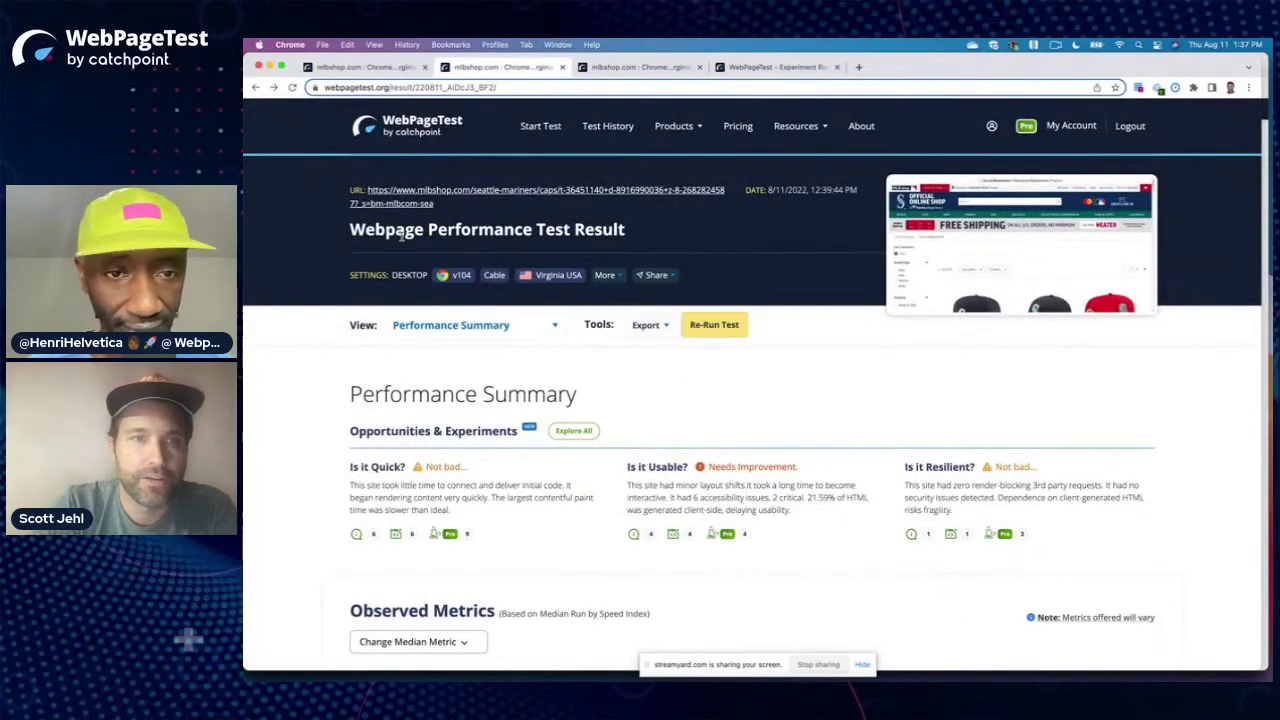
Step: Go back to the WebPageTest start page and show the Advanced test settings containing the Preserve original User Agent string option
left_click(256, 89)
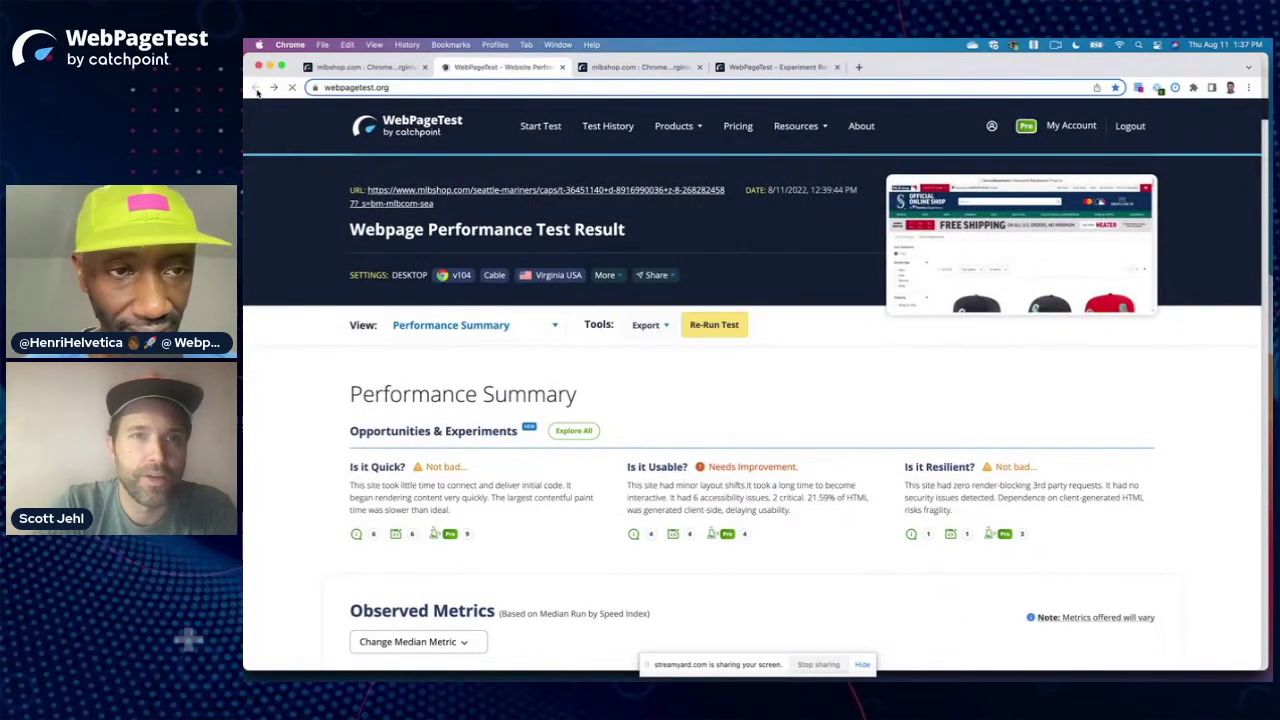
scroll(383, 171, "up", 2)
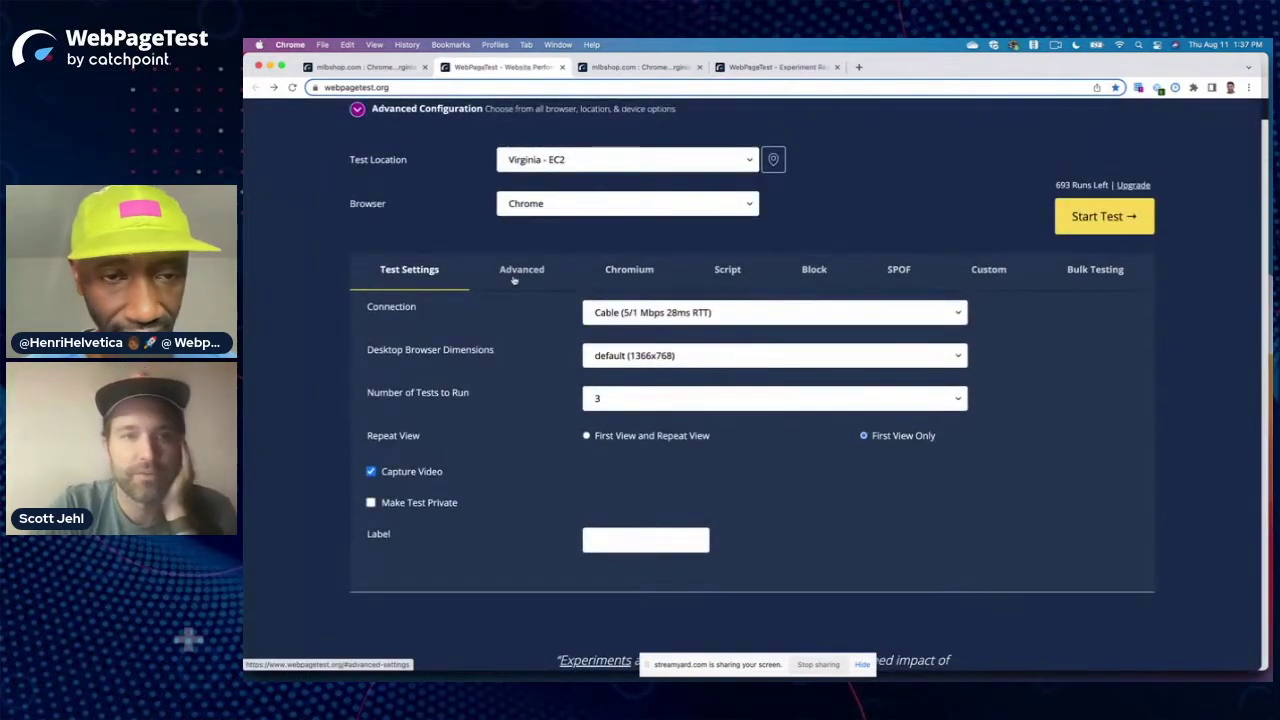
left_click(514, 278)
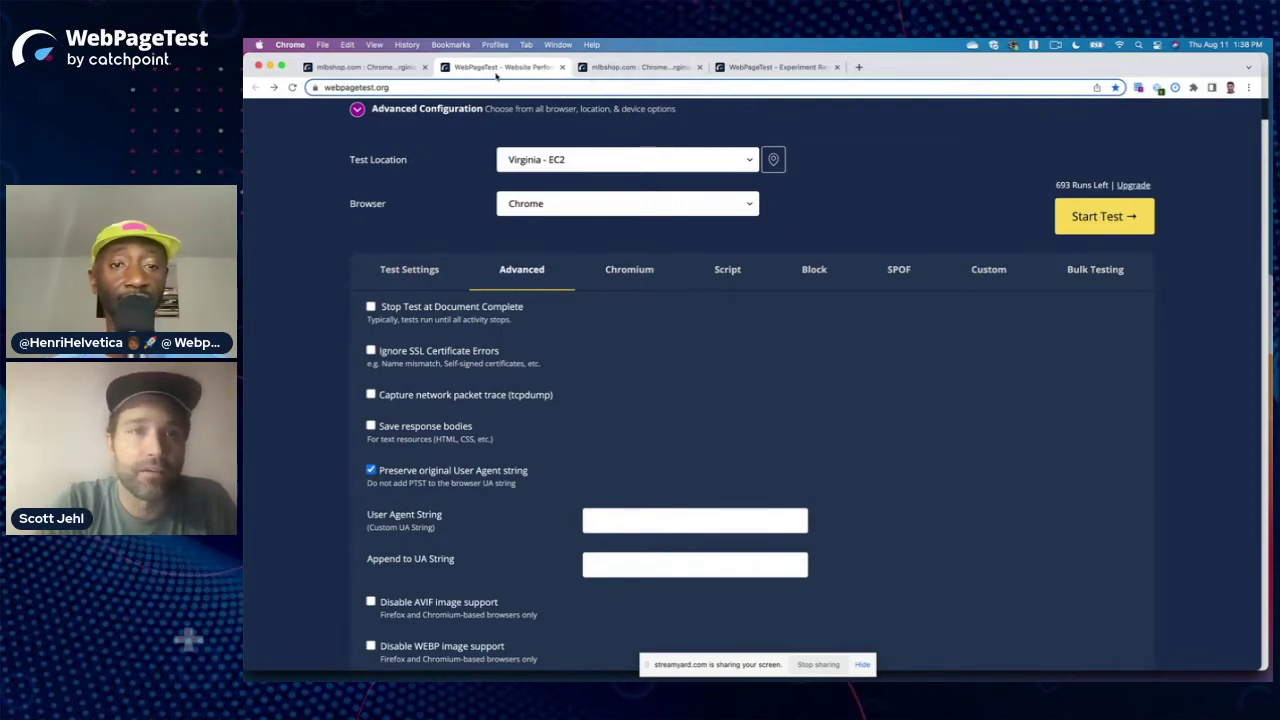
Step: Return to the 8/11/2022 mlbshop.com result and highlight its First Byte value in the observed metrics
left_click(273, 88)
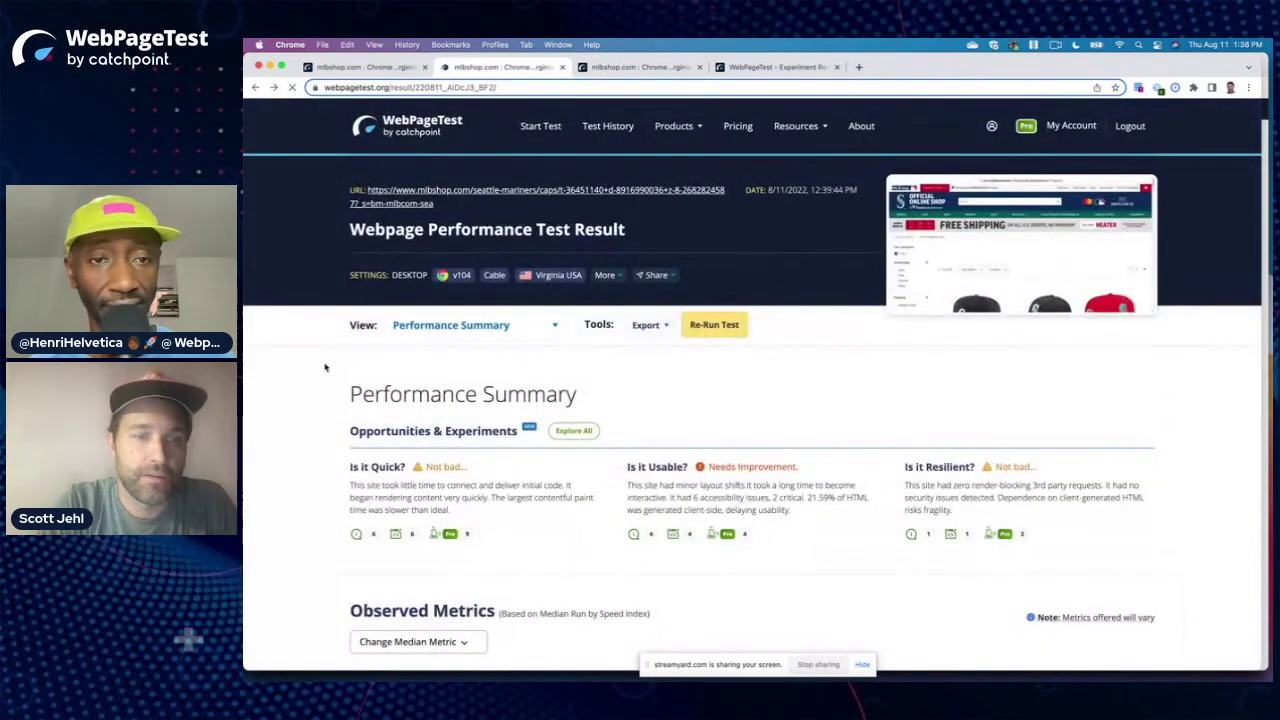
scroll(325, 368, "down", 5)
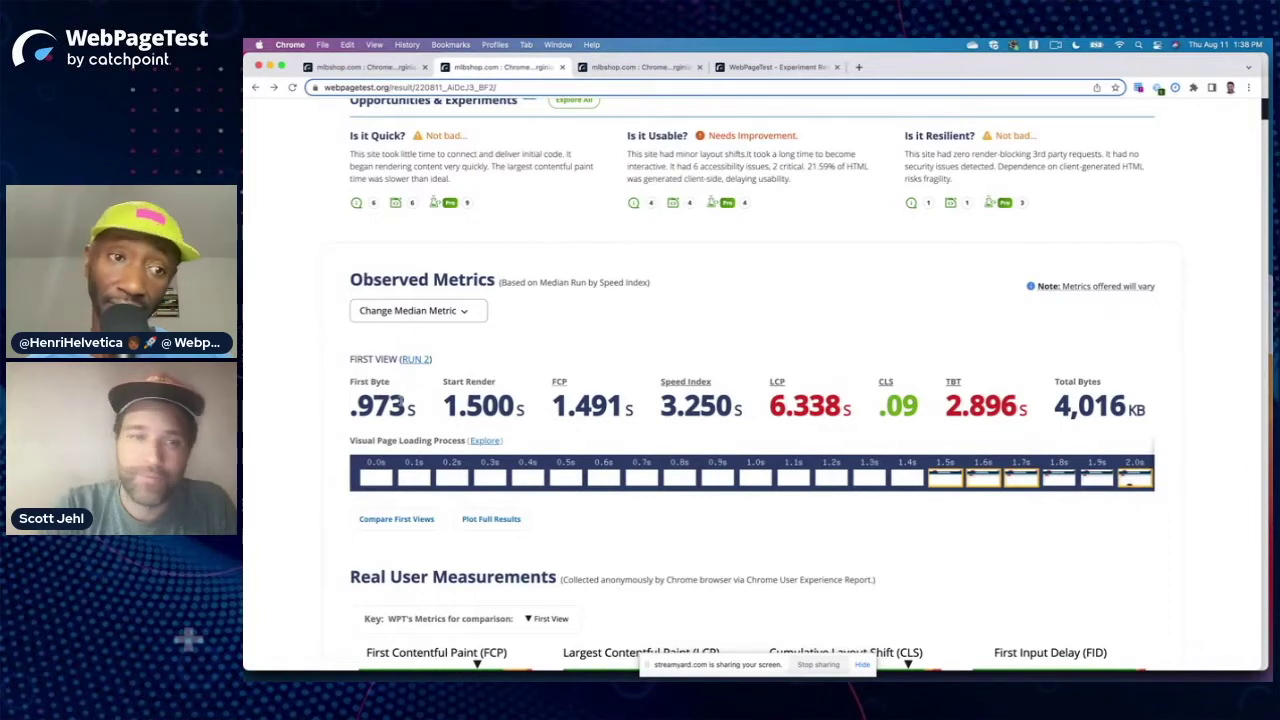
double_click(401, 404)
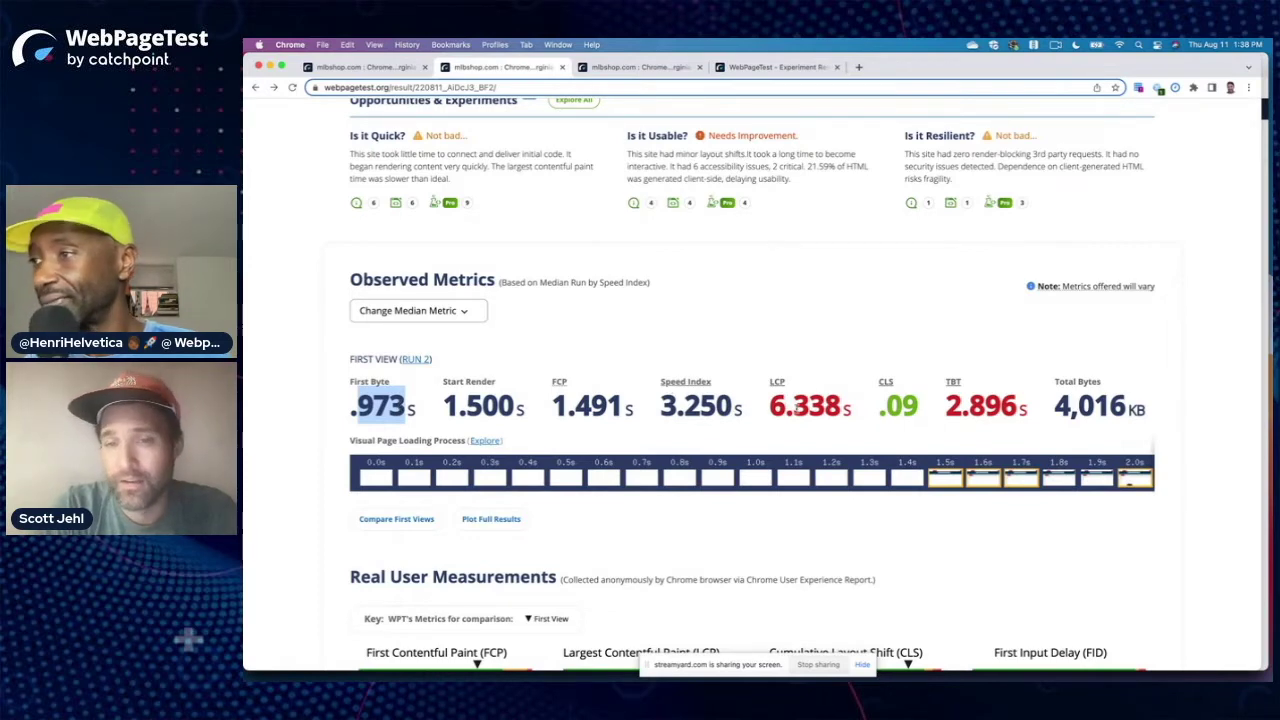
Step: Highlight the first-view TBT value in the observed metrics of the mlbshop.com result, and clear the highlight
scroll(797, 410, "up", 5)
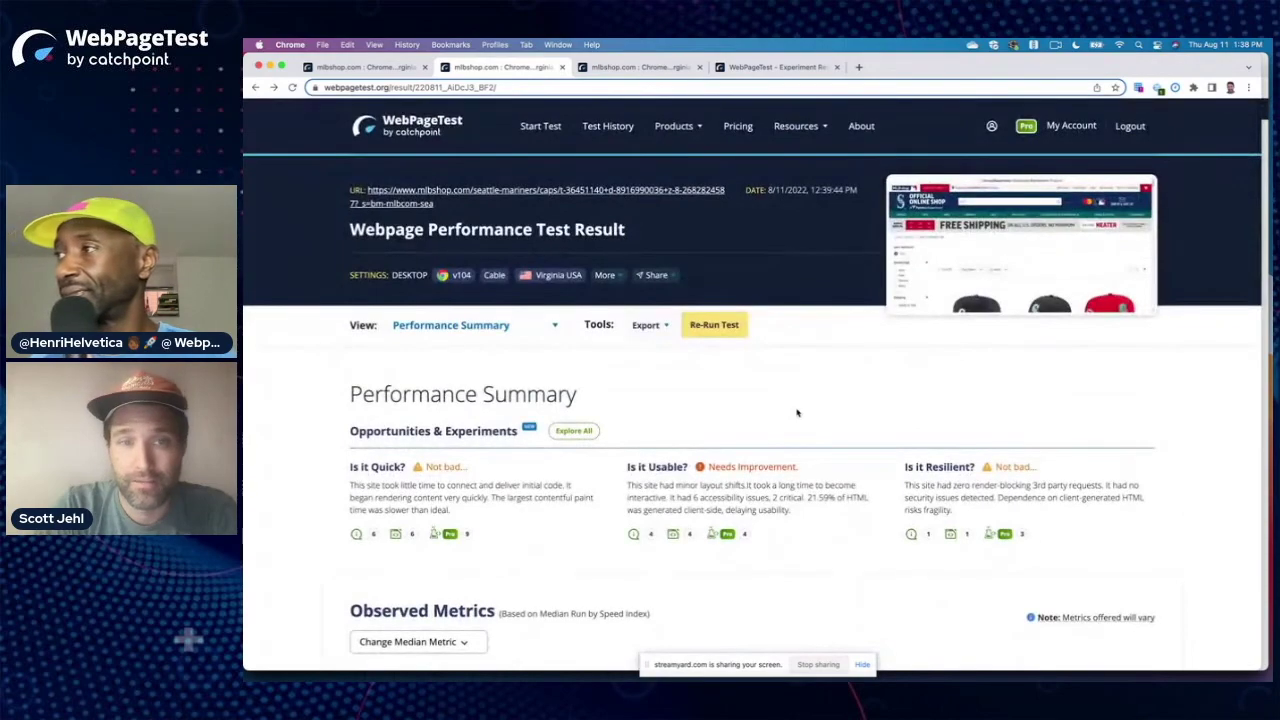
scroll(797, 412, "down", 5)
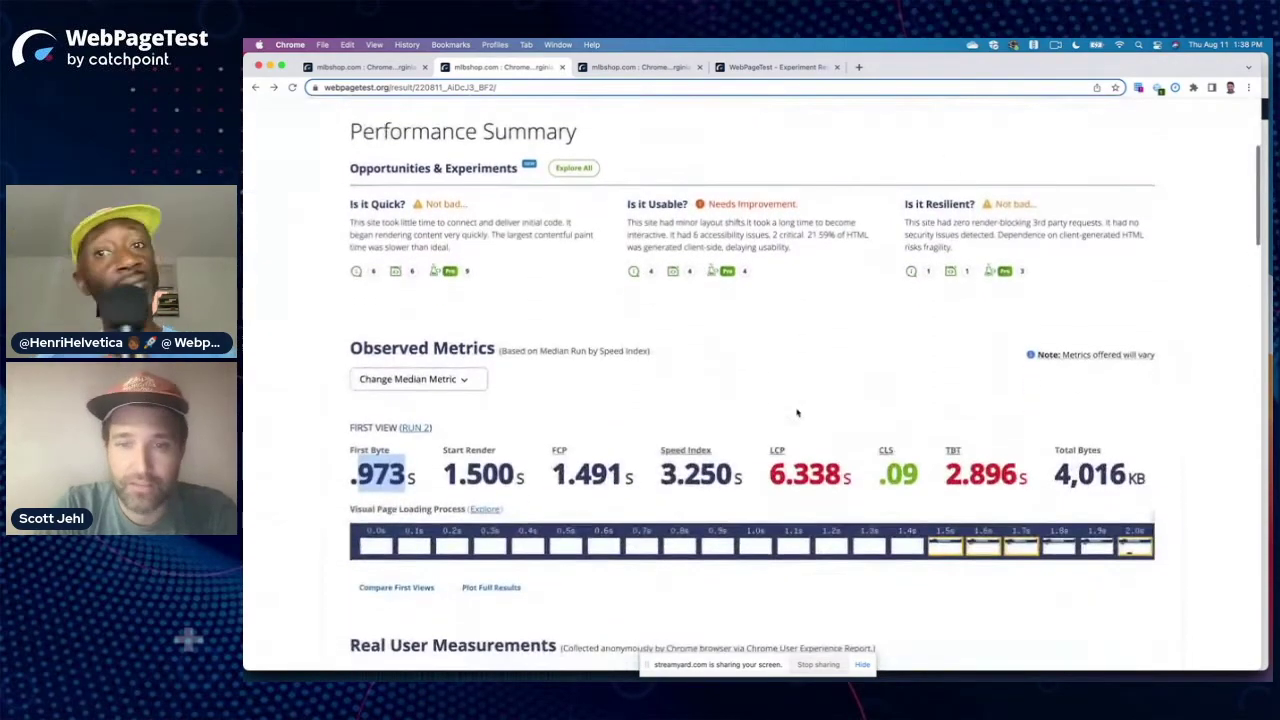
scroll(797, 412, "down", 1)
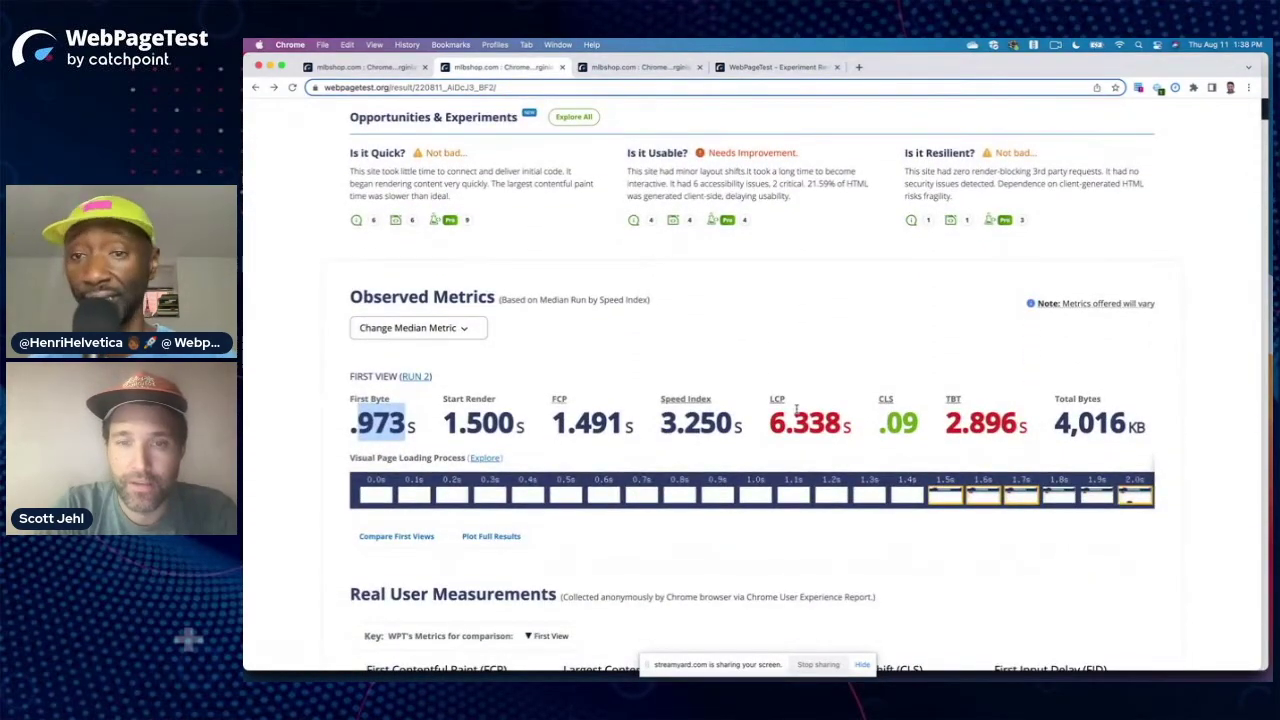
left_click_drag(948, 423, 1020, 428)
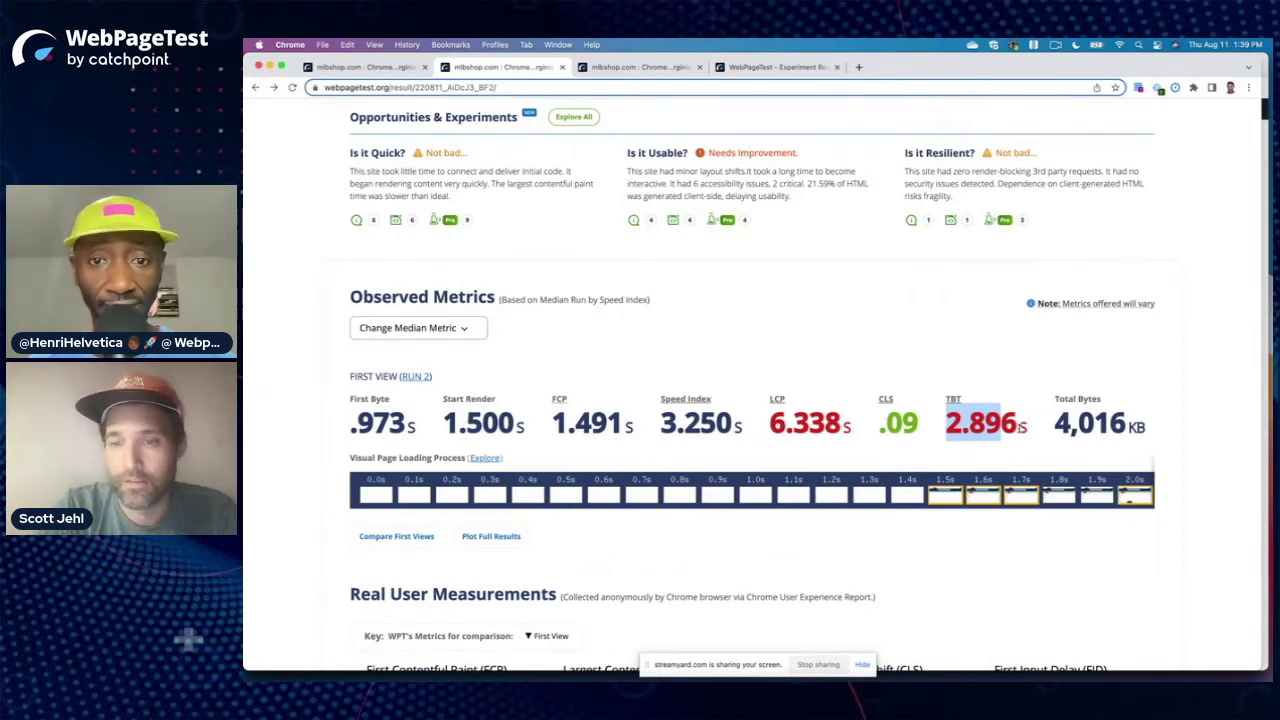
scroll(857, 348, "down", 1)
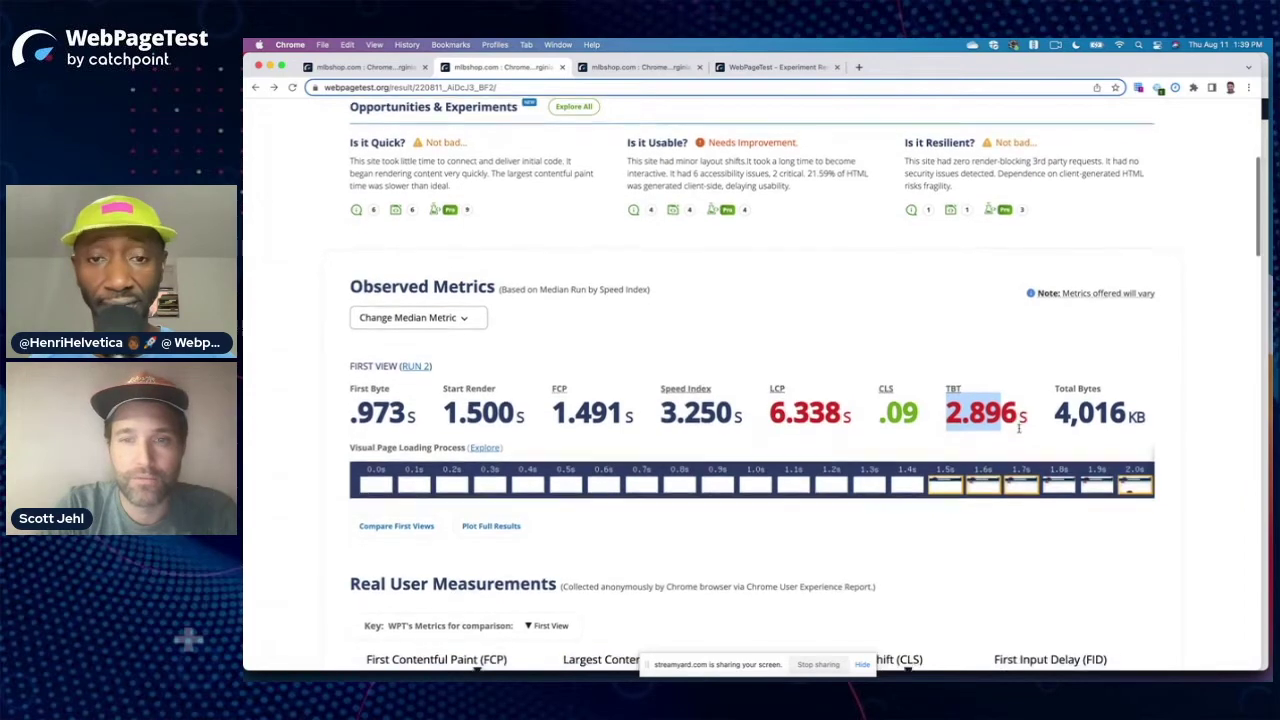
left_click(840, 355)
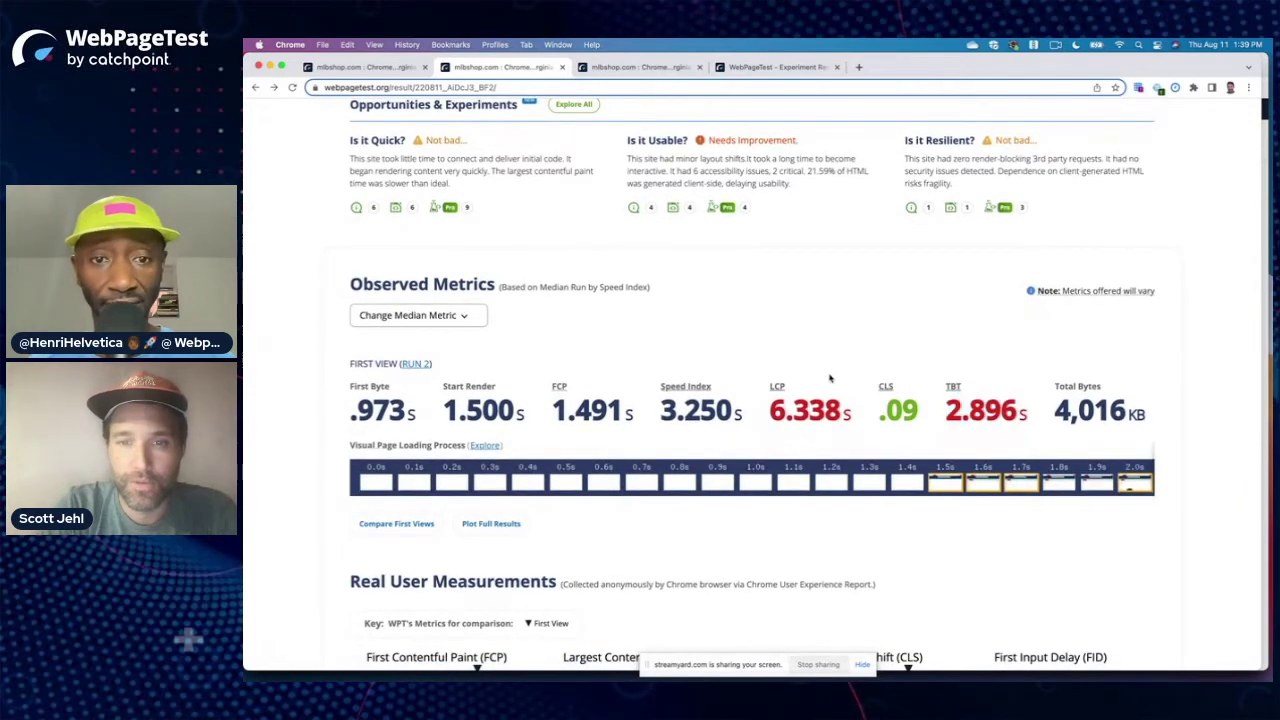
Step: Open the LCP details of the first view and examine the Largest Contentful Paint frames and event summary
left_click(777, 389)
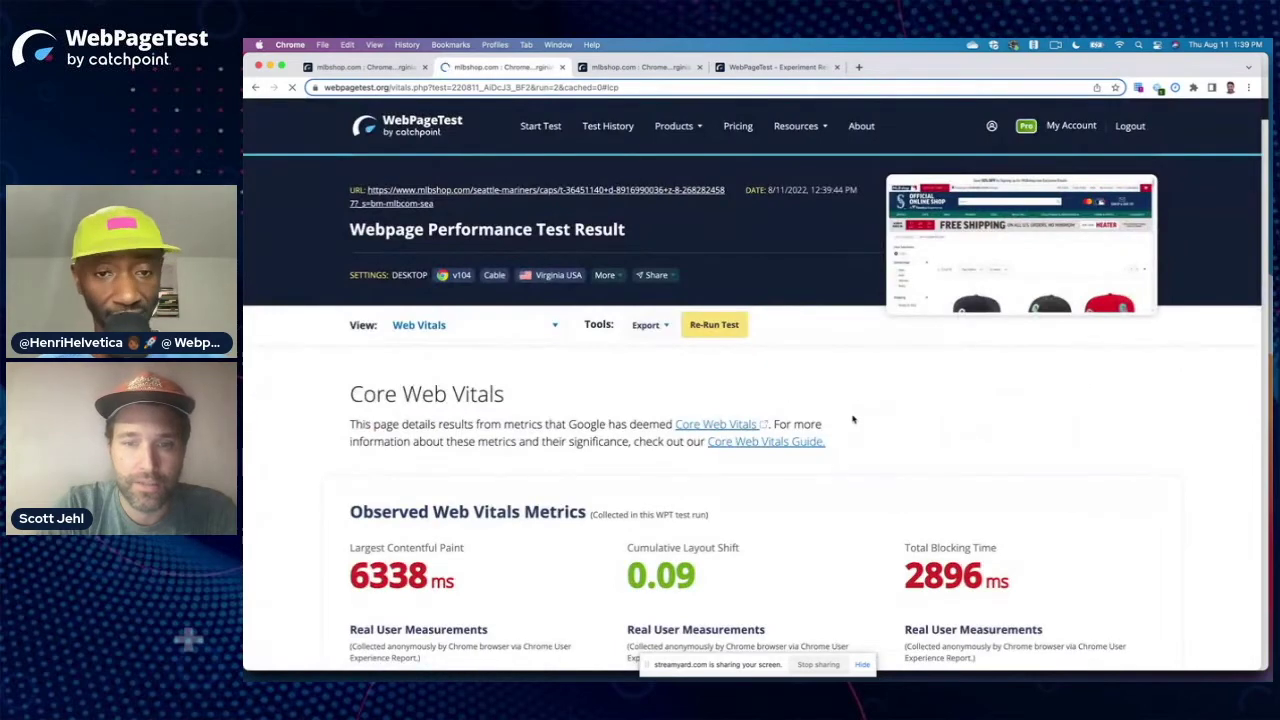
scroll(853, 420, "down", 3)
scroll(853, 420, "down", 2)
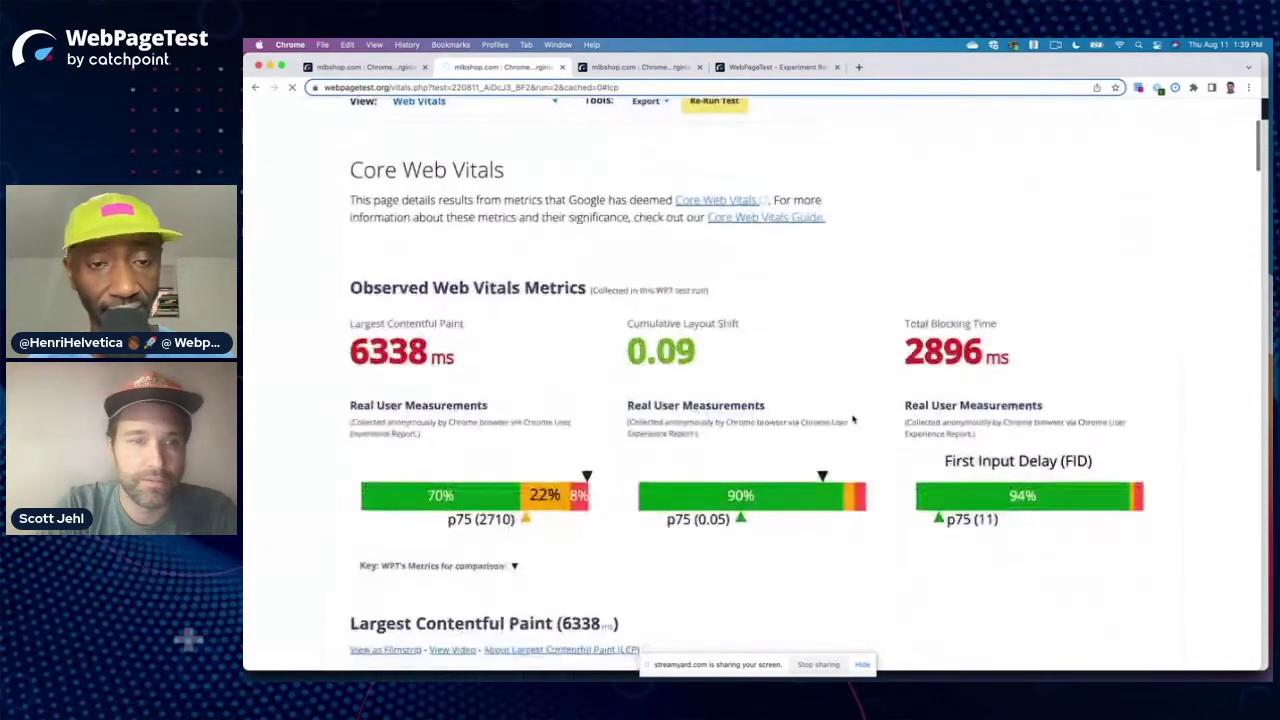
scroll(853, 420, "down", 5)
scroll(853, 420, "down", 1)
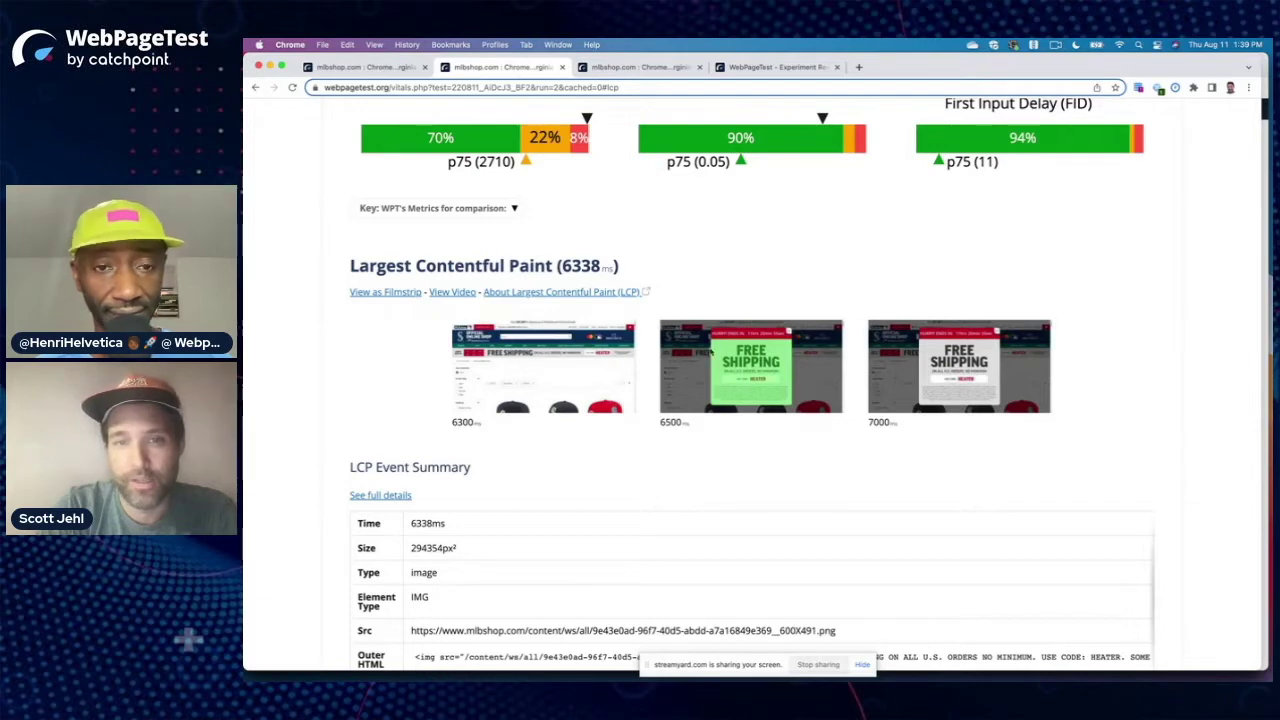
scroll(710, 351, "up", 2)
Step: From the test's performance summary, open the filmstrip view and set its comparison endpoint to Fully Loaded
left_click(255, 87)
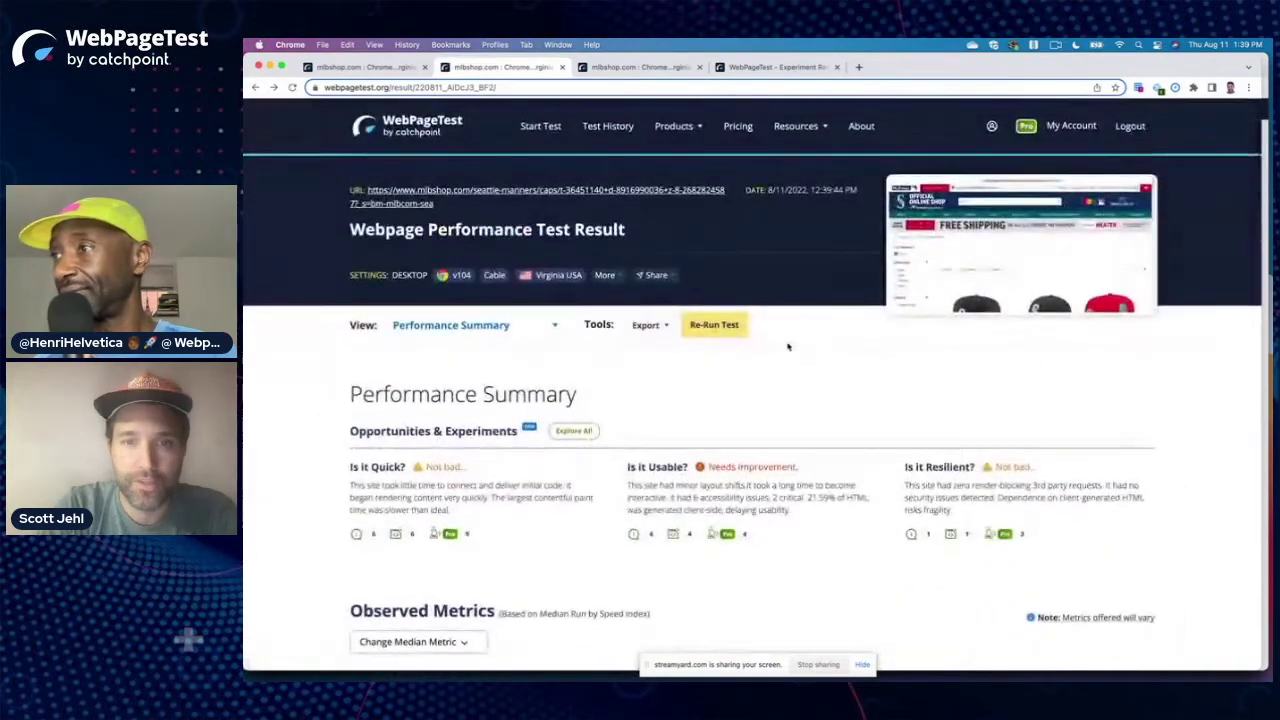
scroll(788, 347, "down", 5)
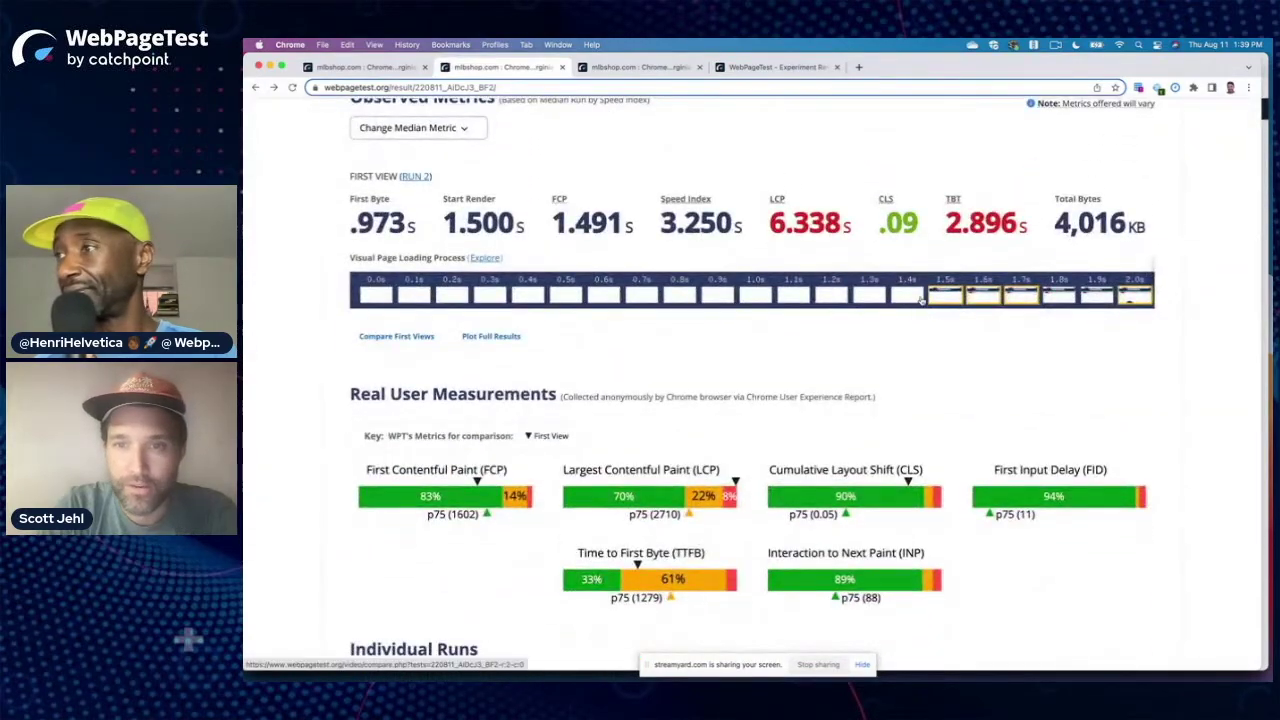
left_click(921, 301)
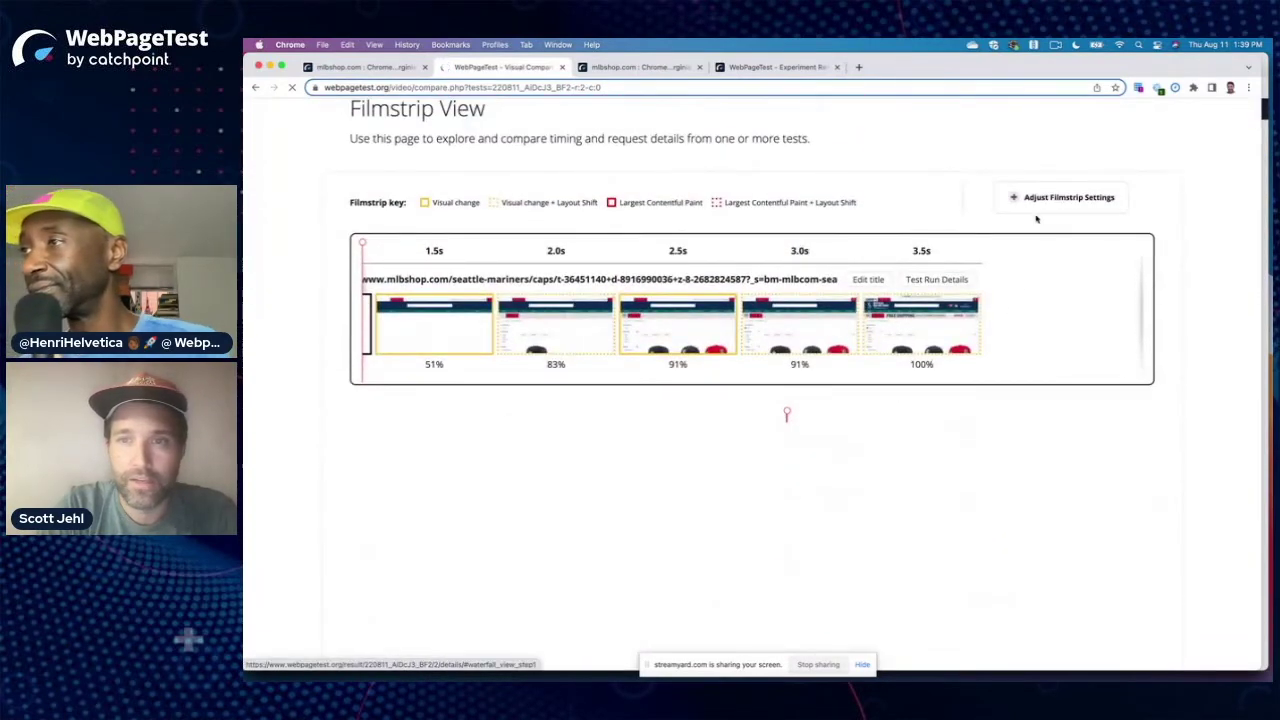
left_click(1068, 197)
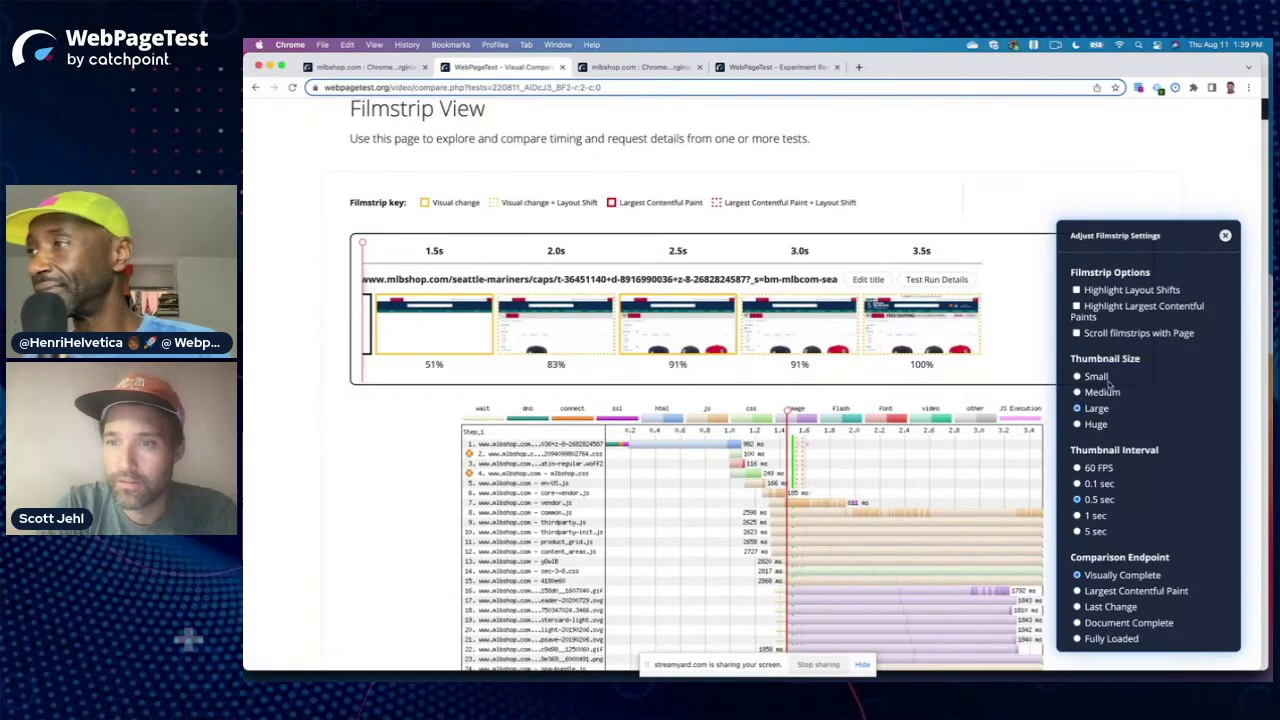
left_click(1108, 638)
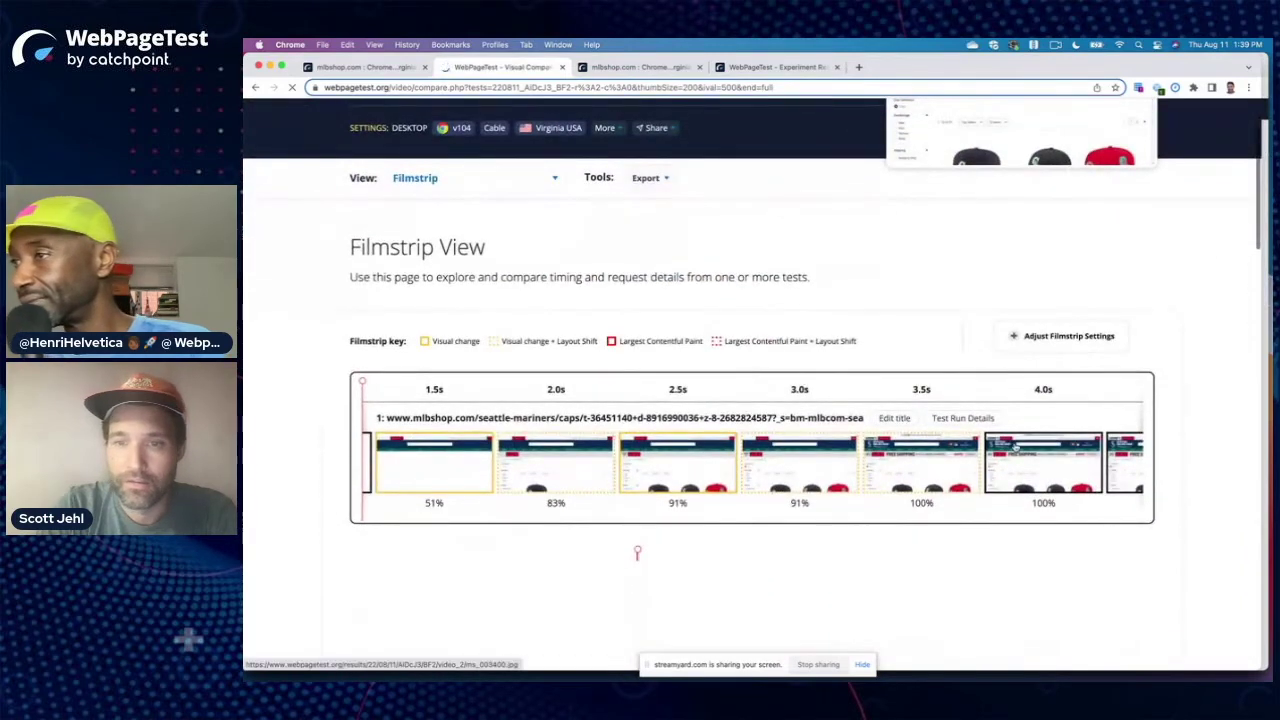
Step: Go through the filmstrip frames up to 10.0s, examining when the free shipping popup covers the page
scroll(1015, 446, "right", 5)
scroll(1015, 446, "right", 4)
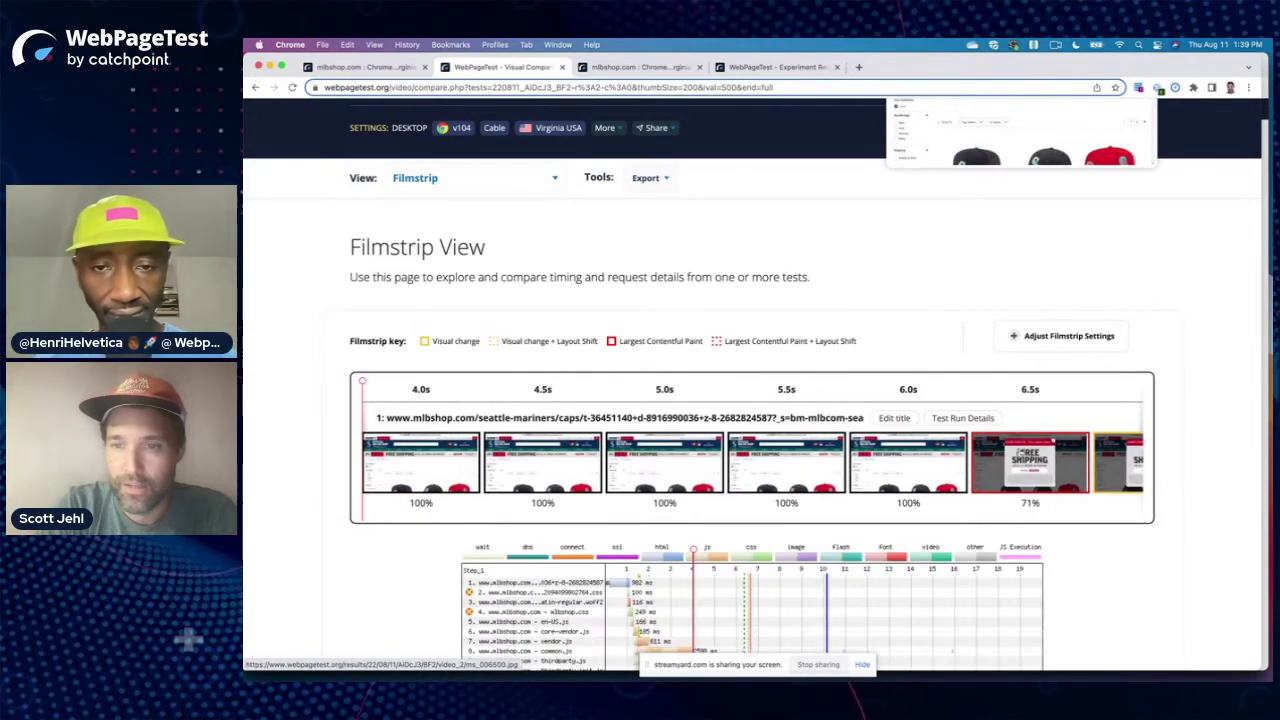
scroll(1021, 450, "right", 2)
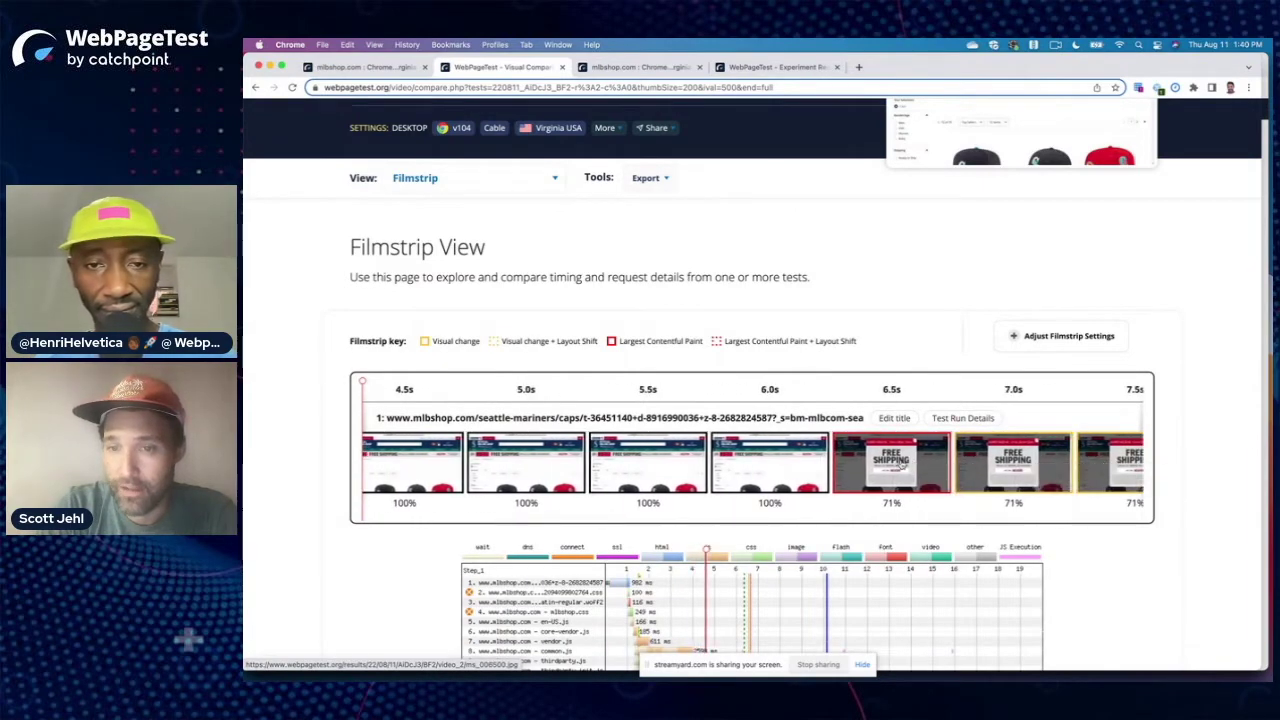
scroll(899, 465, "right", 3)
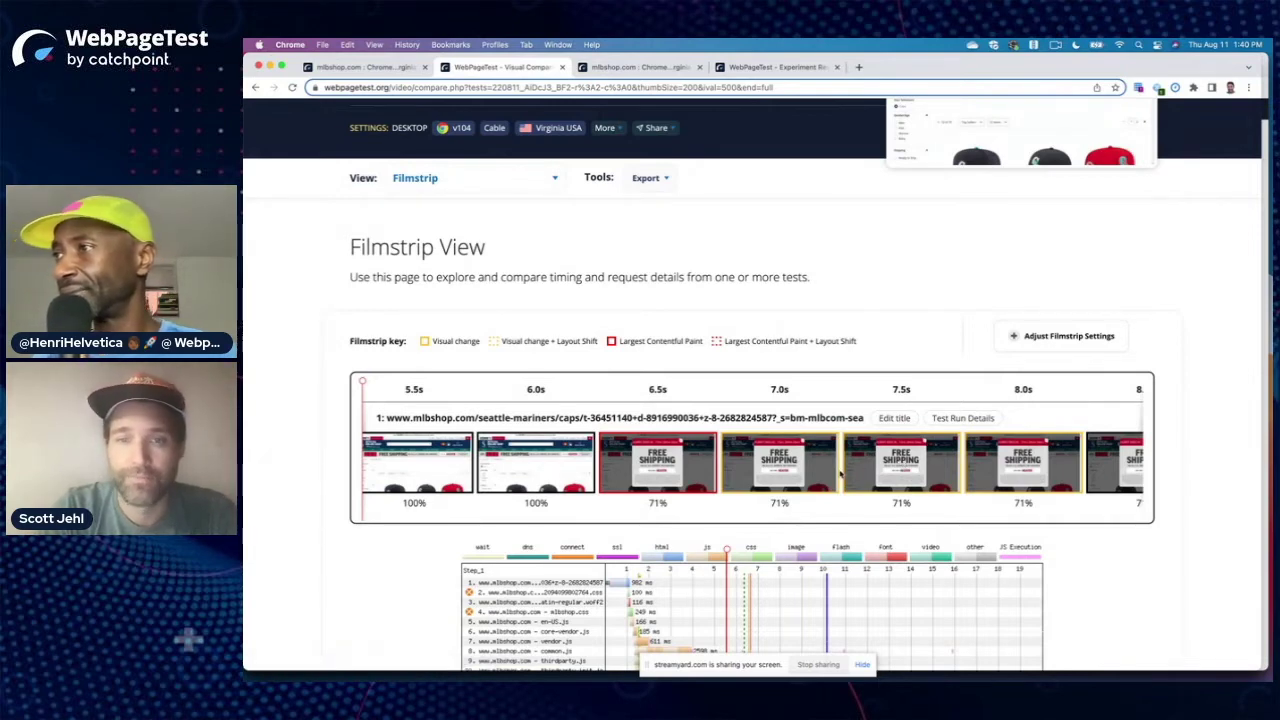
scroll(839, 473, "right", 5)
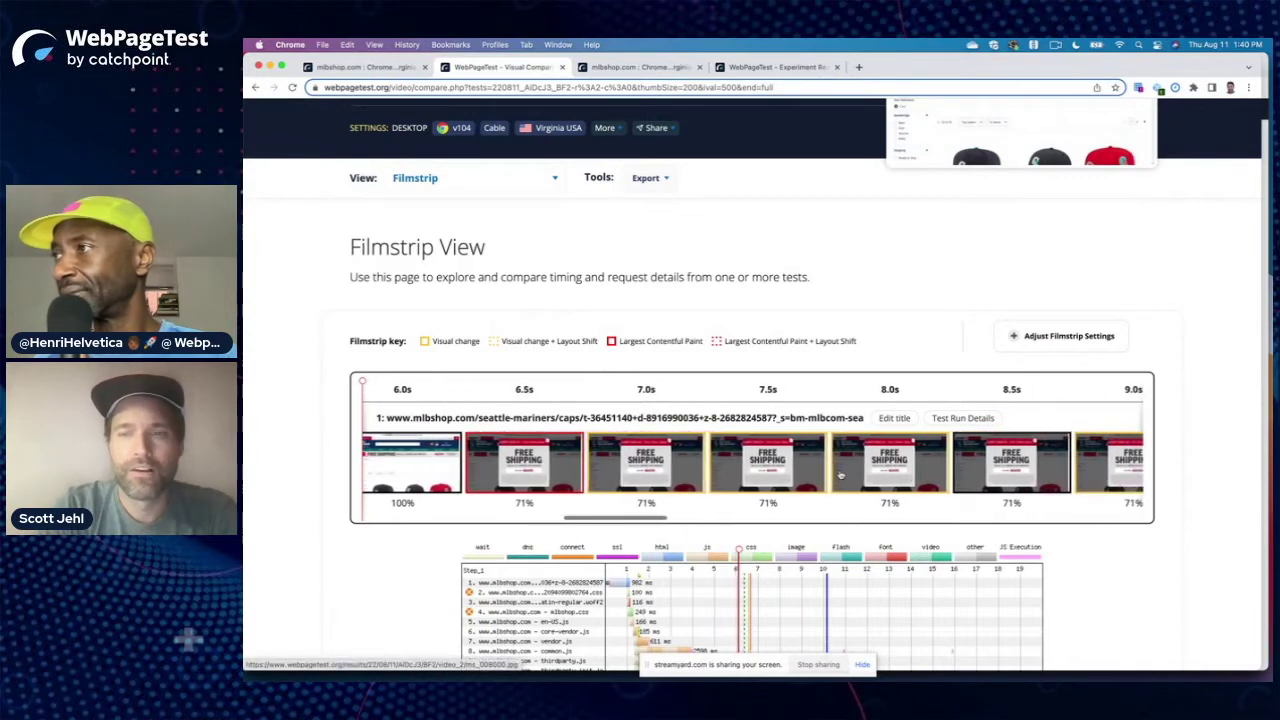
scroll(839, 475, "right", 2)
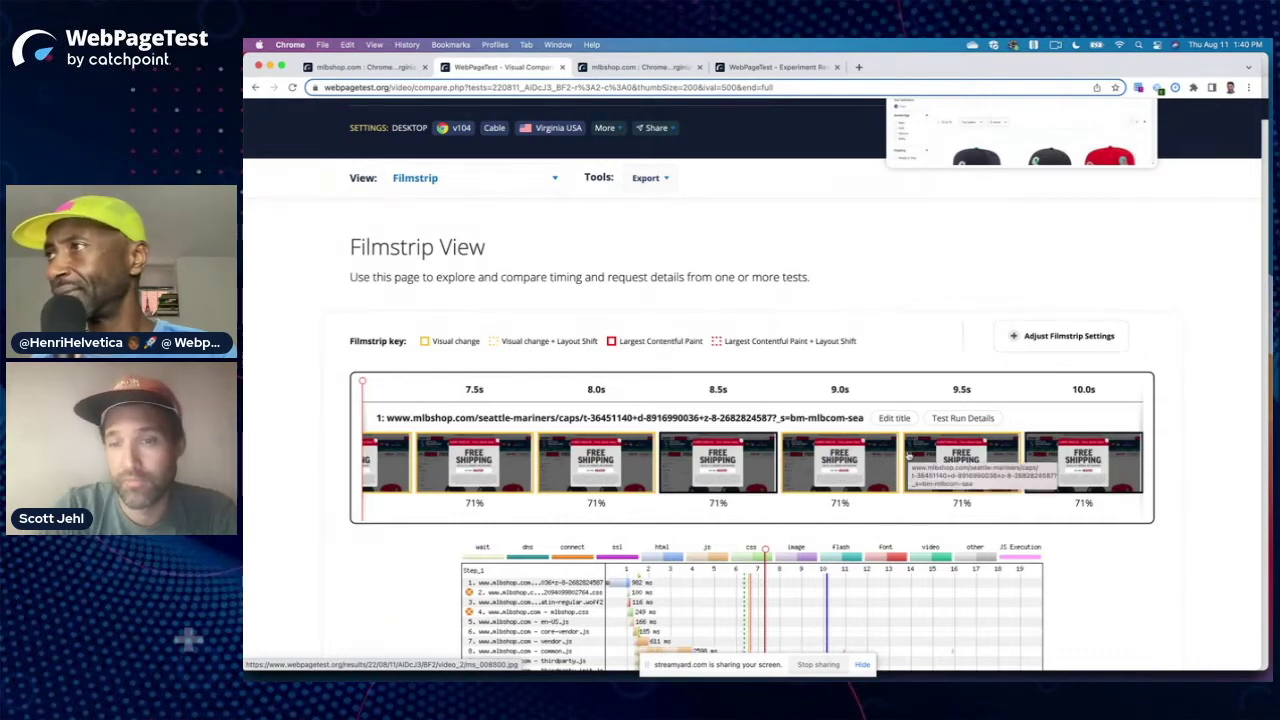
Step: Switch to the mlbshop.com Opportunities & Experiments page and jump to the "Is it Usable?" category
left_click(614, 68)
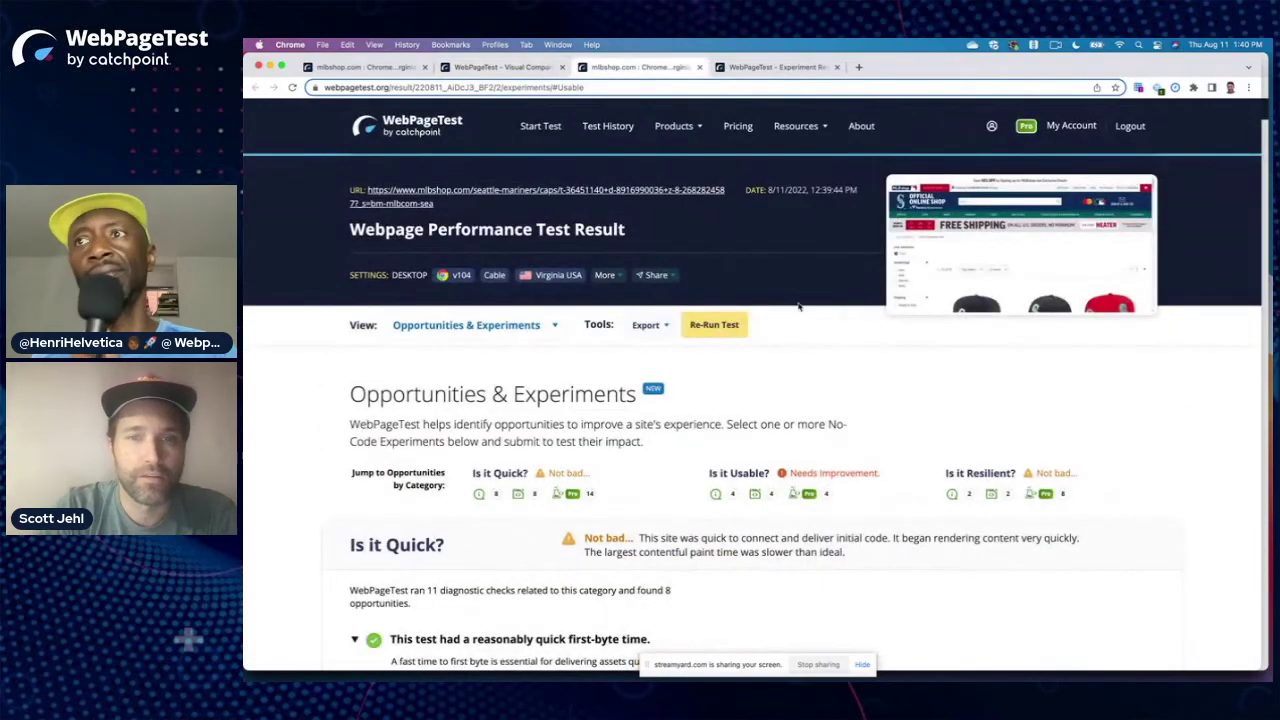
scroll(799, 307, "down", 1)
scroll(799, 307, "down", 10)
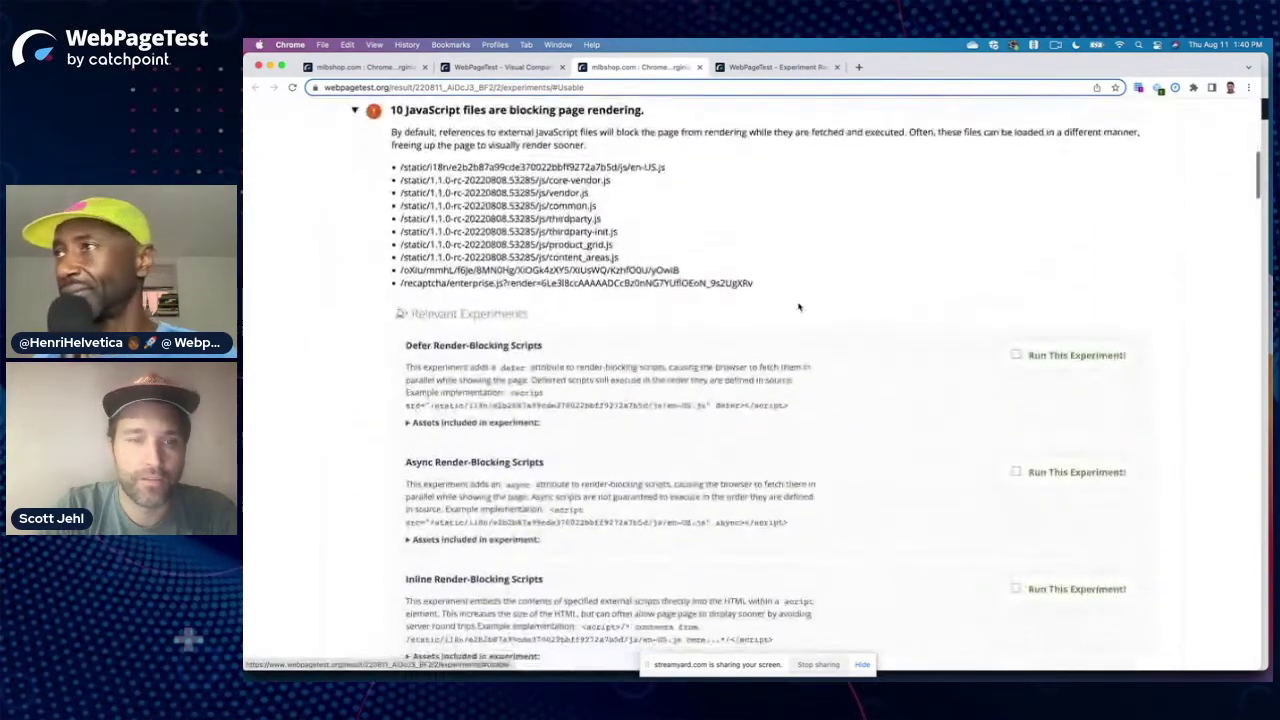
scroll(799, 307, "up", 10)
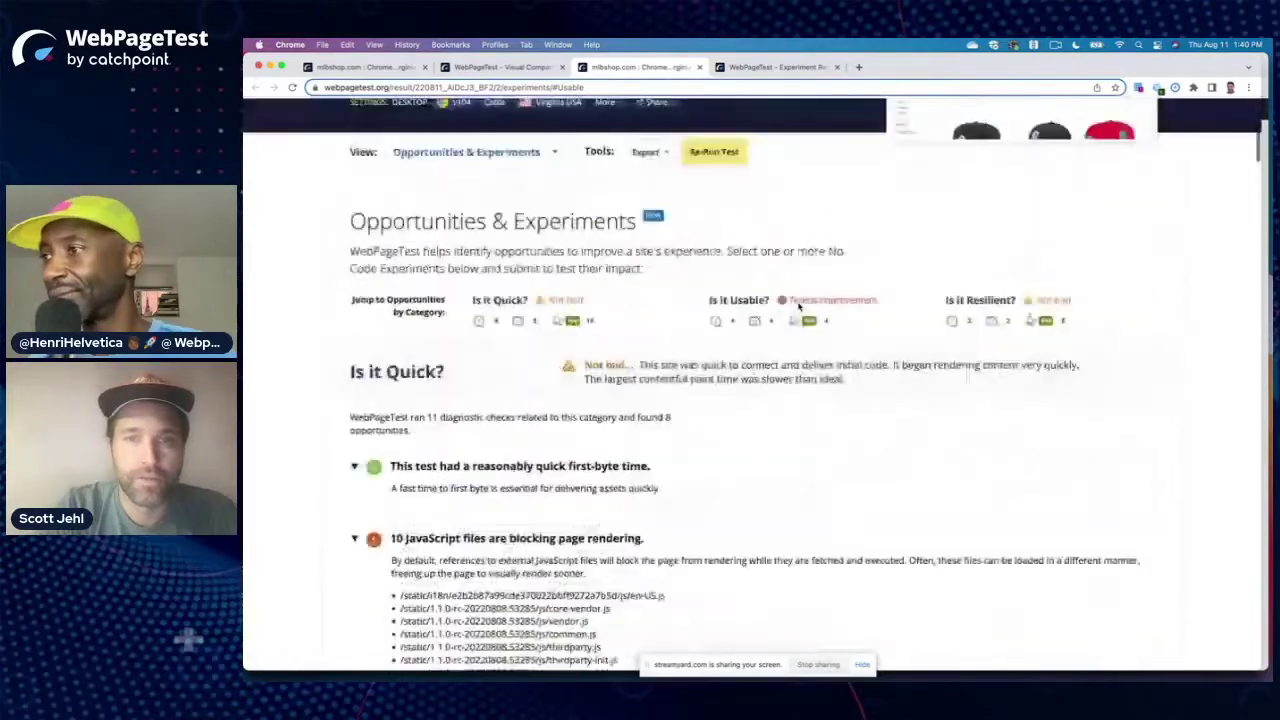
left_click(740, 372)
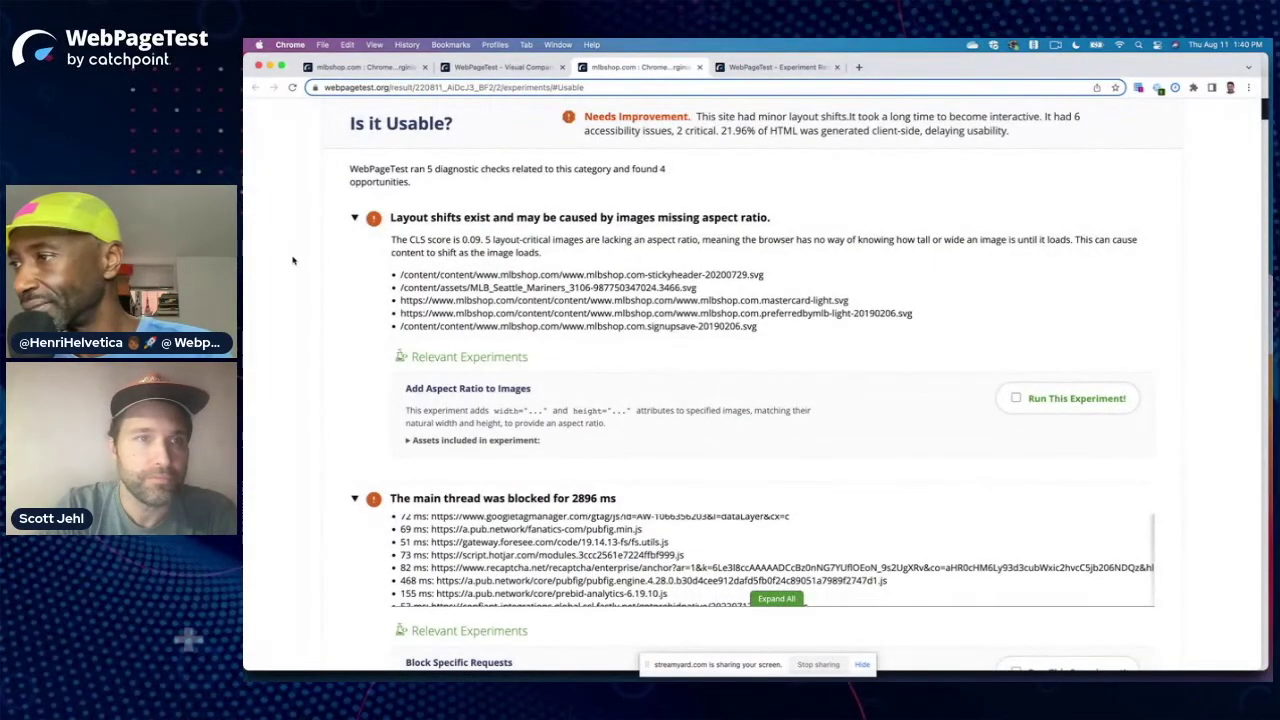
Step: Review the layout shift and main thread blocking checks with their relevant experiments under "Is it Usable?"
scroll(719, 295, "down", 3)
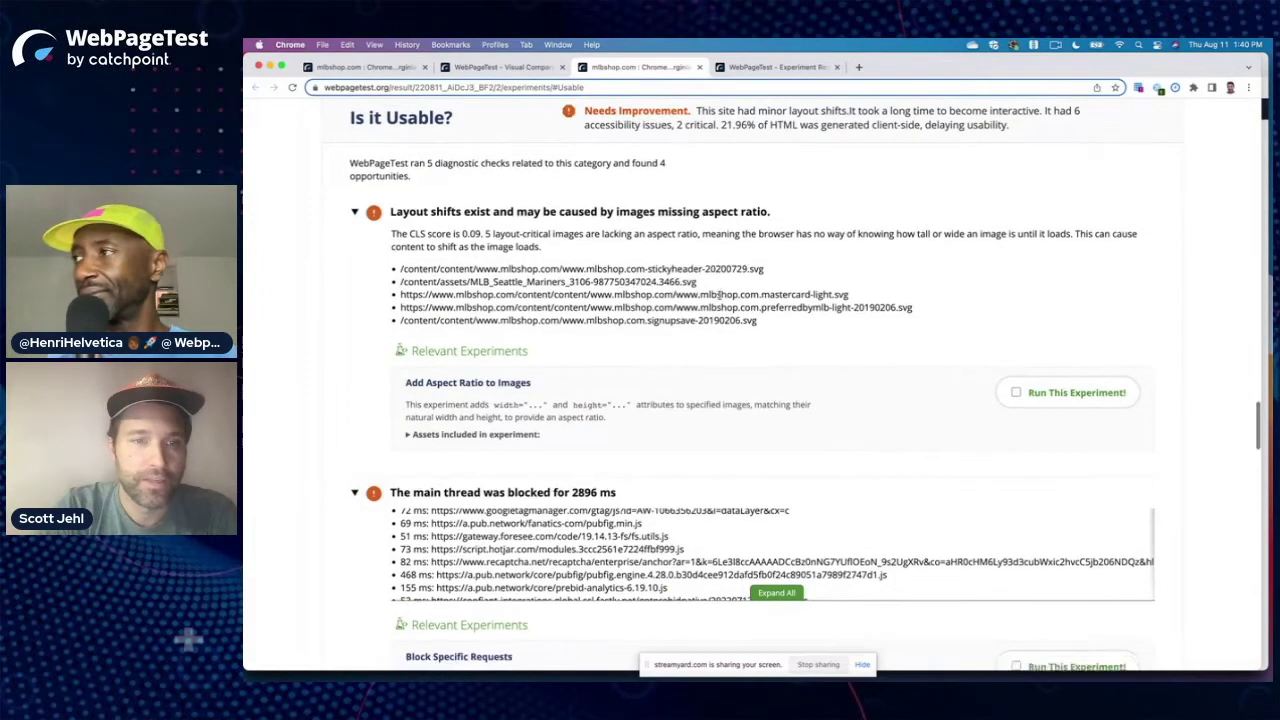
scroll(719, 295, "down", 3)
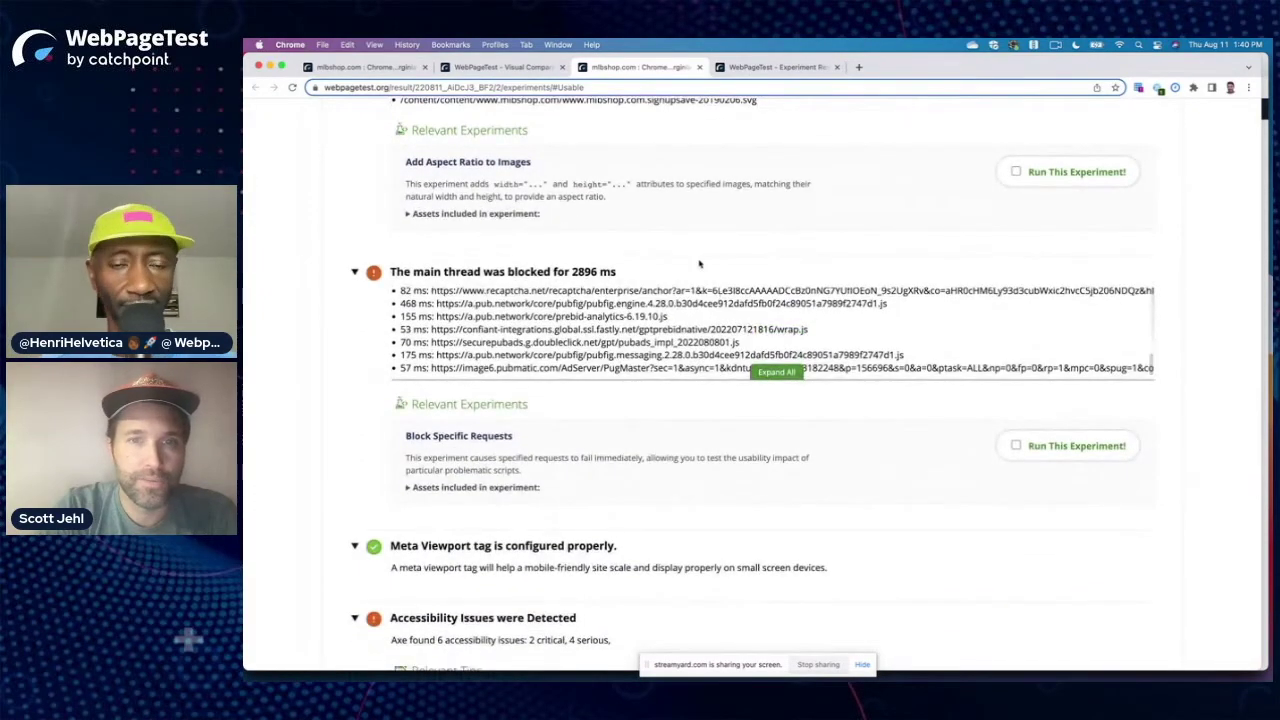
scroll(700, 263, "down", 2)
scroll(700, 263, "down", 1)
scroll(699, 270, "up", 10)
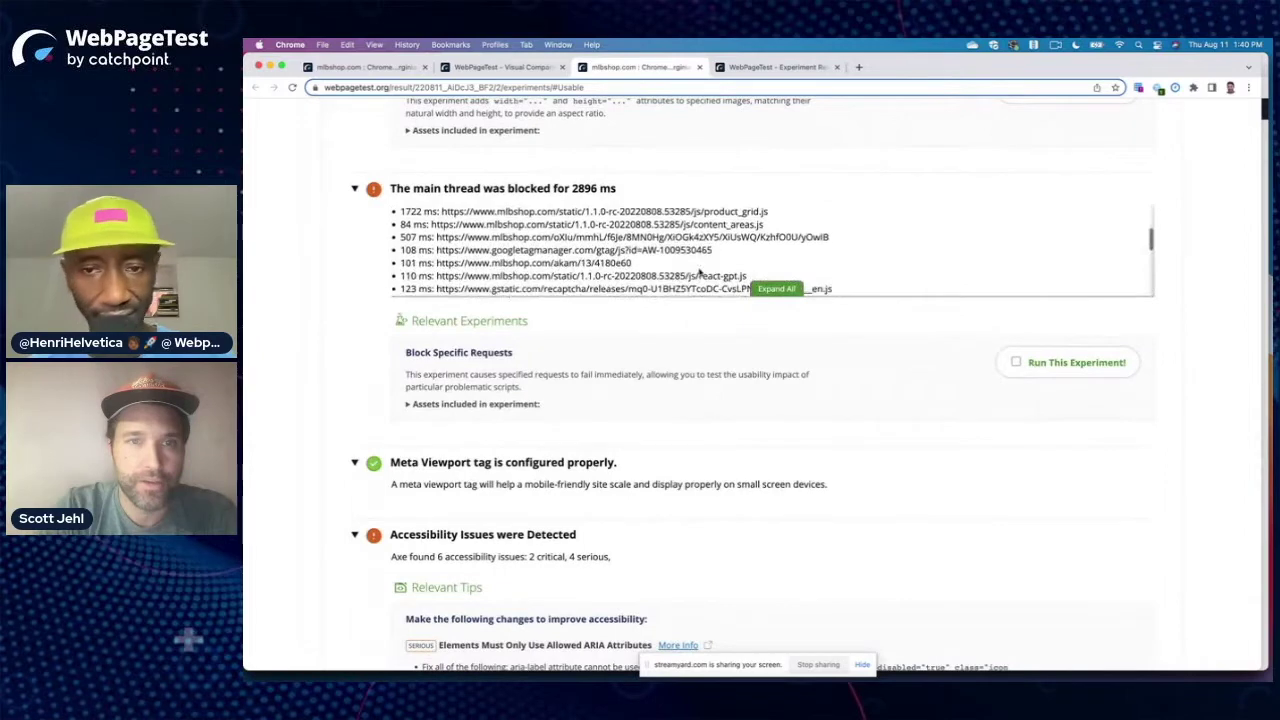
scroll(700, 270, "up", 2)
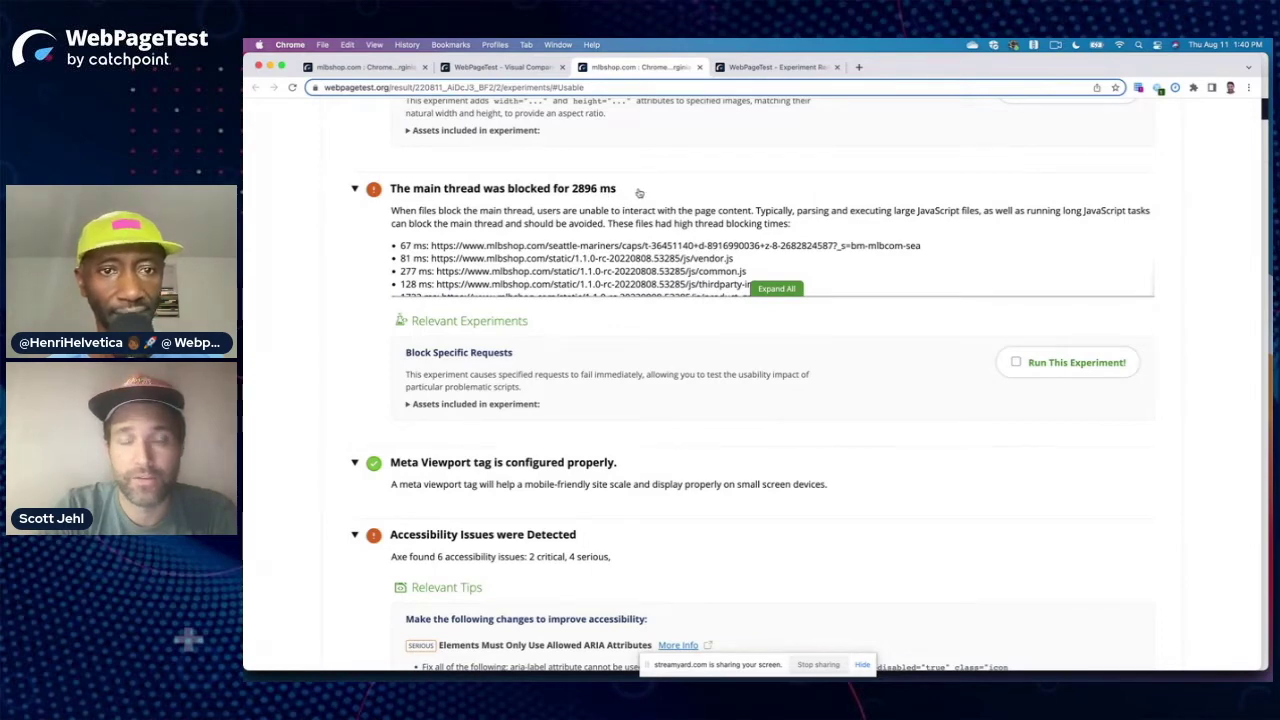
Step: Read through the list of files with high thread blocking times and return to its beginning
scroll(618, 224, "down", 2)
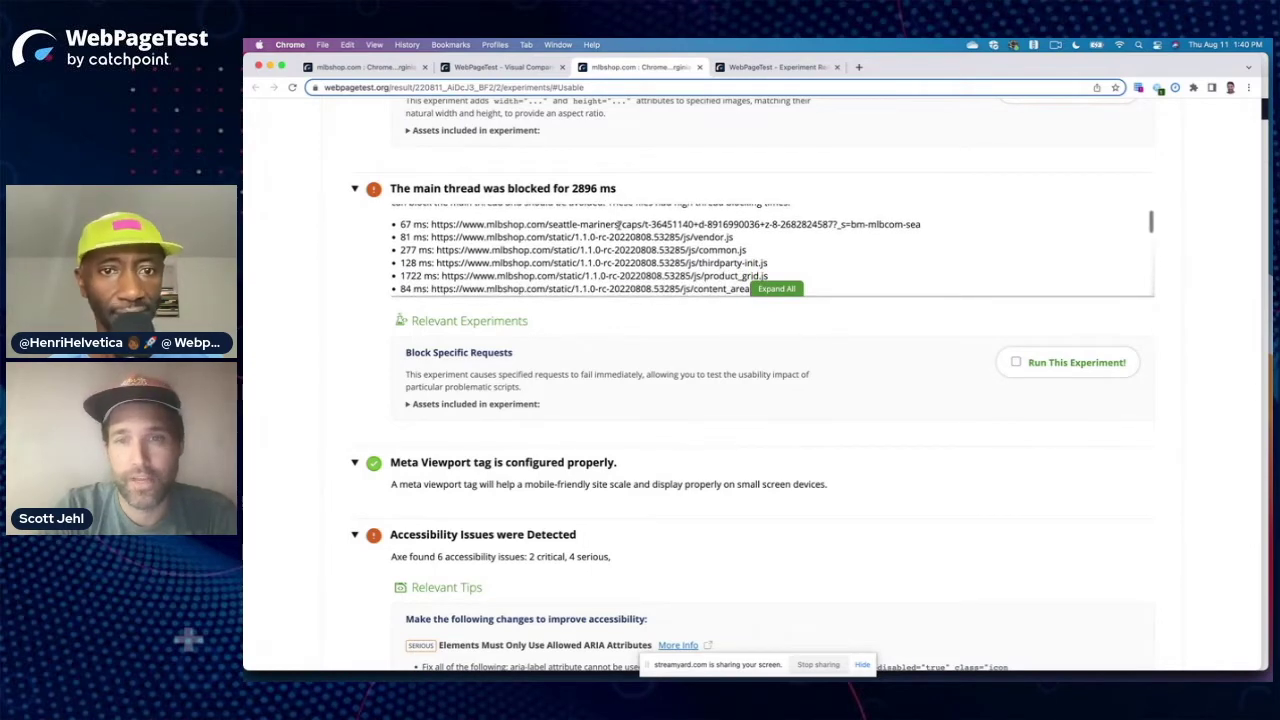
scroll(618, 224, "down", 1)
scroll(618, 225, "up", 3)
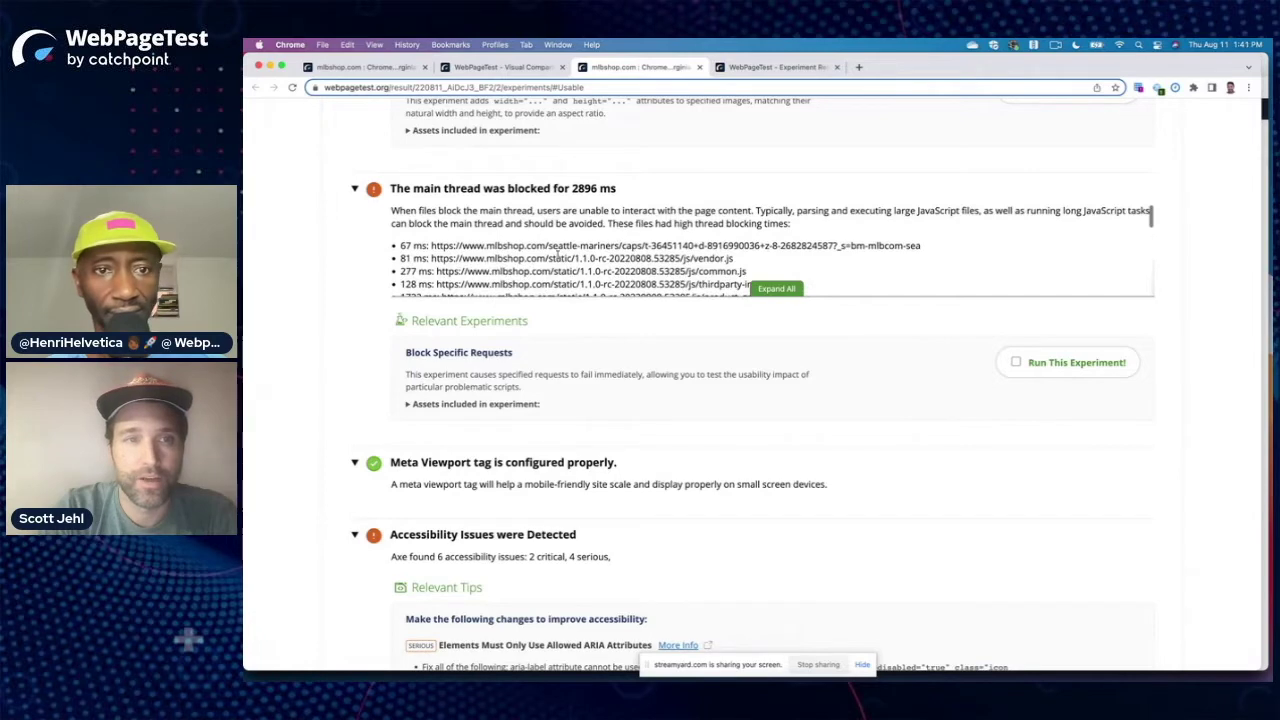
scroll(562, 251, "down", 2)
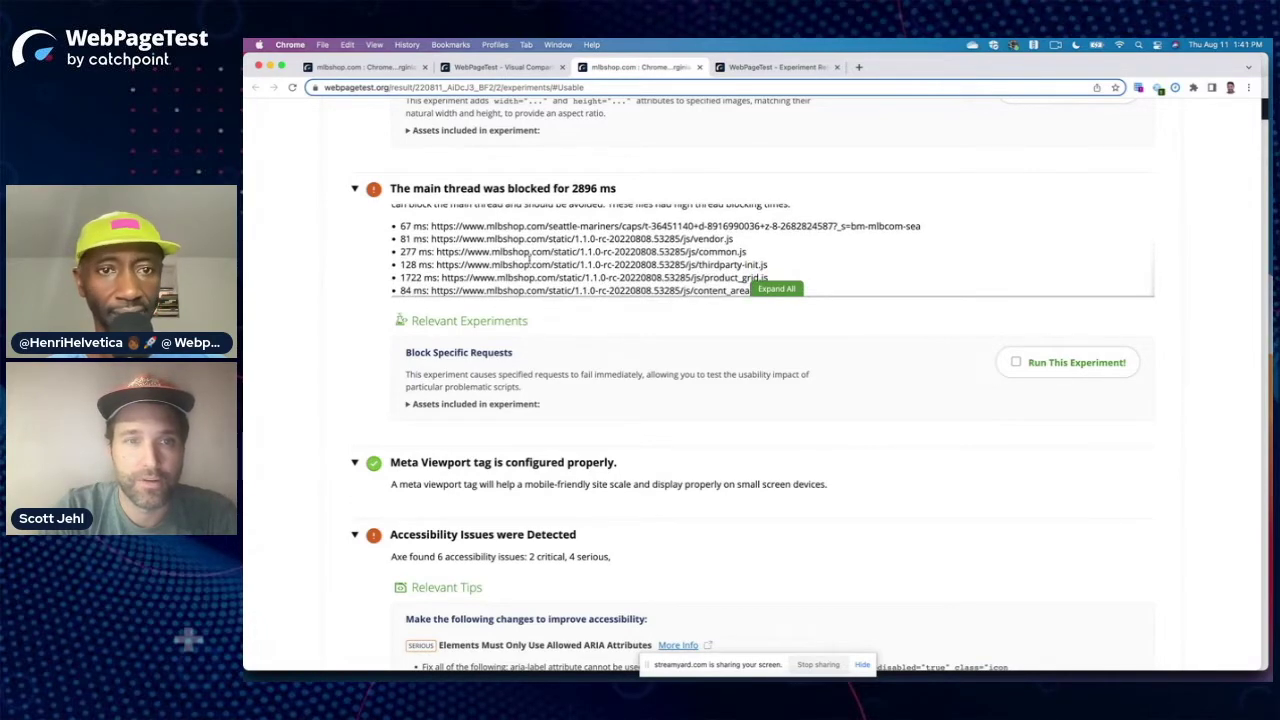
scroll(490, 258, "down", 5)
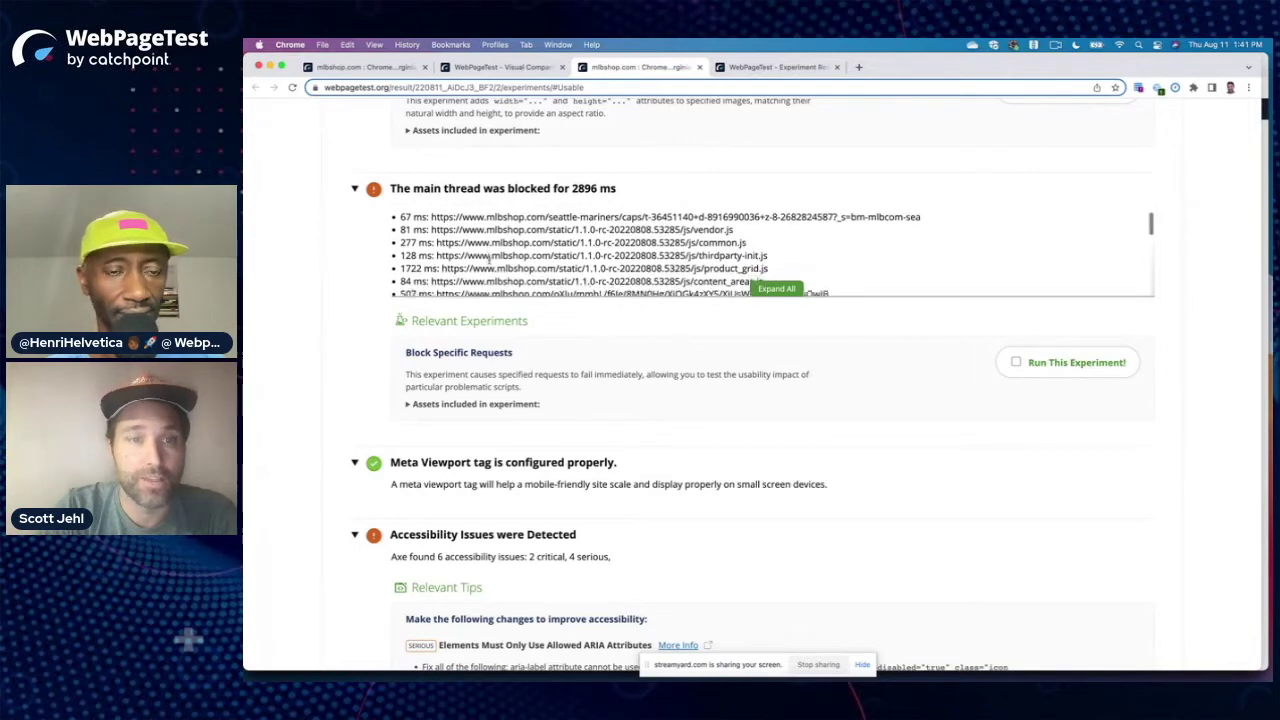
scroll(490, 258, "down", 6)
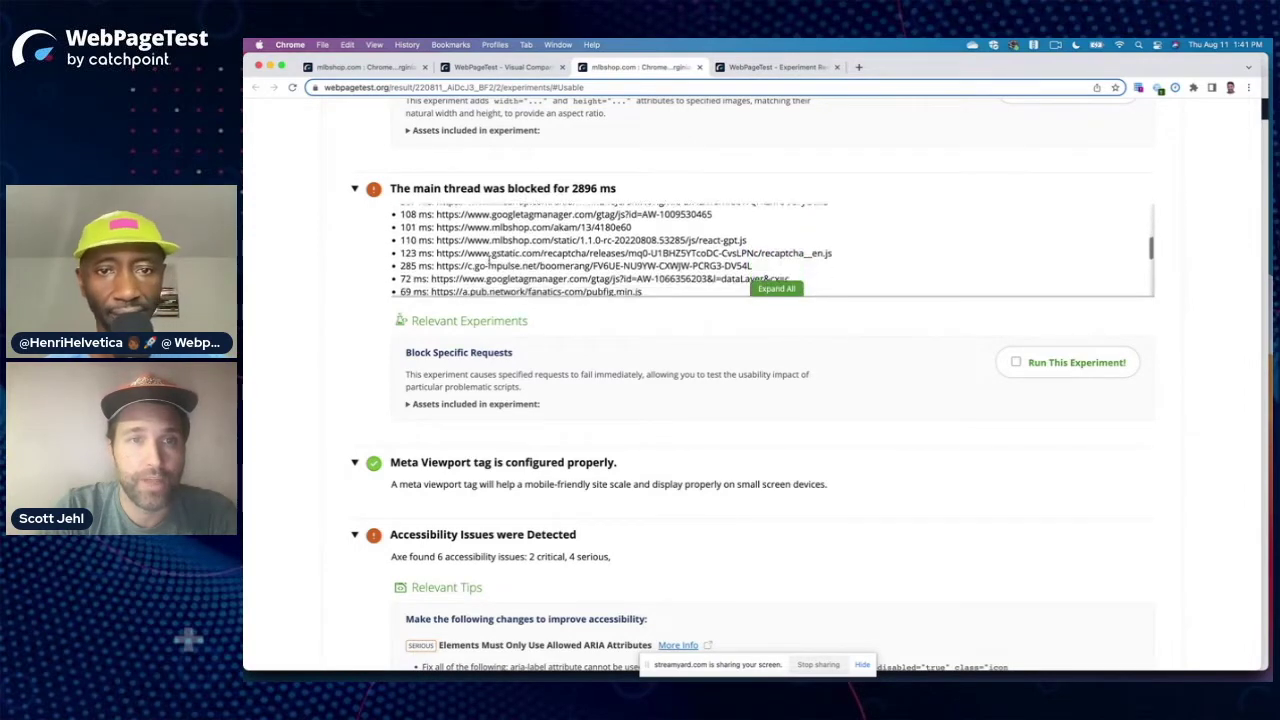
scroll(488, 258, "down", 5)
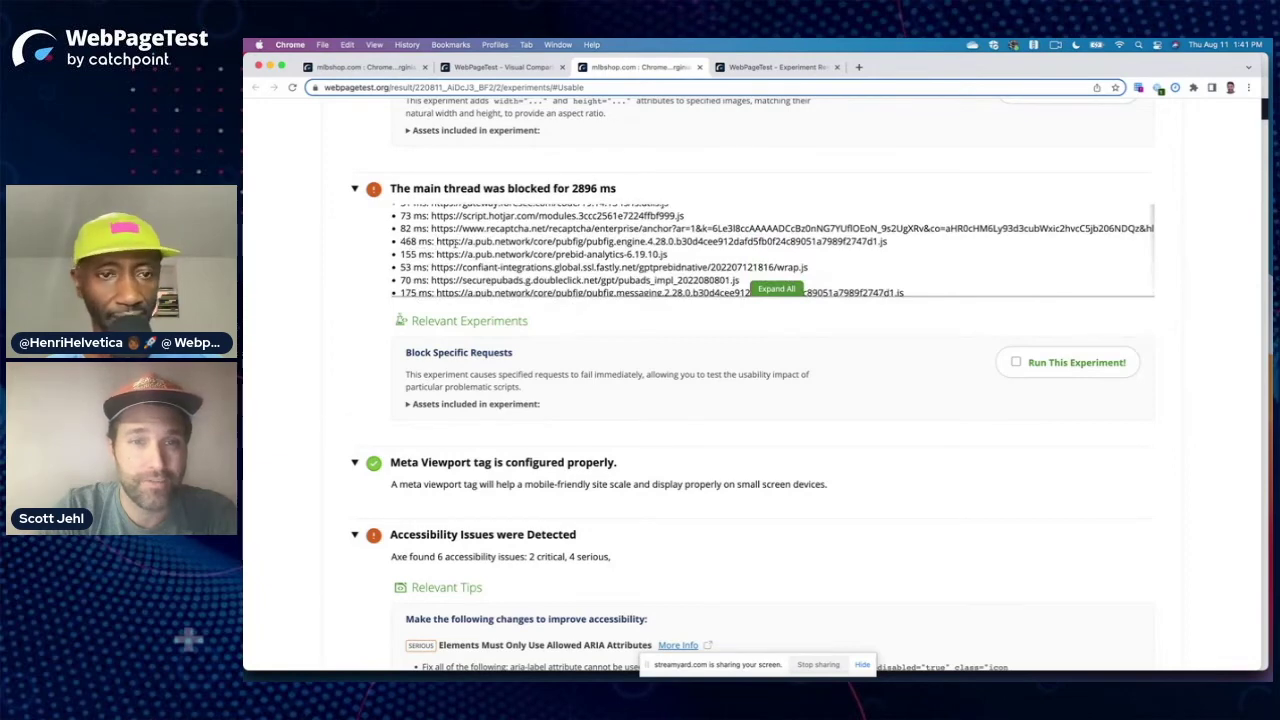
scroll(563, 242, "up", 10)
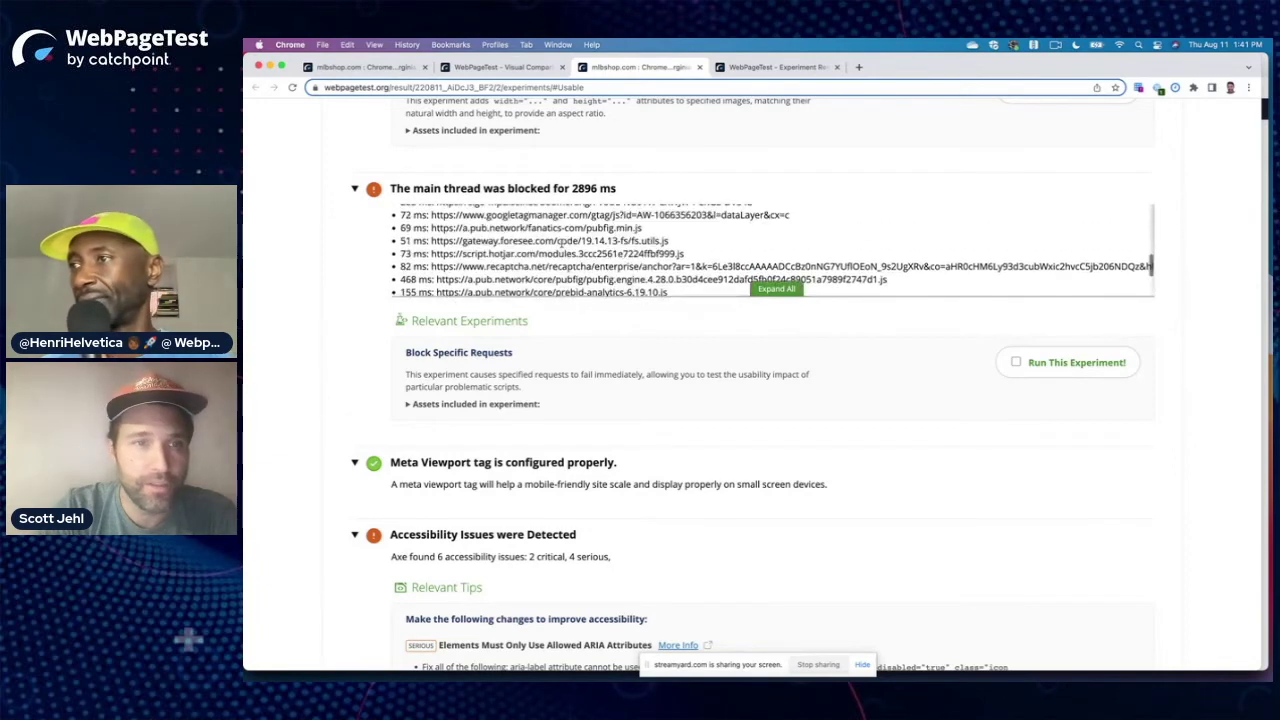
scroll(563, 242, "up", 3)
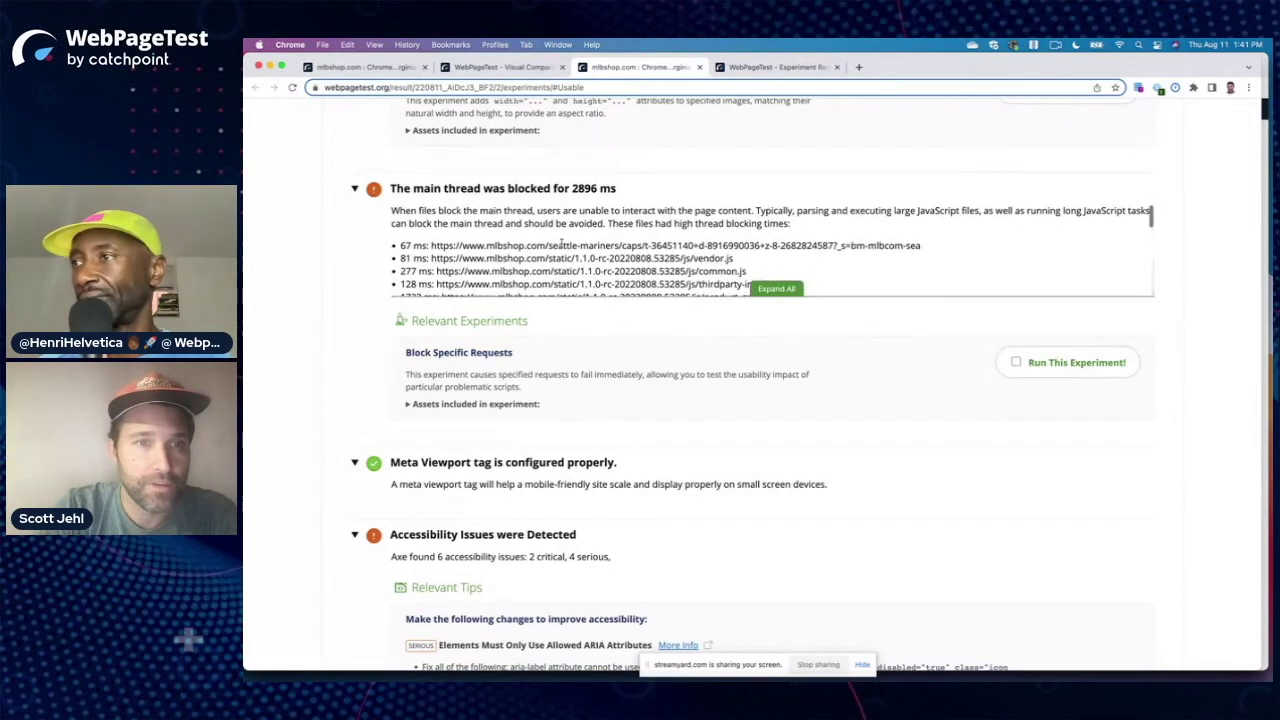
Step: Read through the files with high thread blocking times and select the Block Specific Requests experiment to run
scroll(563, 242, "down", 10)
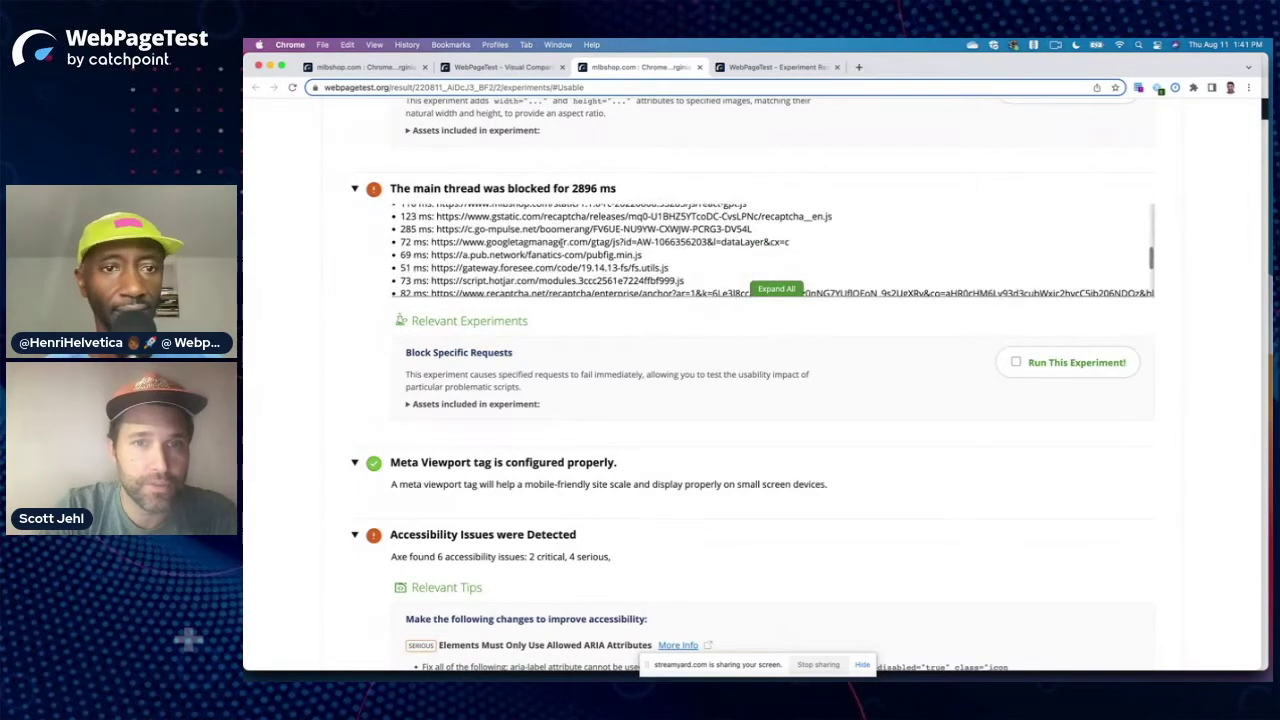
scroll(563, 242, "up", 5)
scroll(563, 245, "down", 3)
scroll(563, 245, "up", 5)
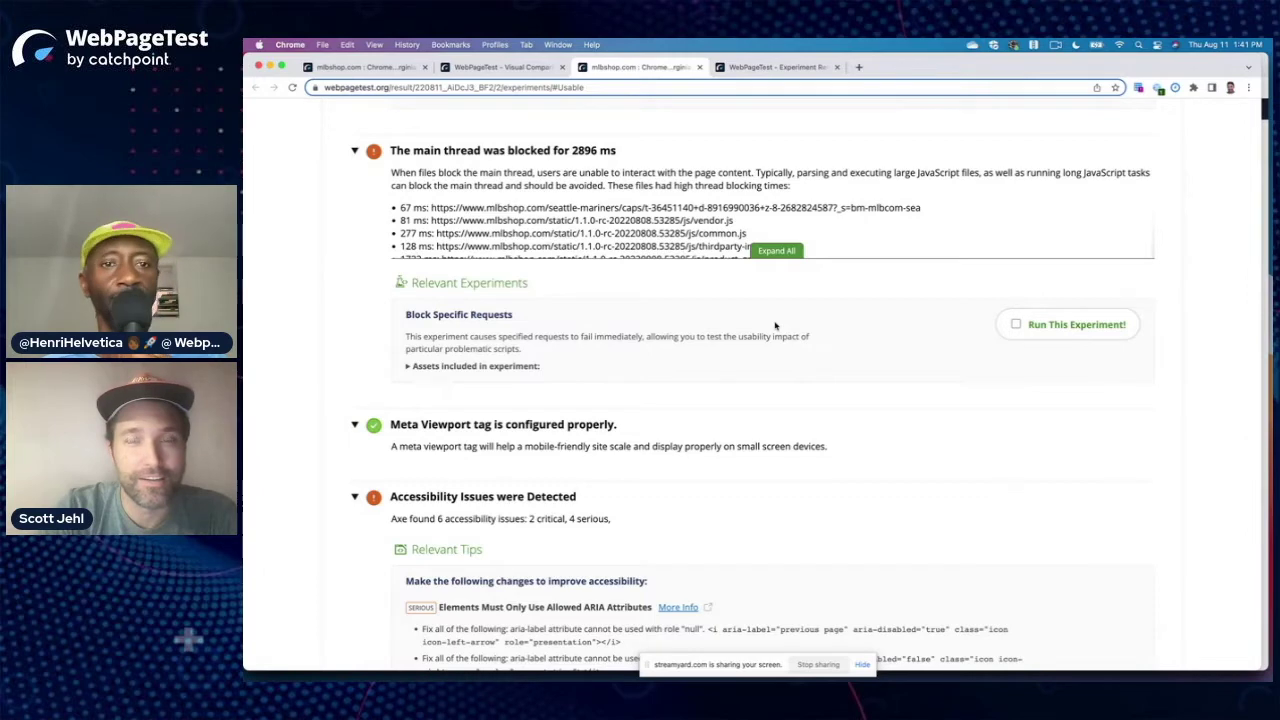
left_click(1020, 325)
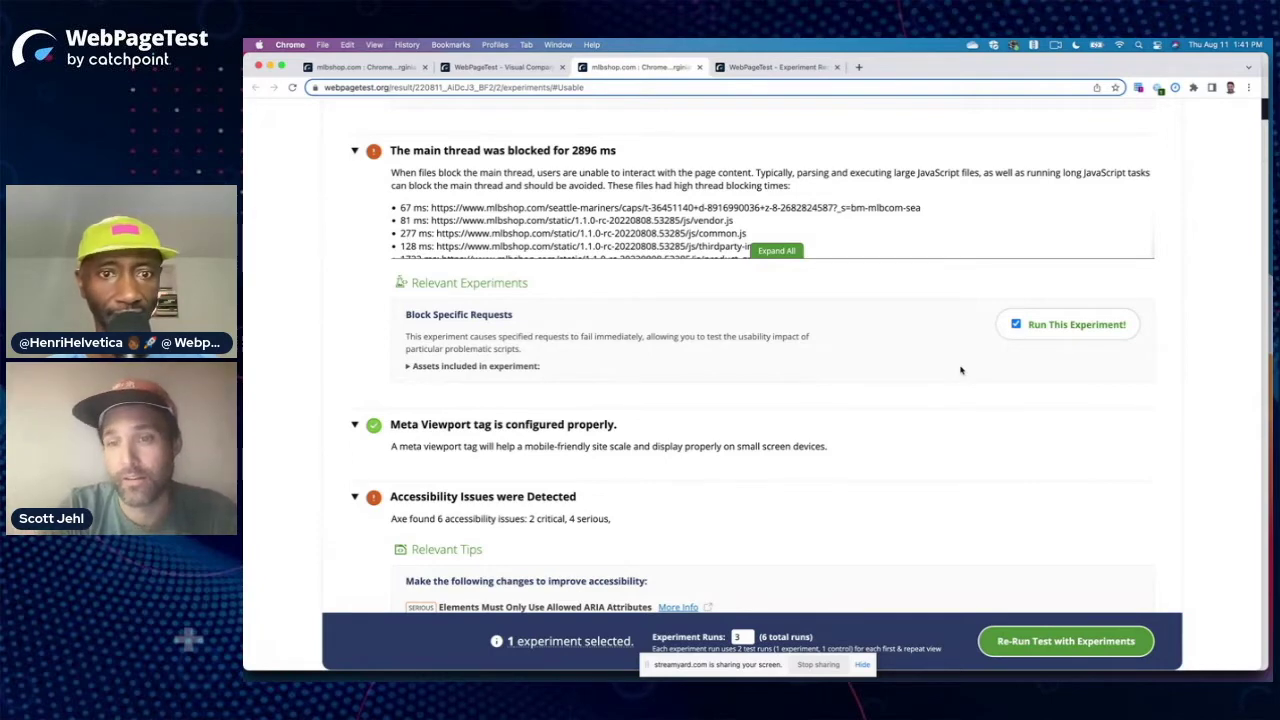
Step: Switch to the WebPageTest experiment results and examine the Largest Contentful Paint impact and the side-by-side page load preview
left_click(780, 67)
scroll(880, 300, "down", 3)
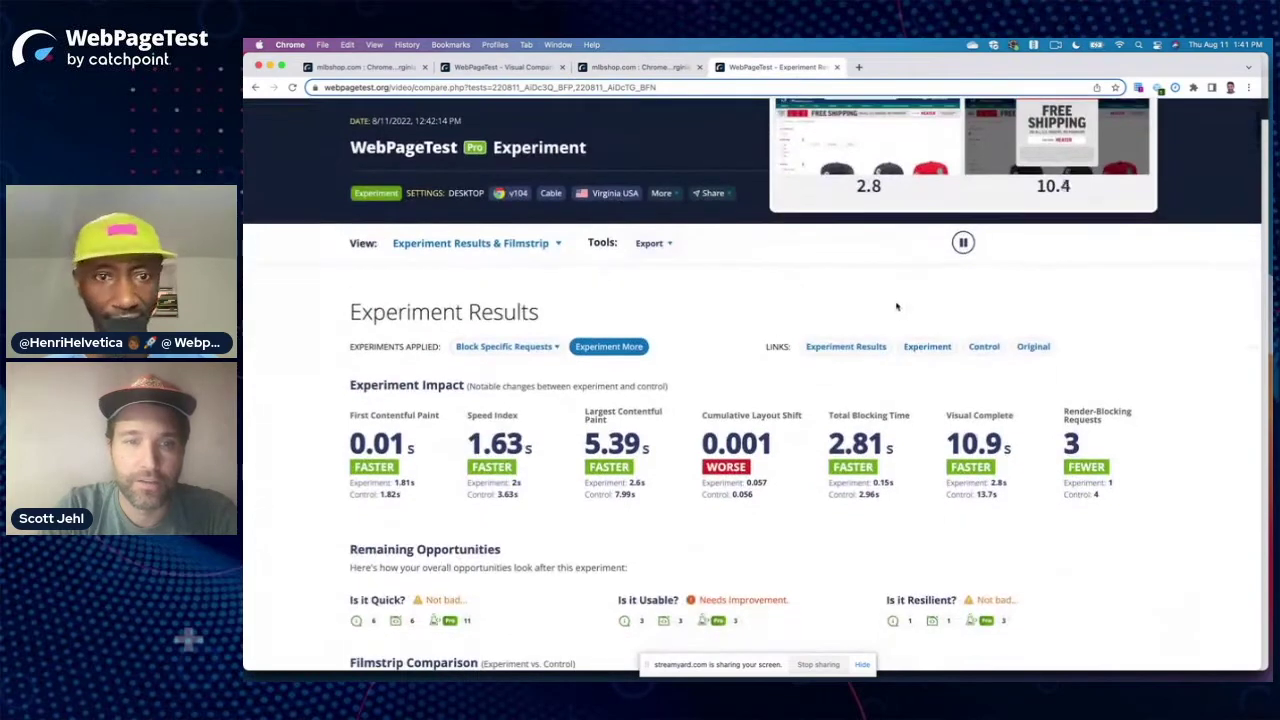
left_click_drag(662, 482, 582, 407)
left_click(582, 407)
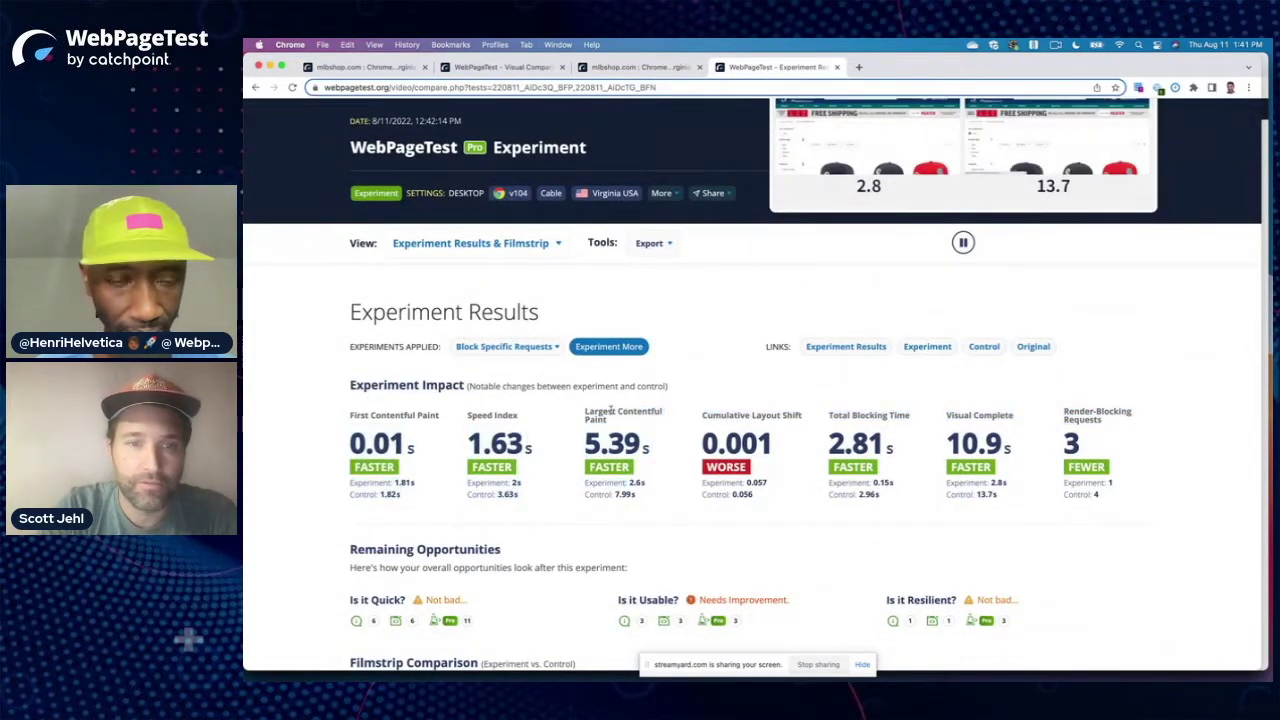
scroll(620, 404, "up", 2)
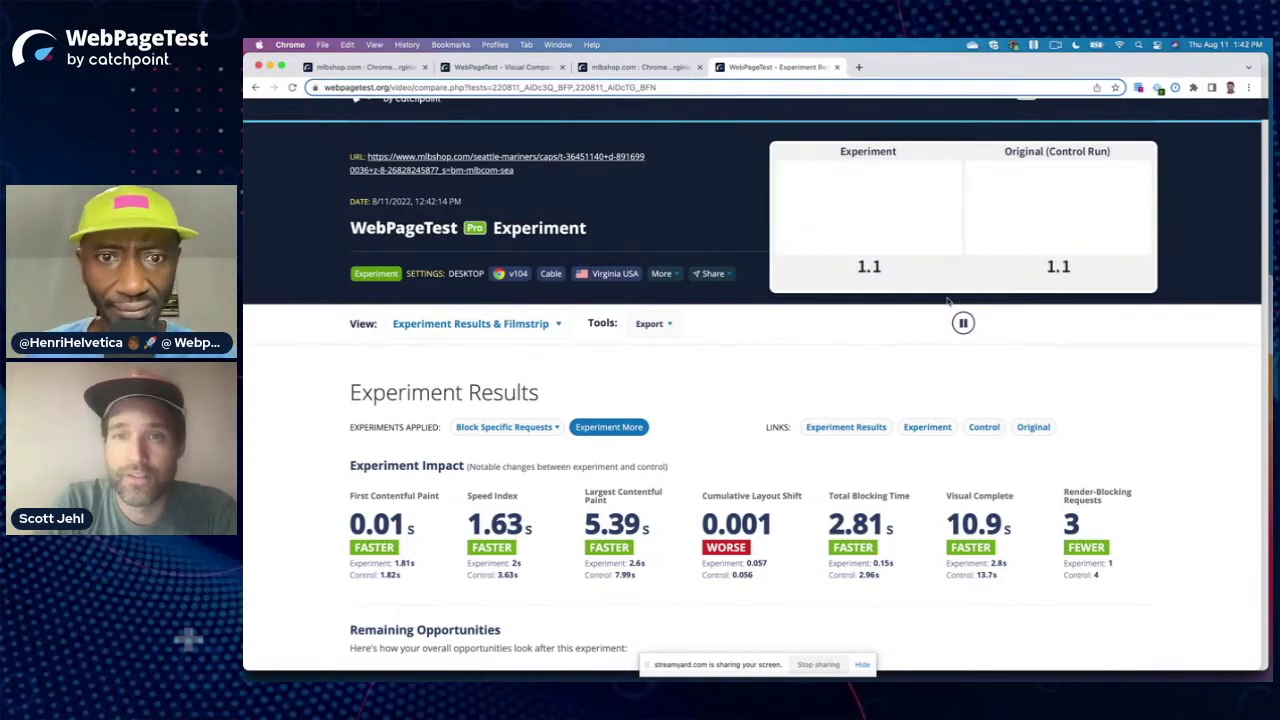
Step: Highlight the Total Blocking Time and Largest Contentful Paint figures under Experiment Impact to examine them
scroll(948, 300, "down", 4)
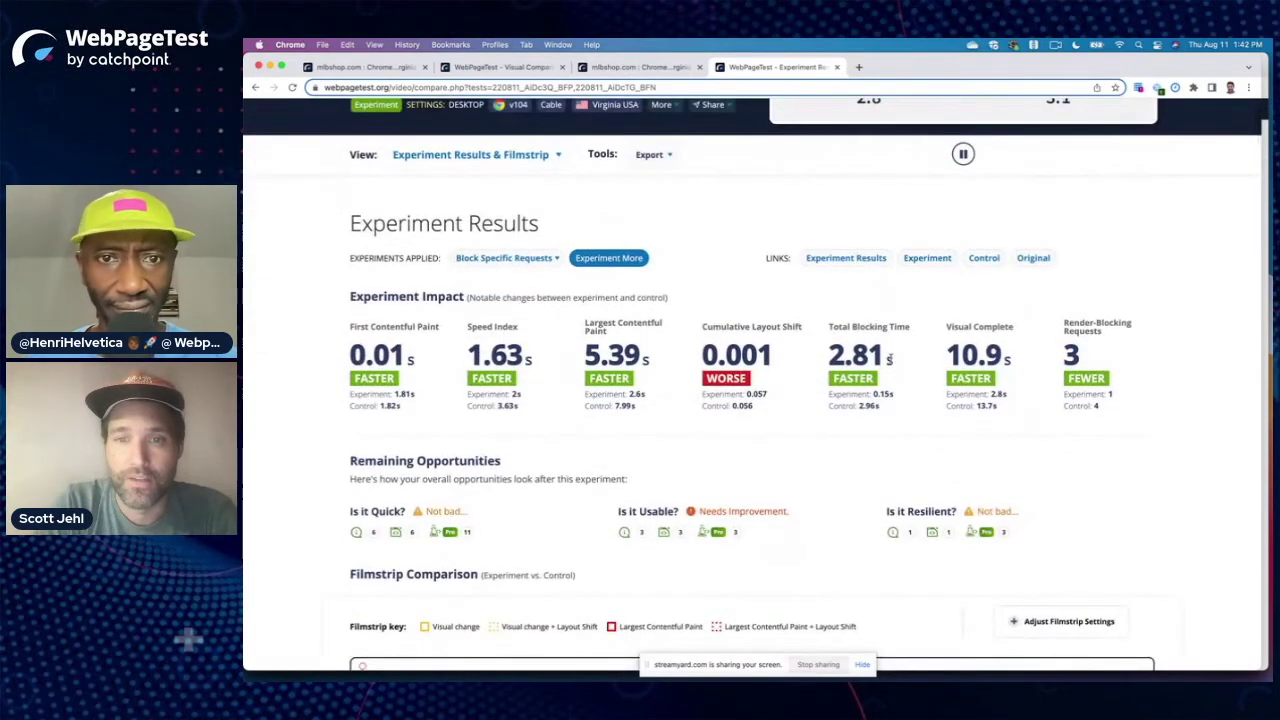
left_click_drag(889, 358, 828, 360)
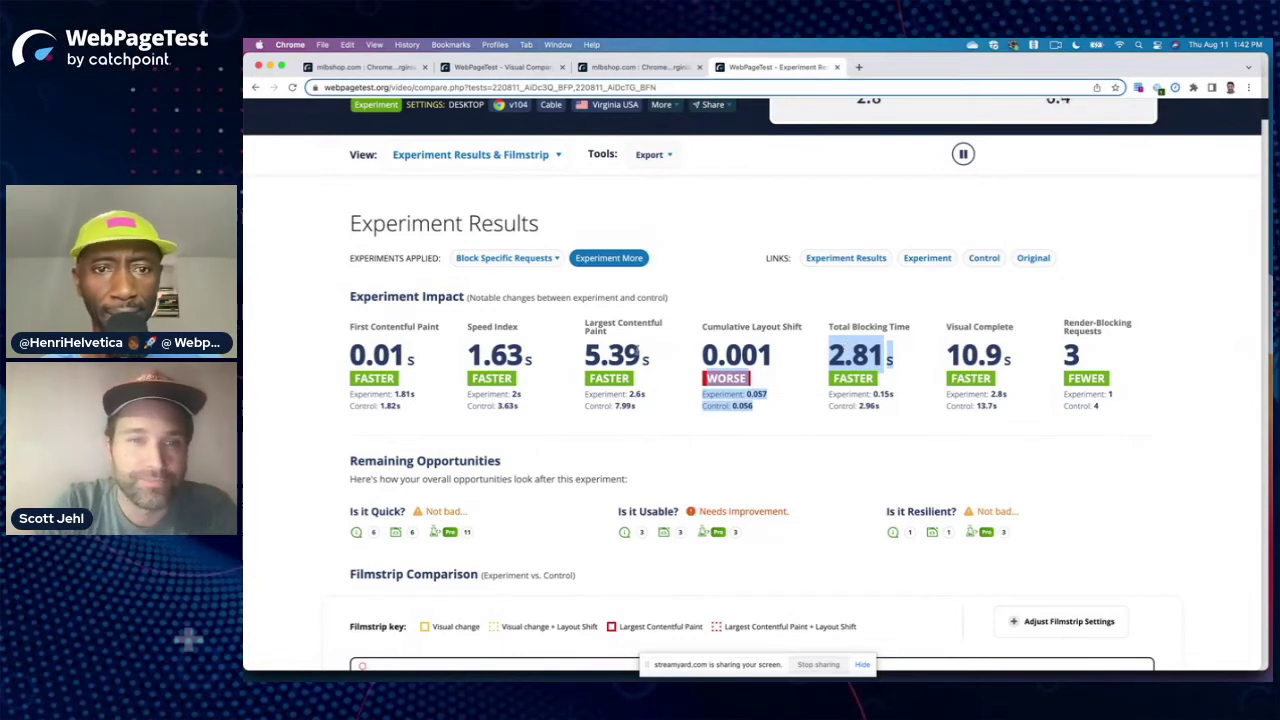
left_click_drag(648, 352, 596, 353)
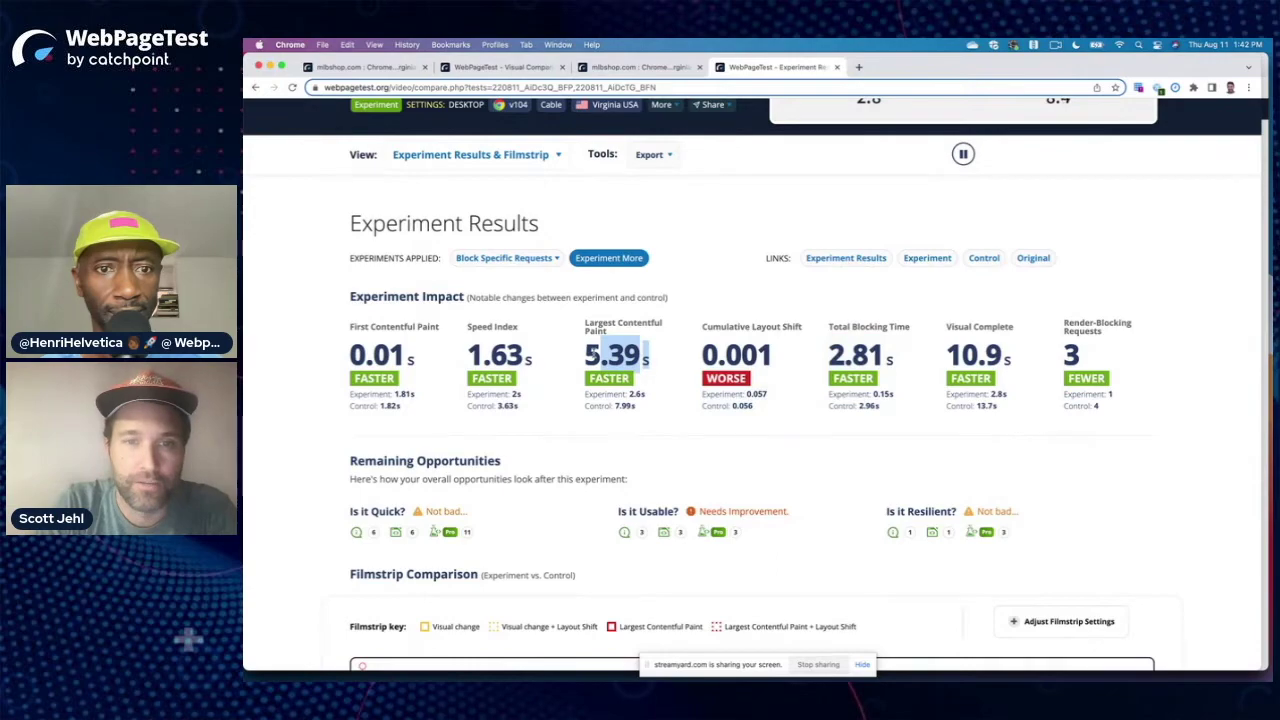
scroll(594, 357, "down", 2)
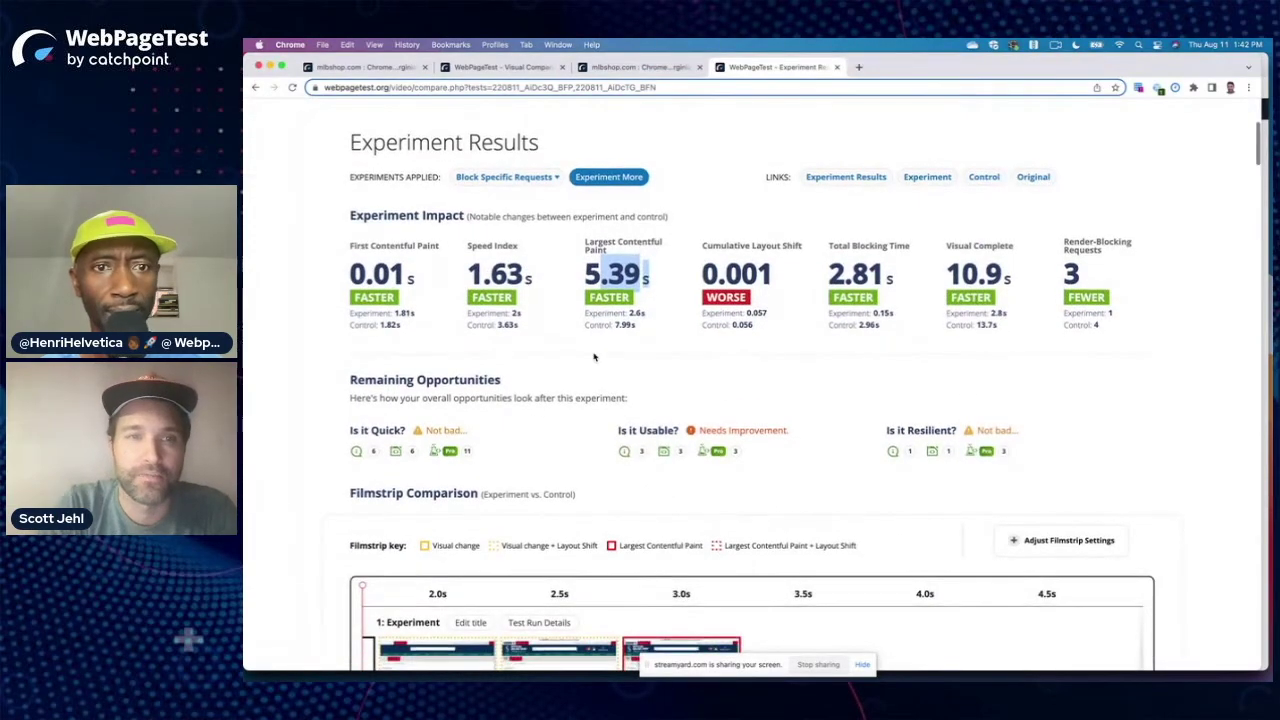
Step: Compare the experiment and control run frames in the Filmstrip Comparison past 5.0s, ending back at 0.0s
scroll(594, 357, "up", 3)
scroll(697, 312, "down", 7)
scroll(697, 312, "down", 2)
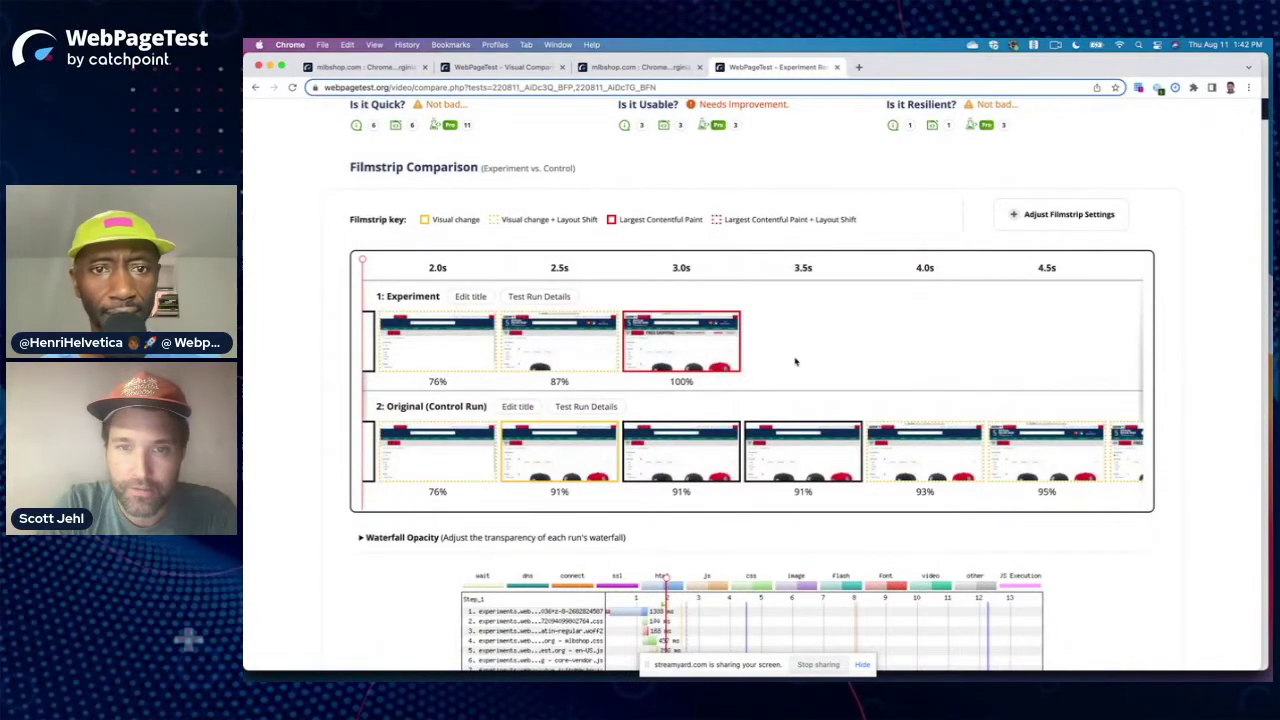
scroll(880, 350, "right", 6)
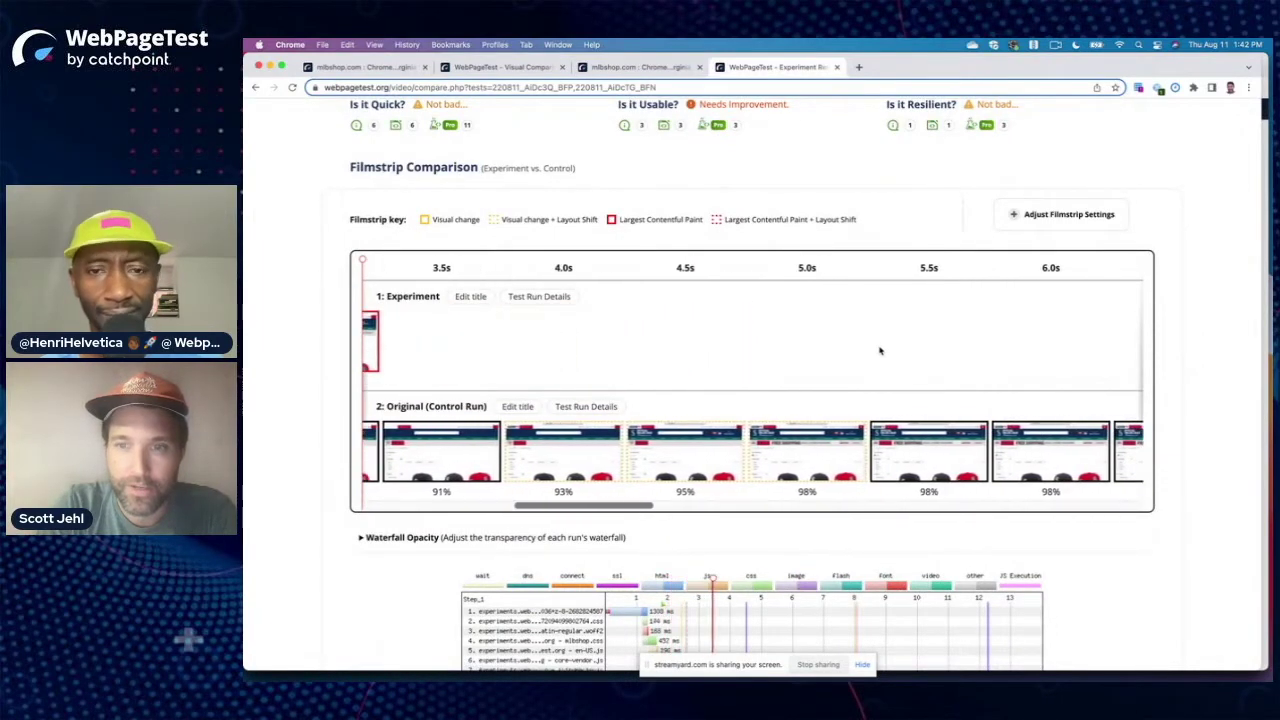
scroll(880, 350, "left", 8)
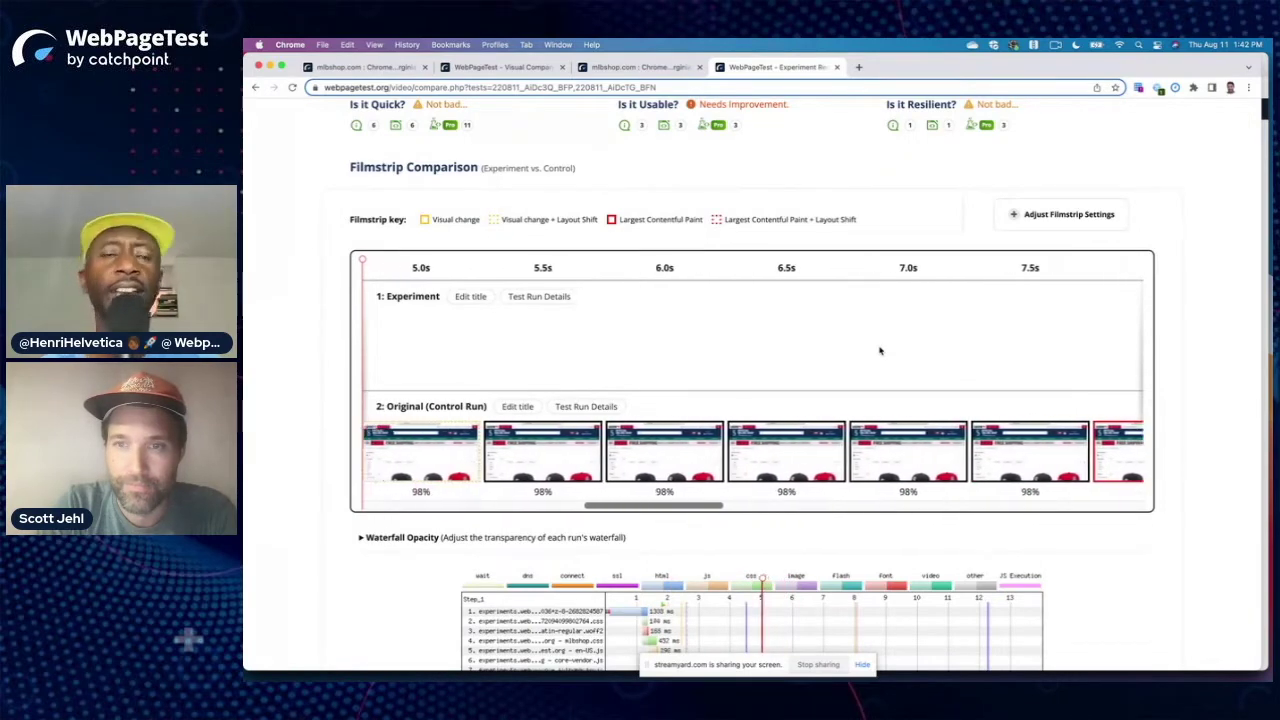
scroll(880, 351, "left", 2)
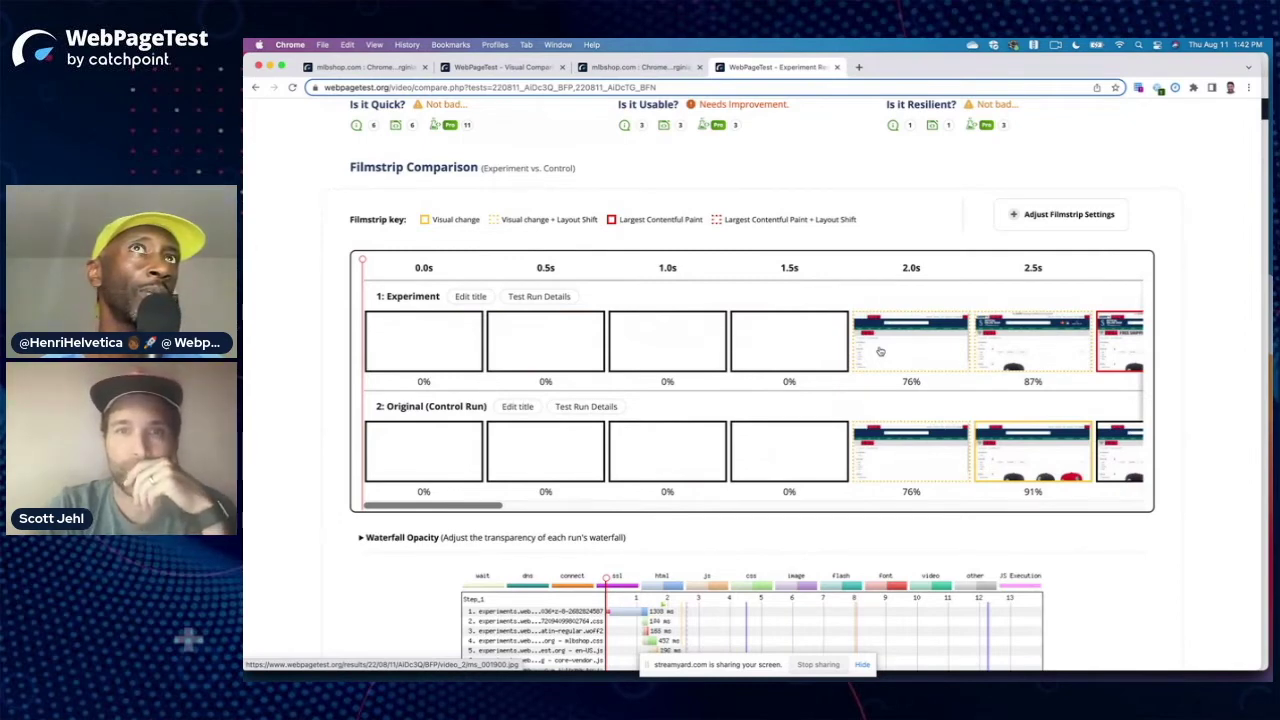
Step: Follow the control run's filmstrip through the free shipping popup frames, then return to the early frames for comparison
scroll(880, 351, "right", 3)
scroll(880, 351, "right", 4)
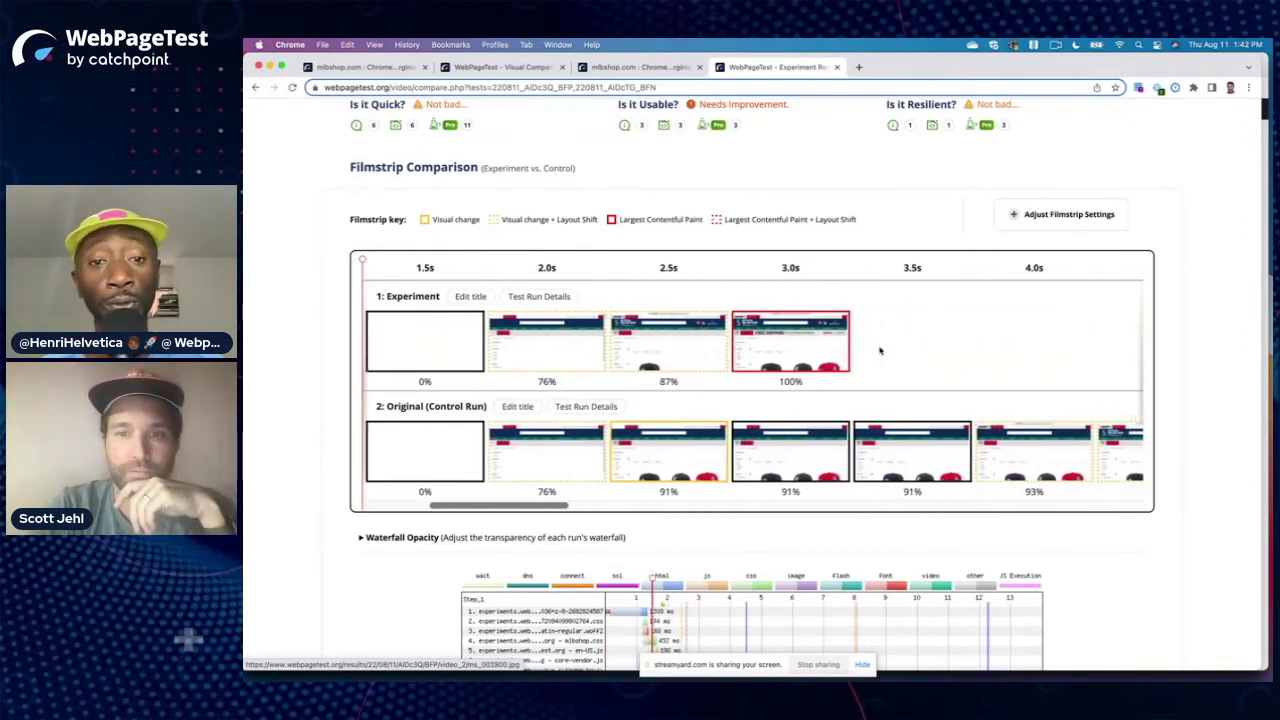
scroll(880, 351, "right", 7)
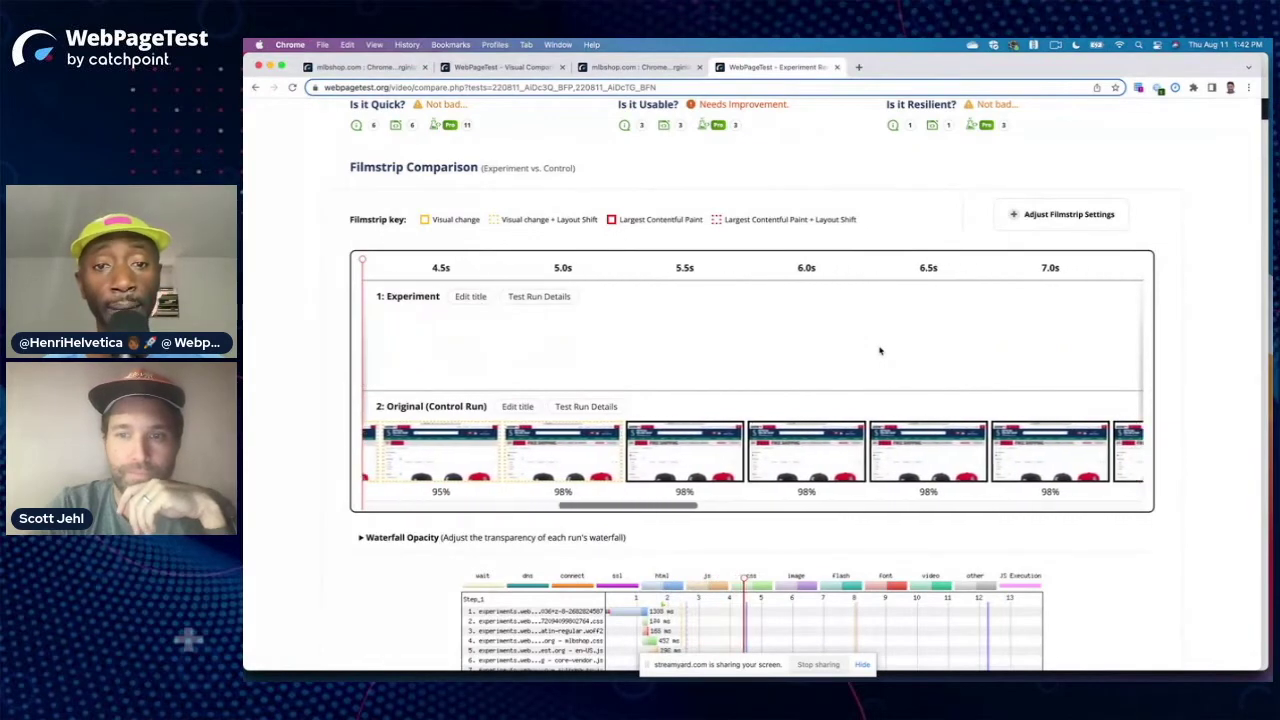
scroll(880, 351, "right", 2)
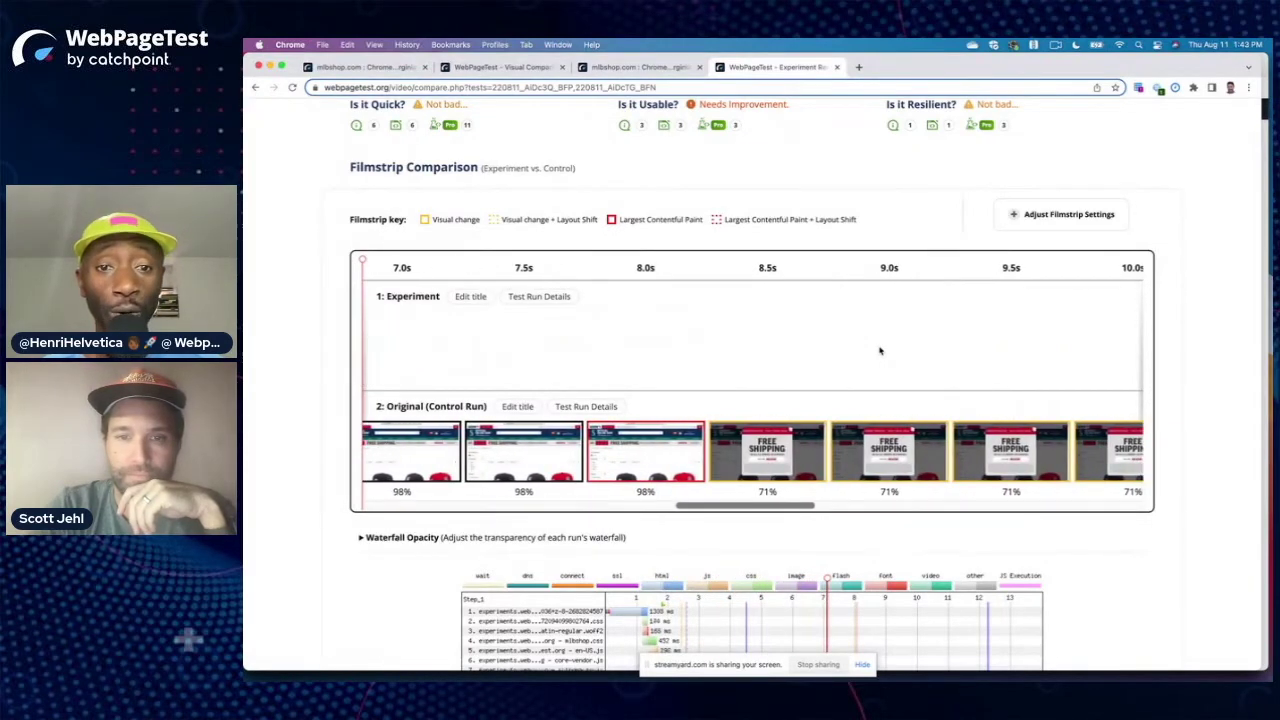
scroll(880, 351, "left", 8)
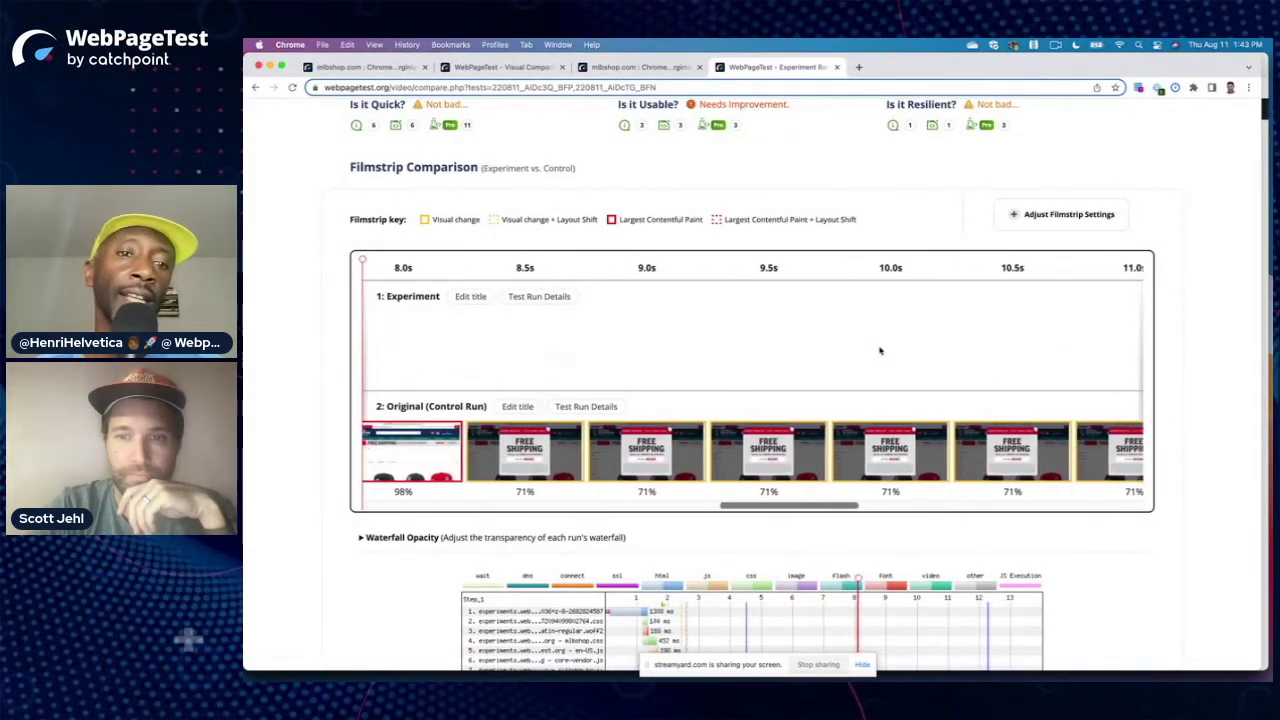
scroll(880, 351, "left", 5)
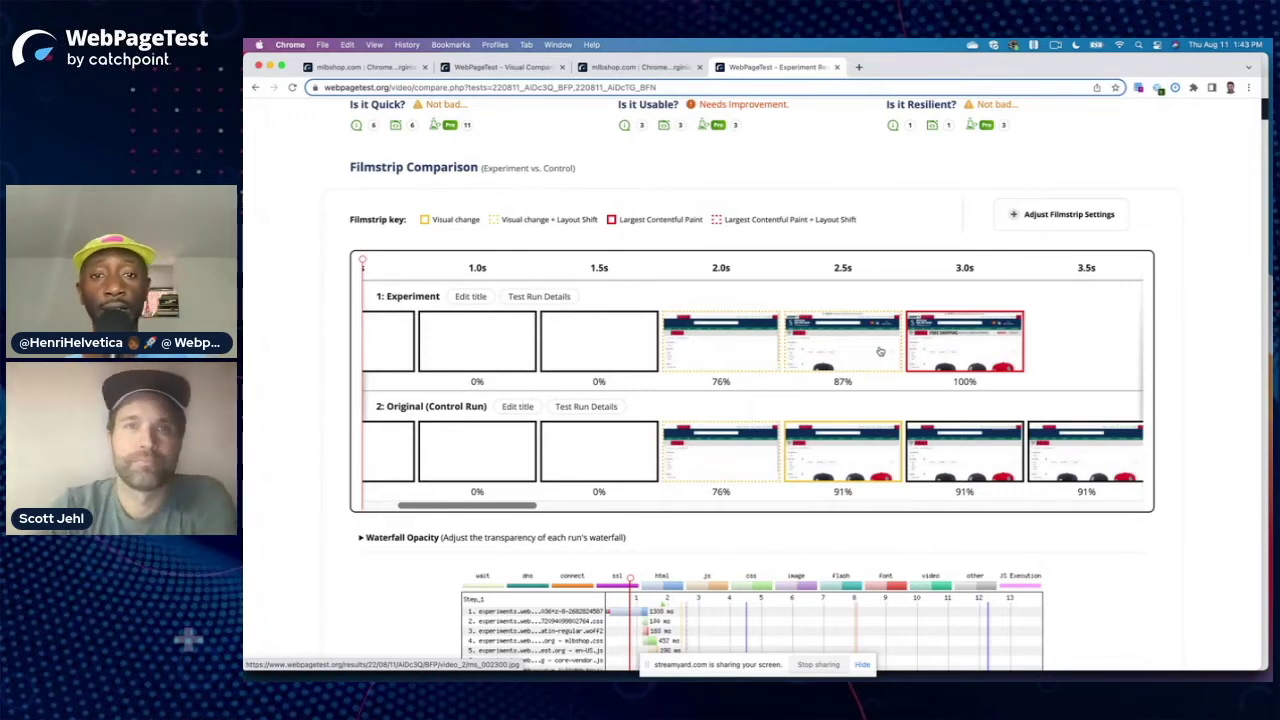
Step: Return to the mlbshop.com experiments page and expand the assets included in the Block Specific Requests experiment
left_click(614, 72)
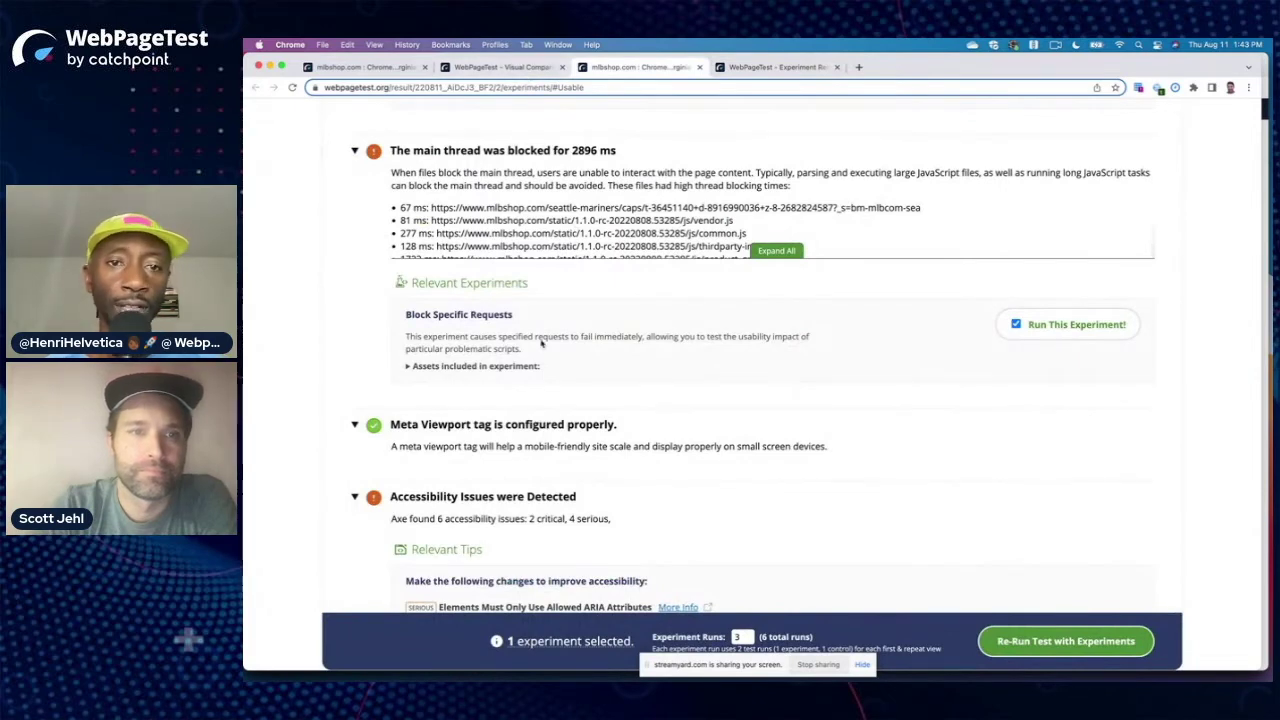
left_click(497, 368)
scroll(637, 372, "down", 4)
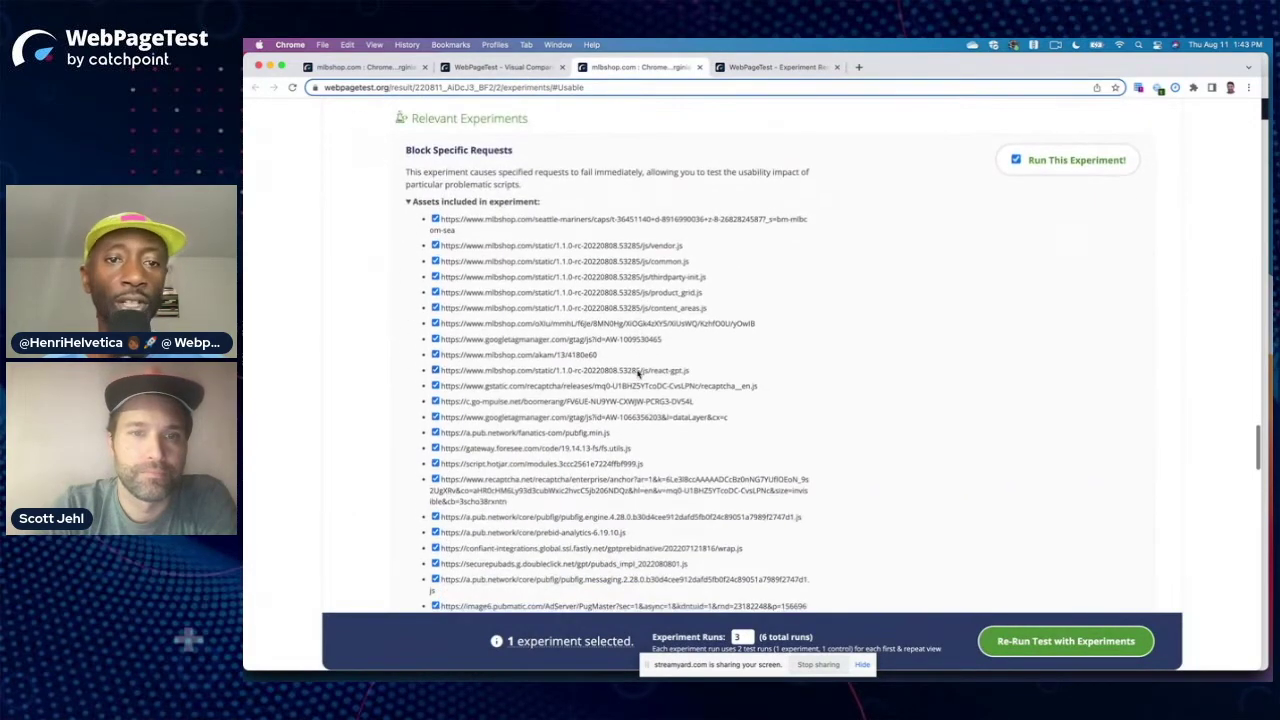
scroll(637, 372, "down", 1)
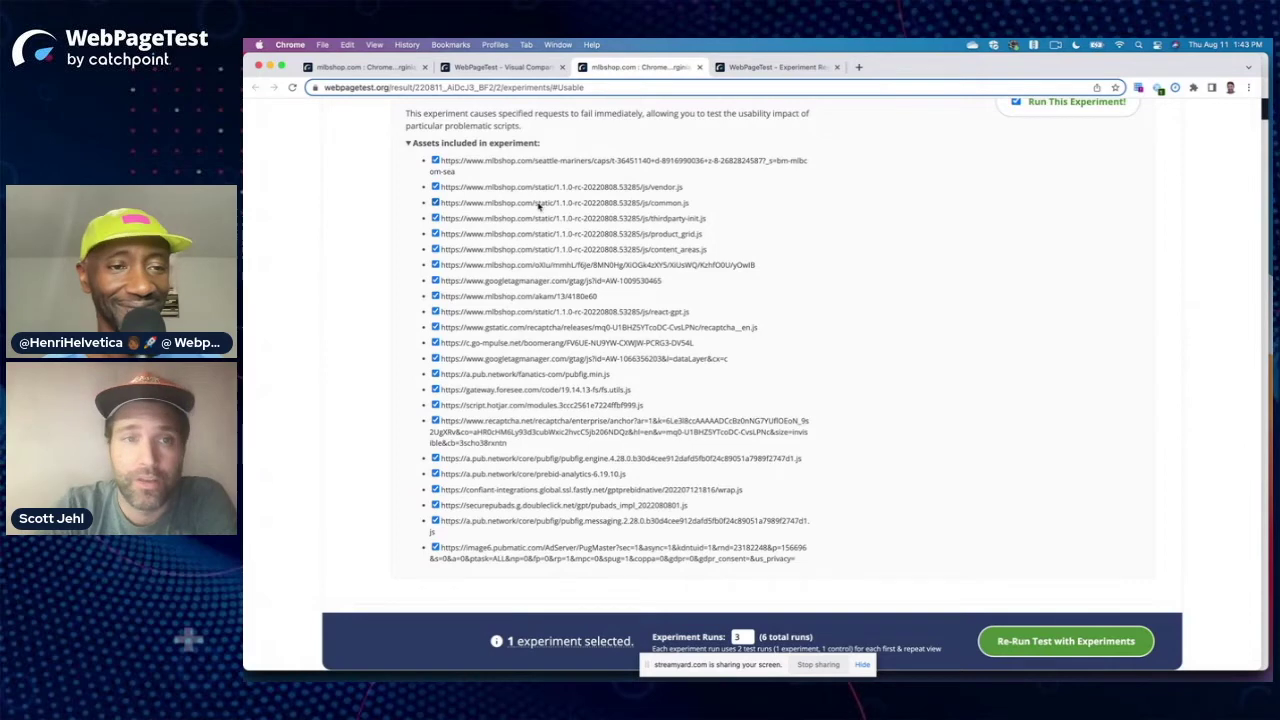
Step: Review the assets to block, highlighting the mlbshop.com static scripts from vendor.js to content_areas.js
left_click_drag(471, 187, 645, 256)
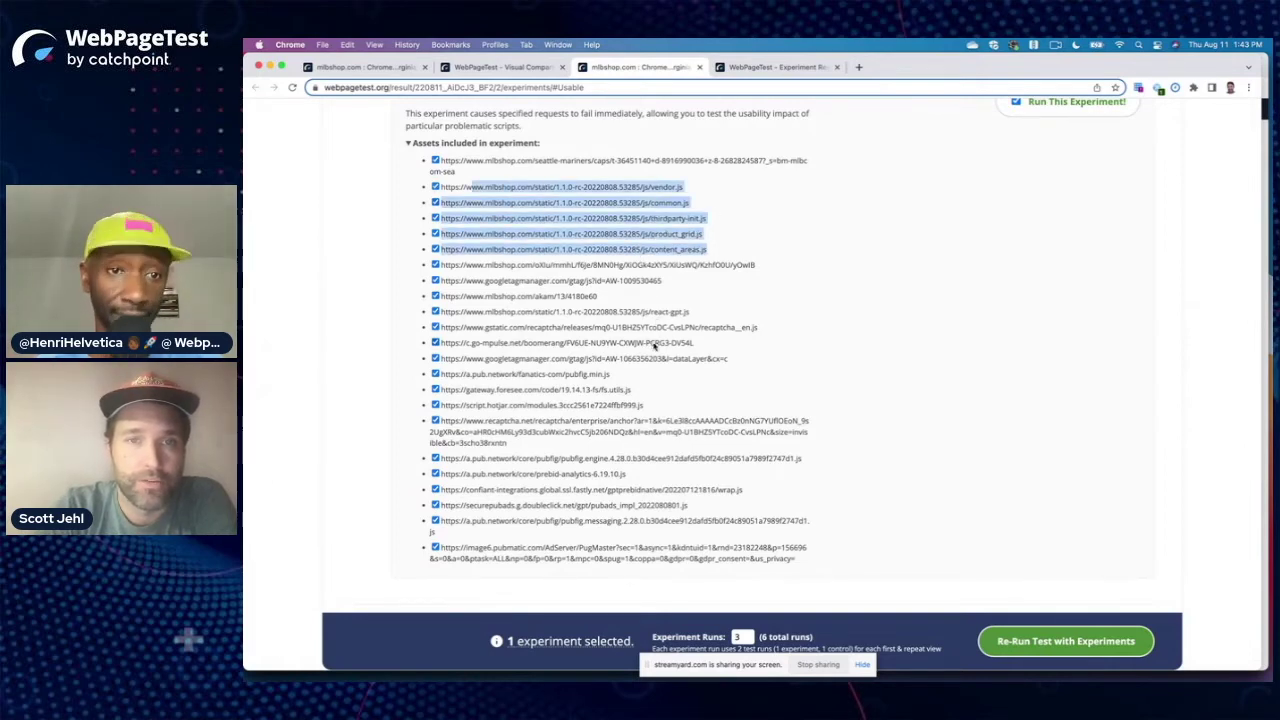
left_click(721, 192)
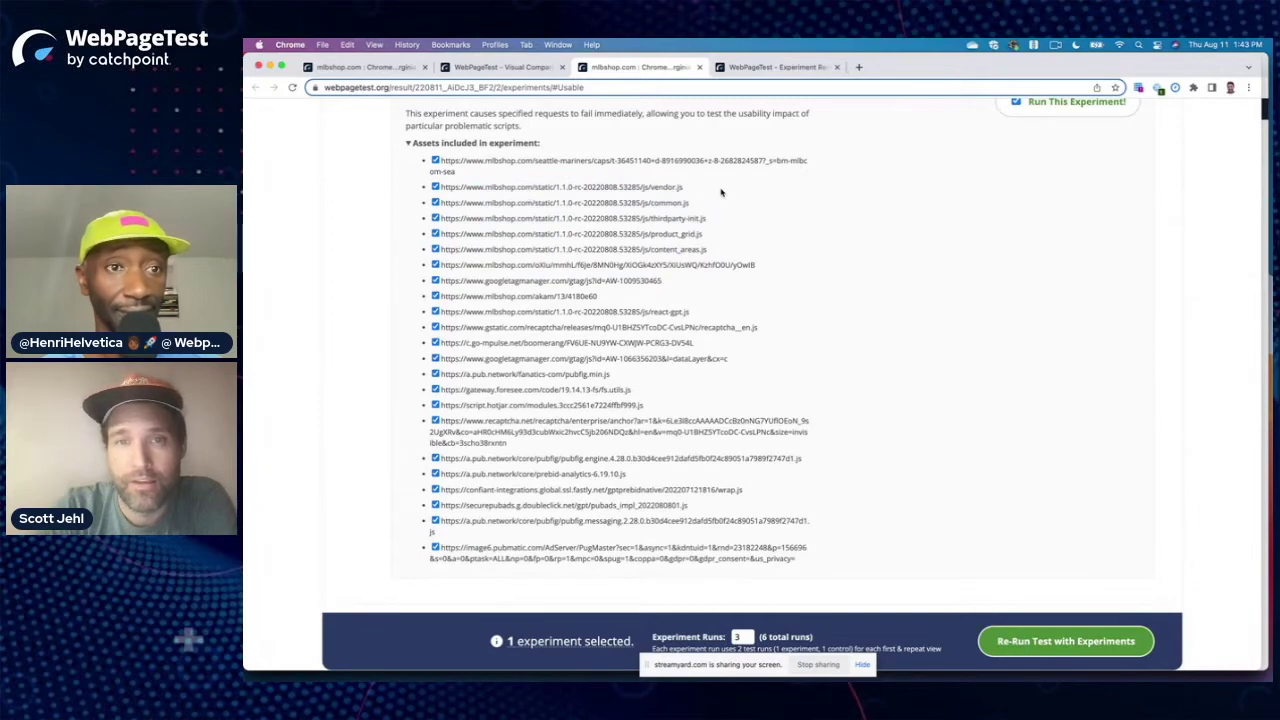
scroll(628, 185, "up", 2)
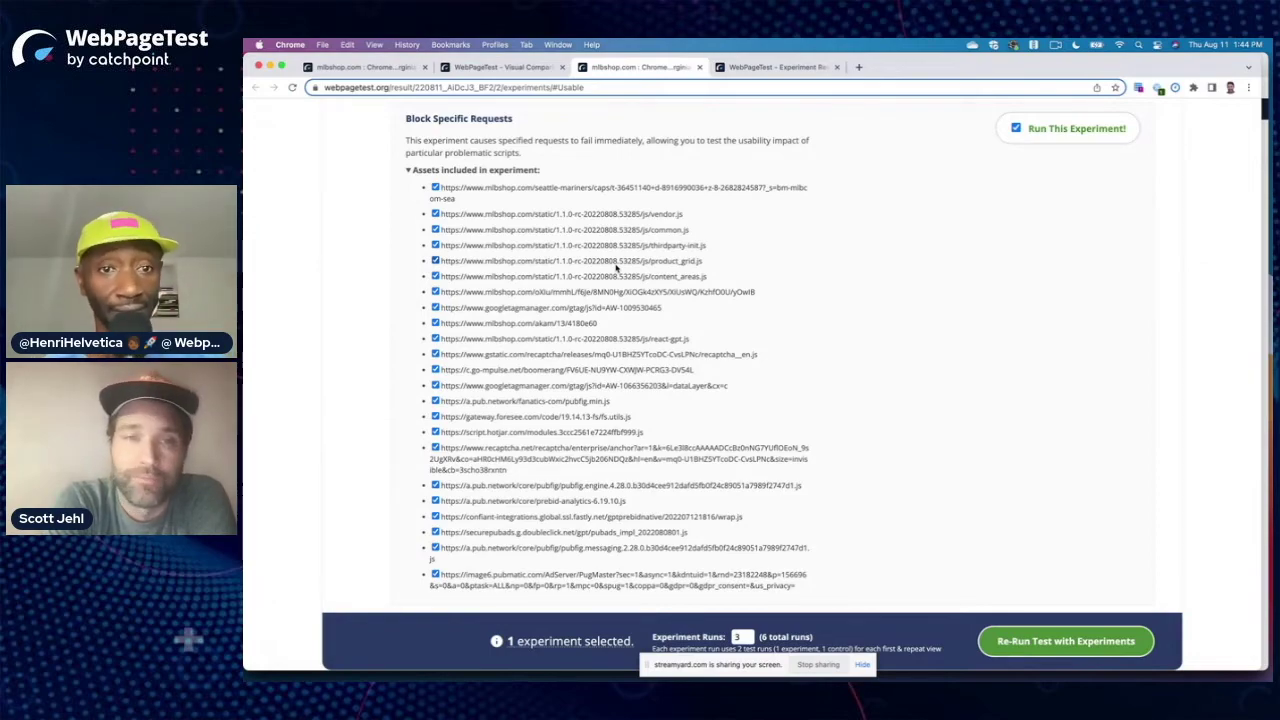
scroll(616, 267, "down", 10)
scroll(616, 267, "up", 15)
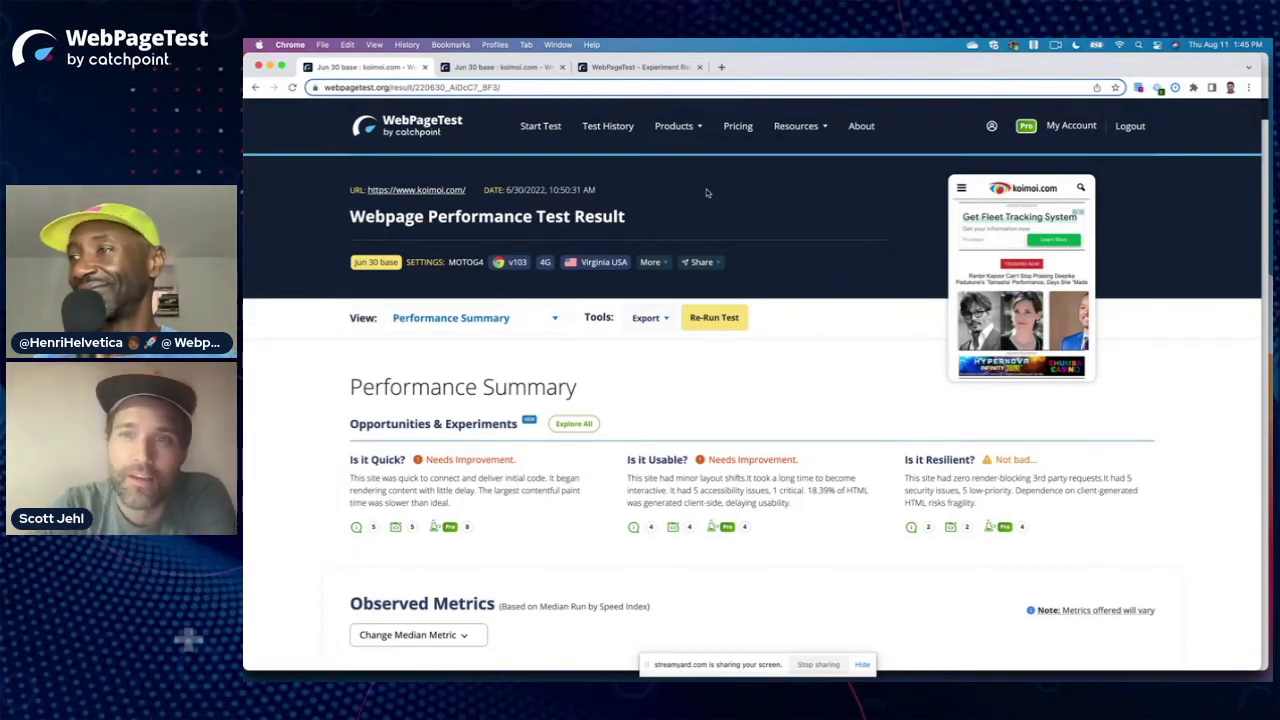
Step: Review the koimoi.com performance summary and test settings, and highlight the TBT figure under Observed Metrics
scroll(780, 311, "down", 3)
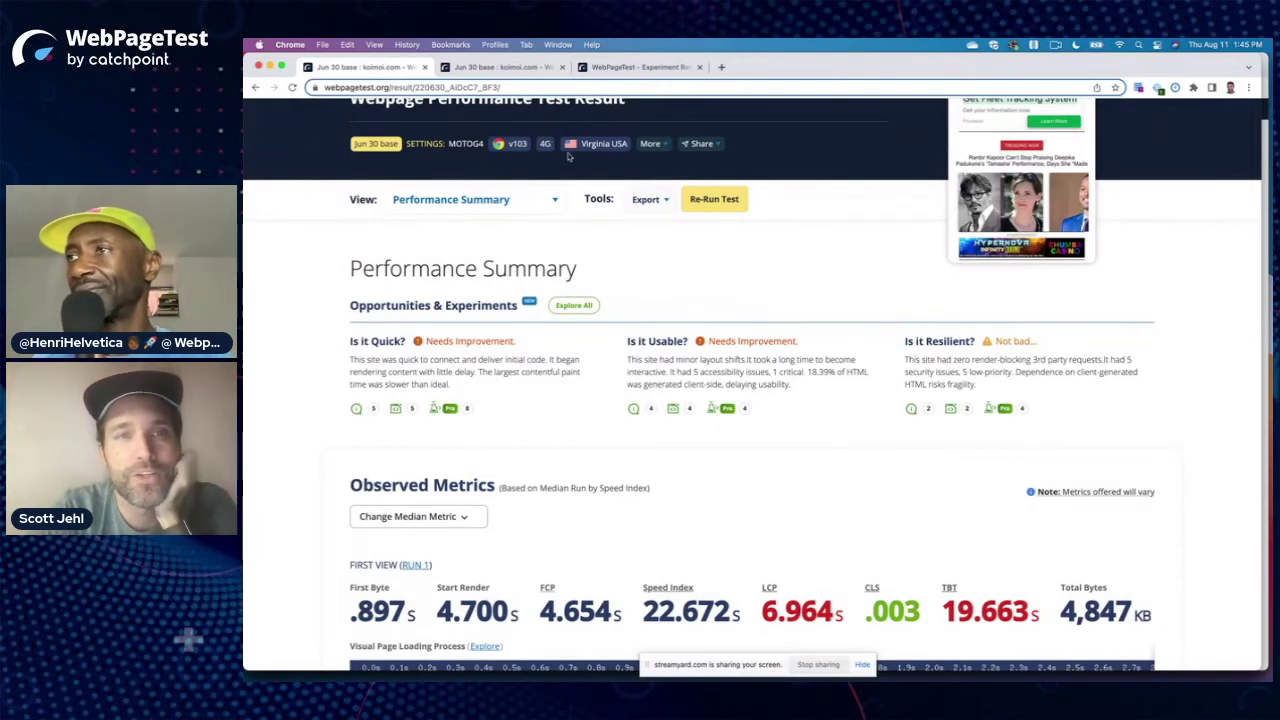
scroll(881, 239, "up", 3)
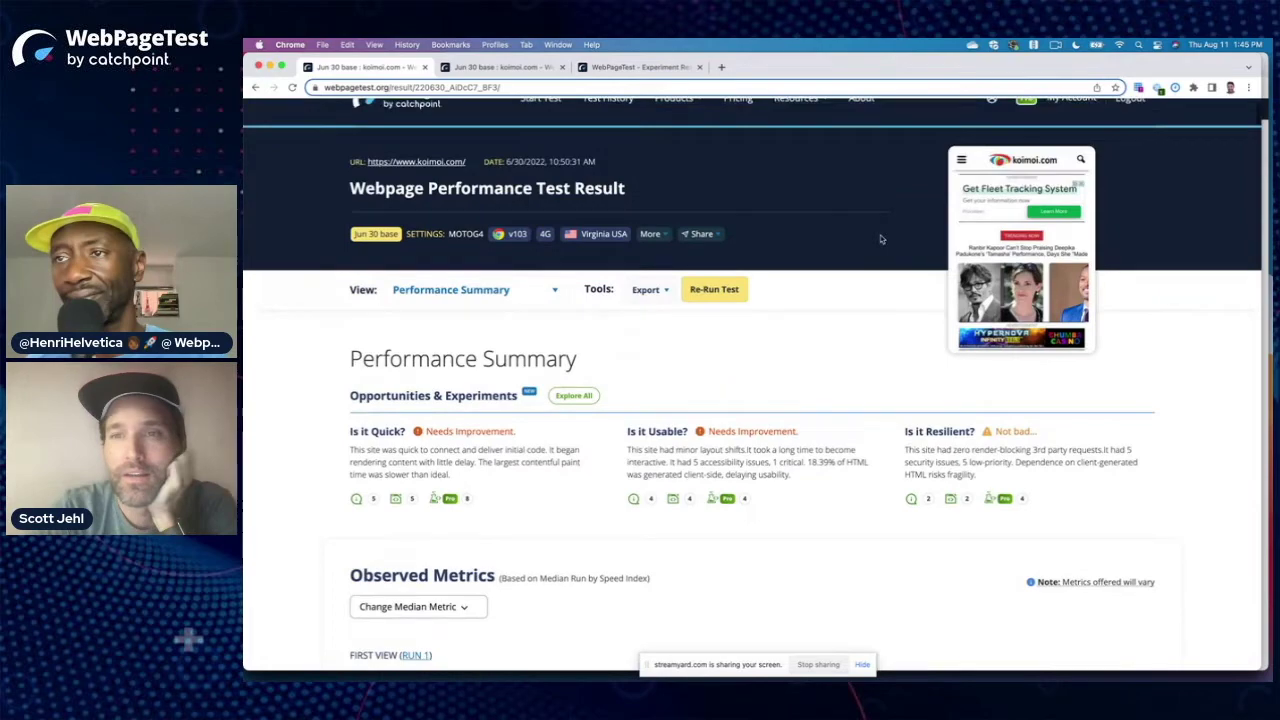
scroll(881, 239, "down", 4)
scroll(881, 239, "down", 3)
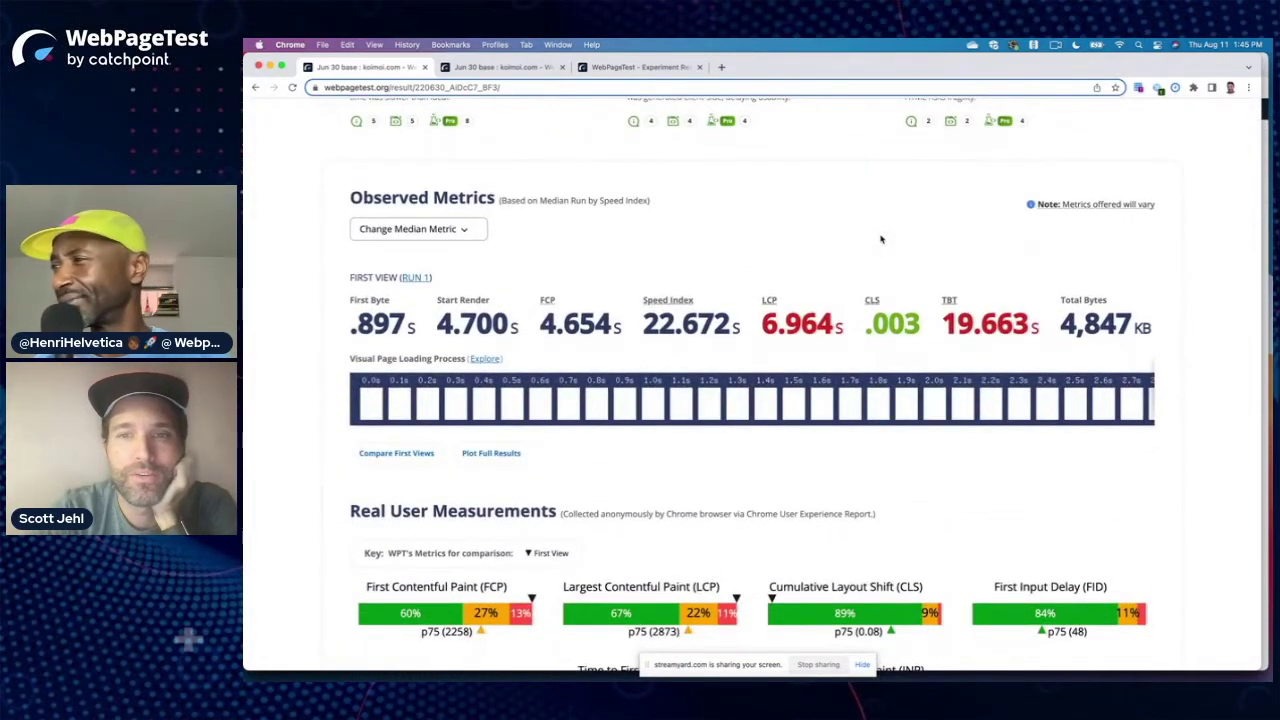
left_click_drag(944, 322, 1034, 328)
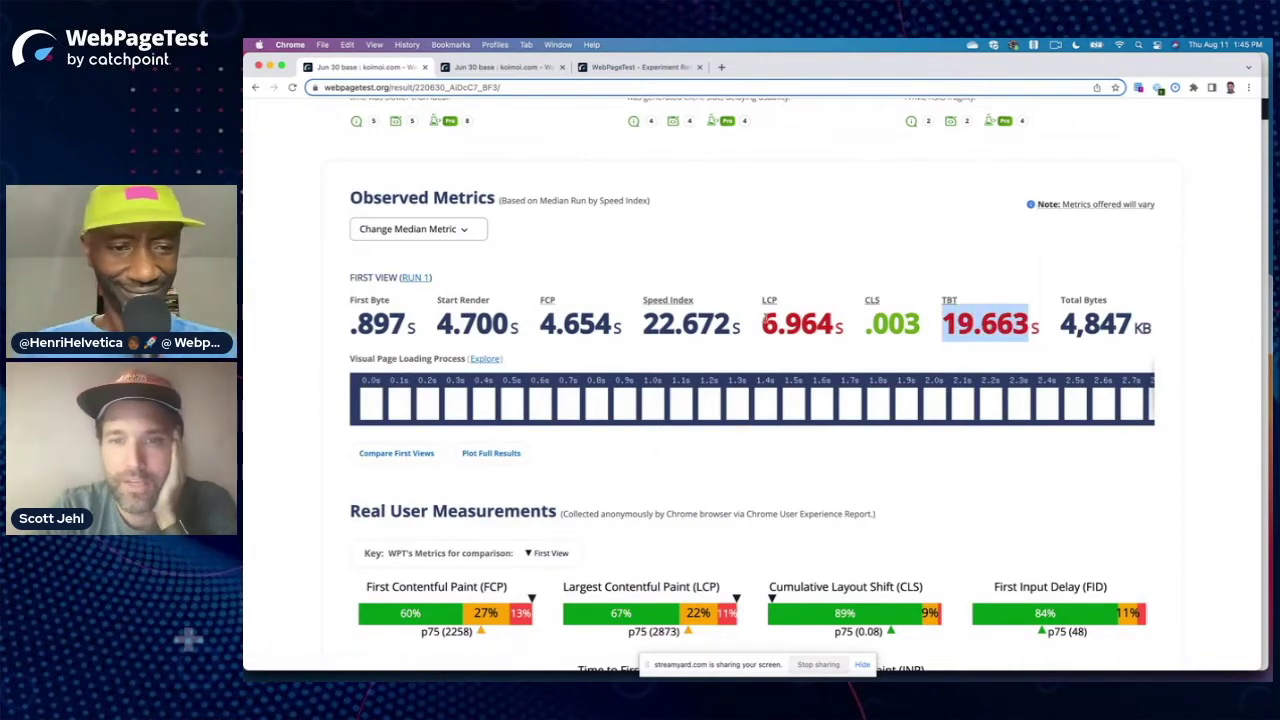
Step: Examine the koimoi.com page loading frames through 8.0s, and highlight the First Byte, Start Render and FCP figures
scroll(847, 397, "right", 10)
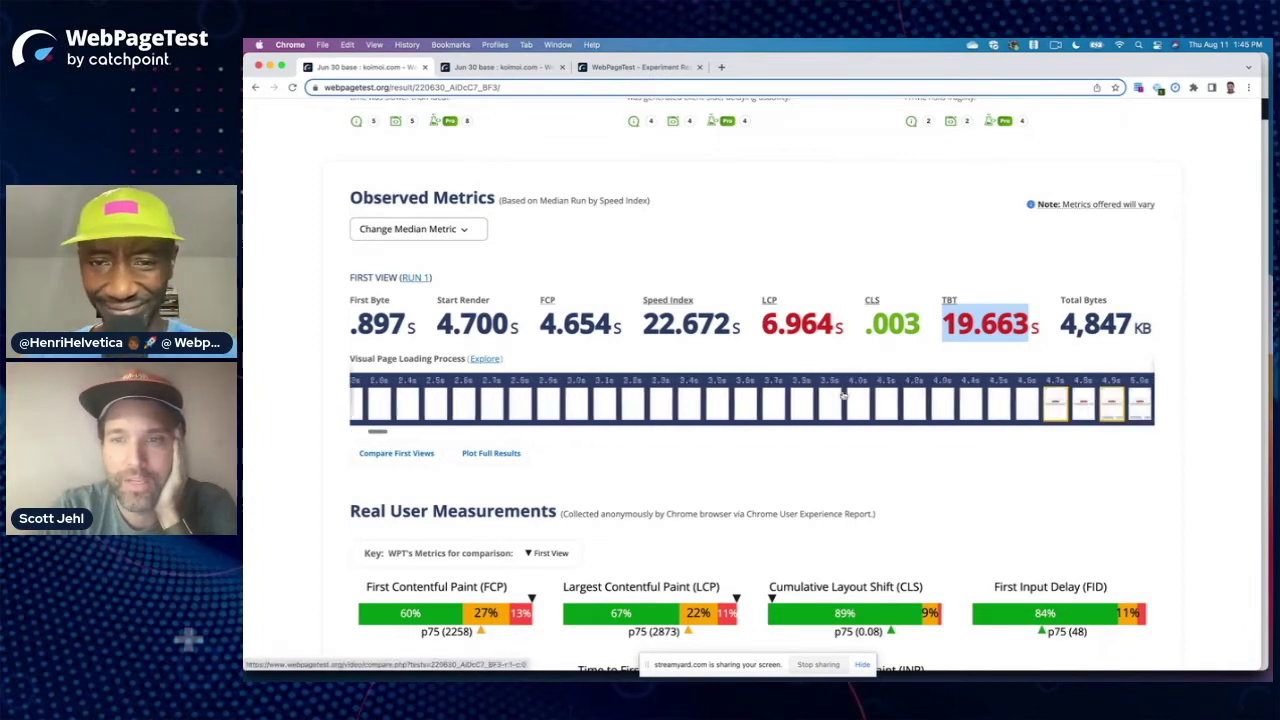
scroll(845, 397, "right", 3)
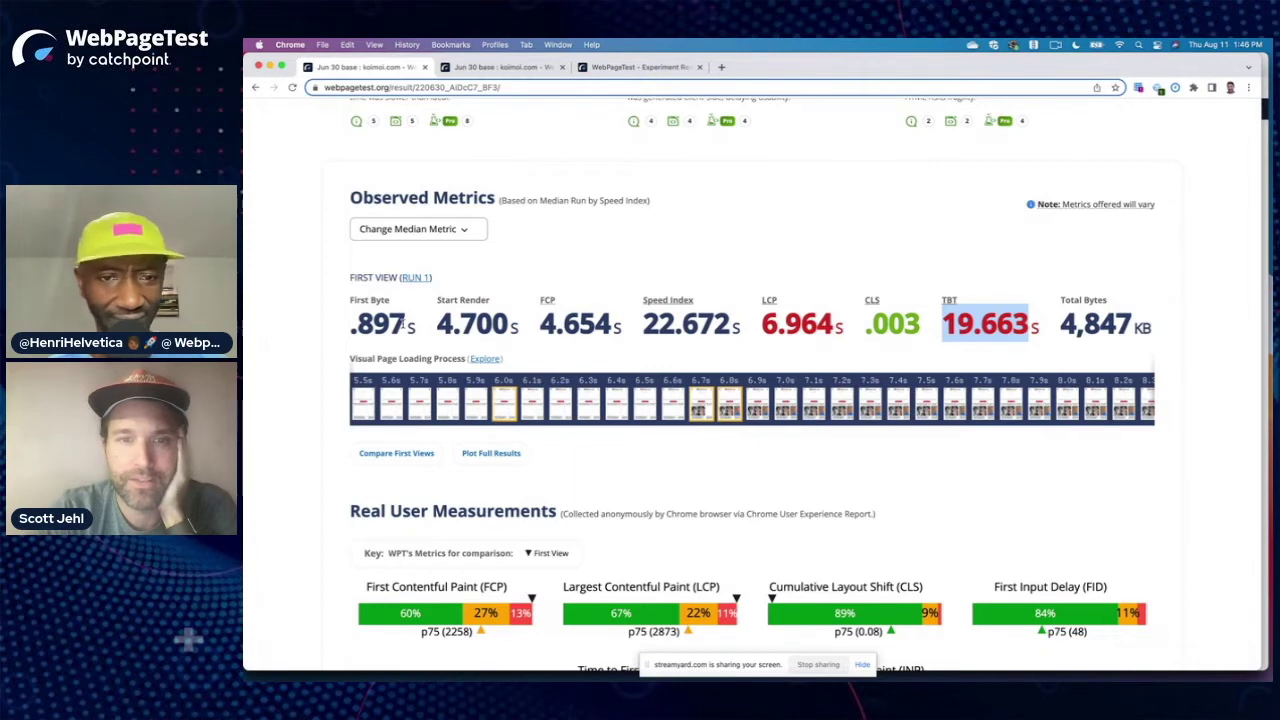
left_click_drag(408, 328, 343, 328)
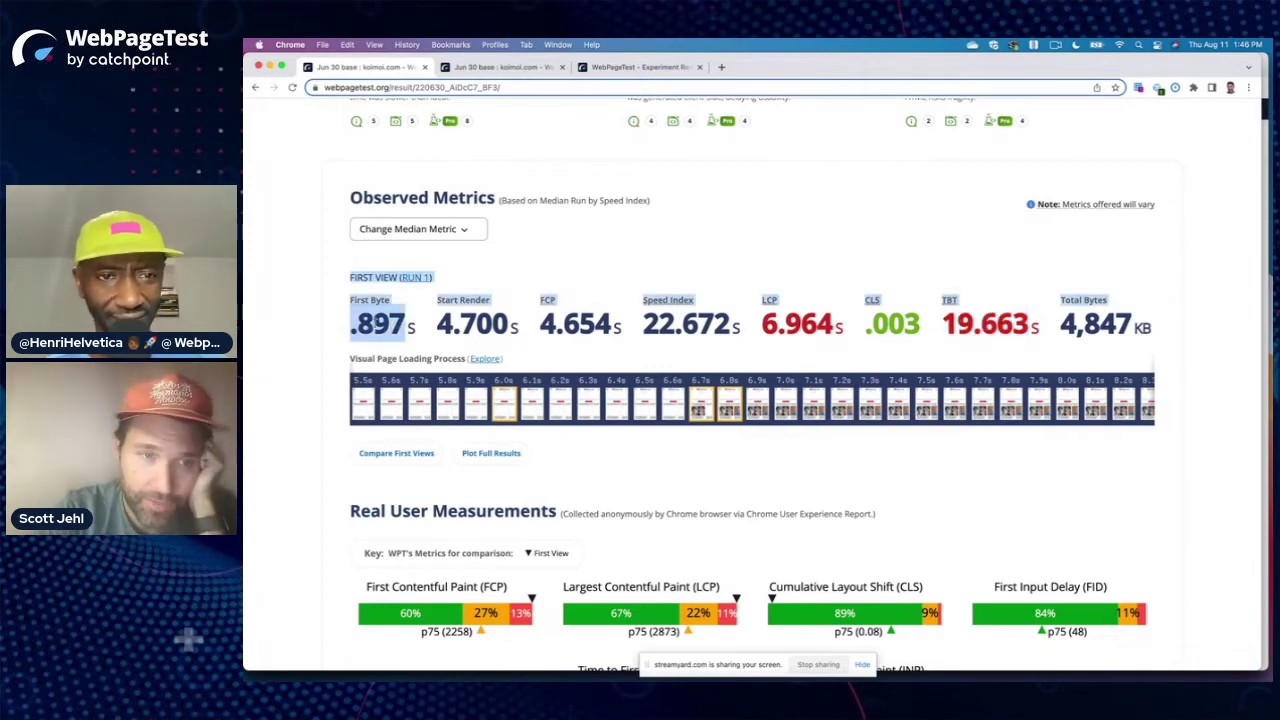
left_click(372, 322)
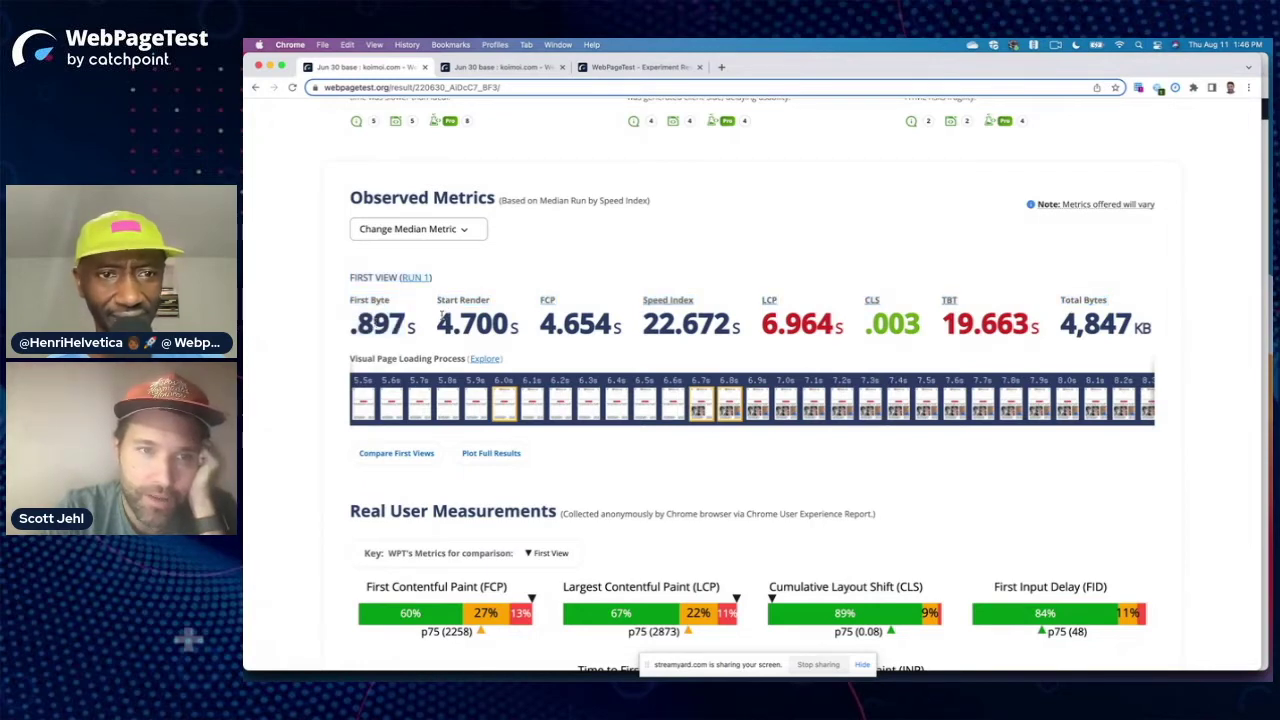
left_click_drag(437, 322, 612, 326)
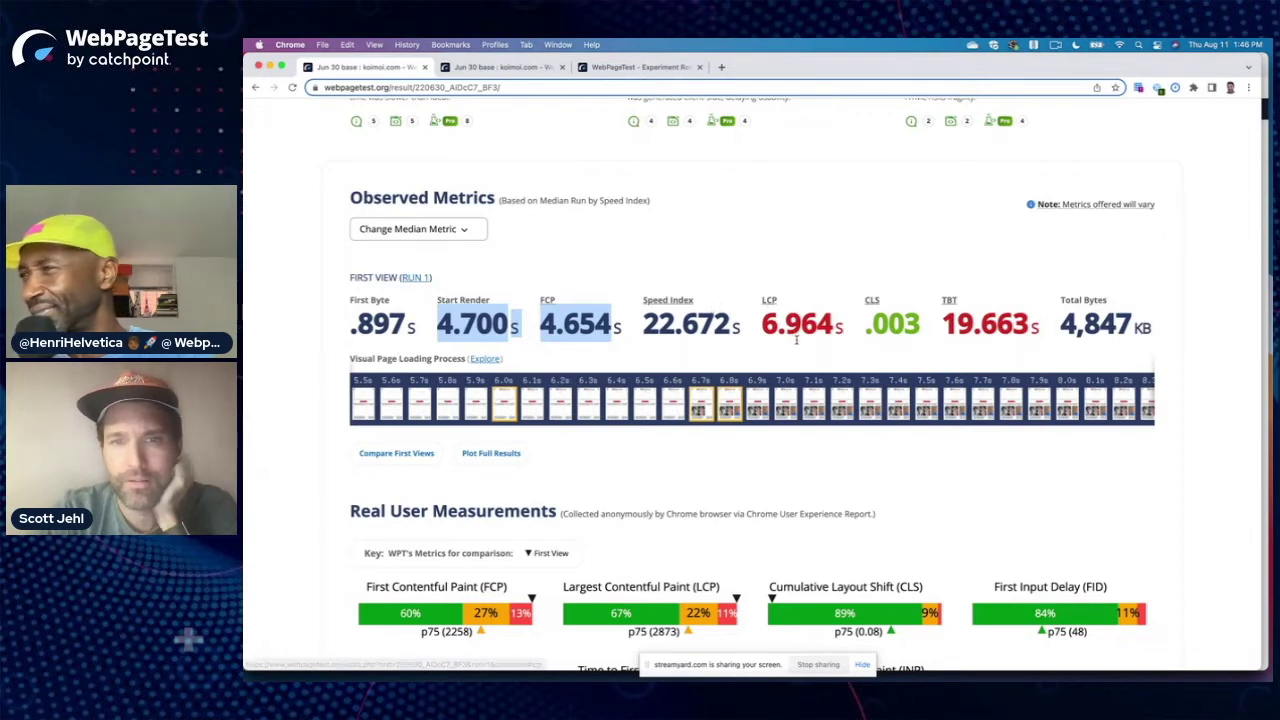
Step: Highlight the LCP, FCP, Start Render and TBT figures under Observed Metrics to compare them
left_click_drag(766, 326, 818, 326)
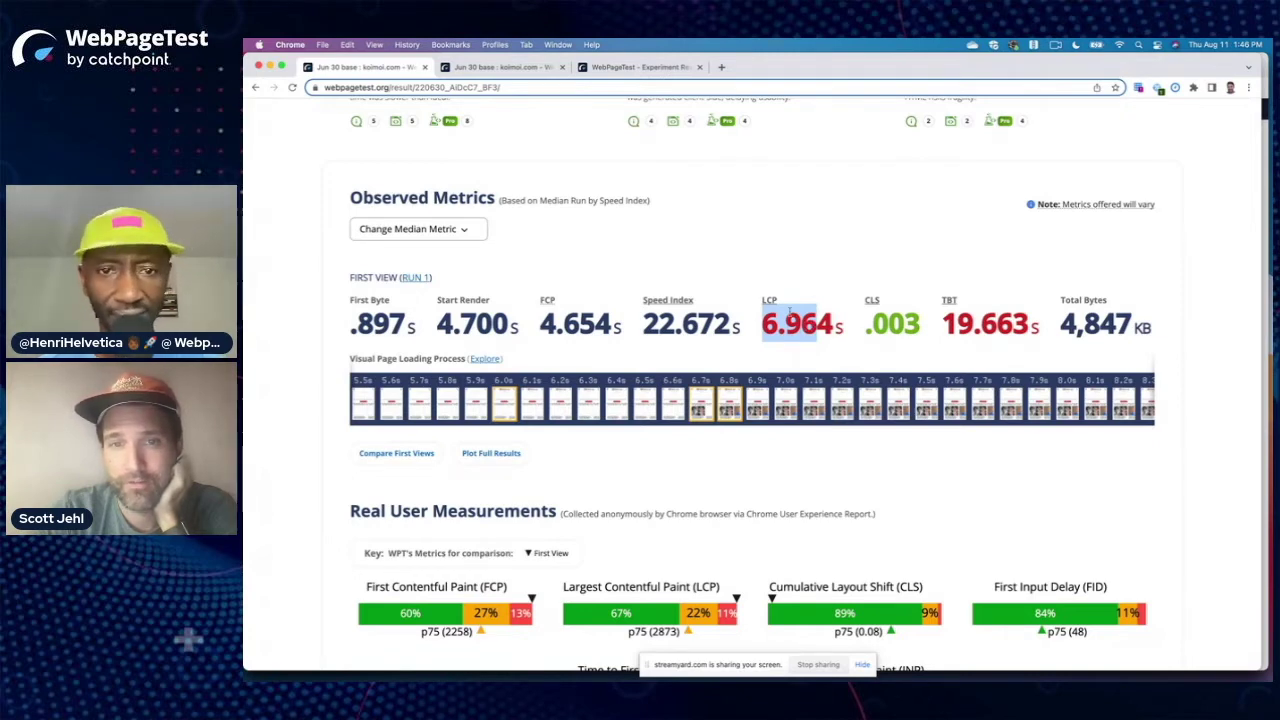
left_click_drag(612, 329, 542, 326)
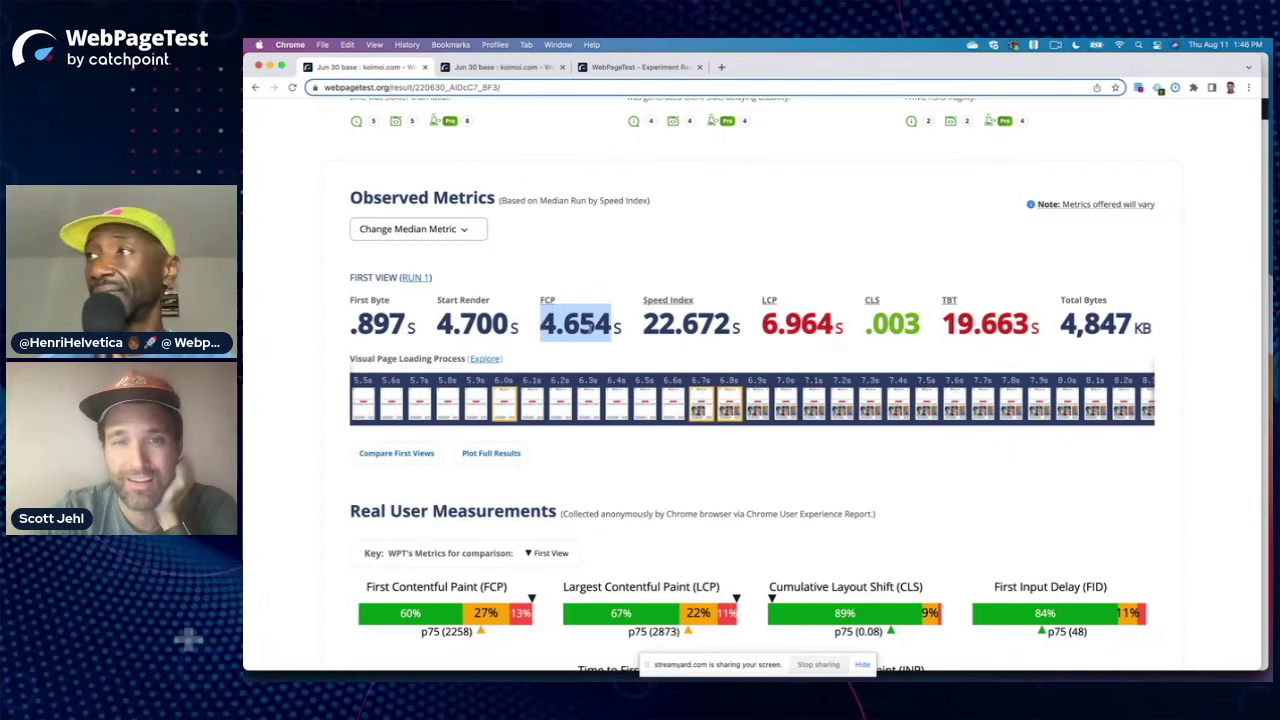
left_click_drag(763, 323, 835, 327)
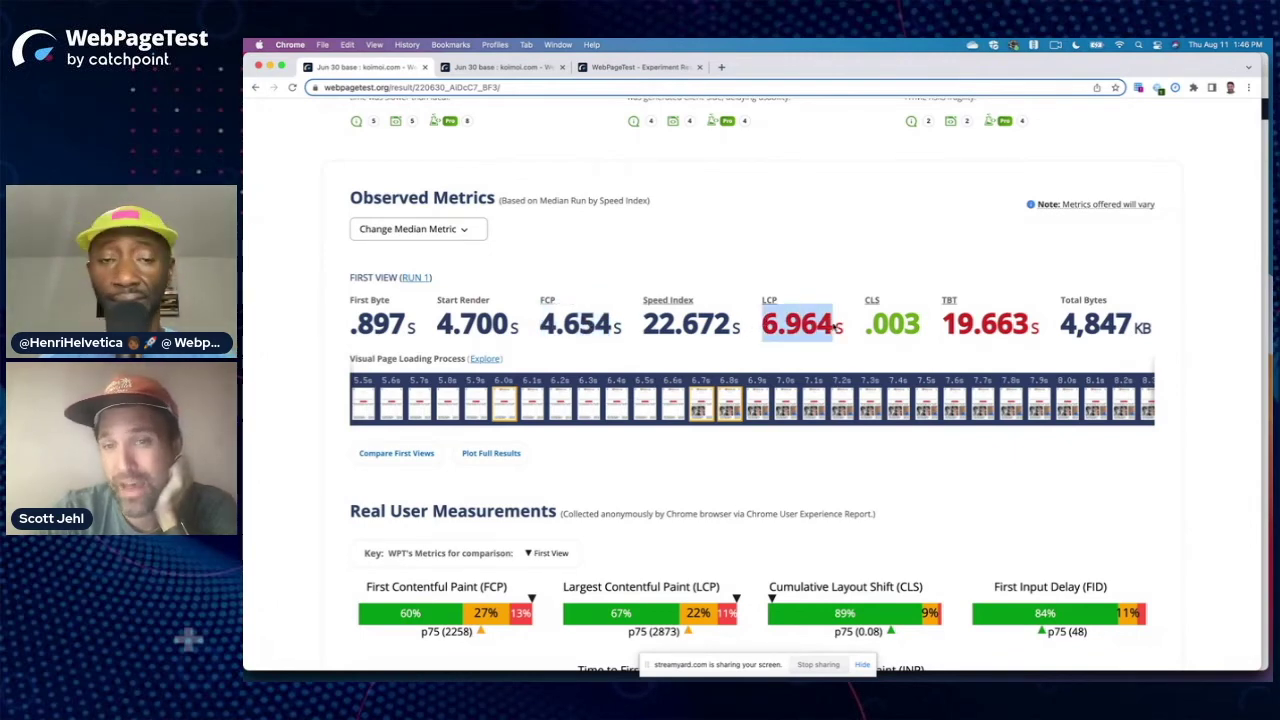
left_click_drag(612, 323, 436, 321)
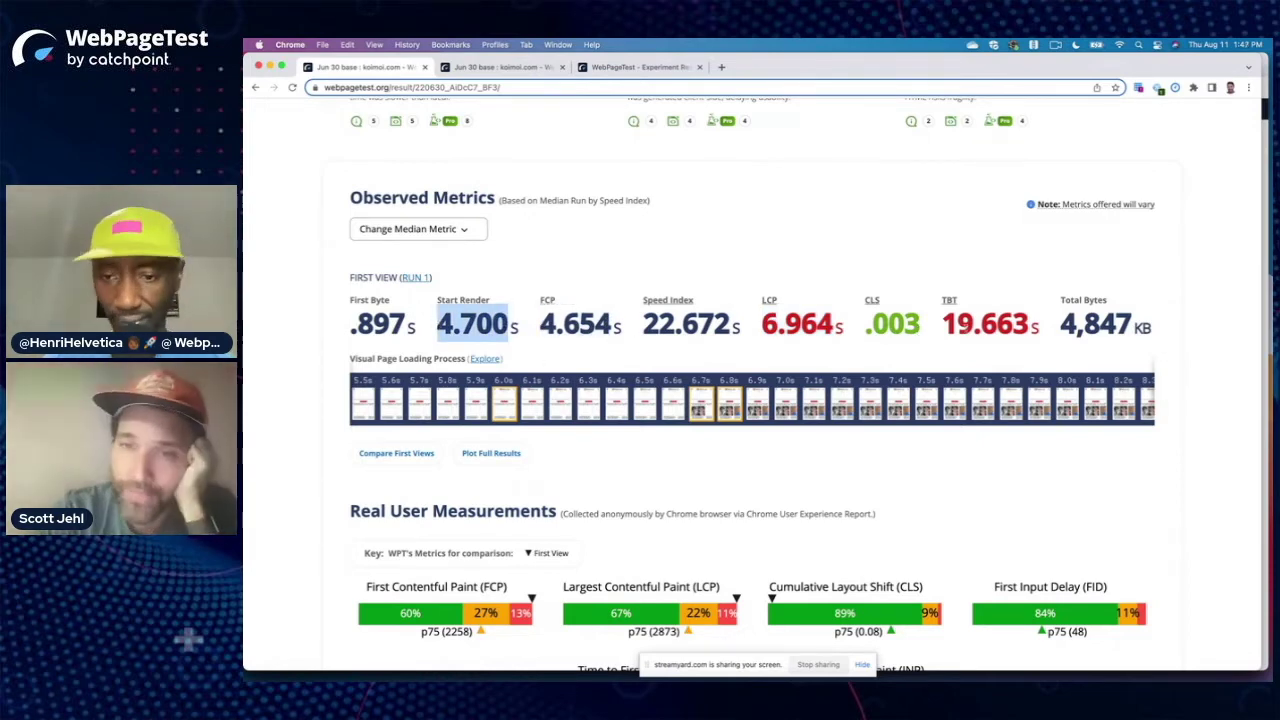
left_click_drag(943, 324, 996, 326)
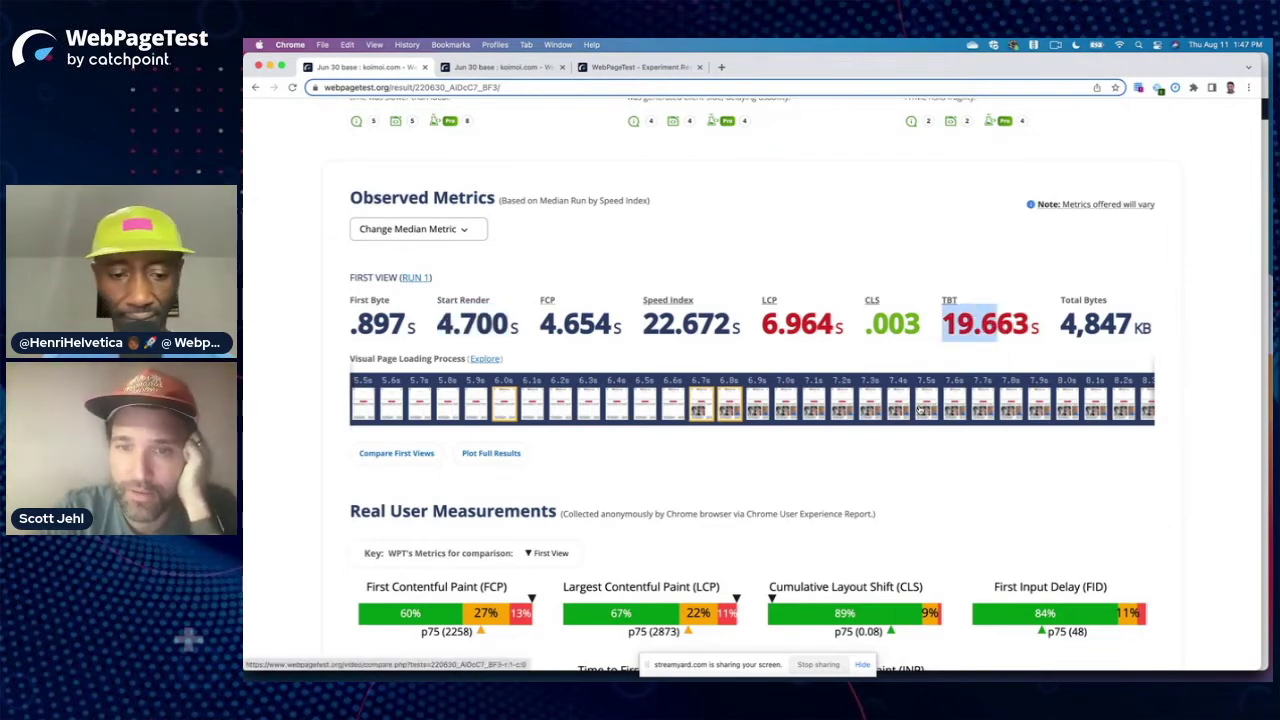
left_click(879, 263)
left_click(949, 300)
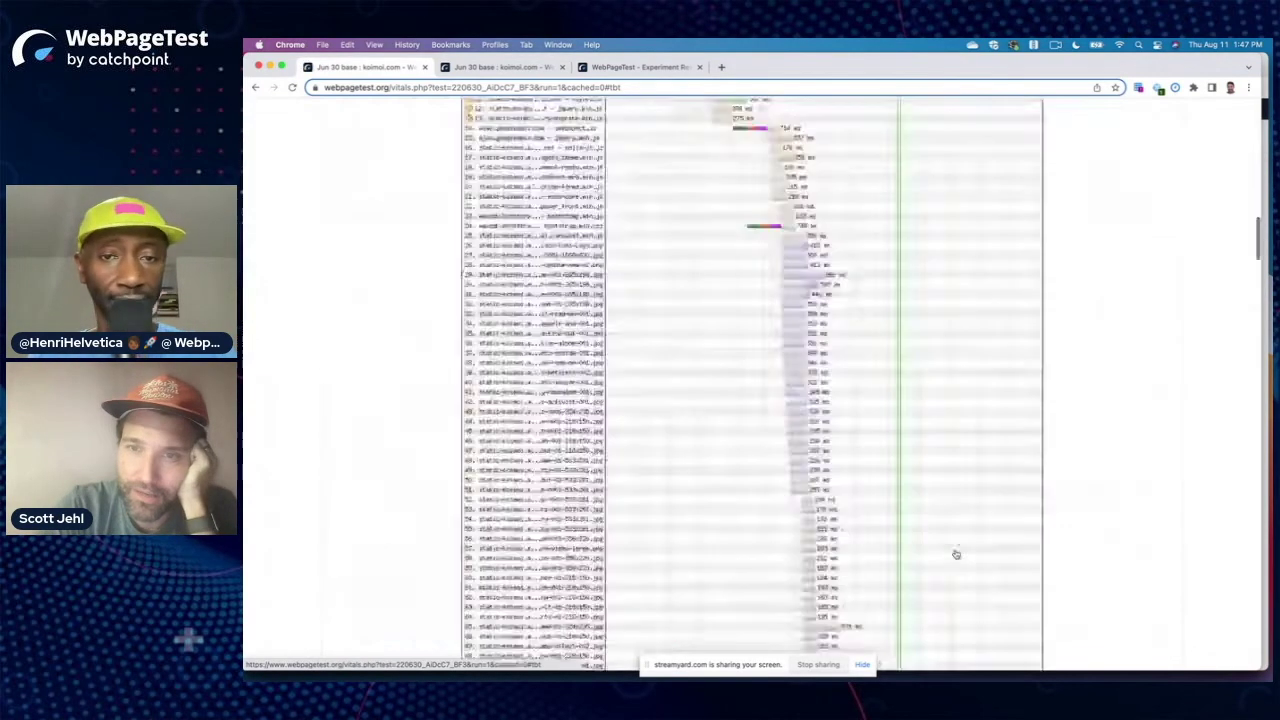
scroll(679, 485, "down", 10)
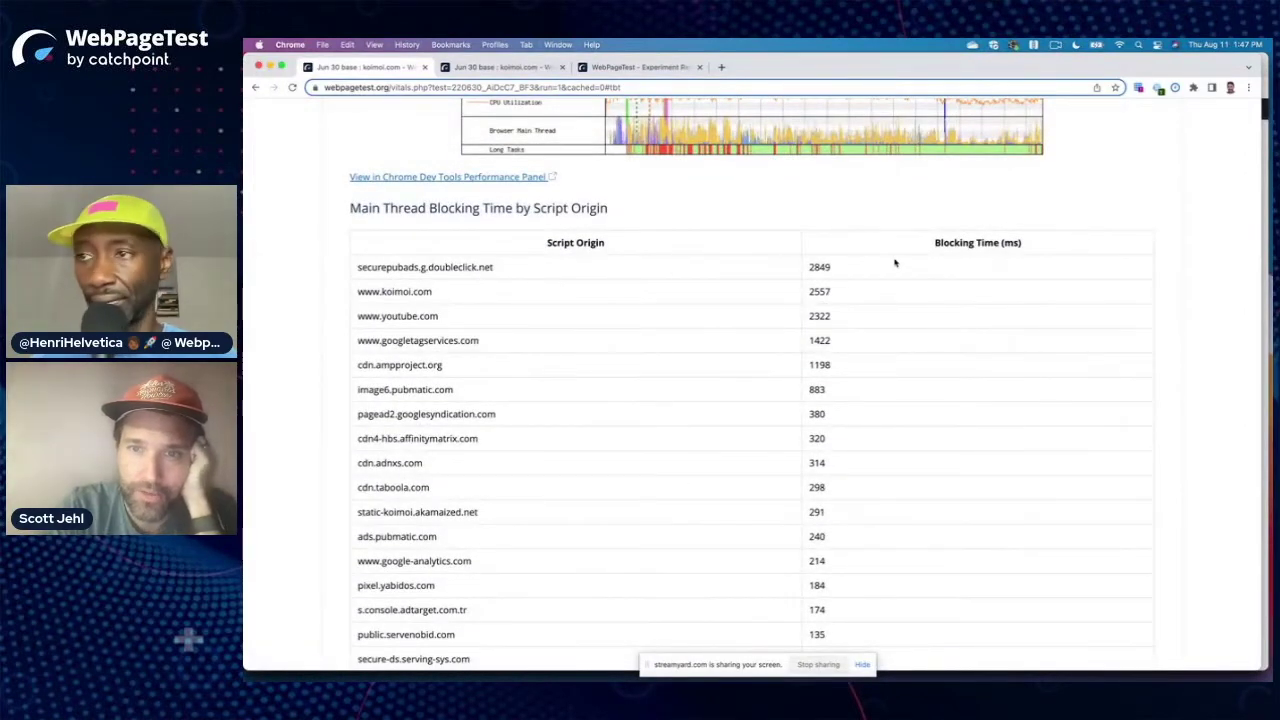
left_click_drag(358, 268, 866, 276)
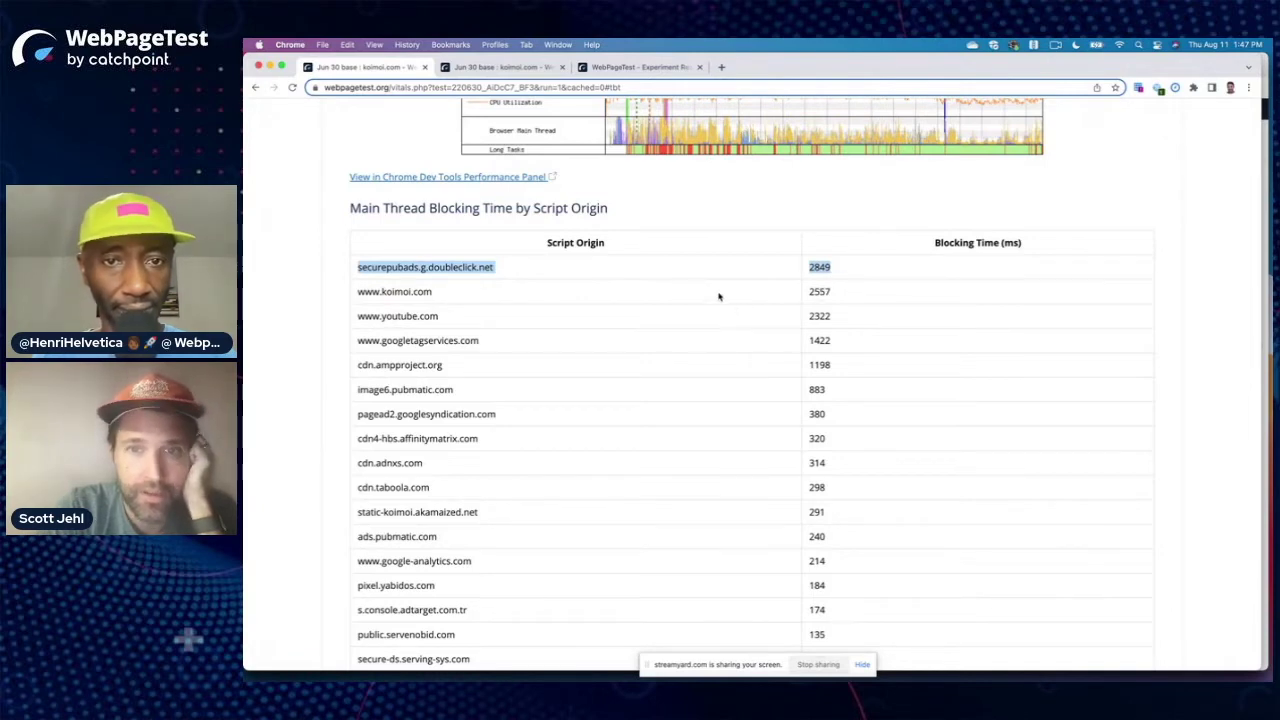
left_click_drag(443, 293, 355, 291)
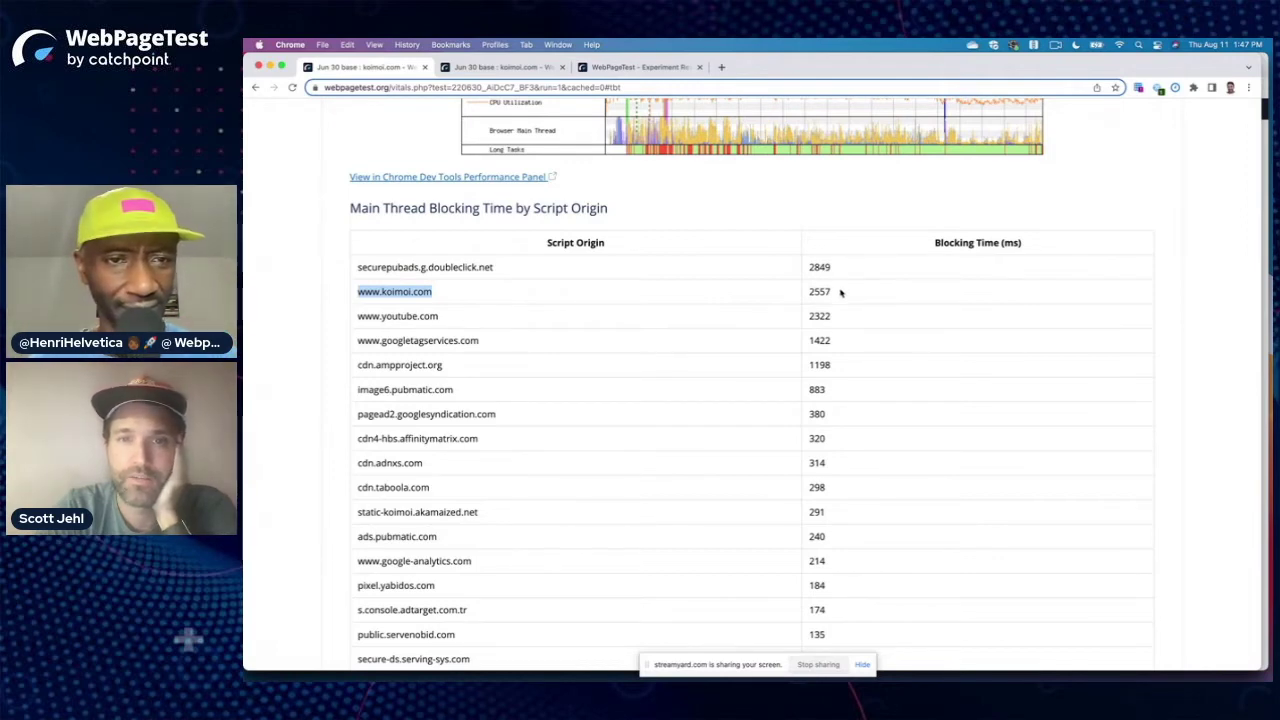
left_click_drag(840, 292, 806, 293)
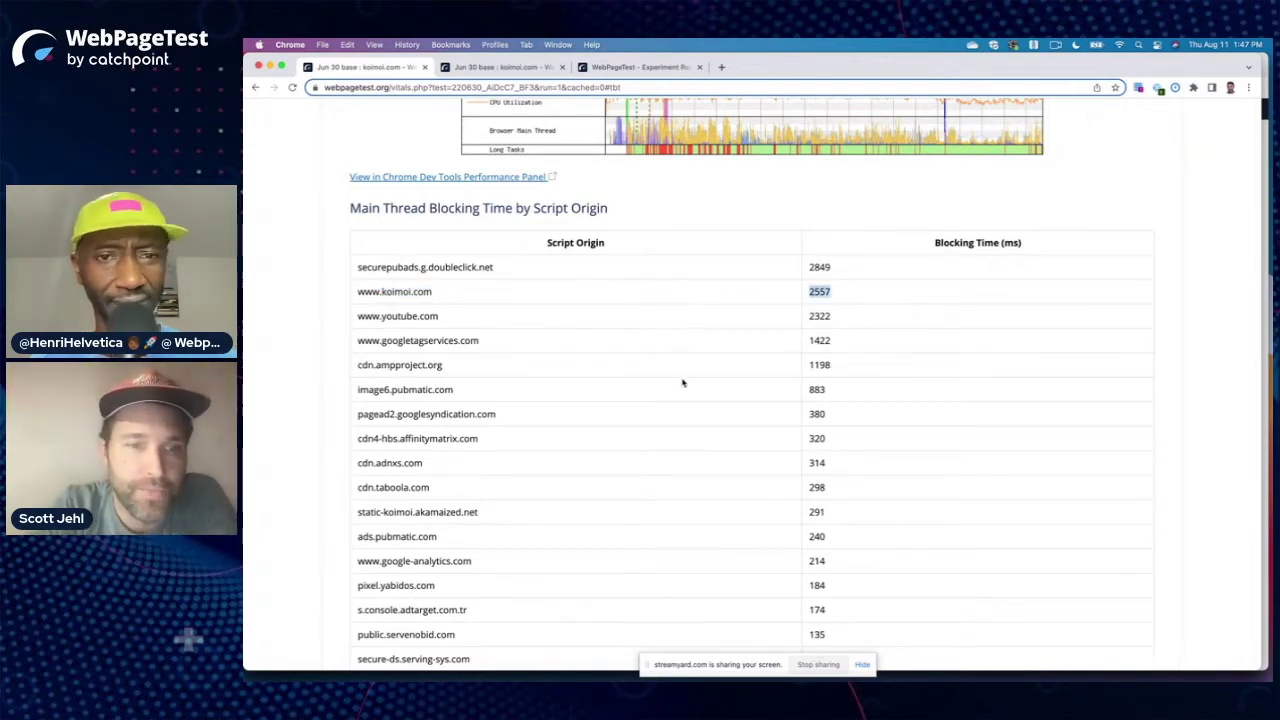
scroll(682, 416, "down", 2)
scroll(682, 416, "down", 2)
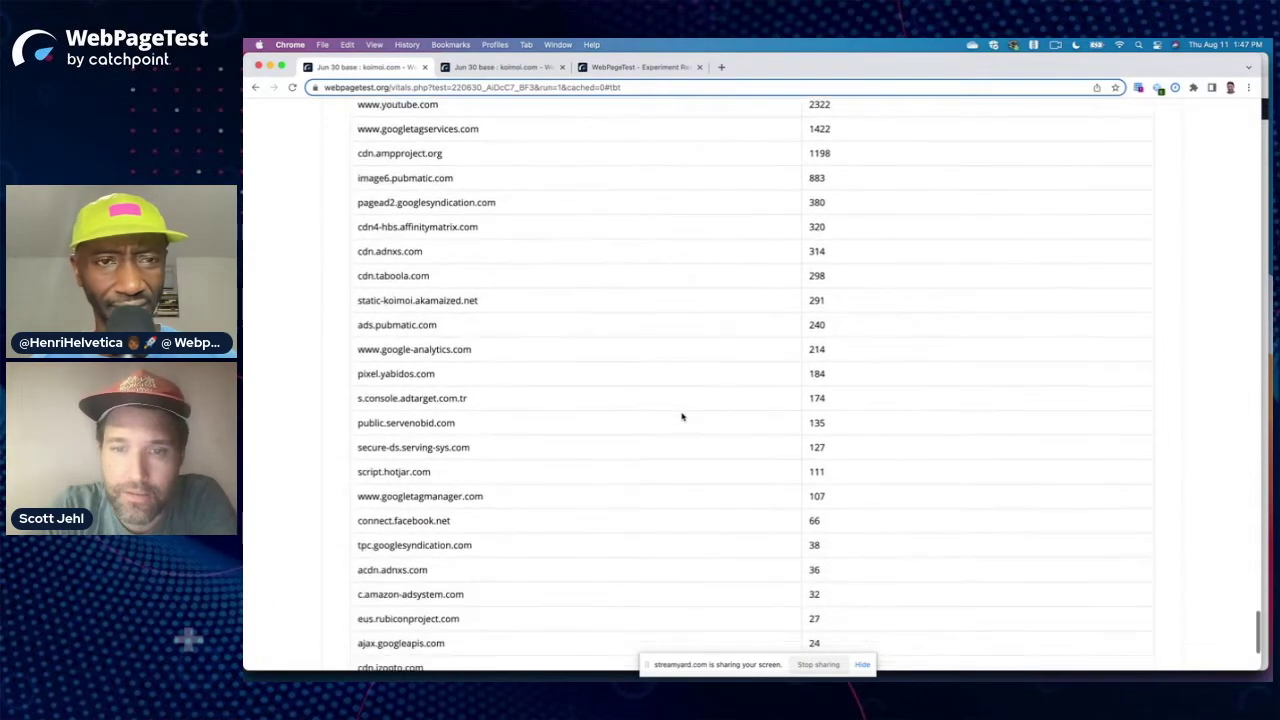
left_click_drag(837, 502, 815, 275)
scroll(815, 275, "up", 1)
scroll(815, 275, "up", 2)
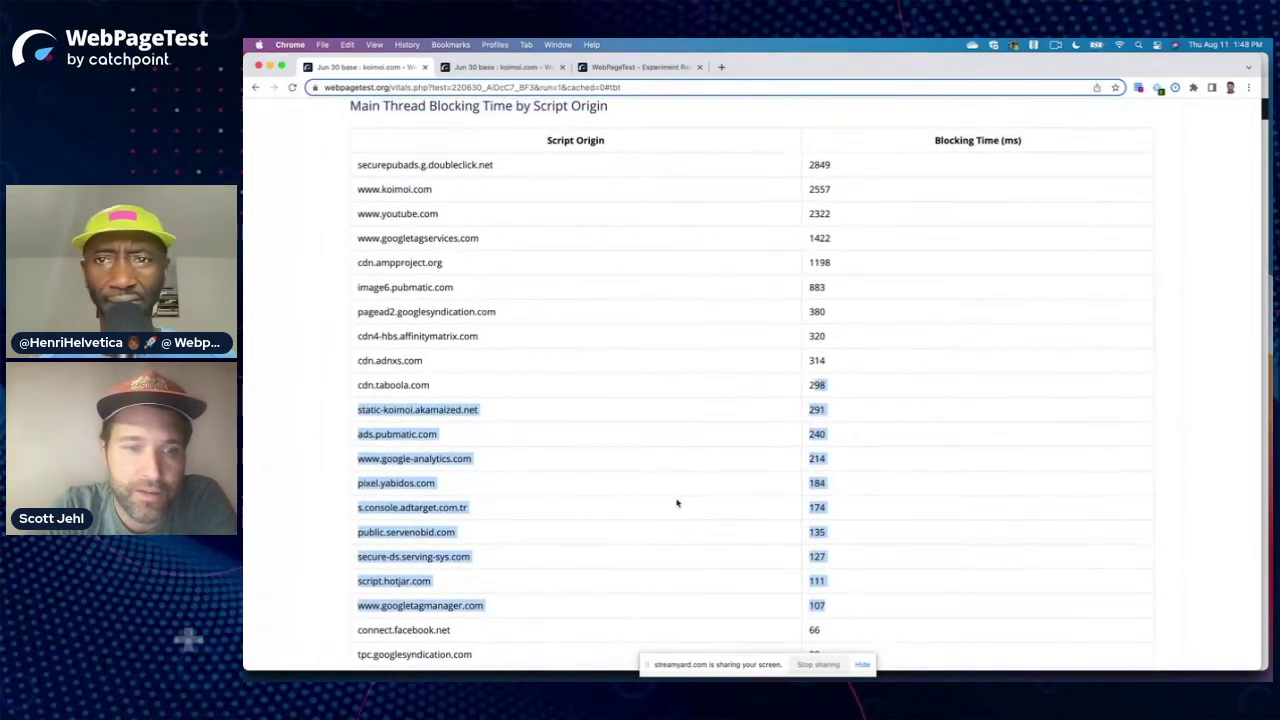
left_click(301, 572)
scroll(301, 574, "down", 2)
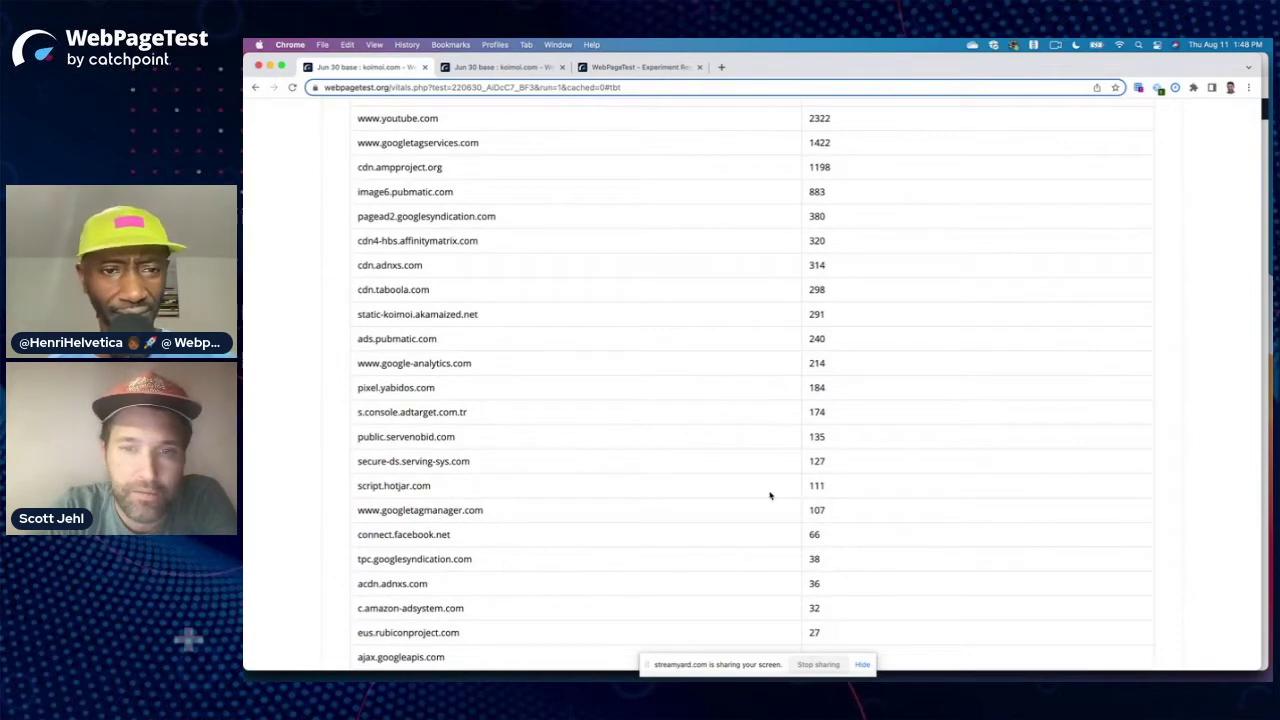
scroll(770, 495, "up", 3)
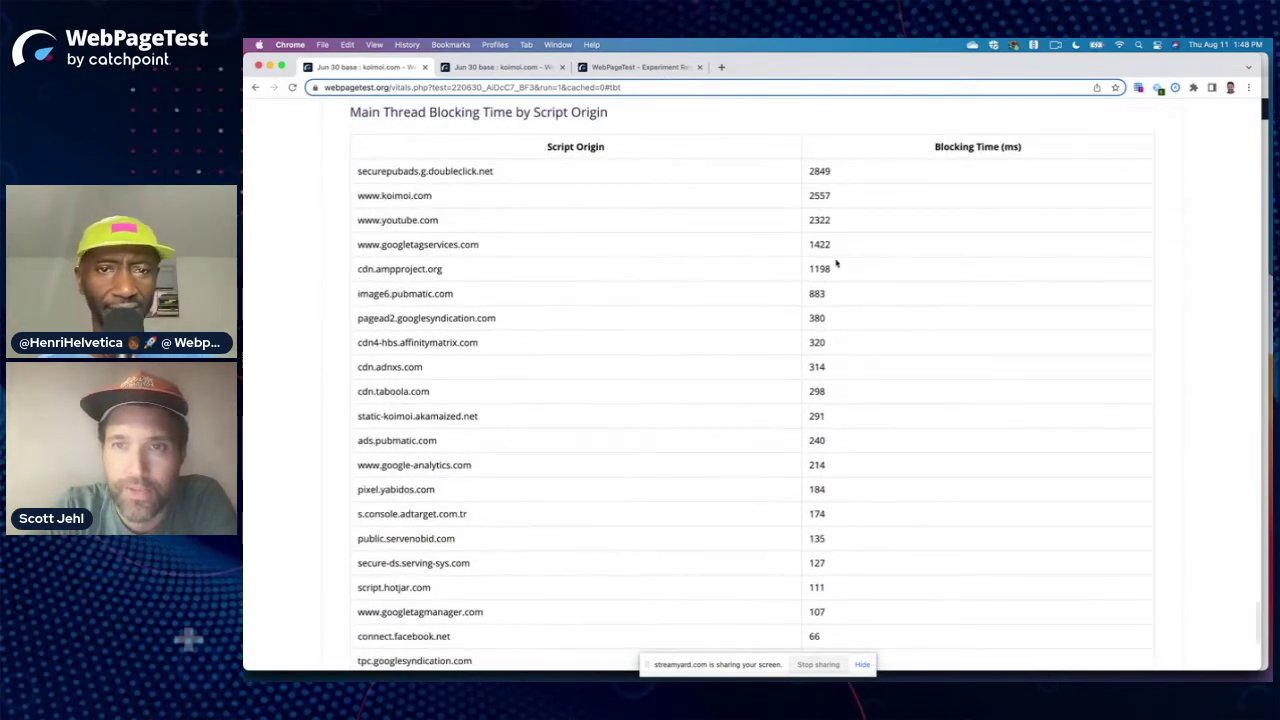
scroll(828, 493, "down", 5)
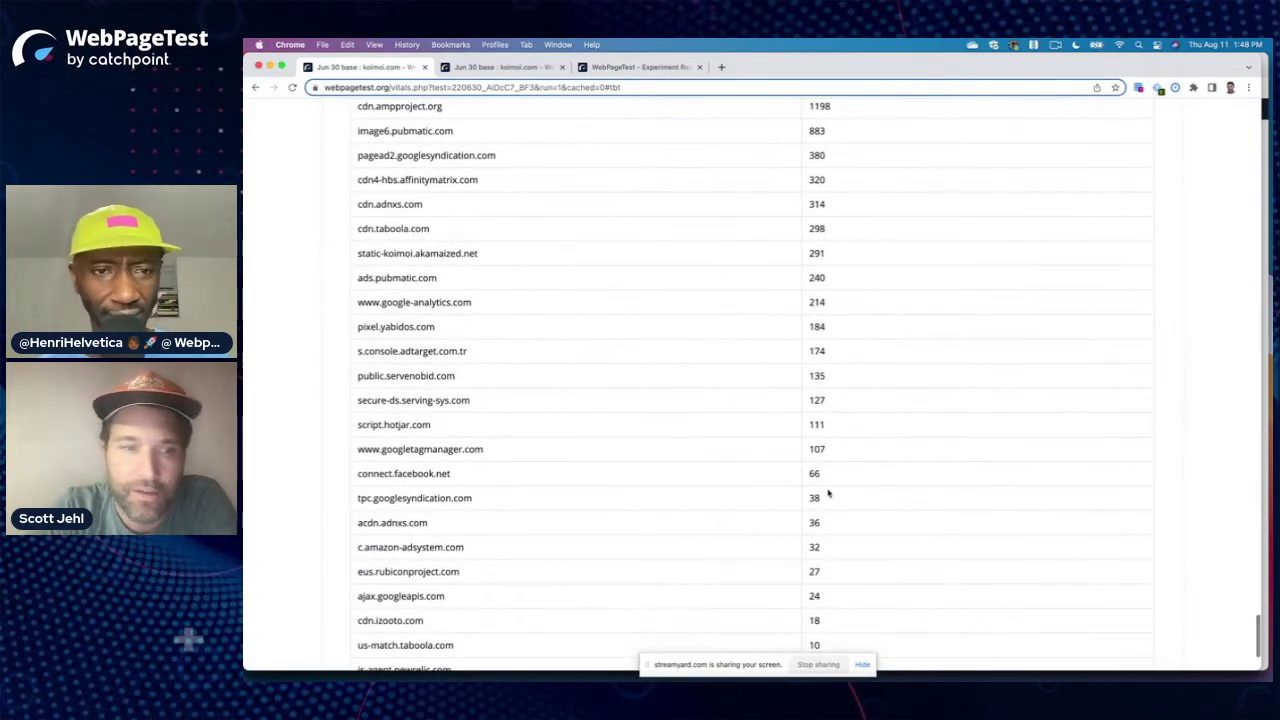
left_click_drag(370, 450, 476, 454)
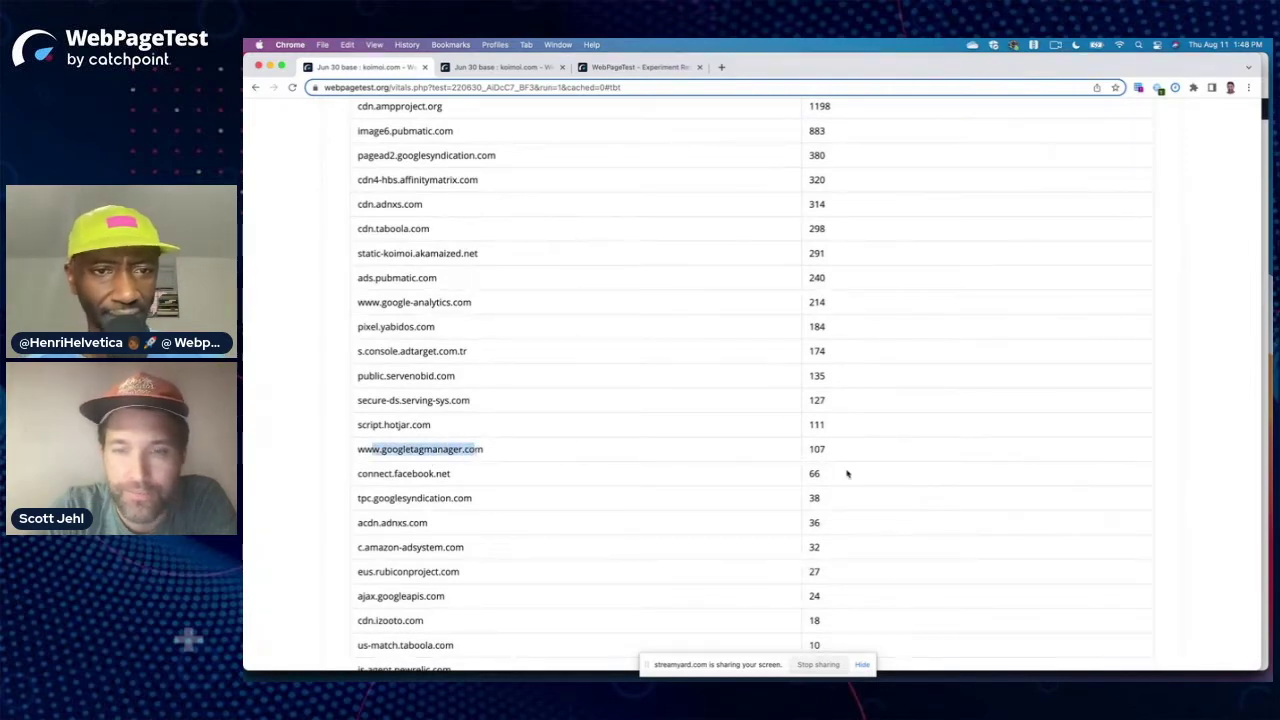
left_click_drag(809, 473, 829, 478)
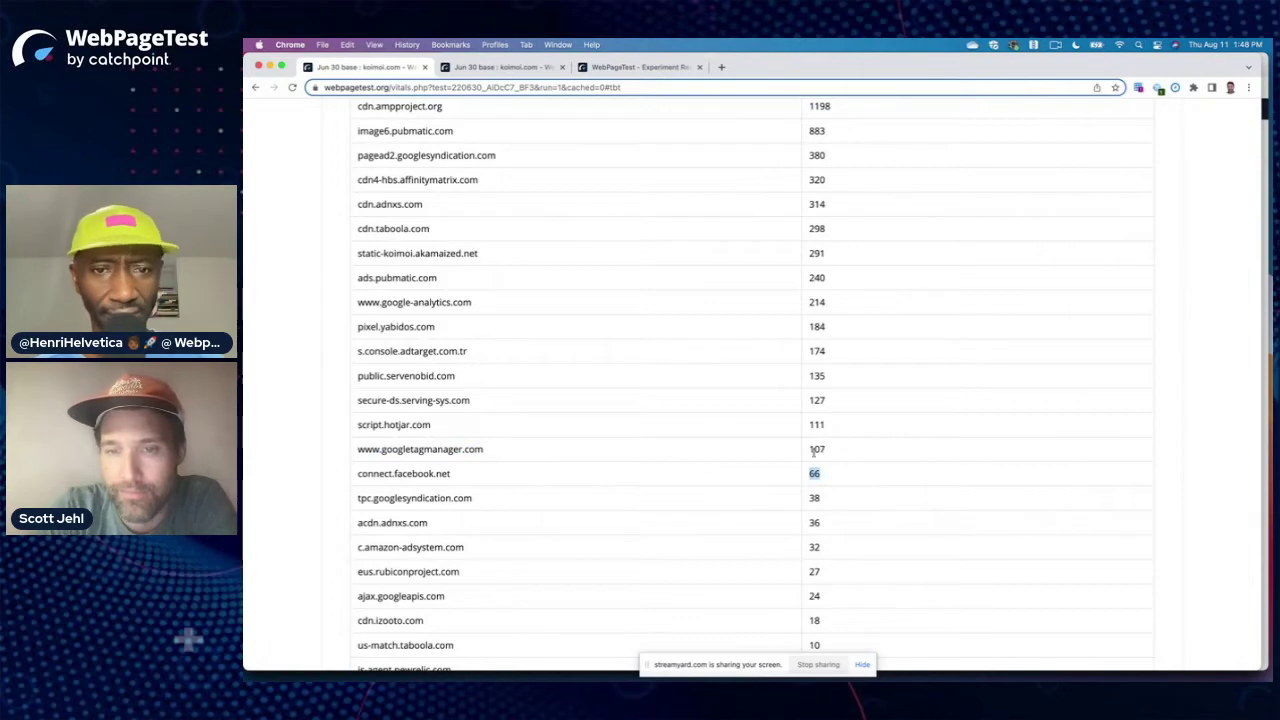
left_click_drag(845, 458, 711, 177)
scroll(711, 176, "up", 2)
scroll(711, 177, "up", 4)
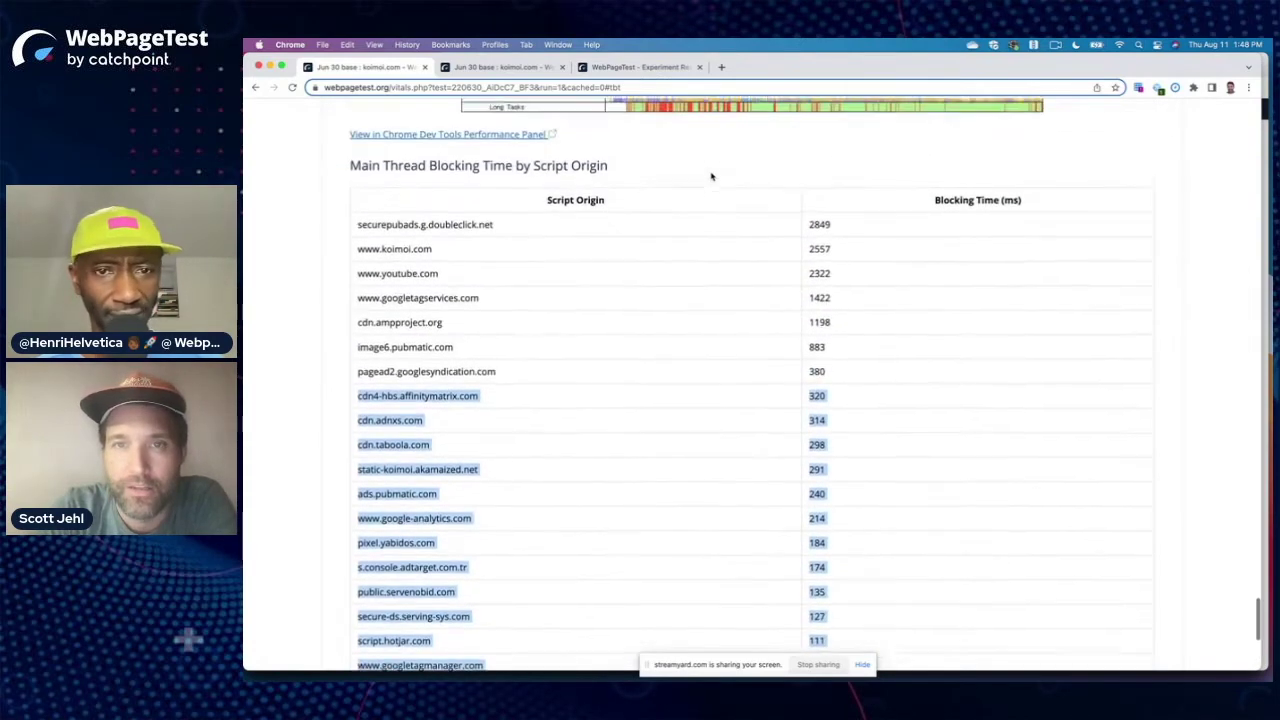
Step: Go to the koimoi.com Opportunities & Experiments page and review the files listed as blocking the main thread
scroll(620, 212, "up", 20)
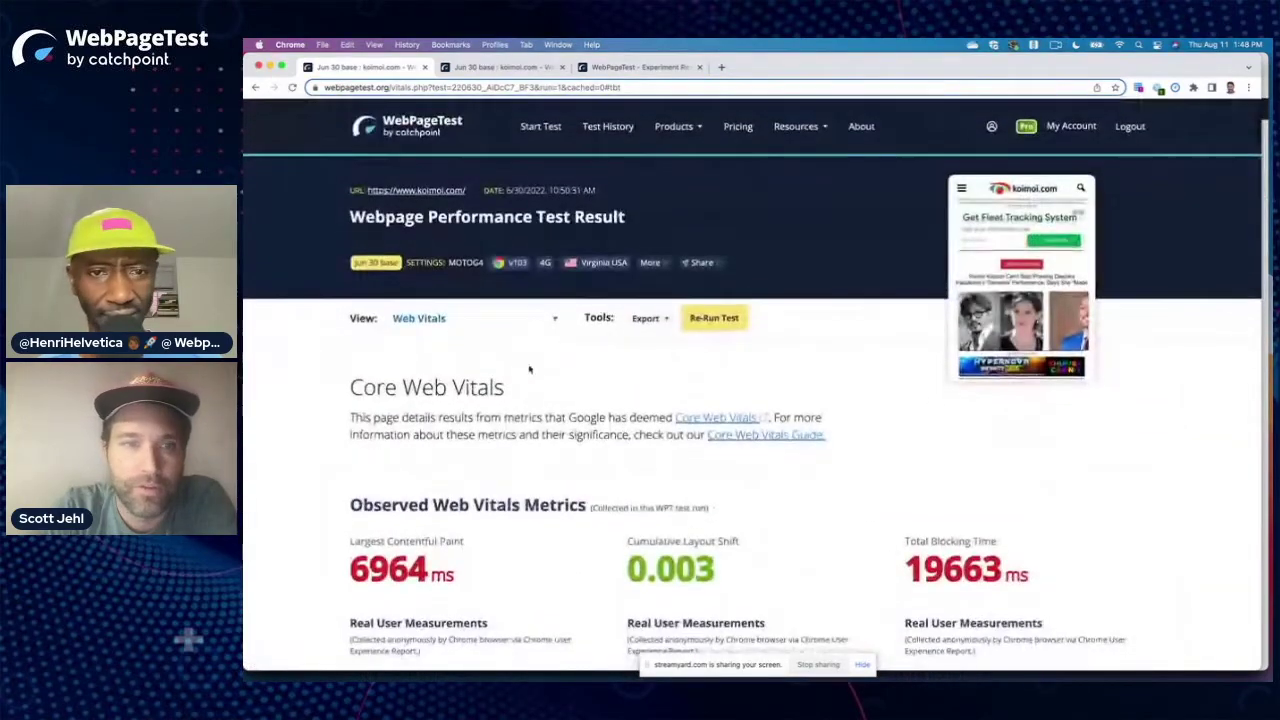
left_click(472, 318)
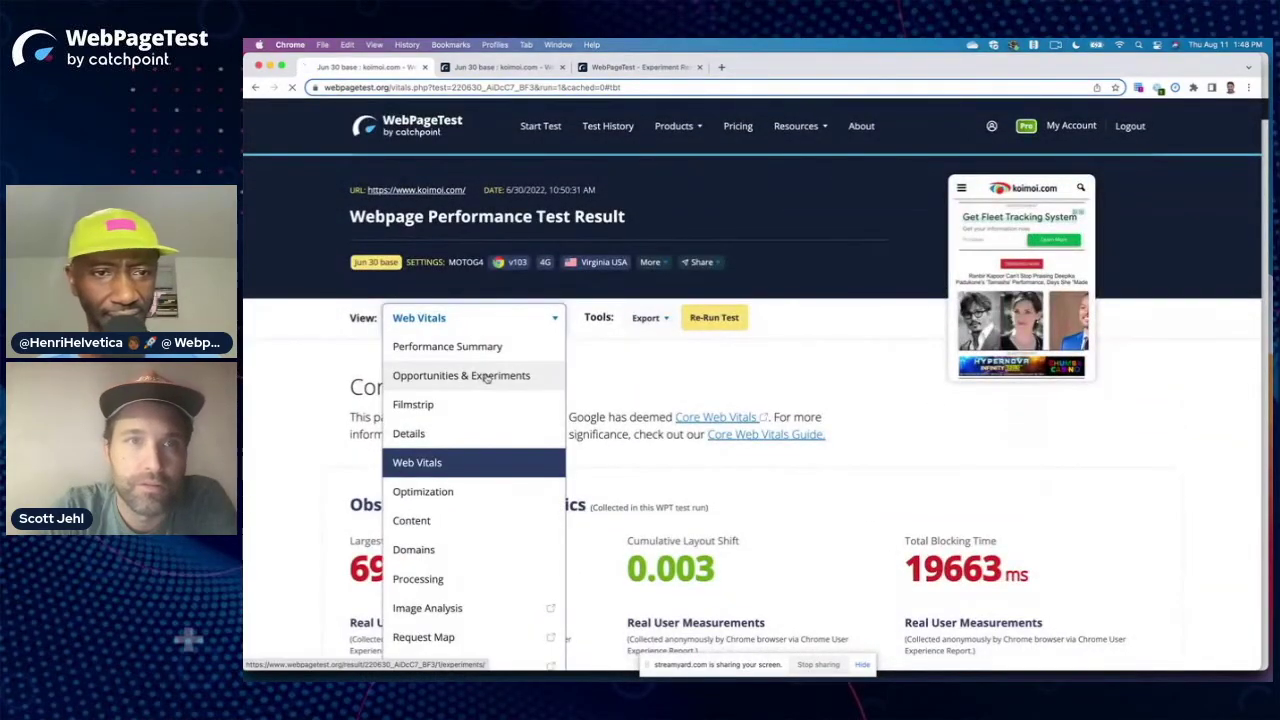
left_click(503, 67)
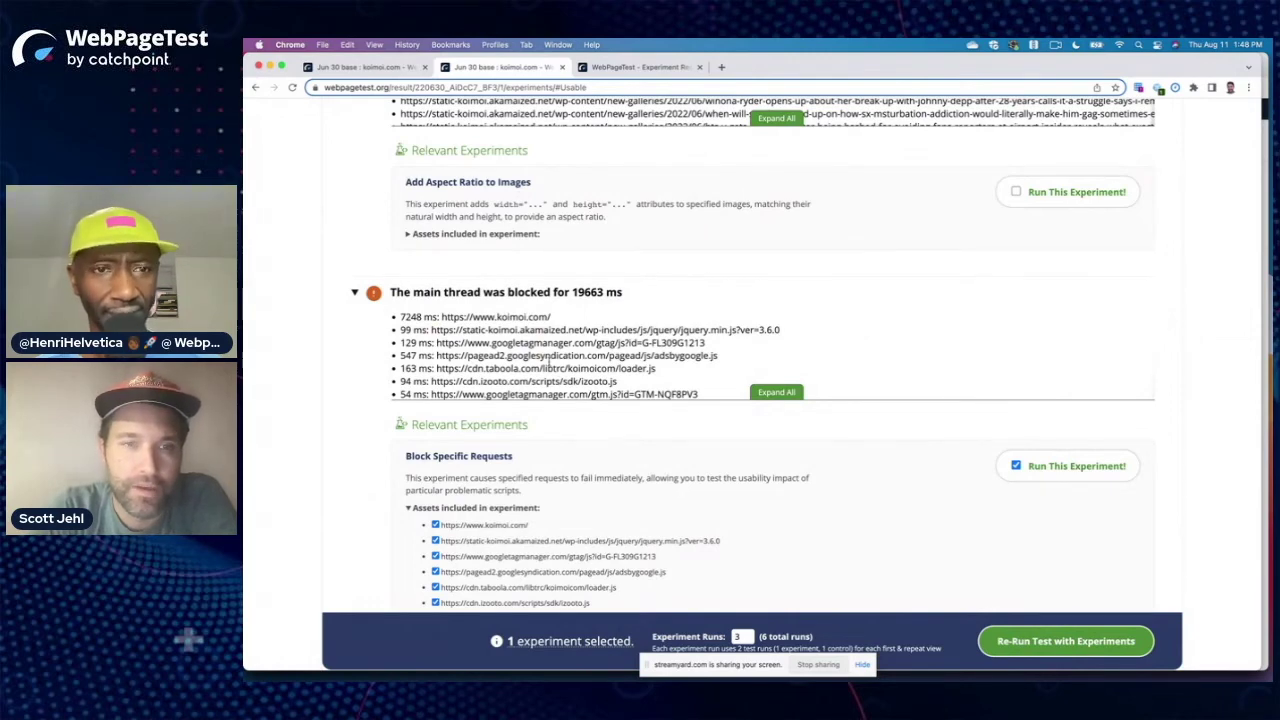
scroll(548, 364, "down", 5)
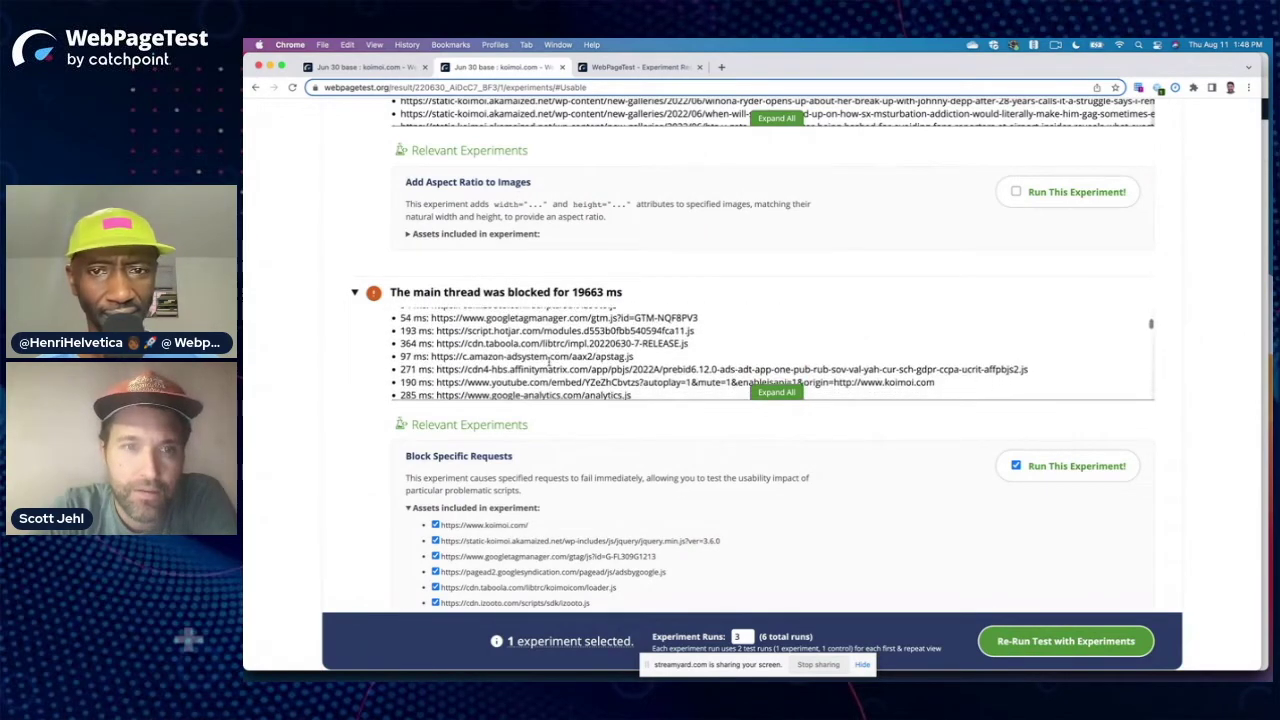
scroll(548, 364, "up", 5)
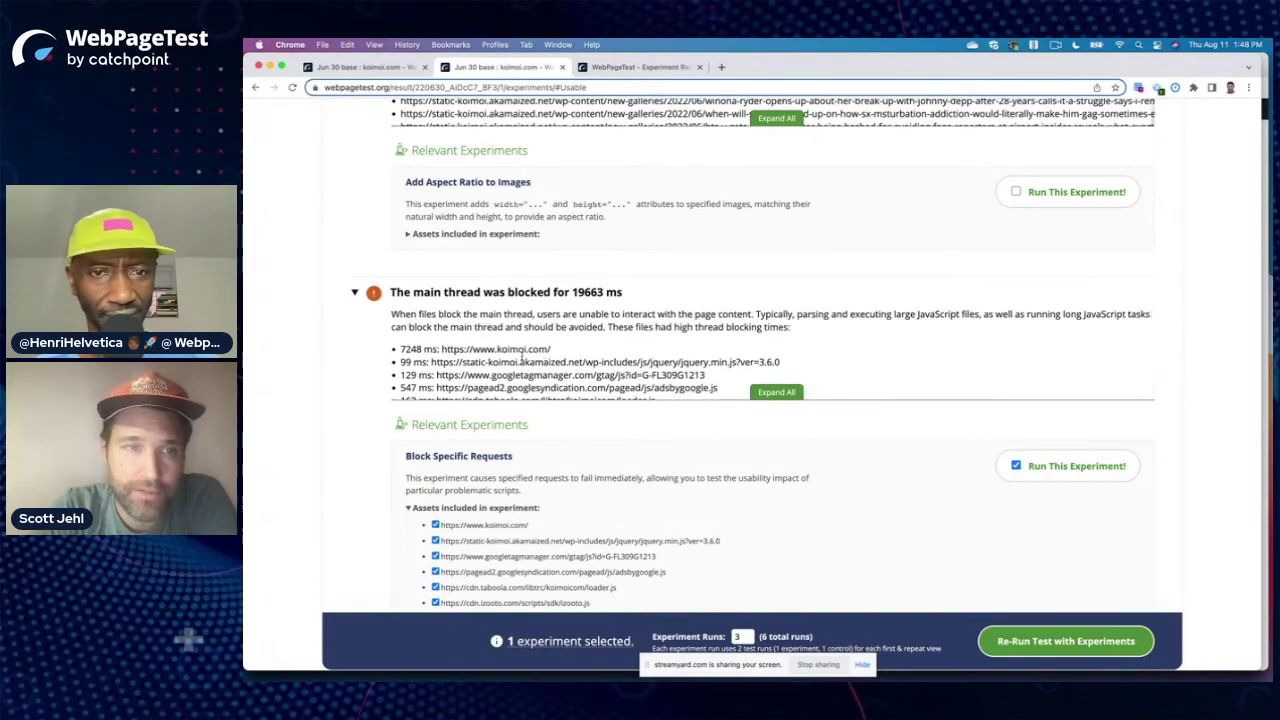
Step: Expand the full list of render-blocking JavaScript files under Is it Quick? and select the Defer Render-Blocking Scripts experiment
scroll(334, 250, "up", 15)
scroll(334, 250, "down", 5)
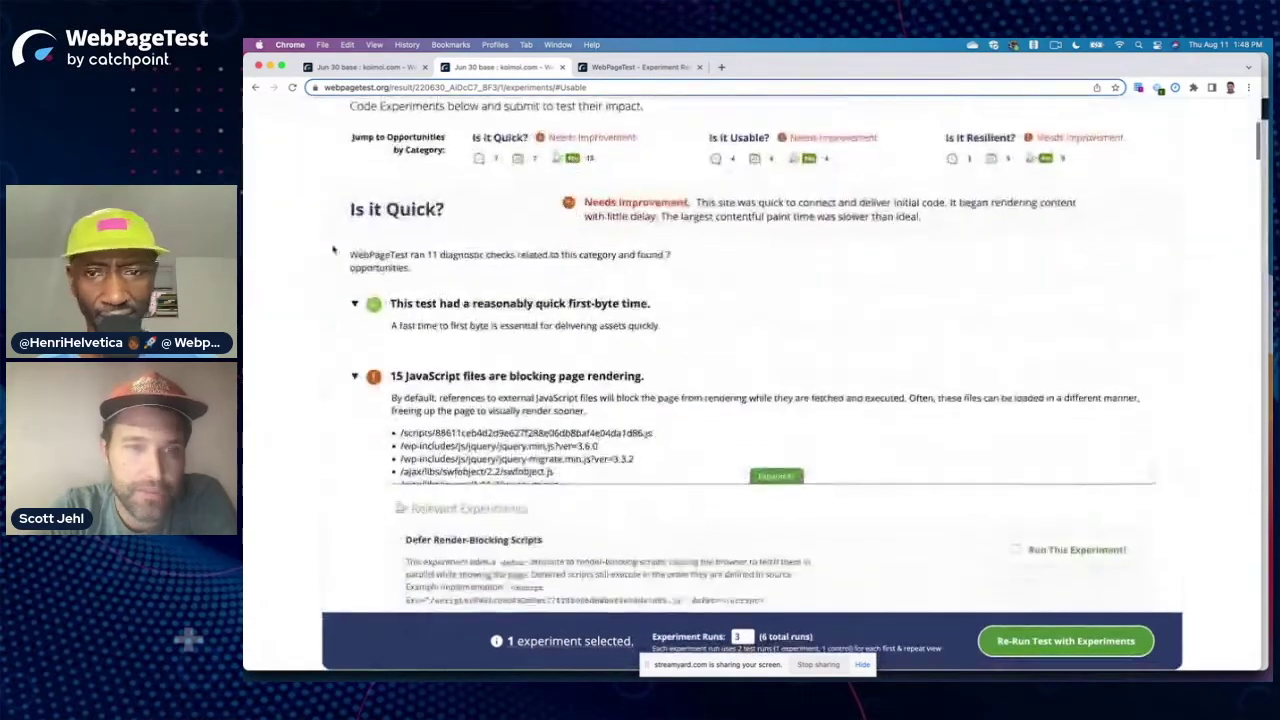
scroll(334, 250, "down", 3)
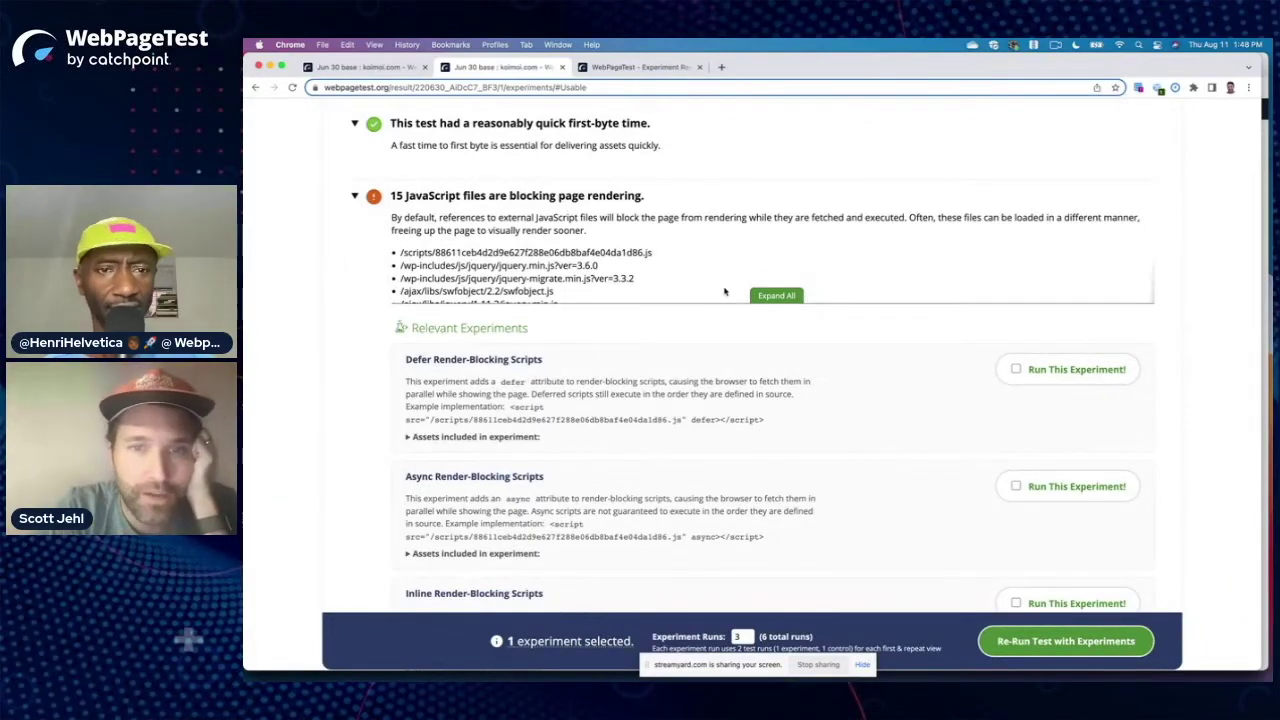
left_click(778, 298)
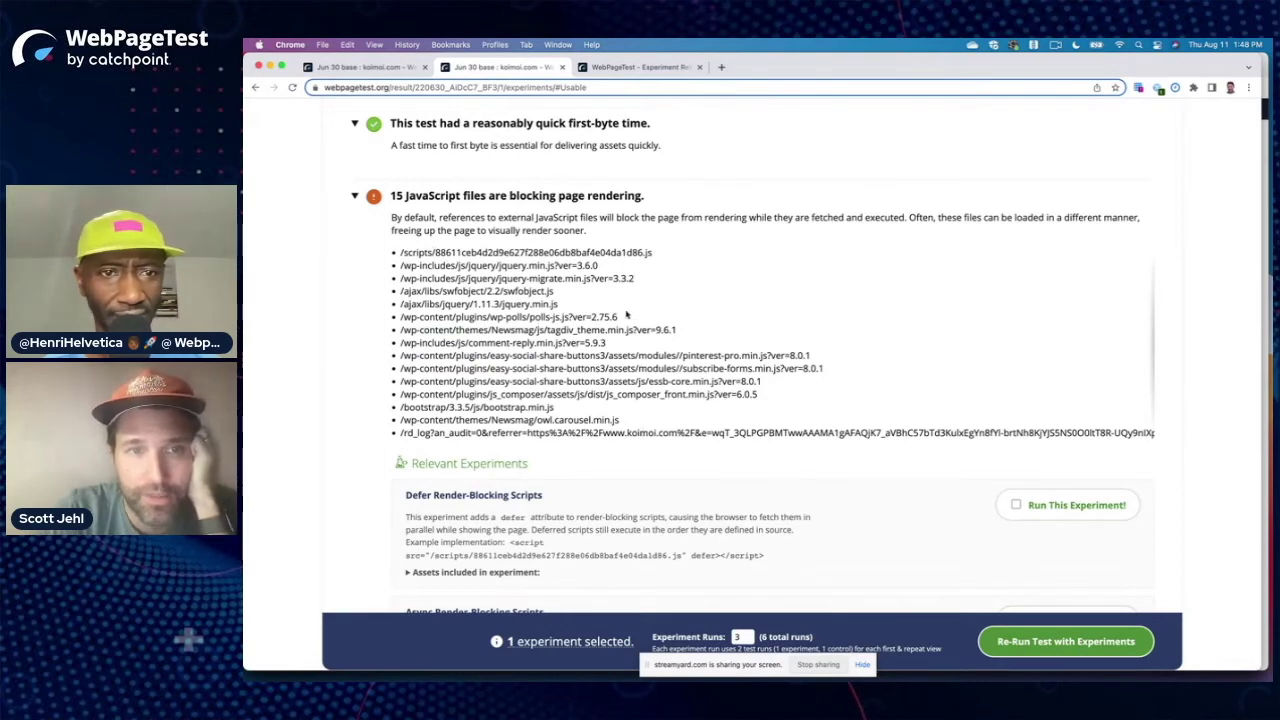
left_click(1016, 505)
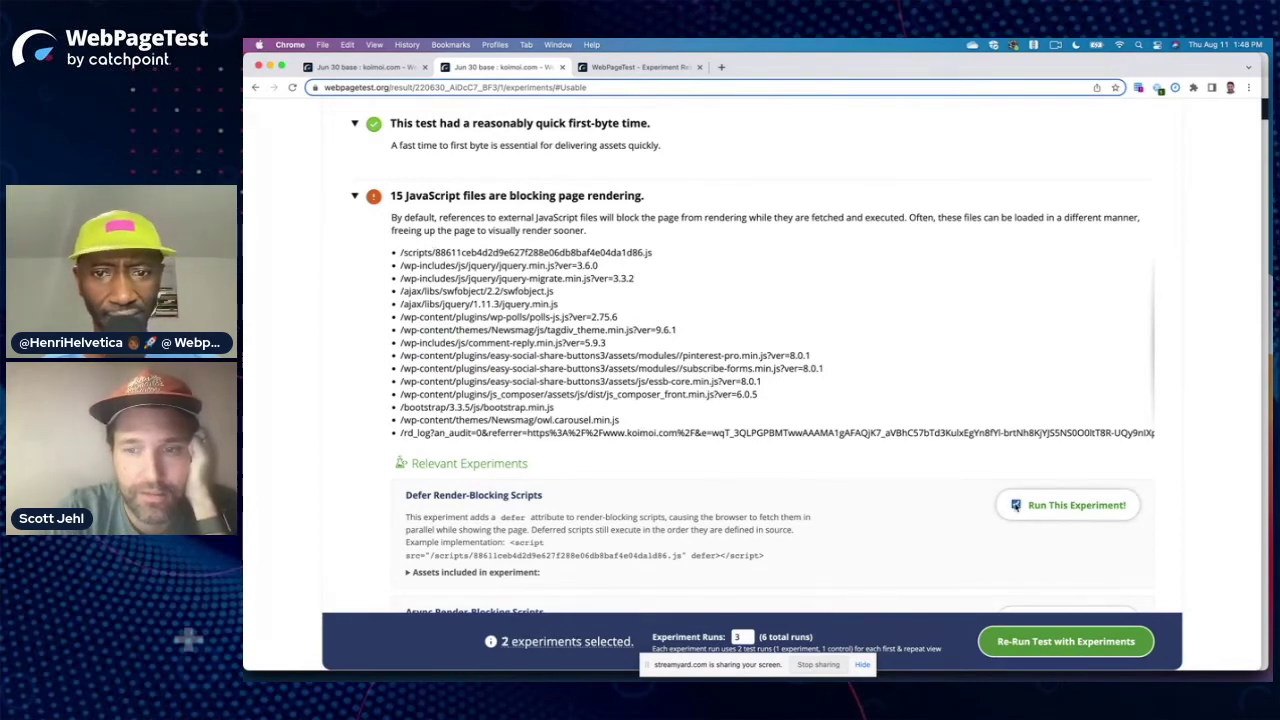
Step: Deselect the Block Specific Requests experiment and re-run the test with only Defer Render-Blocking Scripts, keeping 3 experiment runs
left_click(572, 642)
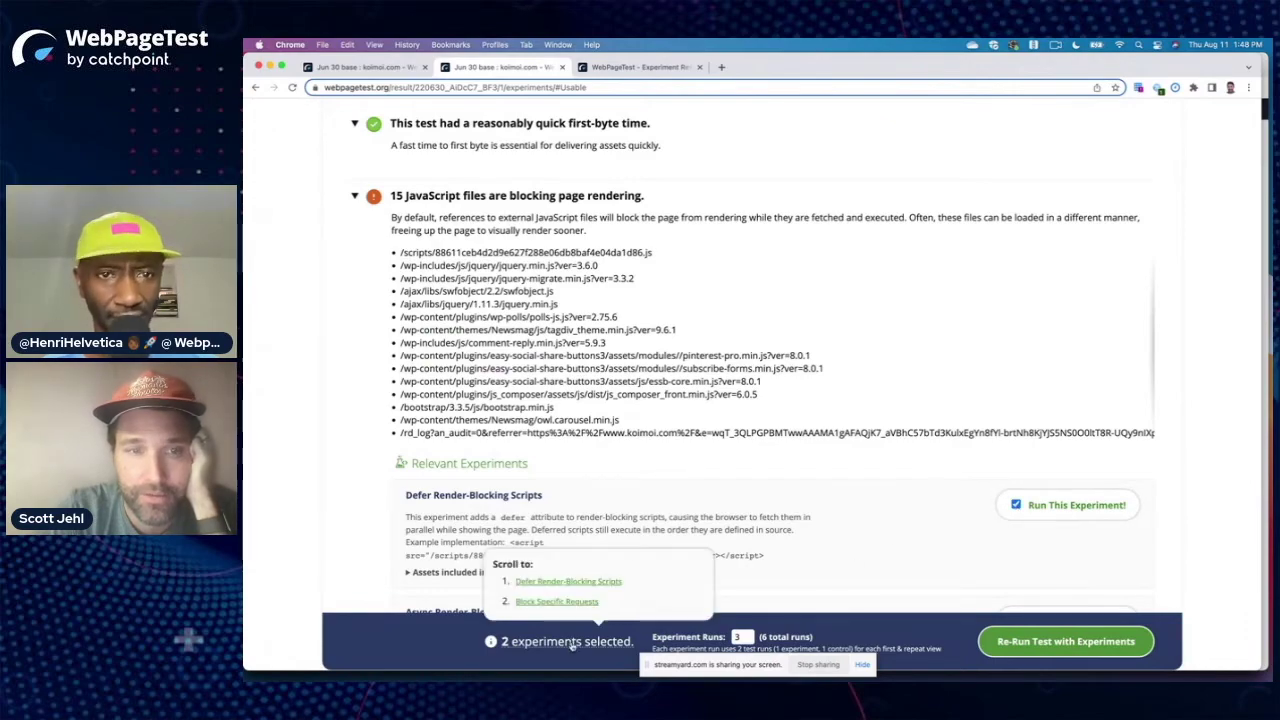
left_click(587, 604)
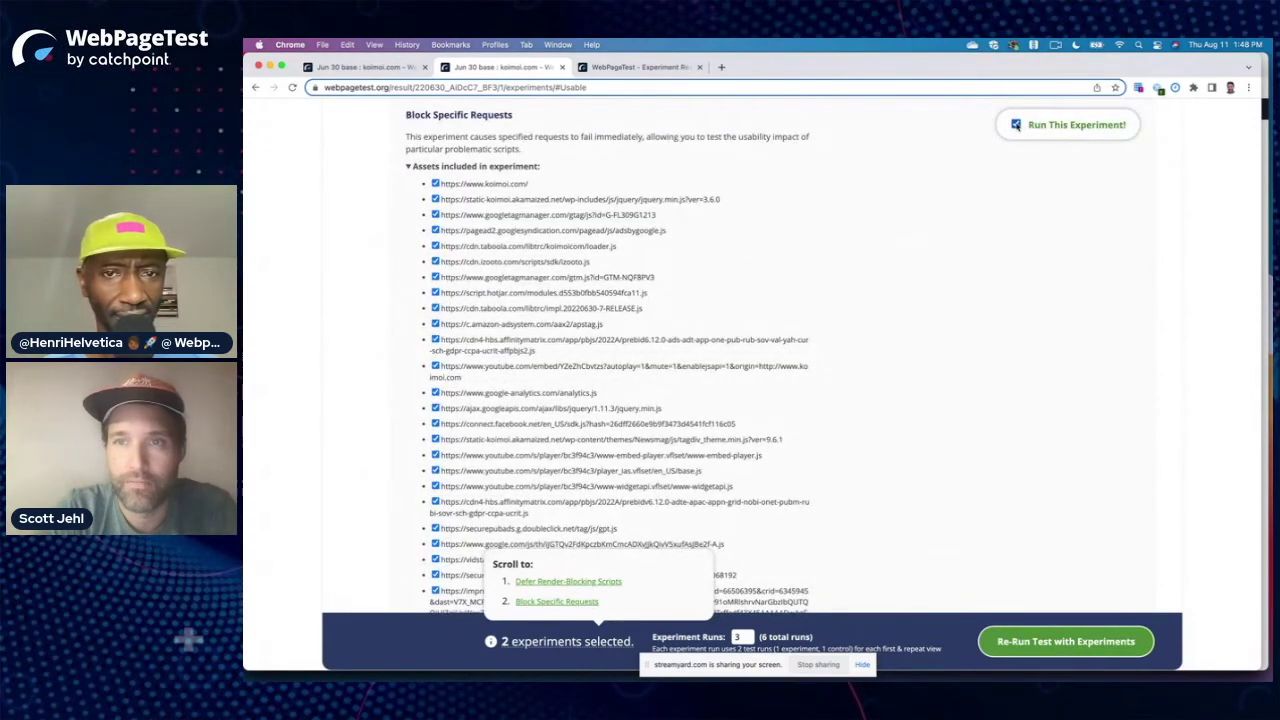
left_click(1016, 125)
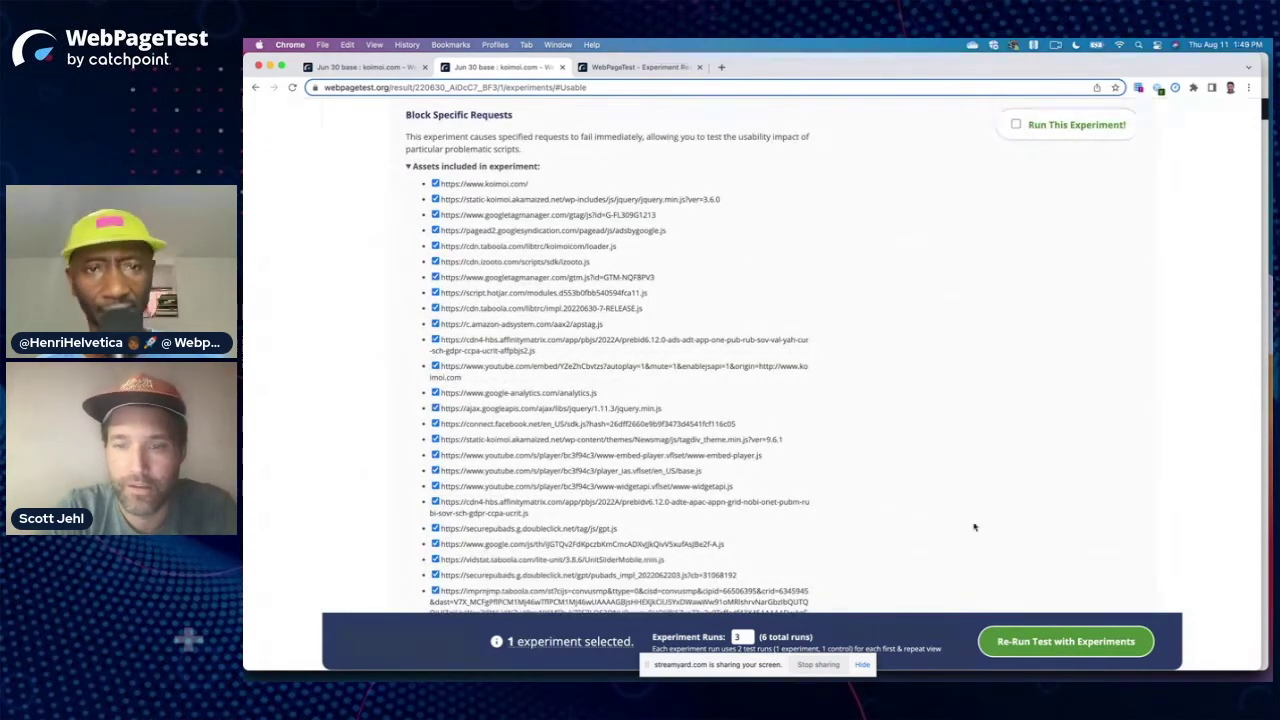
left_click(1035, 642)
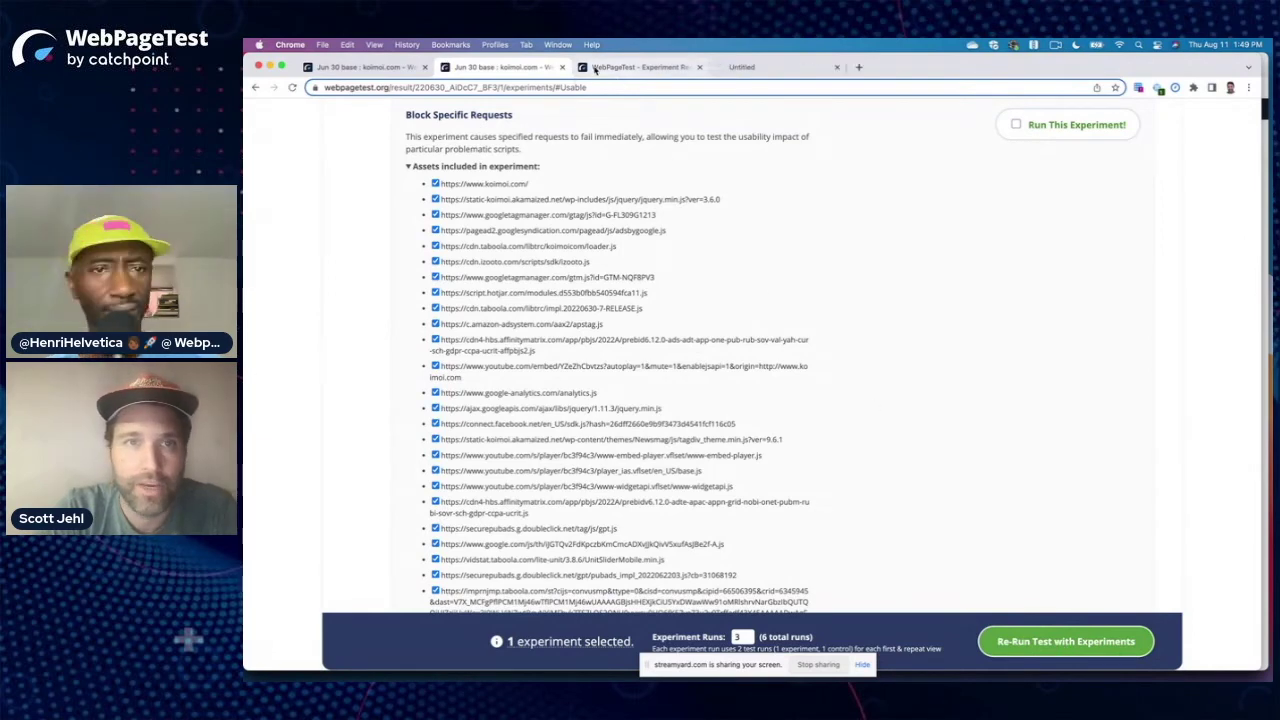
Step: Open the koimoi.com Block Specific Requests experiment results and review the Experiment Impact and Remaining Opportunities down to the filmstrip comparison
scroll(690, 170, "up", 1)
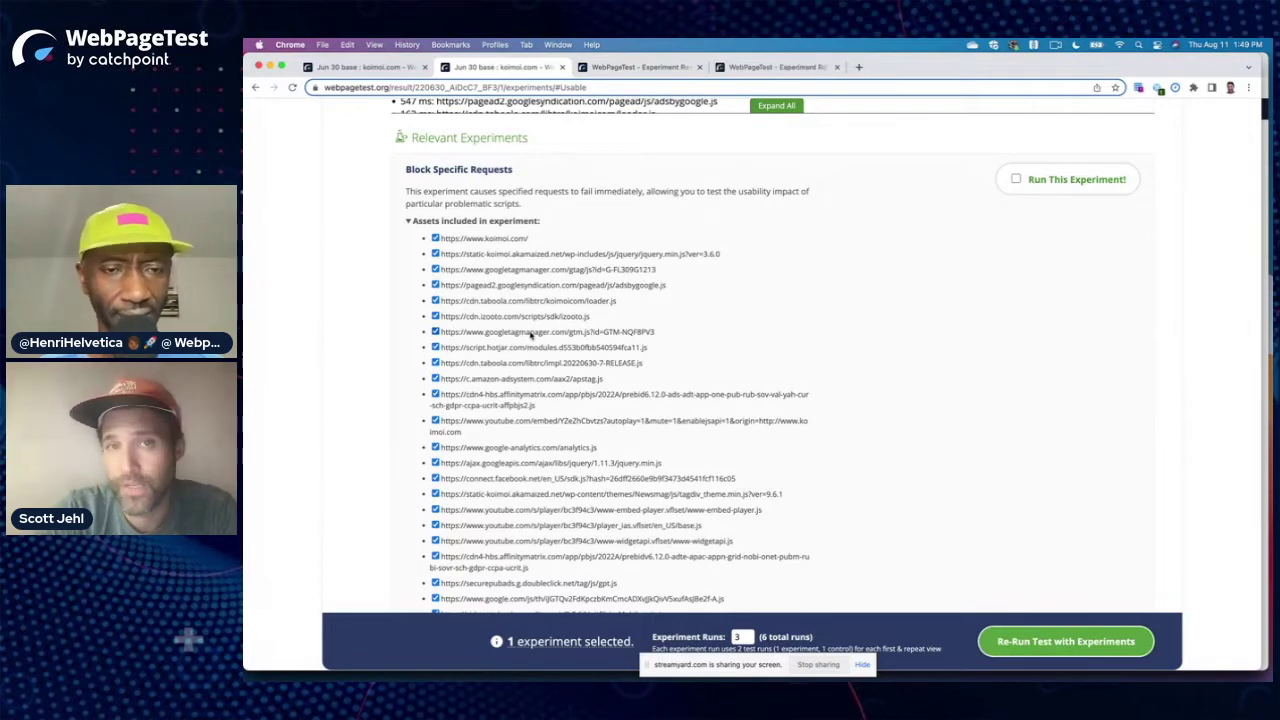
left_click(650, 68)
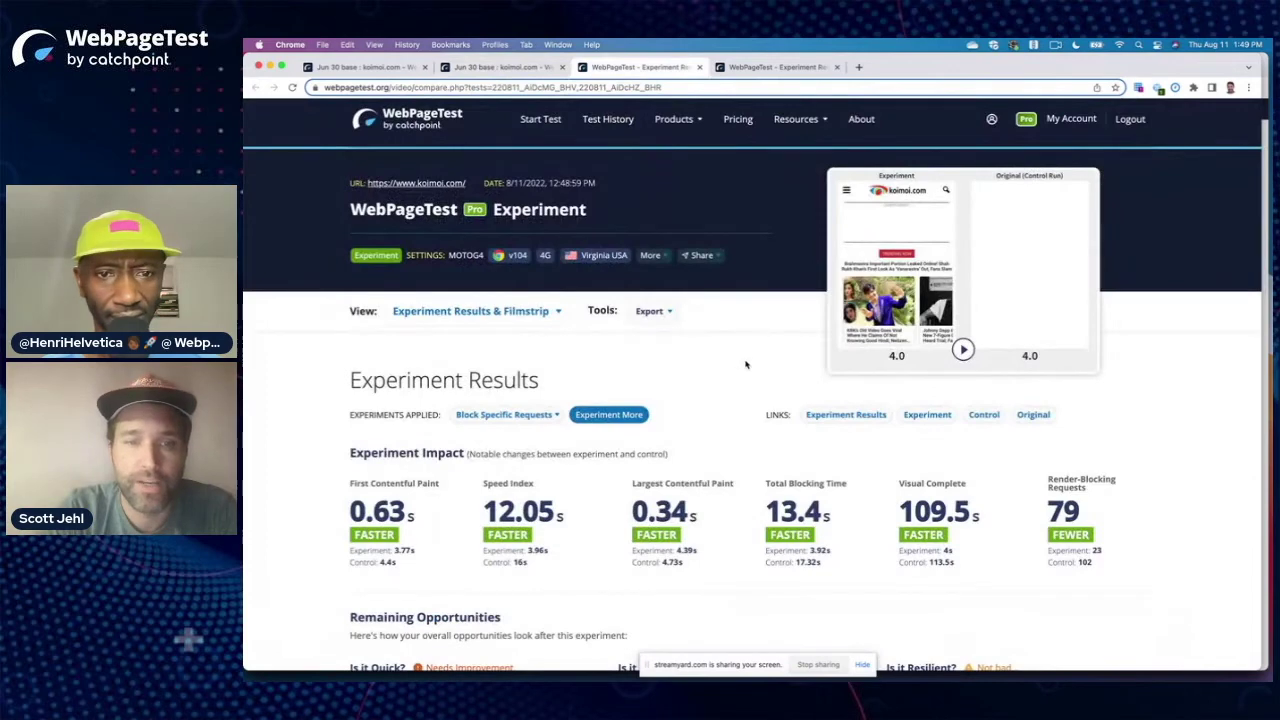
scroll(746, 355, "down", 2)
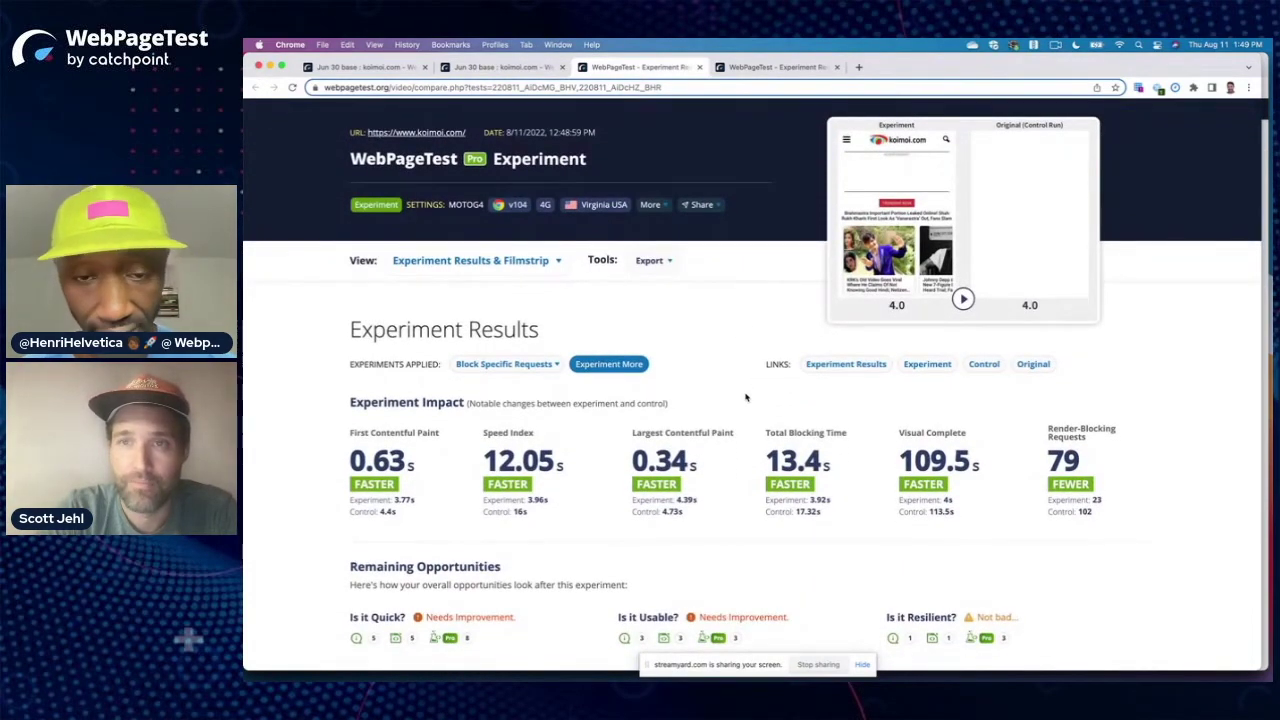
scroll(745, 397, "down", 5)
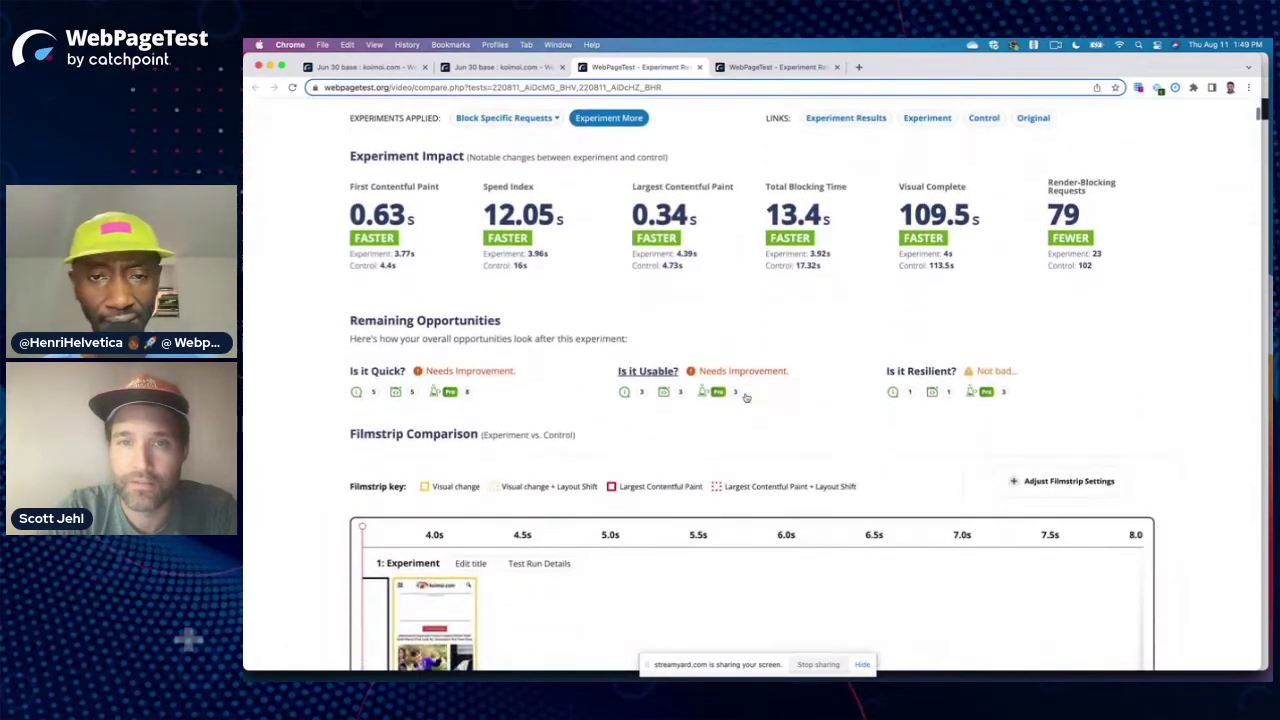
Step: Review the Experiment Impact and Remaining Opportunities sections, including the list of assets covered by the Block Specific Requests experiment
scroll(745, 397, "down", 2)
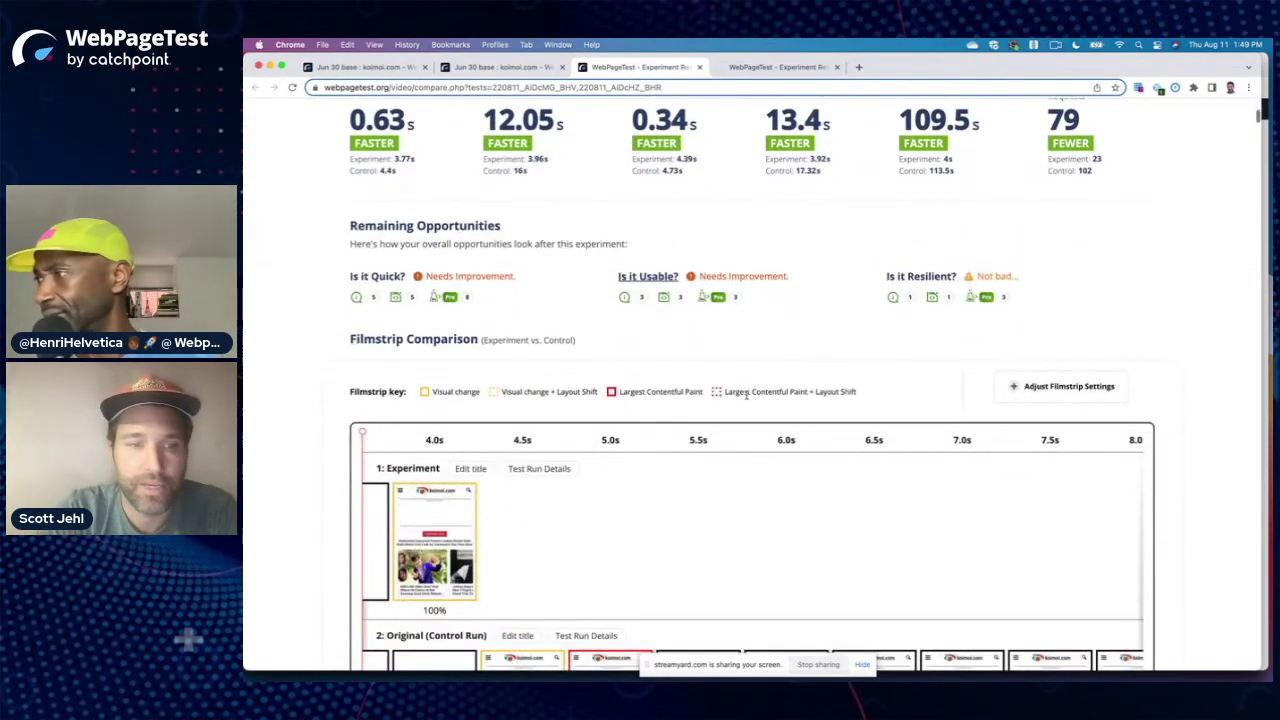
scroll(746, 397, "up", 1)
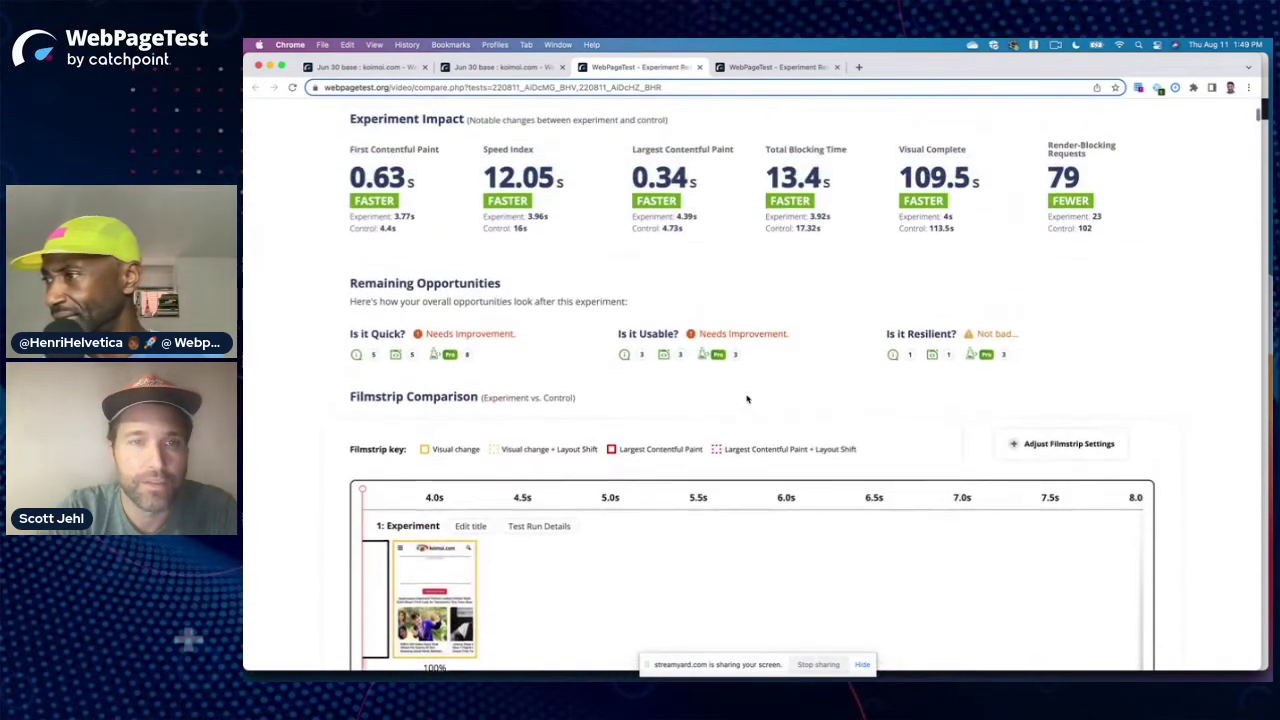
scroll(746, 399, "up", 1)
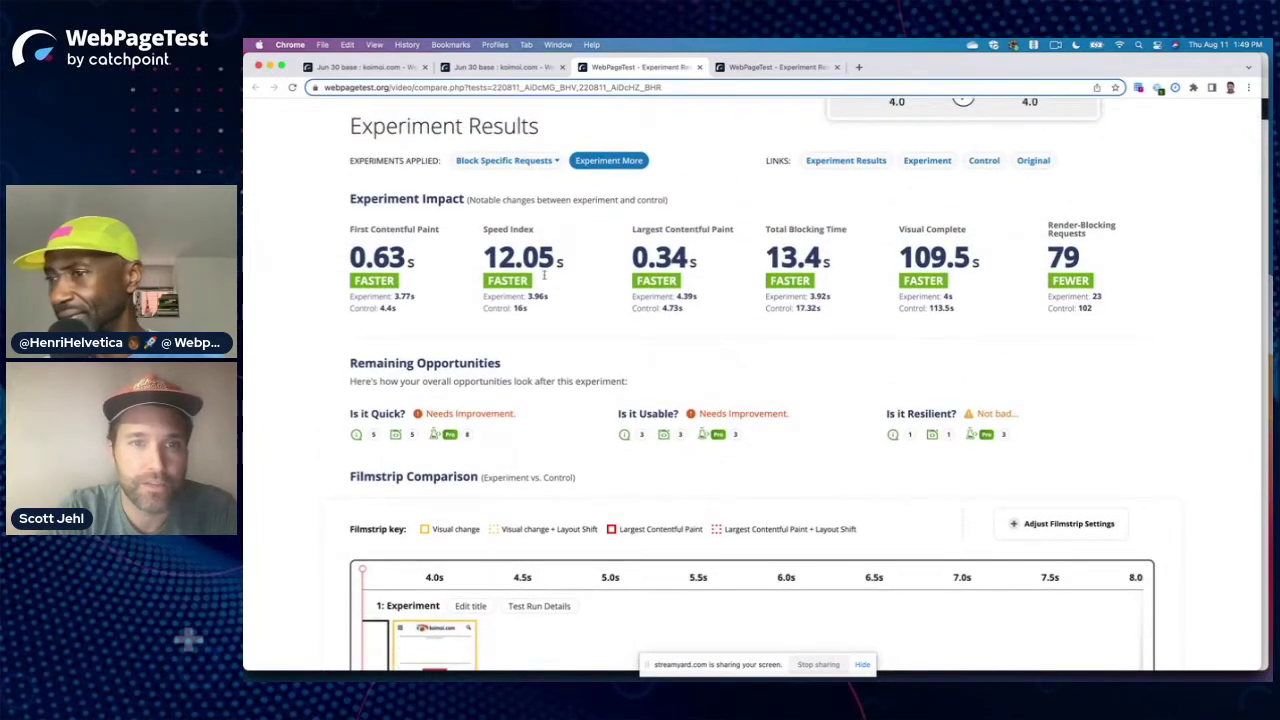
scroll(608, 267, "up", 1)
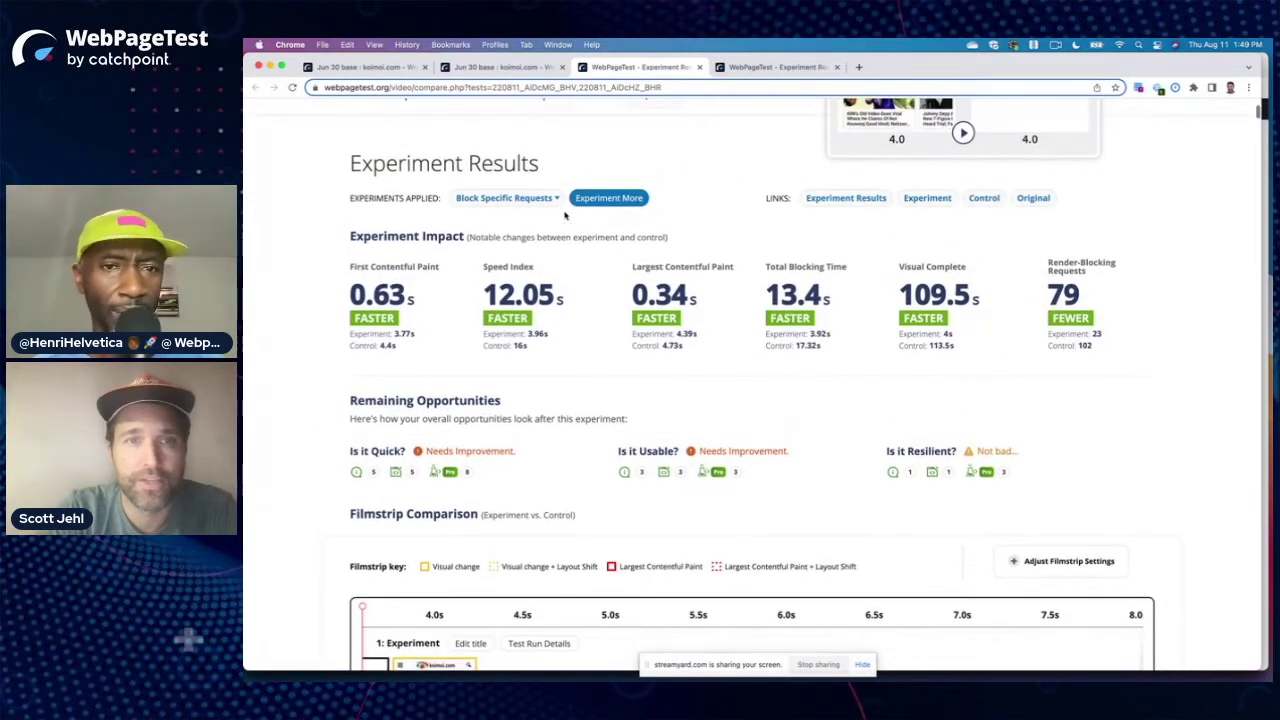
left_click(557, 199)
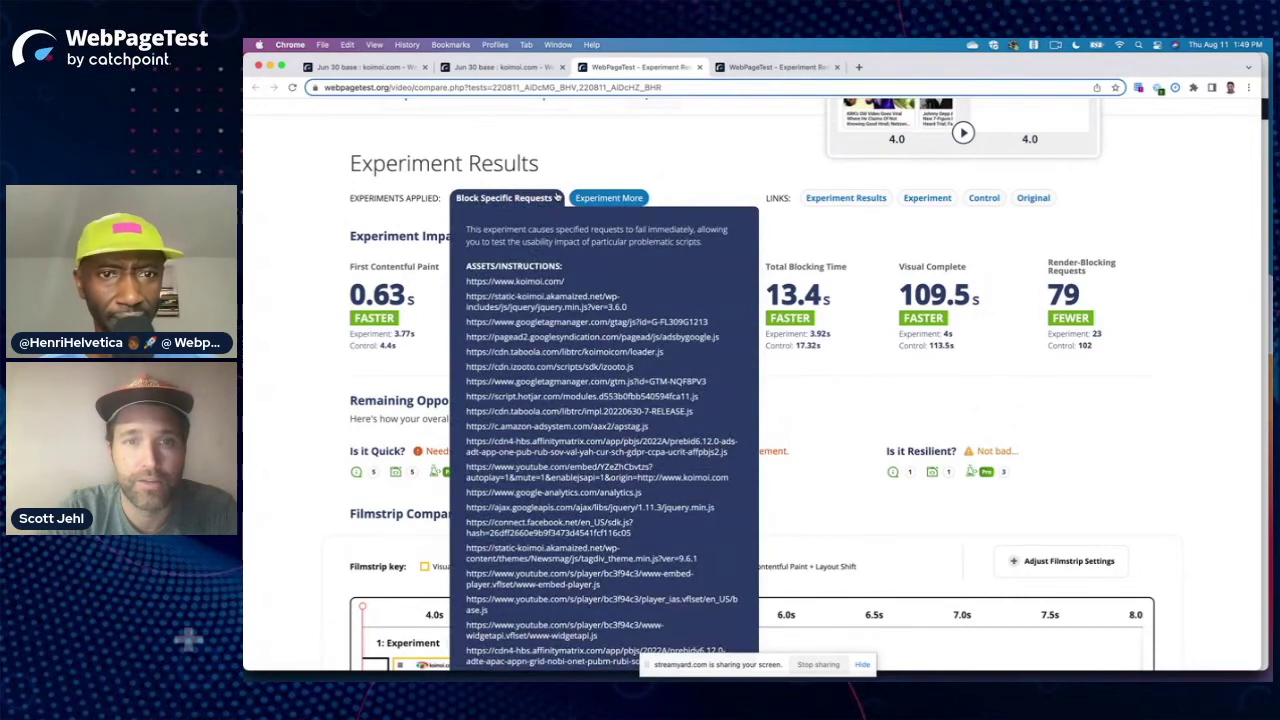
left_click(557, 199)
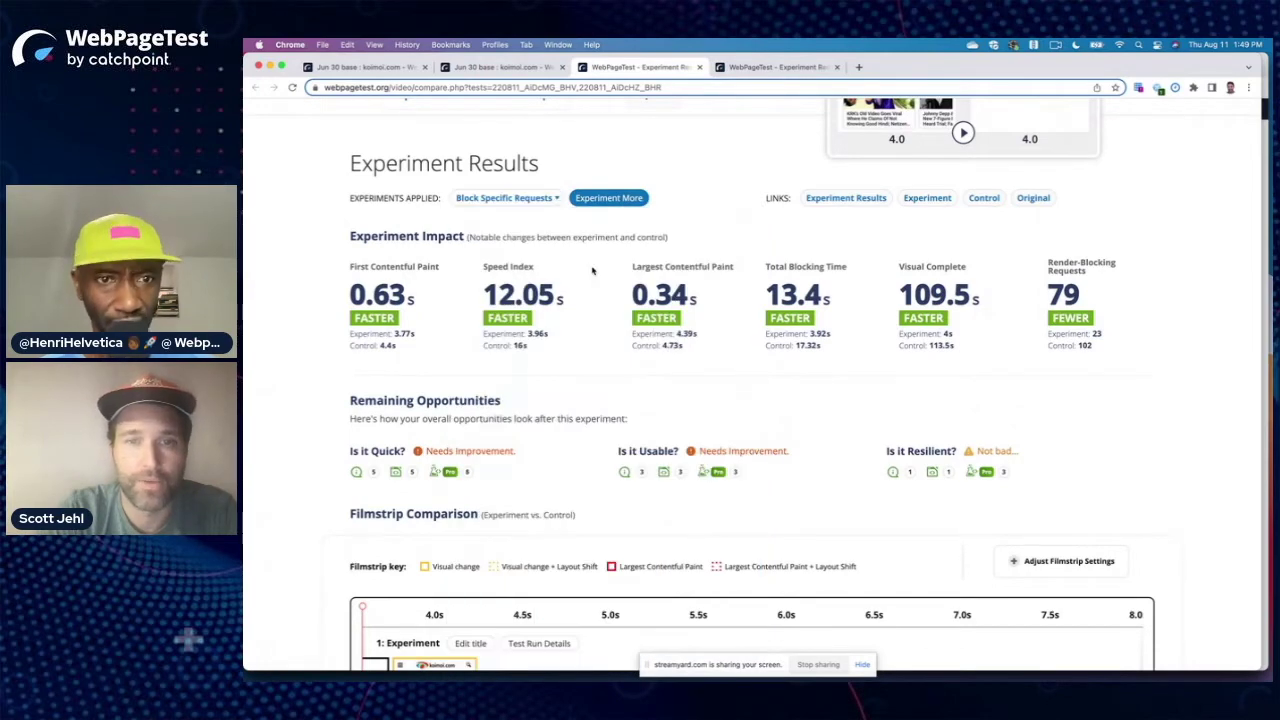
Step: Highlight the Total Blocking Time improvement and its control value under Experiment Impact
left_click_drag(830, 298, 766, 295)
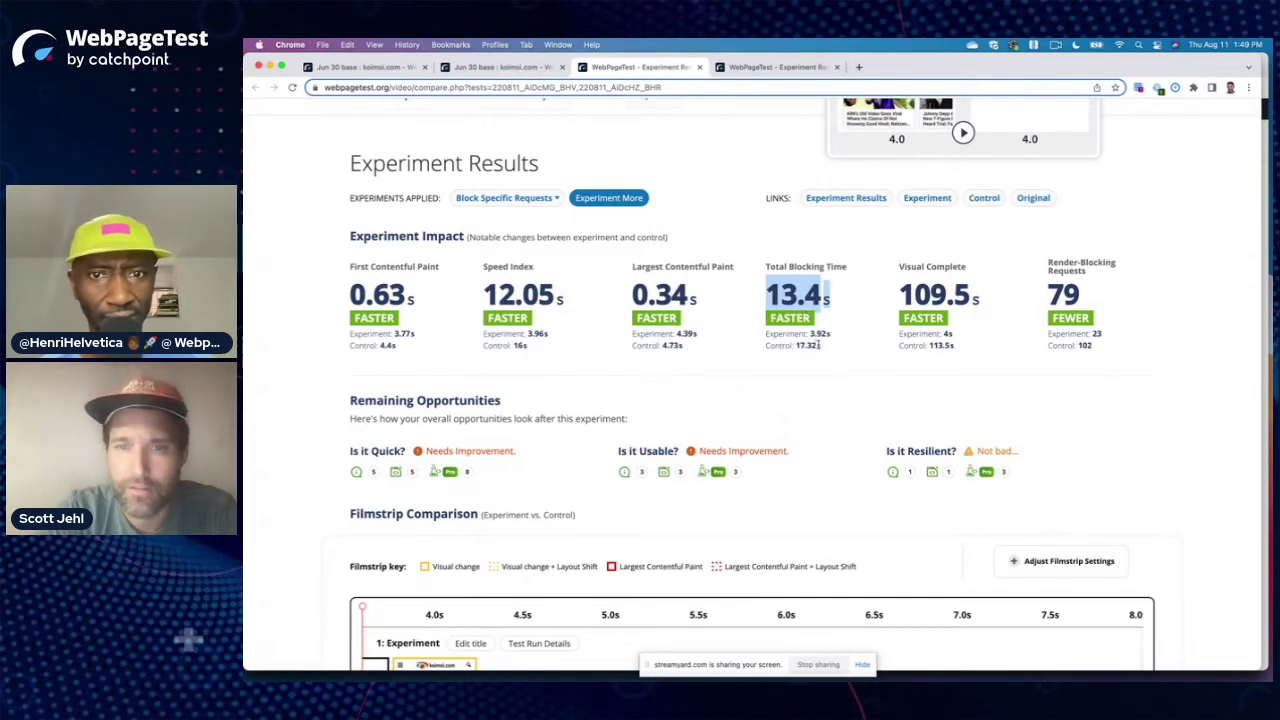
left_click_drag(820, 345, 797, 346)
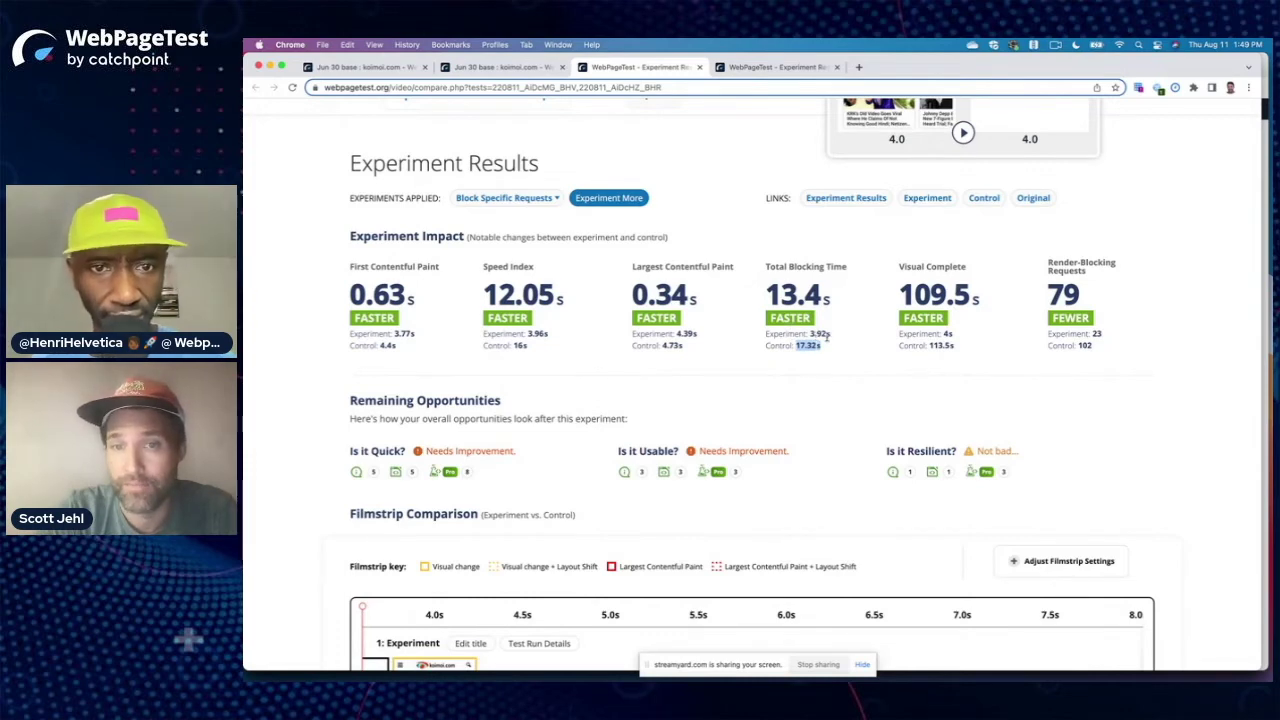
left_click_drag(830, 296, 773, 287)
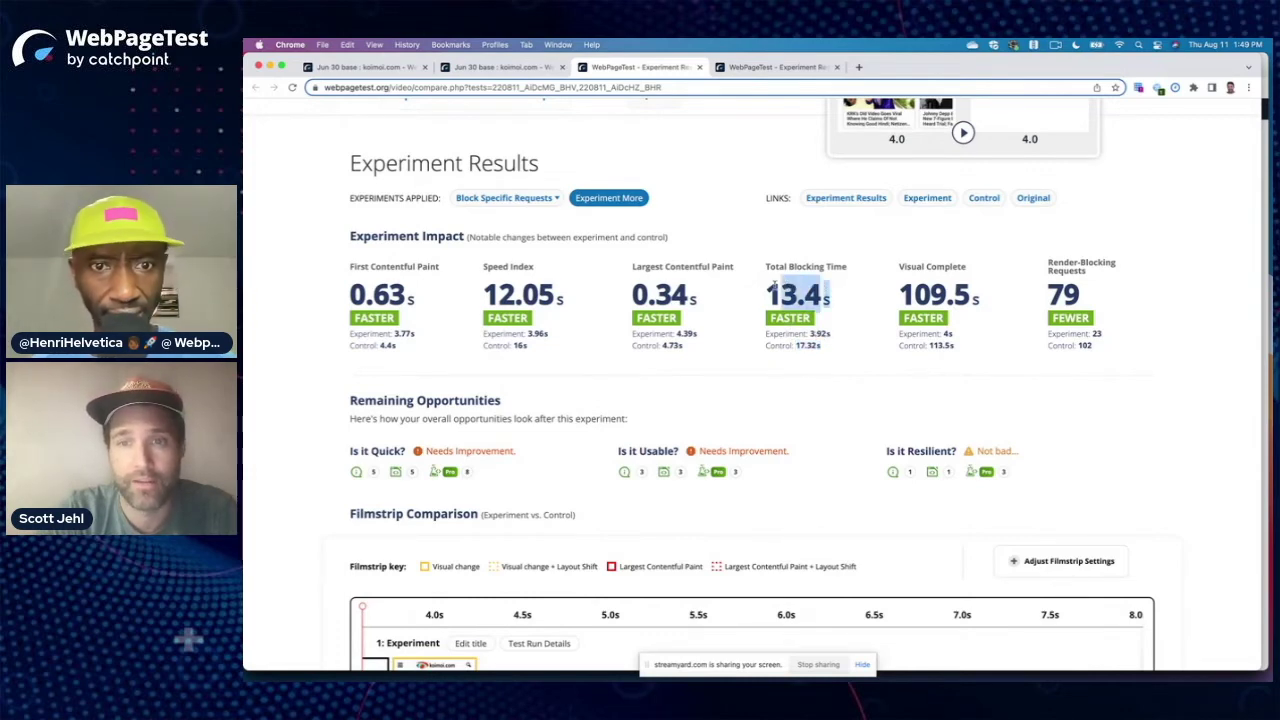
Step: Compare the experiment and control run filmstrips past the 10-second mark, and return to the Experiment Impact metrics
scroll(880, 317, "down", 5)
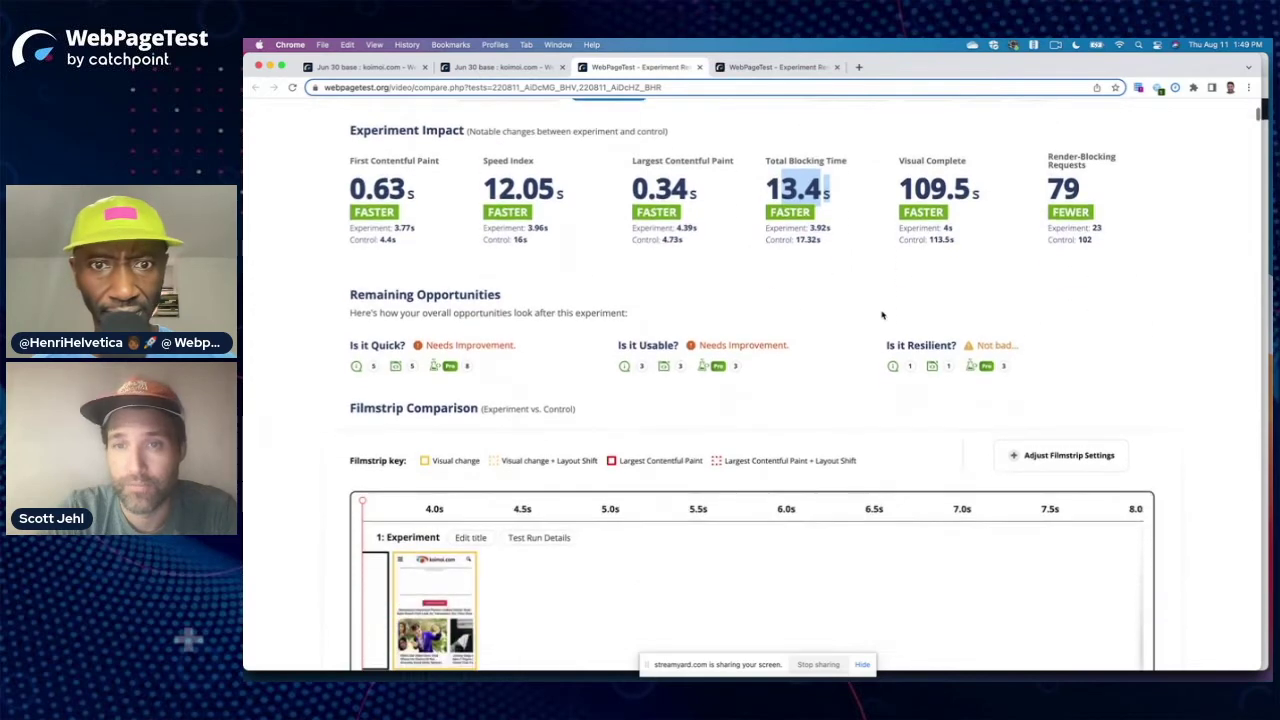
scroll(882, 319, "down", 3)
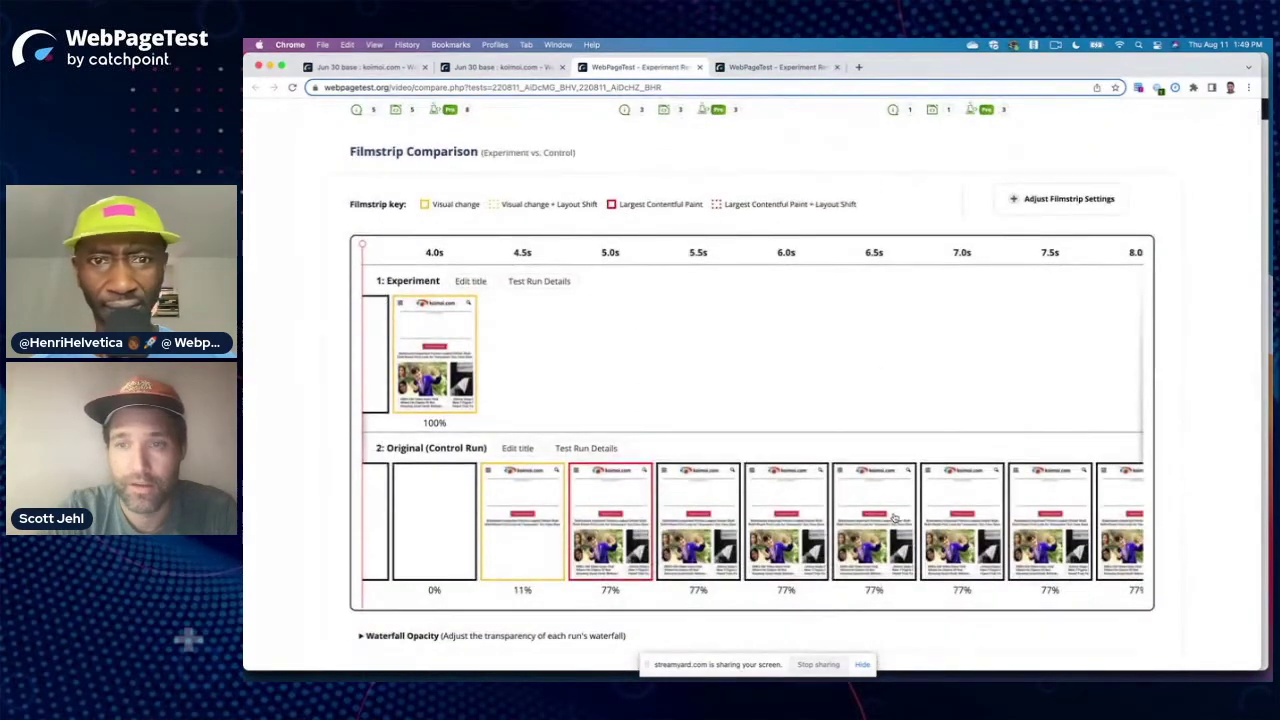
scroll(889, 515, "right", 5)
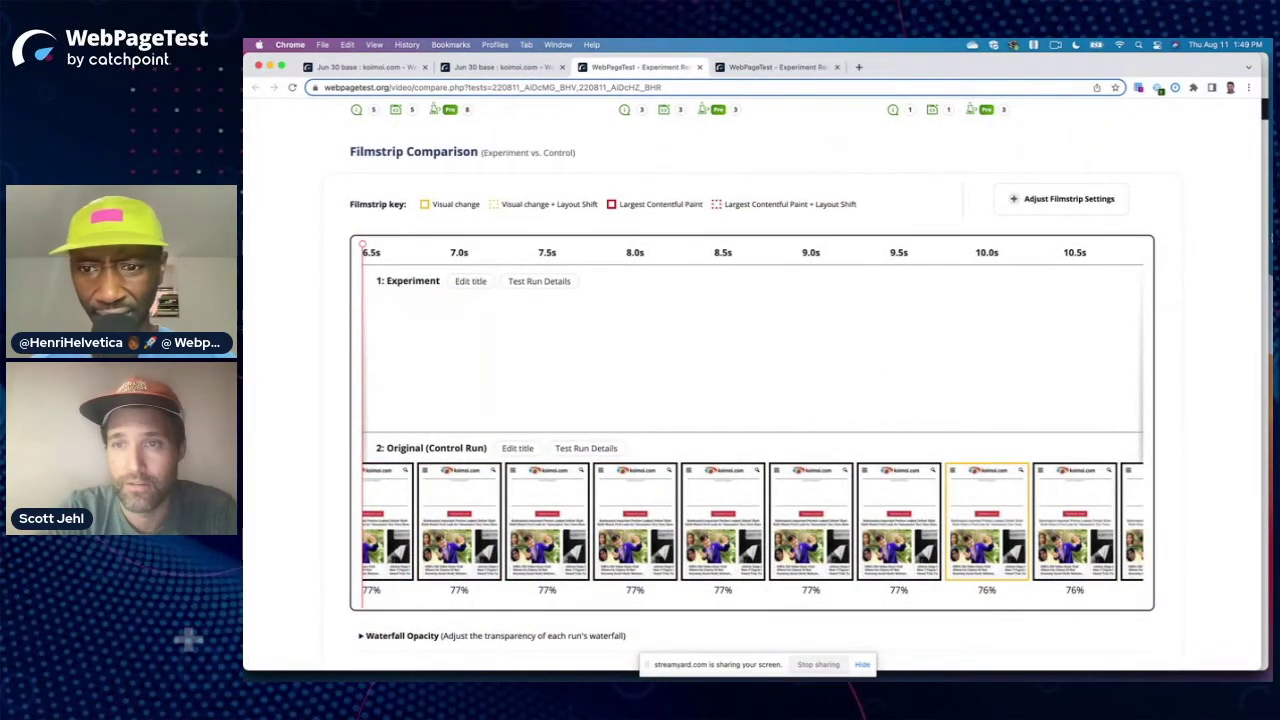
scroll(975, 234, "up", 5)
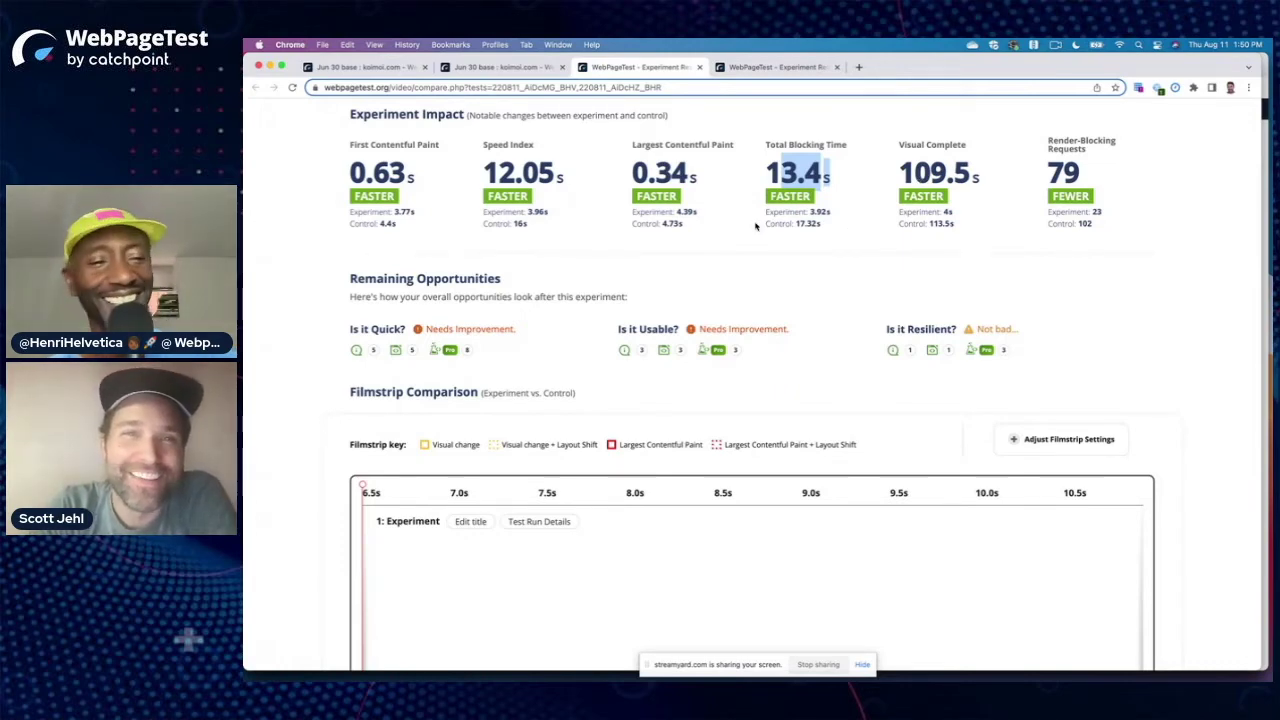
scroll(755, 226, "up", 2)
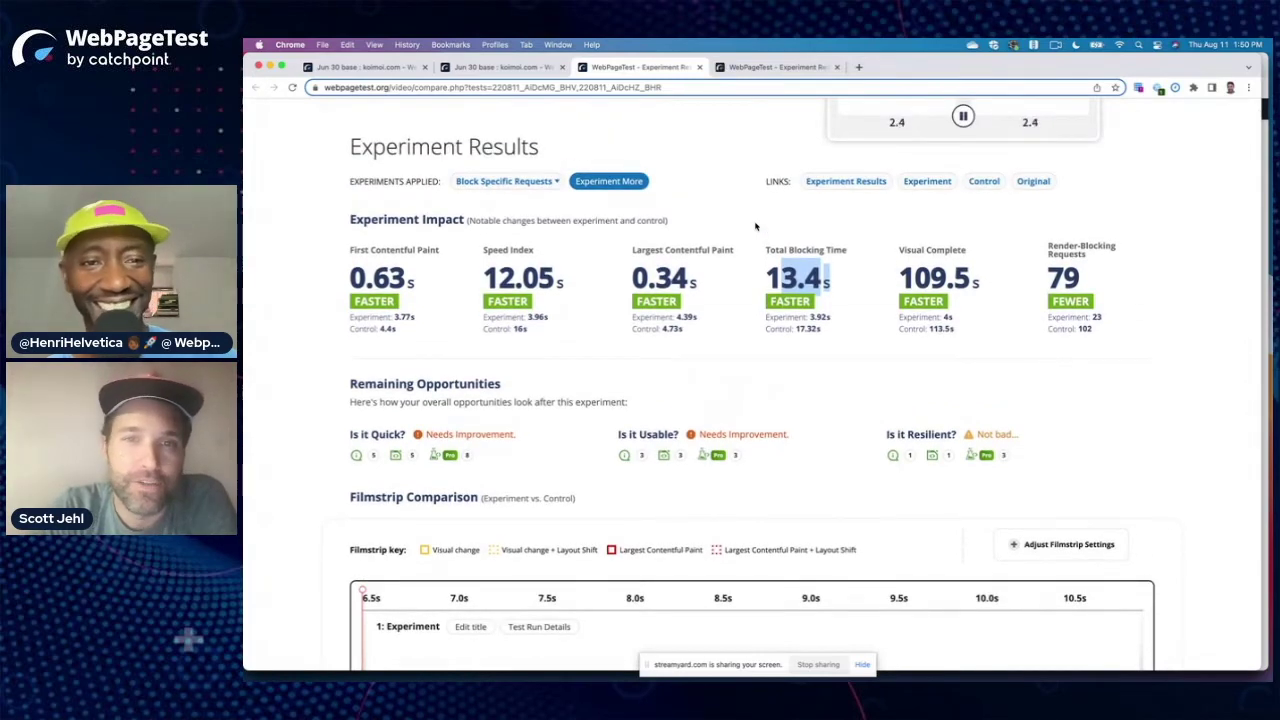
left_click(789, 230)
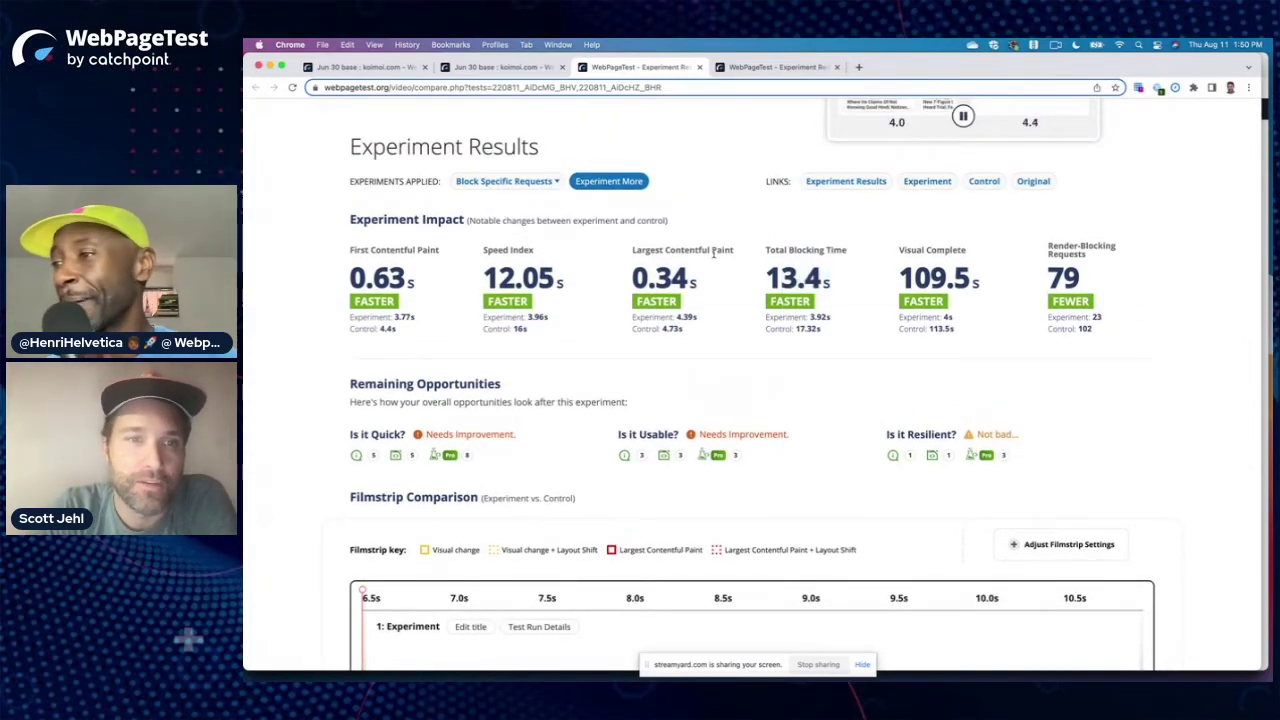
Step: Check the test status of the koimoi.com Defer Render-Blocking Scripts experiment
scroll(735, 256, "up", 3)
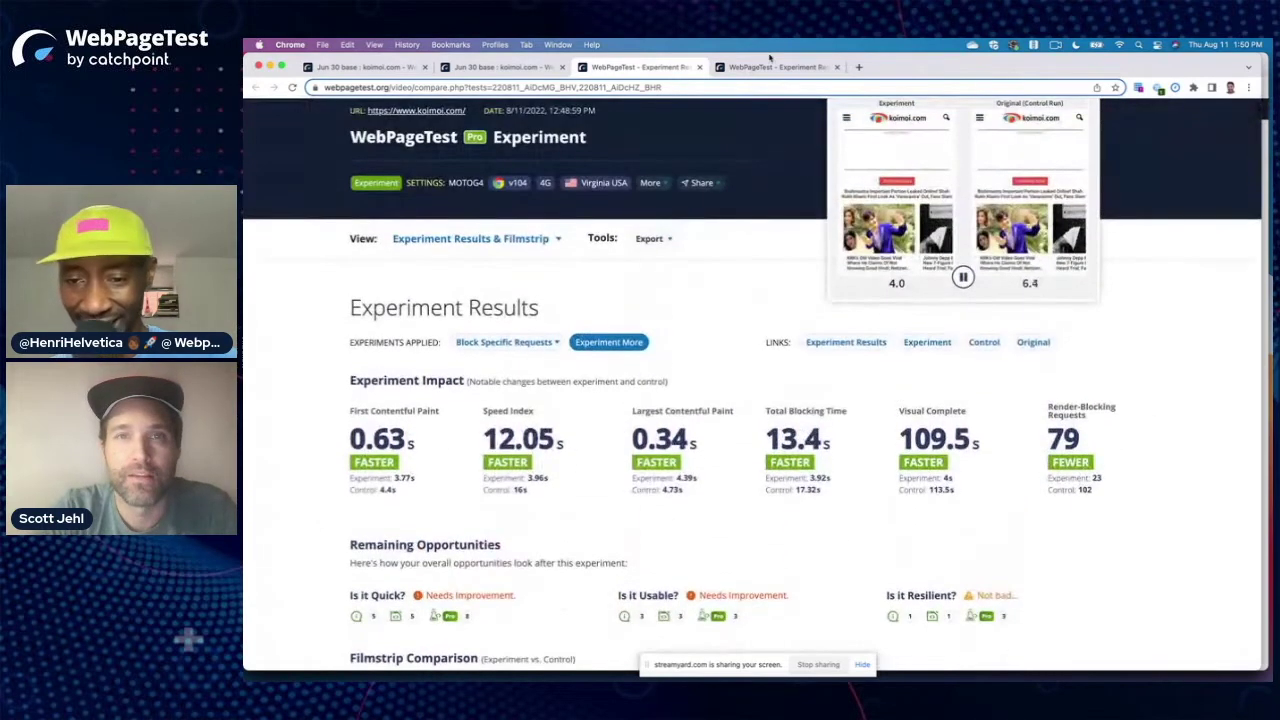
right_click(764, 67)
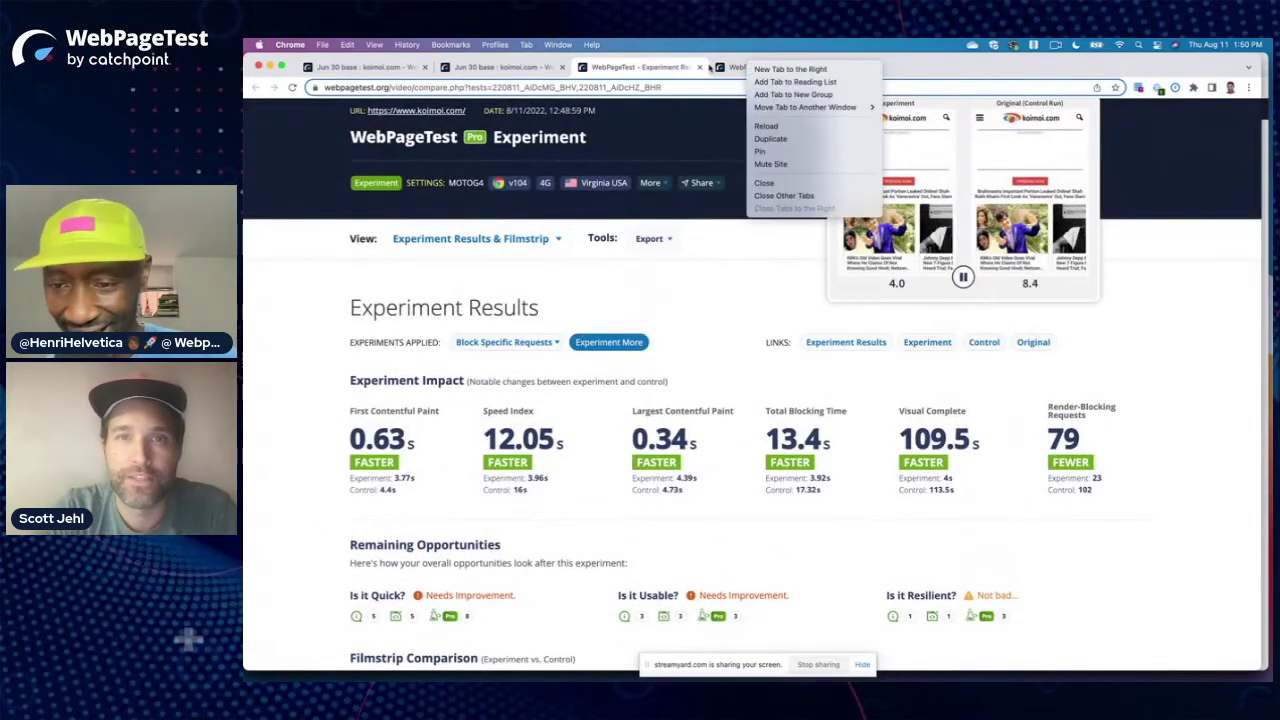
key("Escape")
left_click(755, 67)
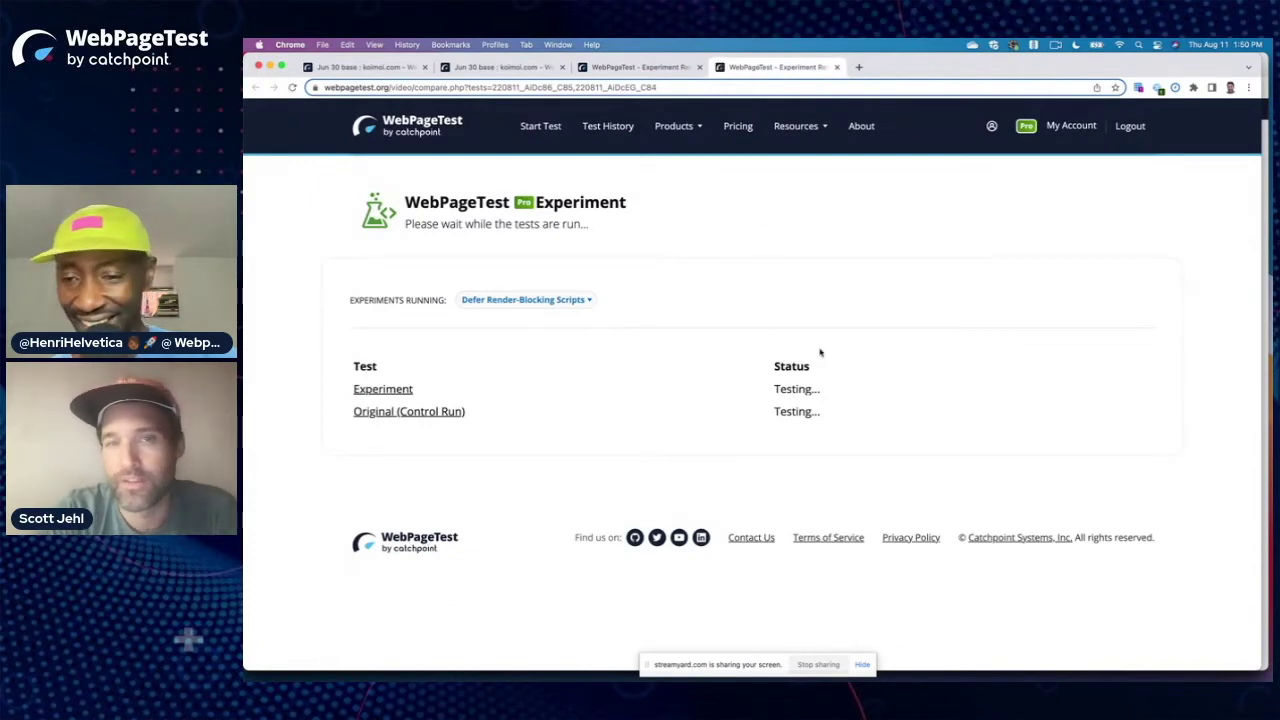
left_click(557, 44)
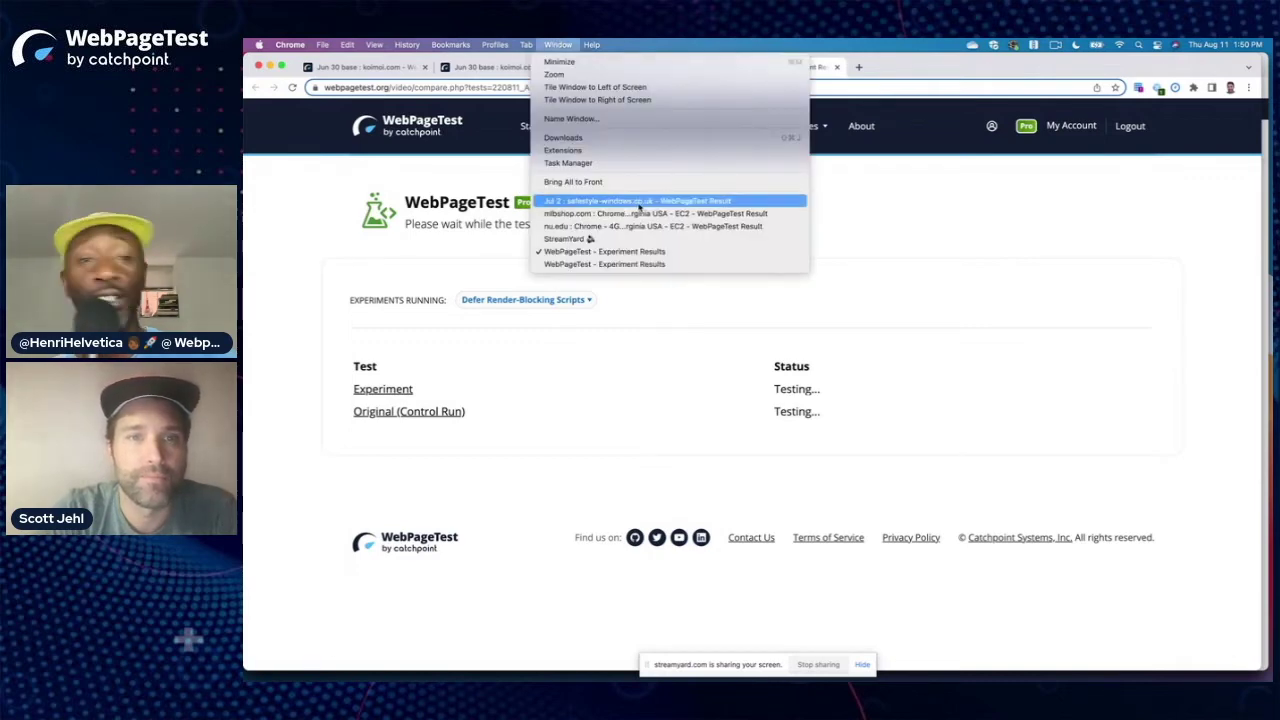
left_click(639, 204)
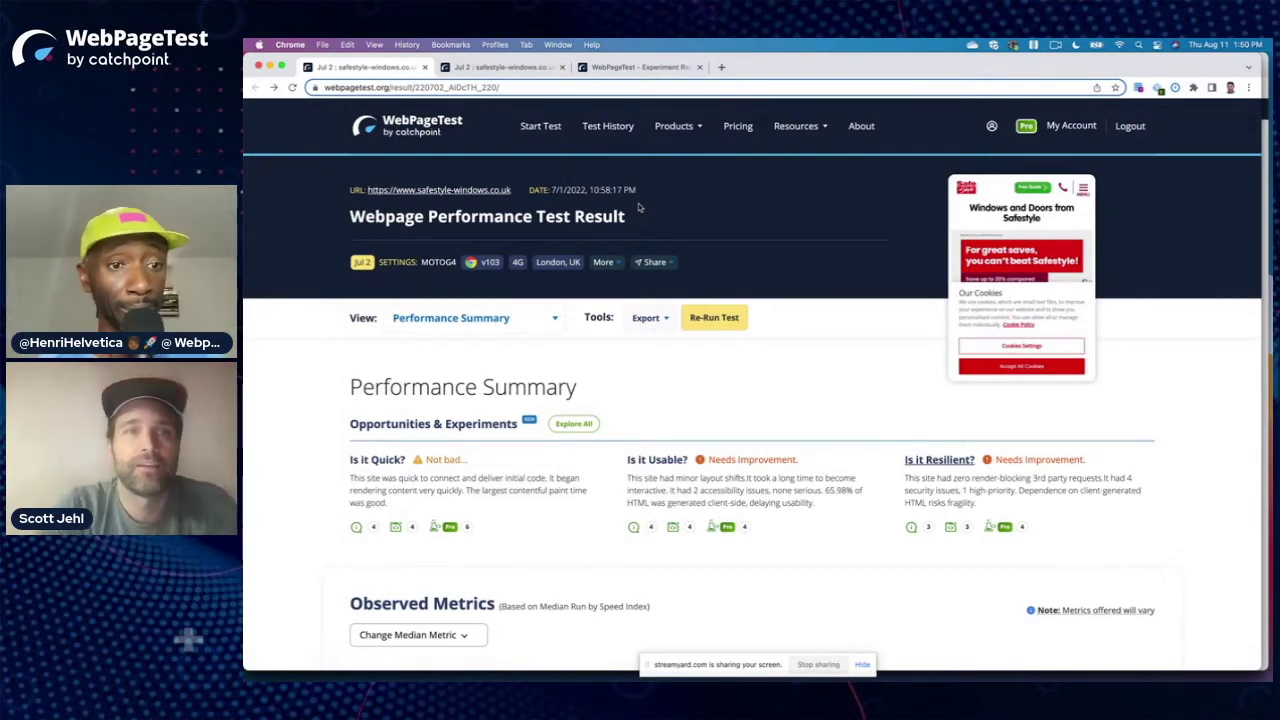
left_click(558, 44)
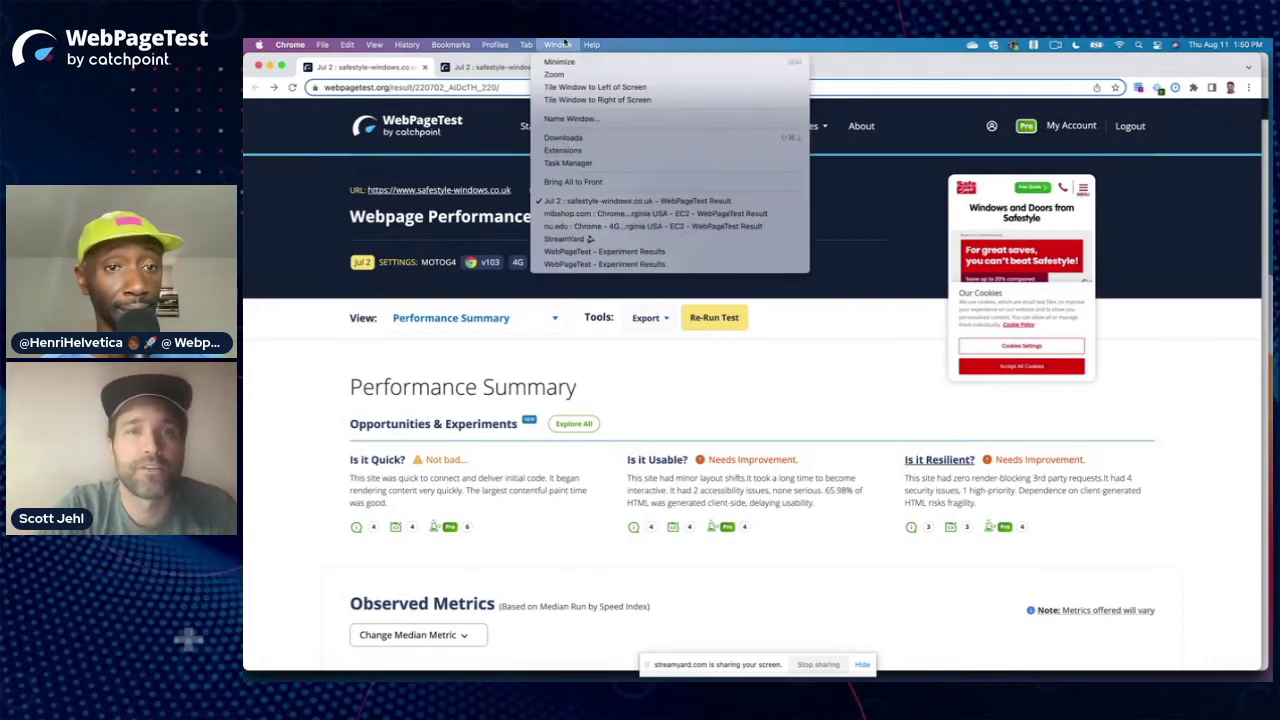
left_click(608, 252)
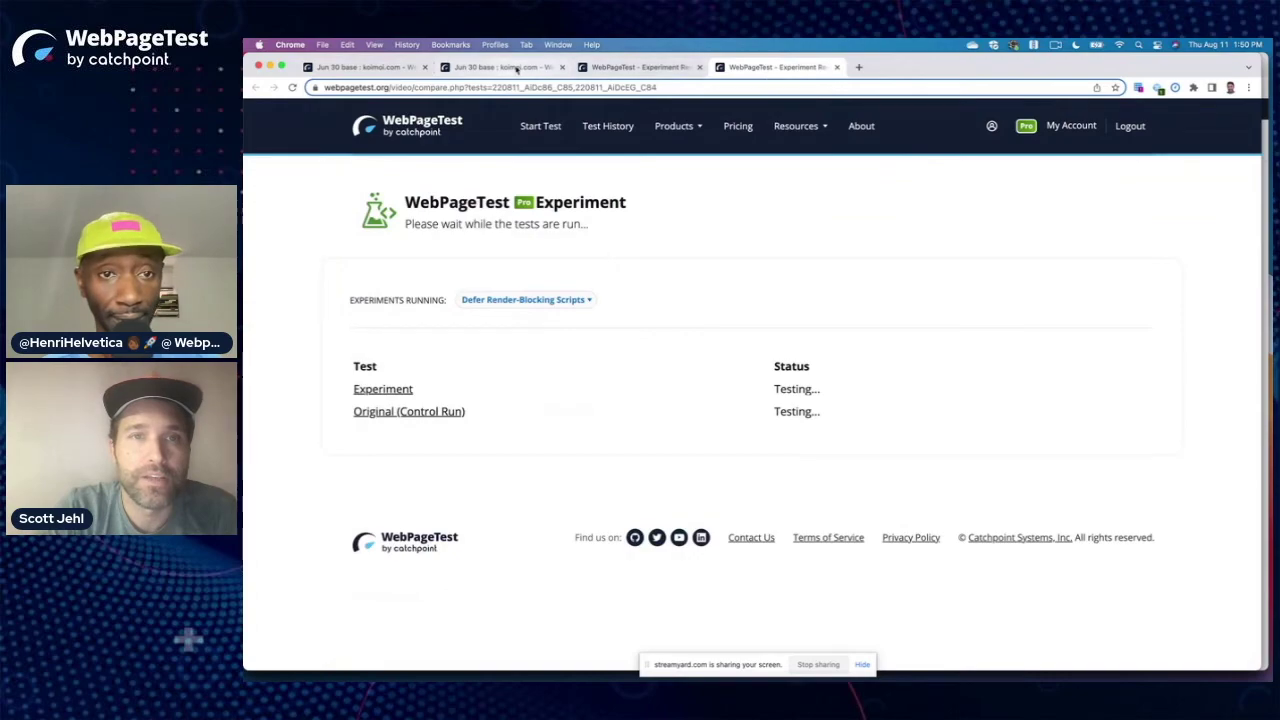
Step: Open the Request Map for the Jun 30 base koimoi.com test result
left_click(515, 67)
left_click(398, 67)
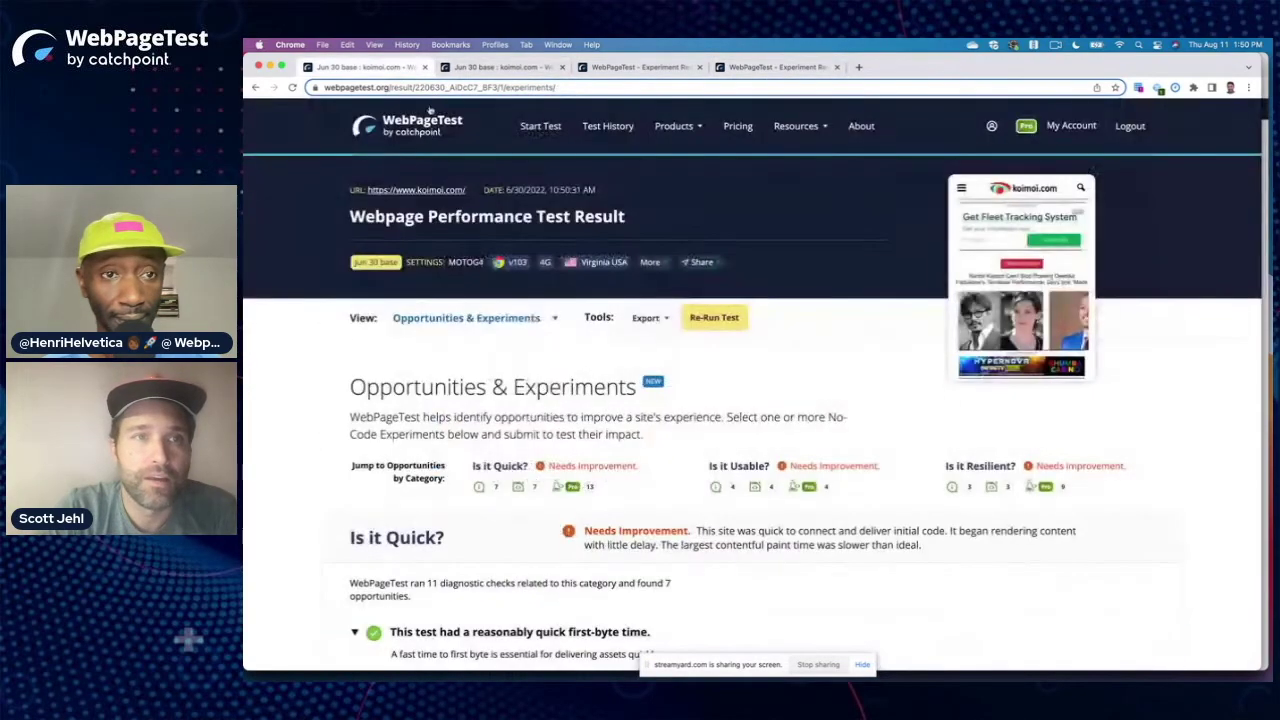
left_click(524, 318)
scroll(525, 335, "down", 5)
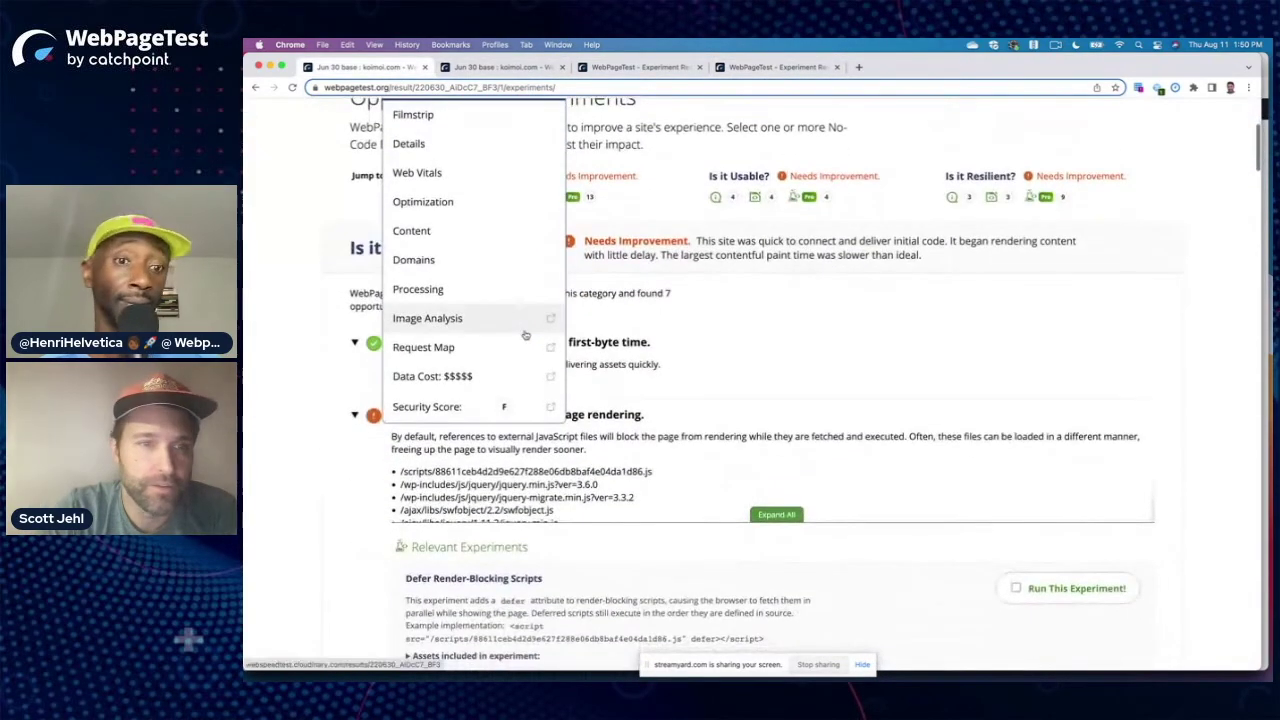
left_click(470, 349)
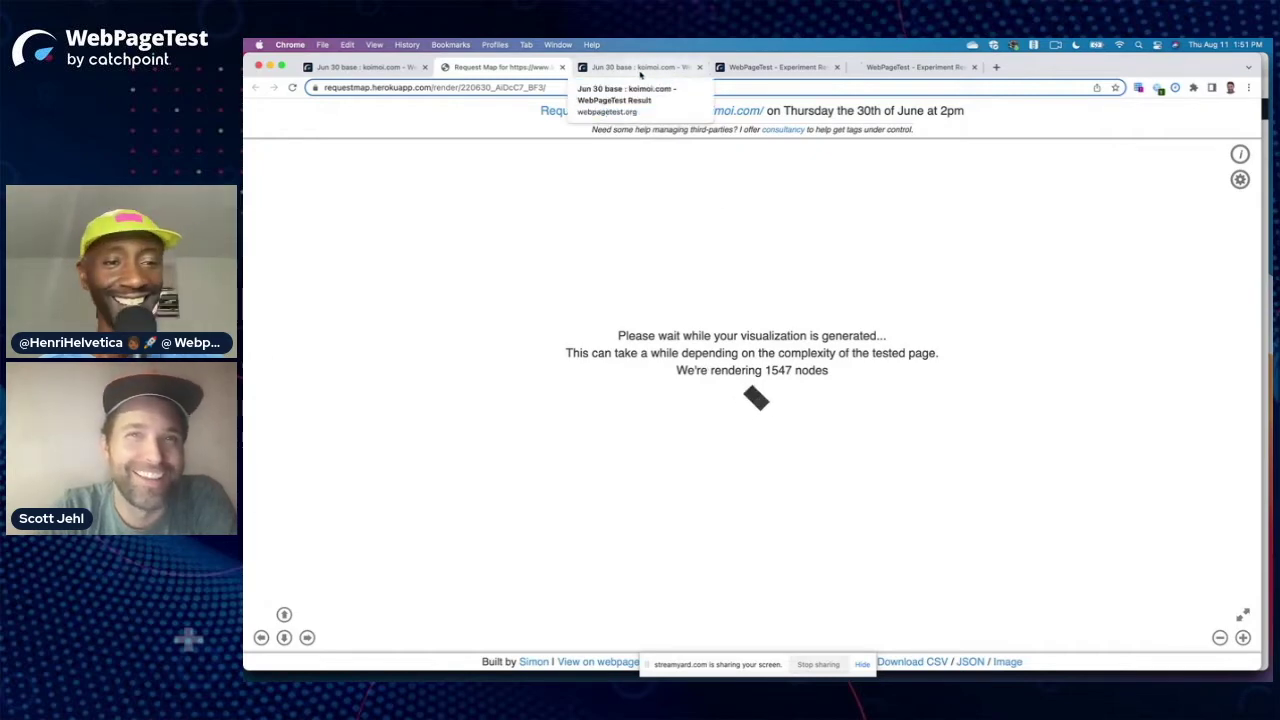
Step: Recheck the Defer Render-Blocking Scripts experiment's status and return to the koimoi.com Request Map
left_click(924, 69)
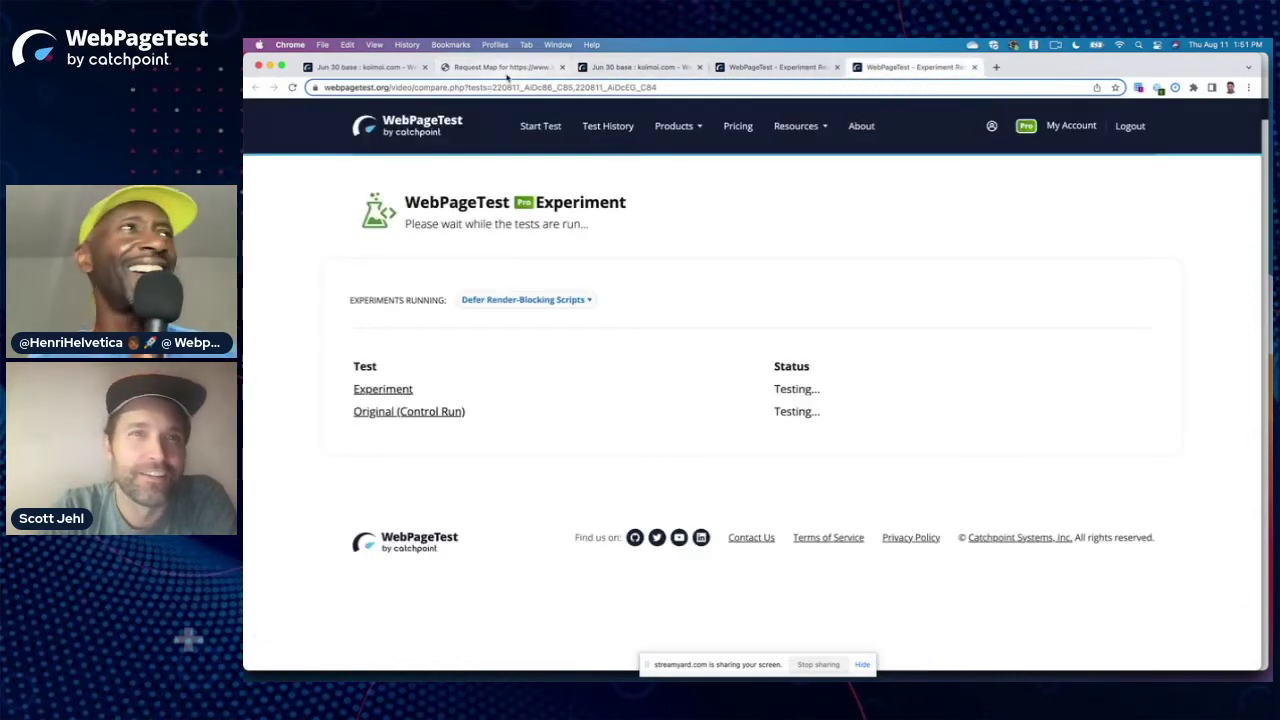
left_click(497, 70)
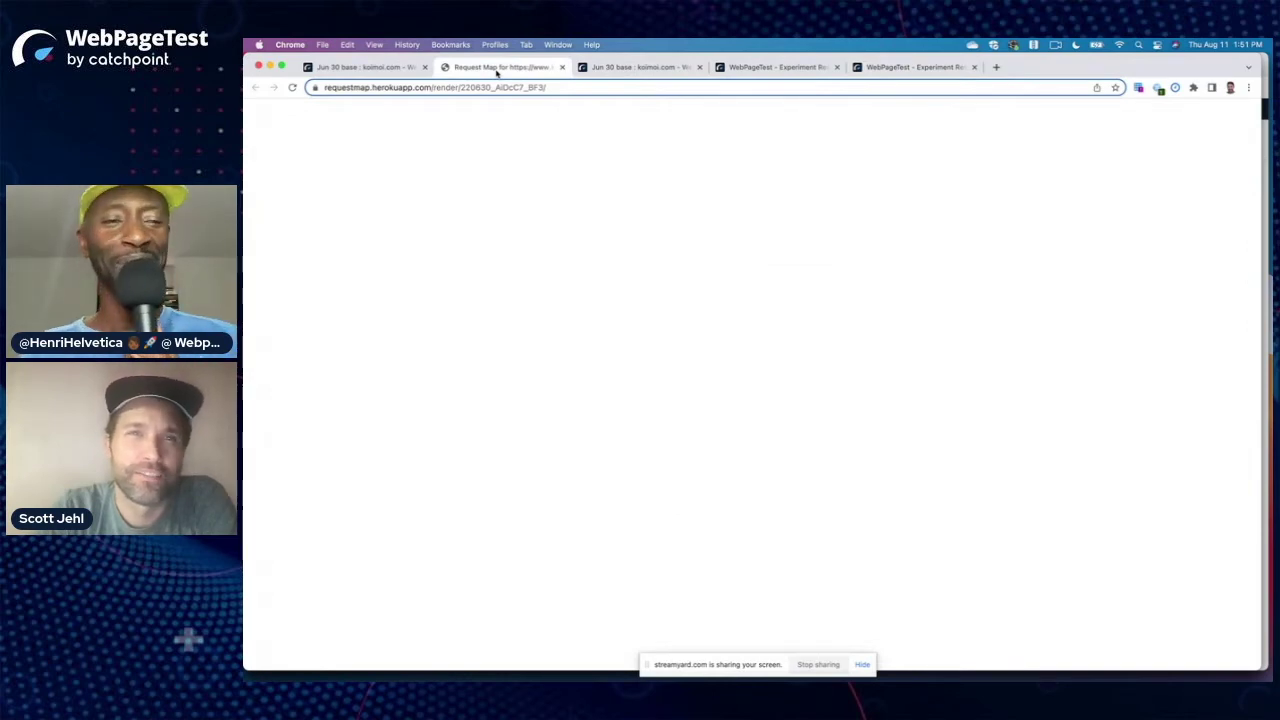
left_click(560, 43)
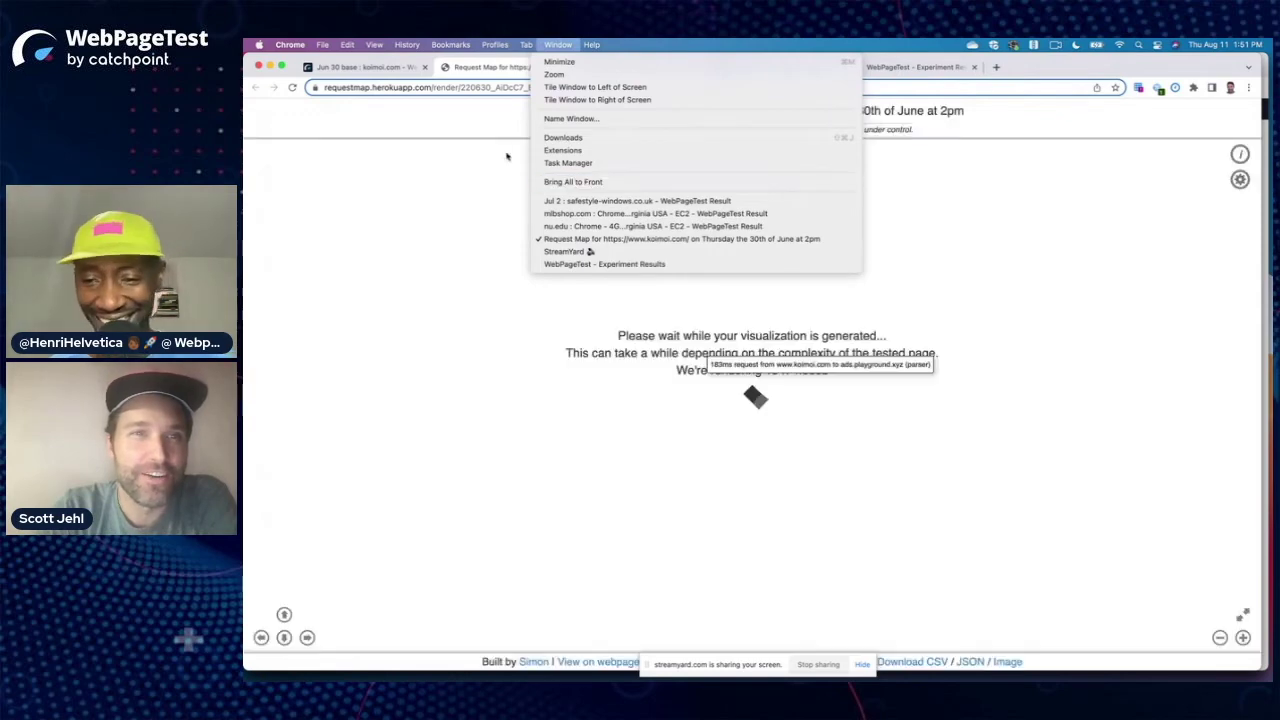
left_click(493, 85)
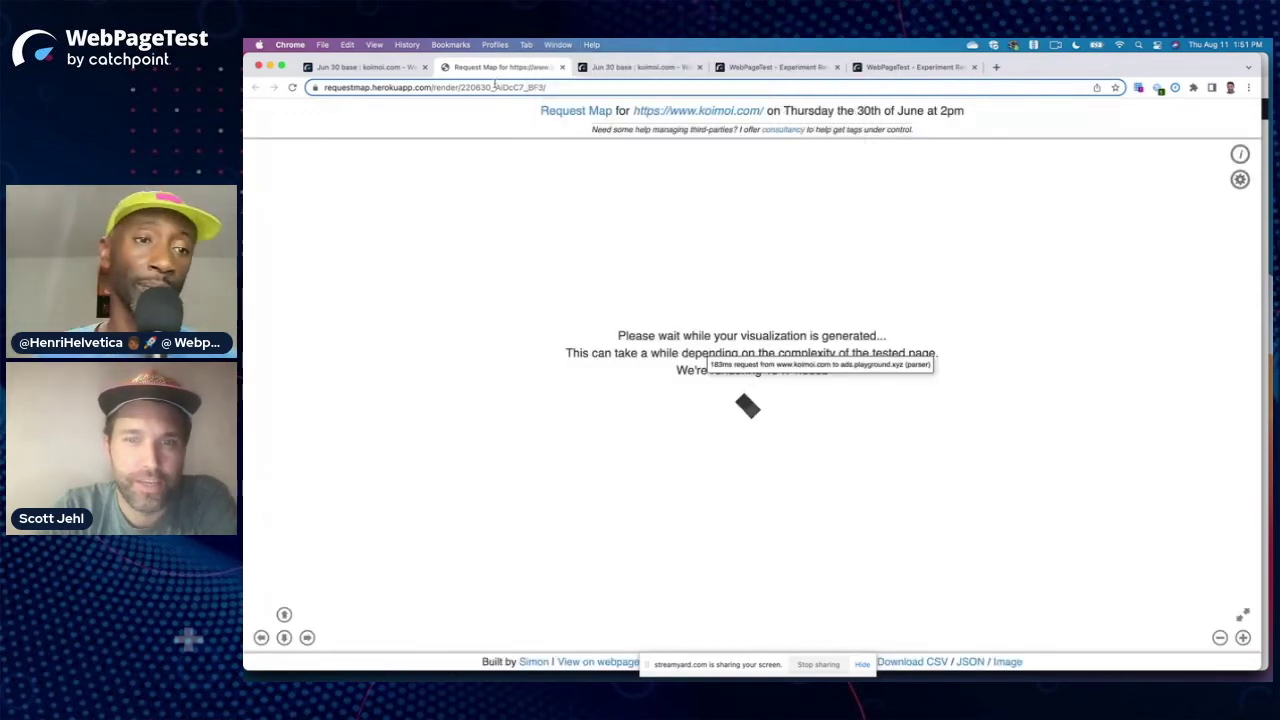
Step: Switch to the safestyle-windows.co.uk result window and review its Performance Summary, test settings and Observed Metrics
left_click(555, 46)
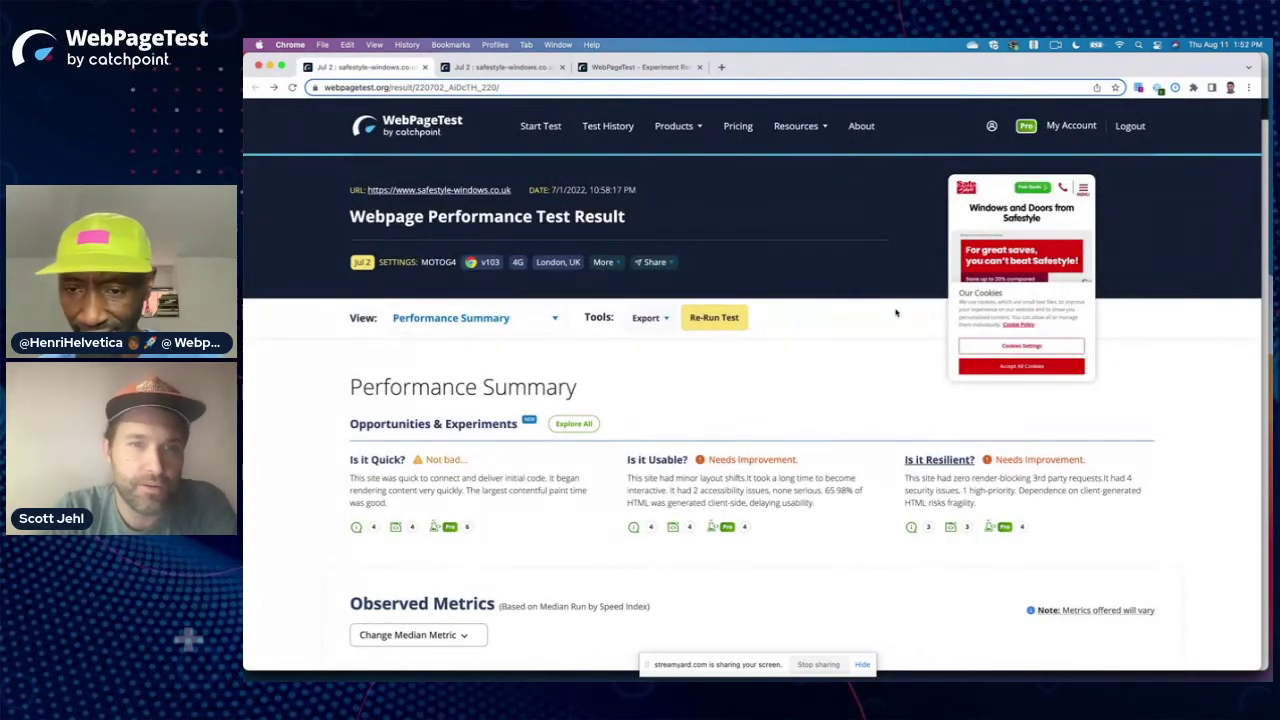
scroll(896, 313, "down", 2)
scroll(896, 313, "down", 6)
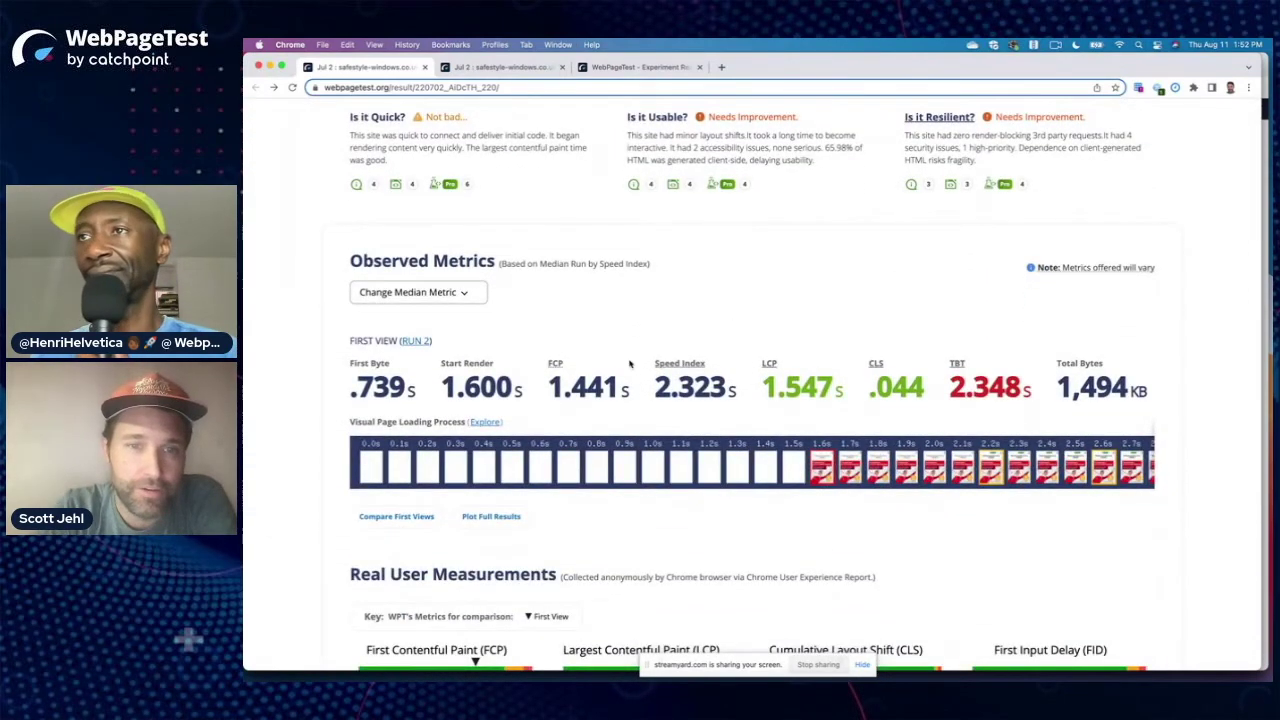
scroll(630, 365, "up", 6)
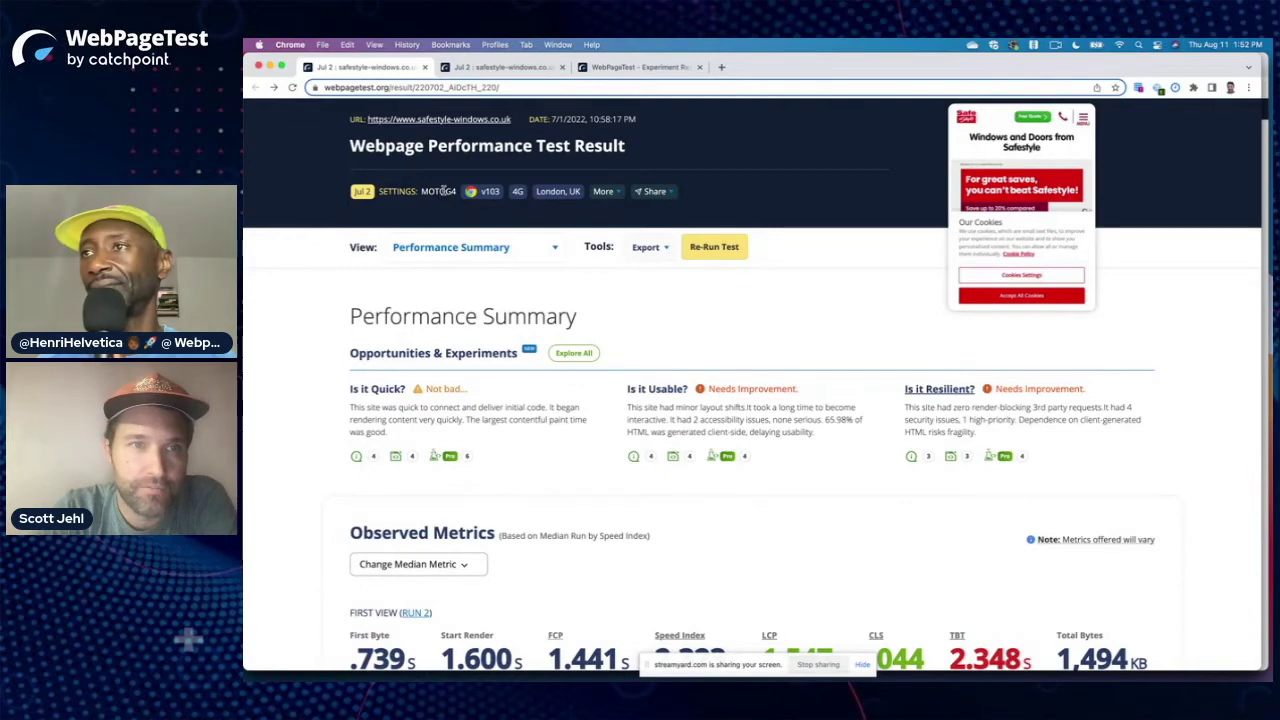
scroll(690, 343, "down", 5)
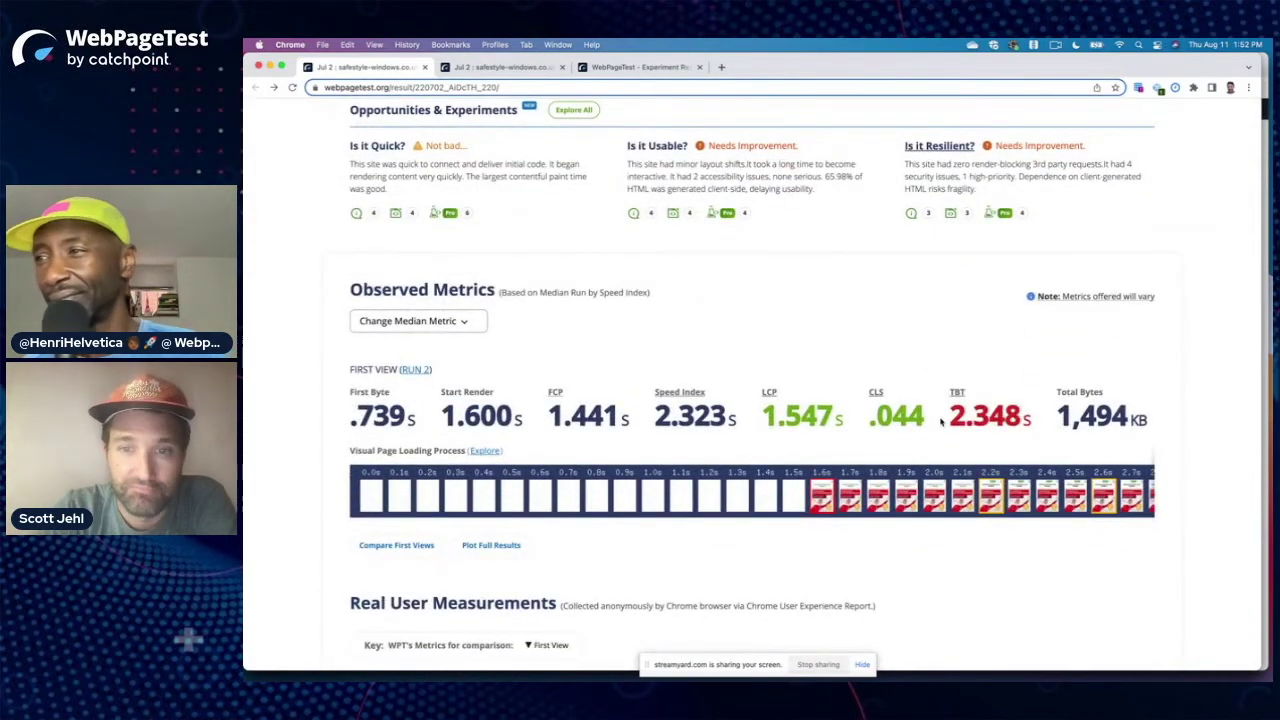
Step: Highlight the Total Blocking Time value in Observed Metrics and open its detailed breakdown with blocking time by script origin
left_click_drag(1024, 418, 942, 420)
left_click(913, 330)
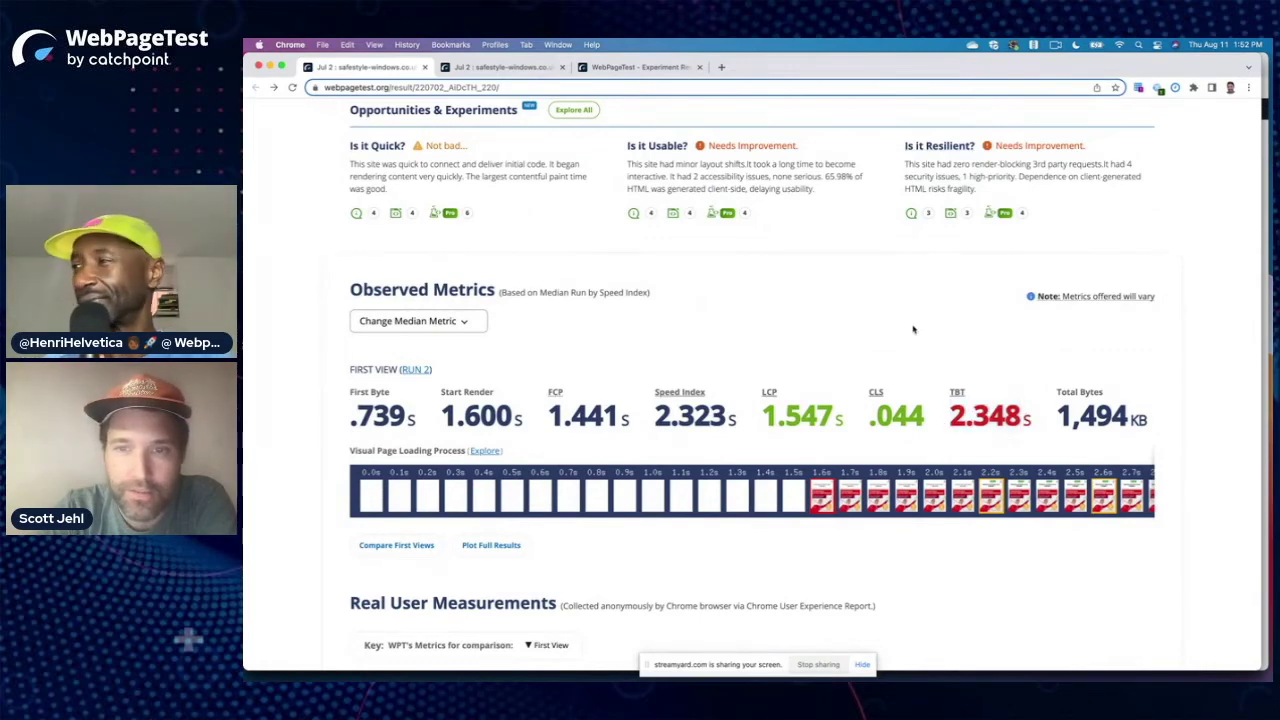
left_click(957, 394)
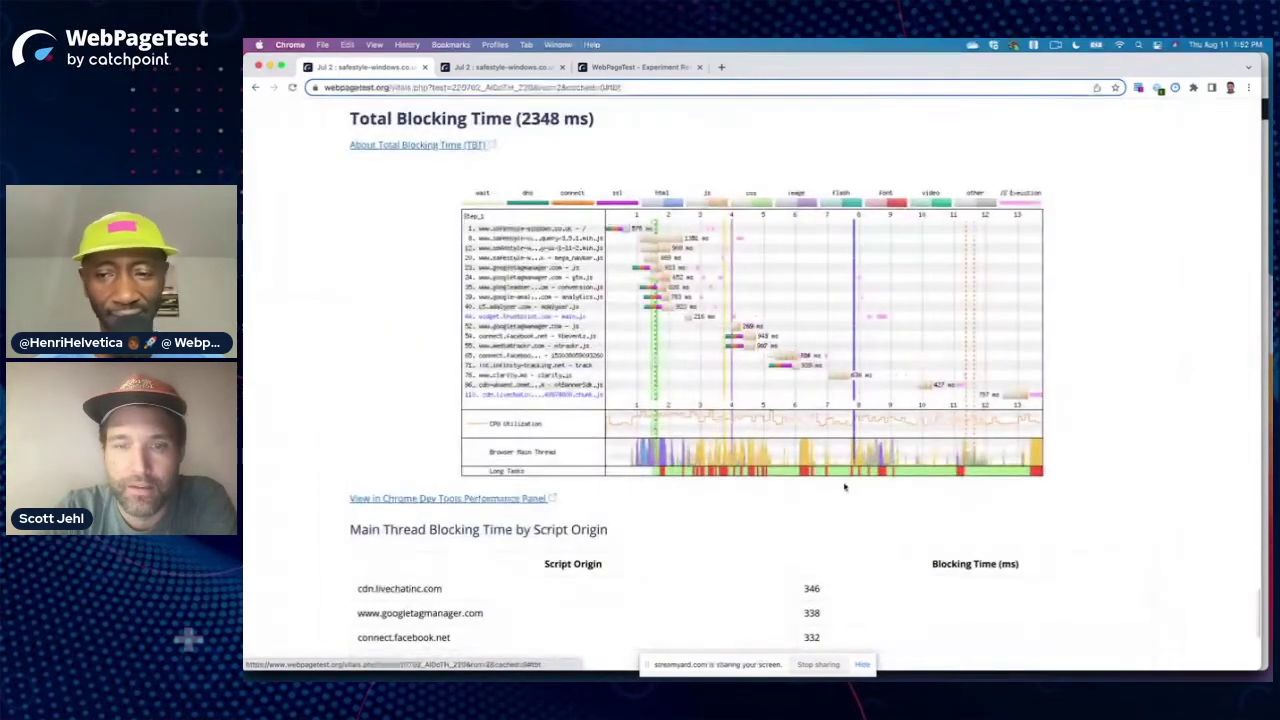
Step: Examine the main thread blocking time by script origin, highlighting cdn.livechatinc.com and connect.facebook.net
scroll(846, 486, "down", 5)
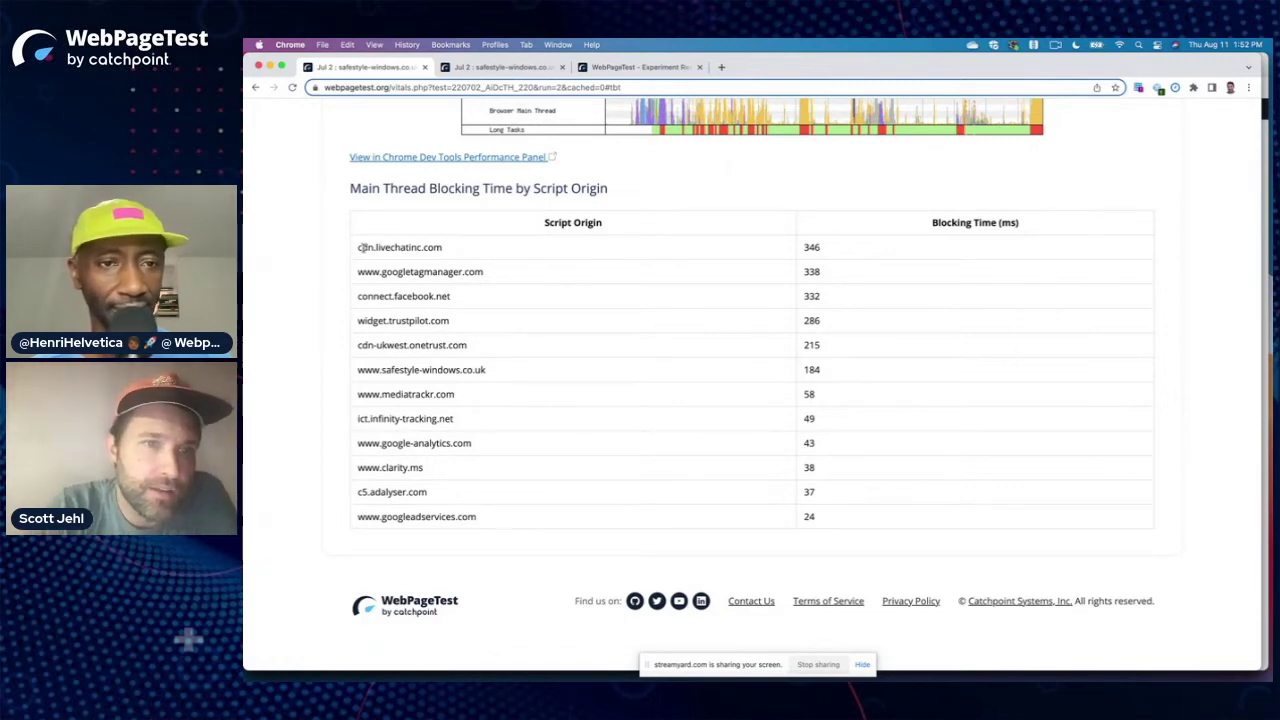
left_click_drag(362, 247, 463, 254)
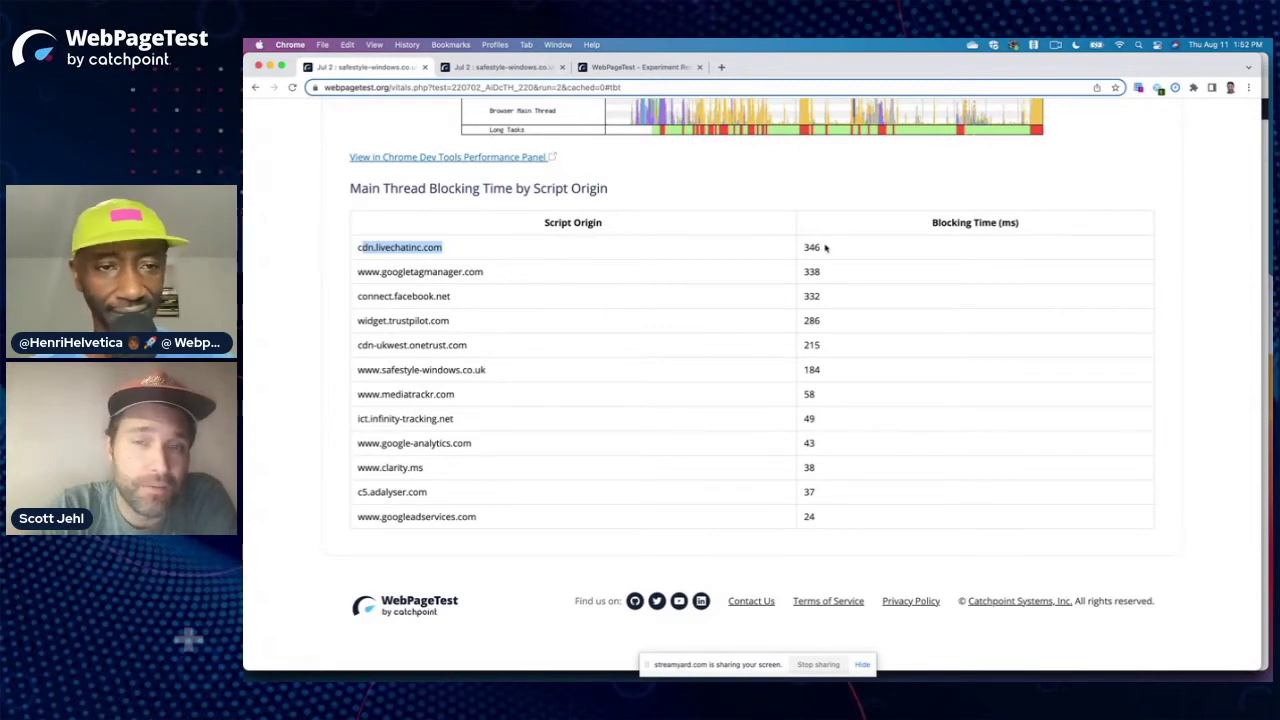
left_click_drag(476, 271, 380, 296)
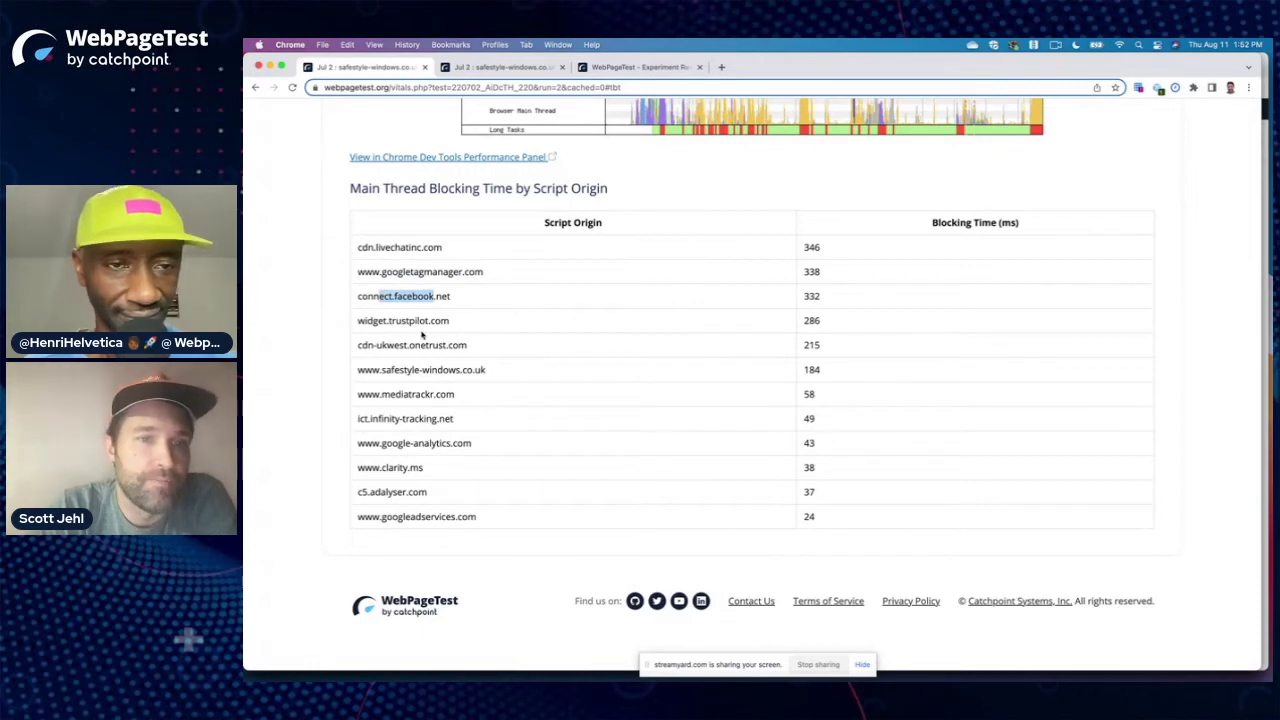
scroll(598, 333, "up", 1)
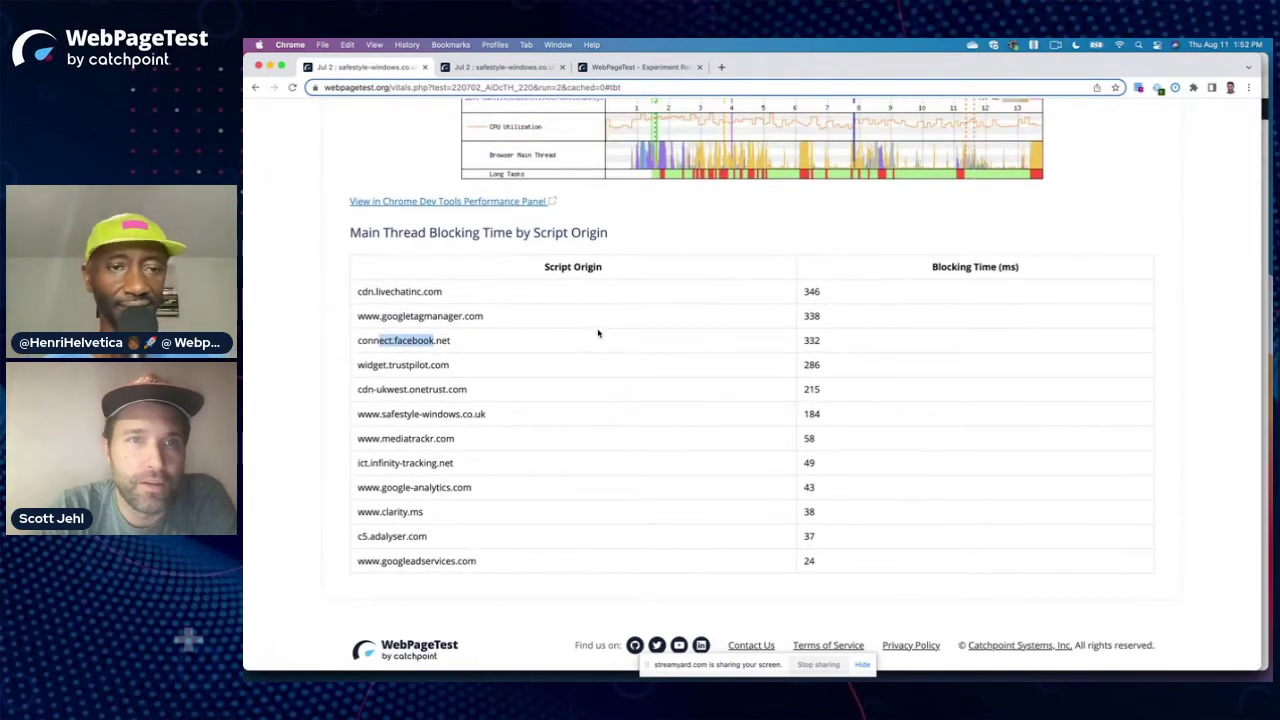
scroll(543, 338, "up", 10)
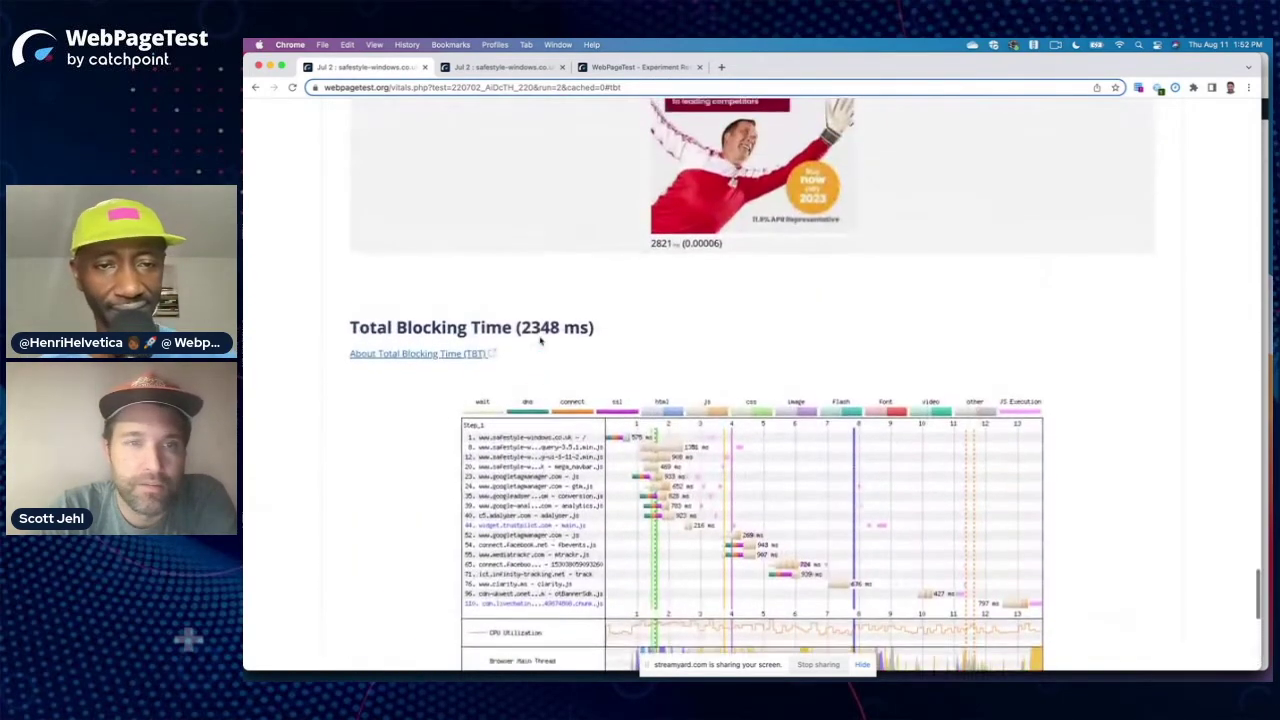
Step: Go to the safestyle-windows.co.uk Opportunities & Experiments page, jump to the selected Block Specific Requests experiment and expand its included assets
left_click(500, 67)
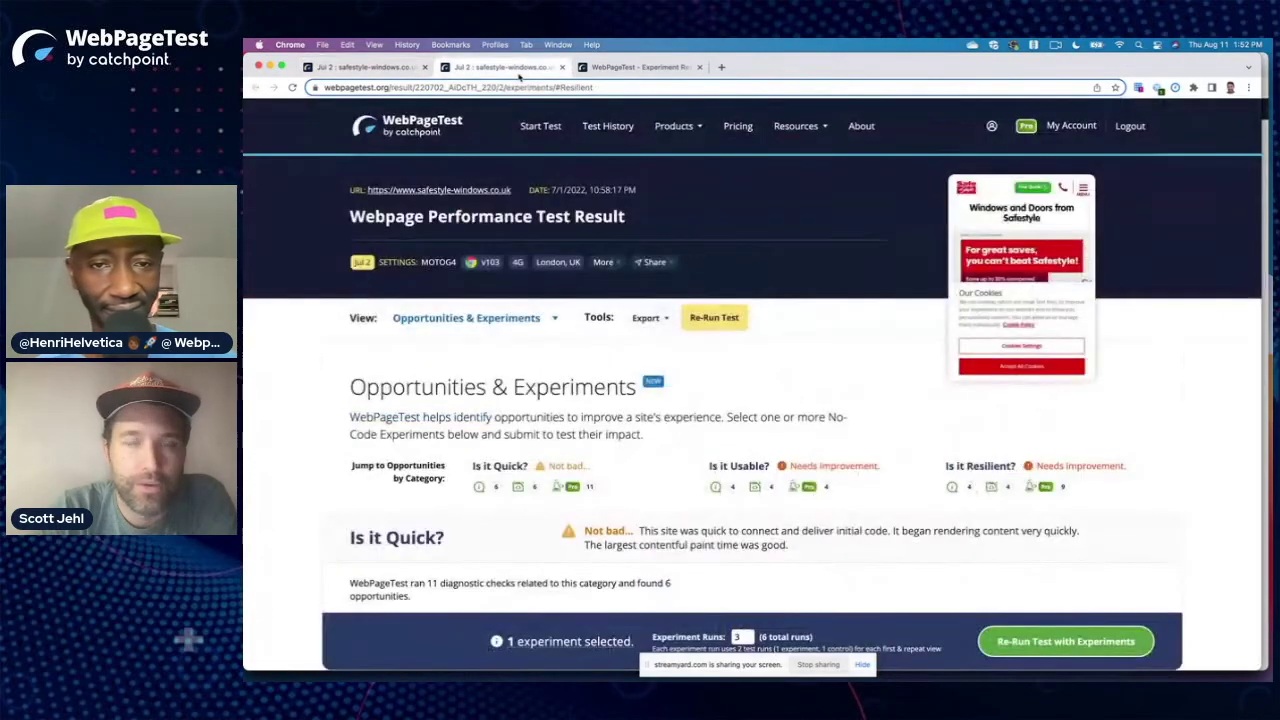
scroll(863, 257, "down", 8)
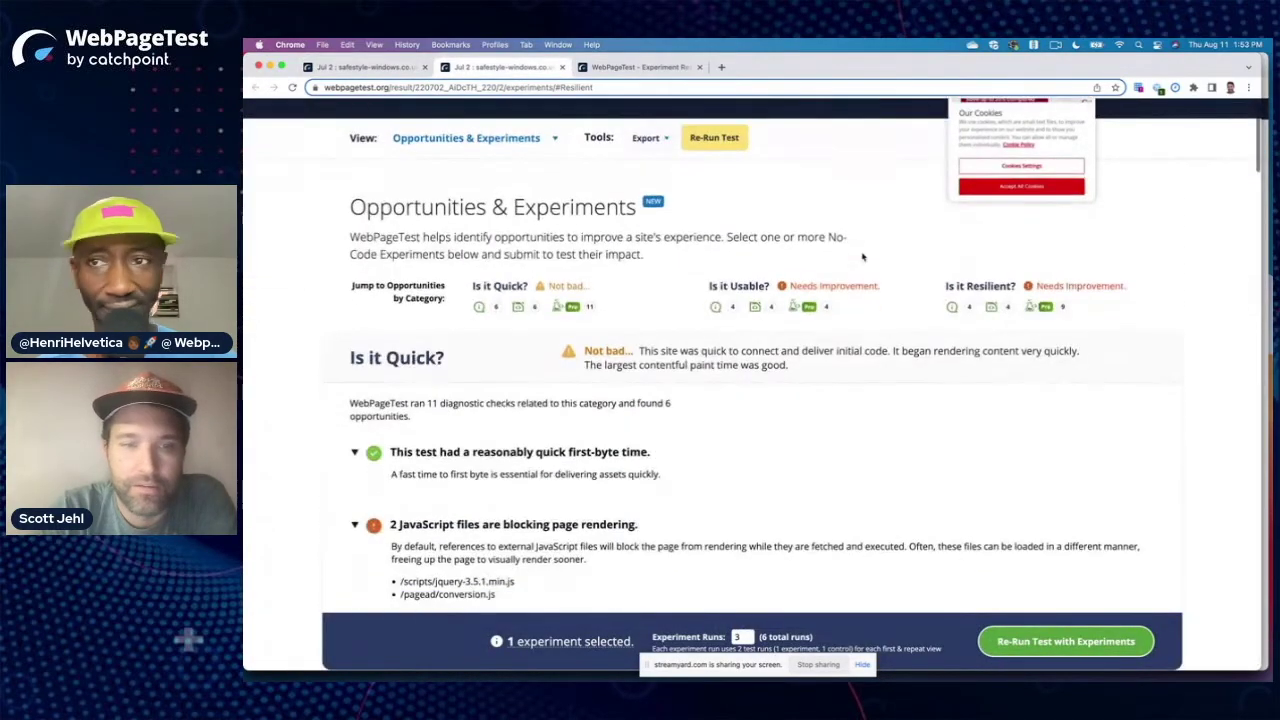
scroll(863, 257, "down", 8)
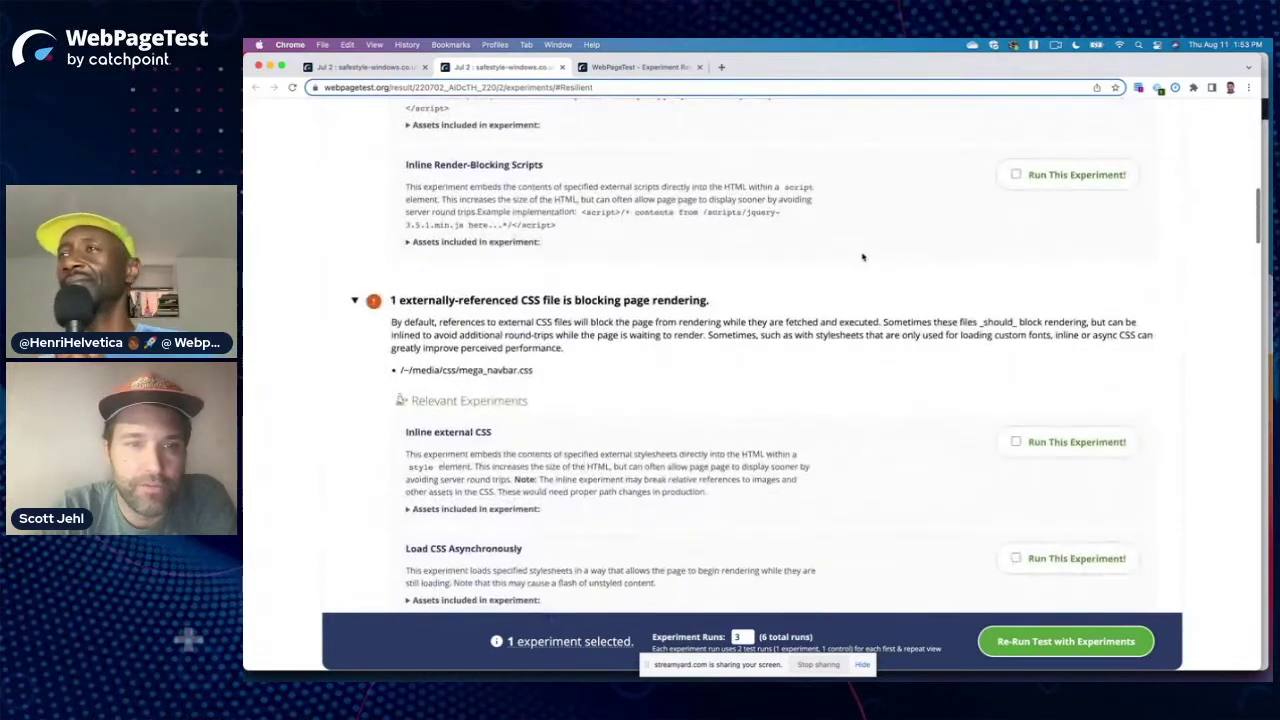
mouse_move(584, 640)
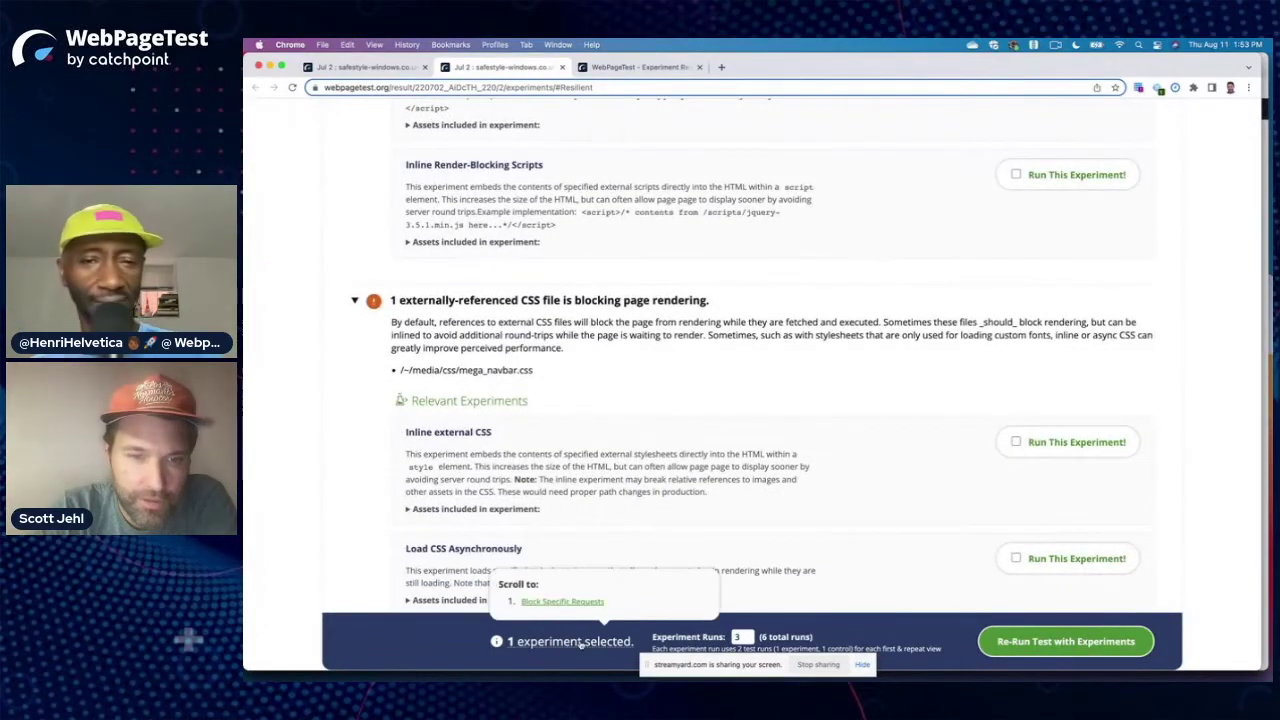
left_click(575, 603)
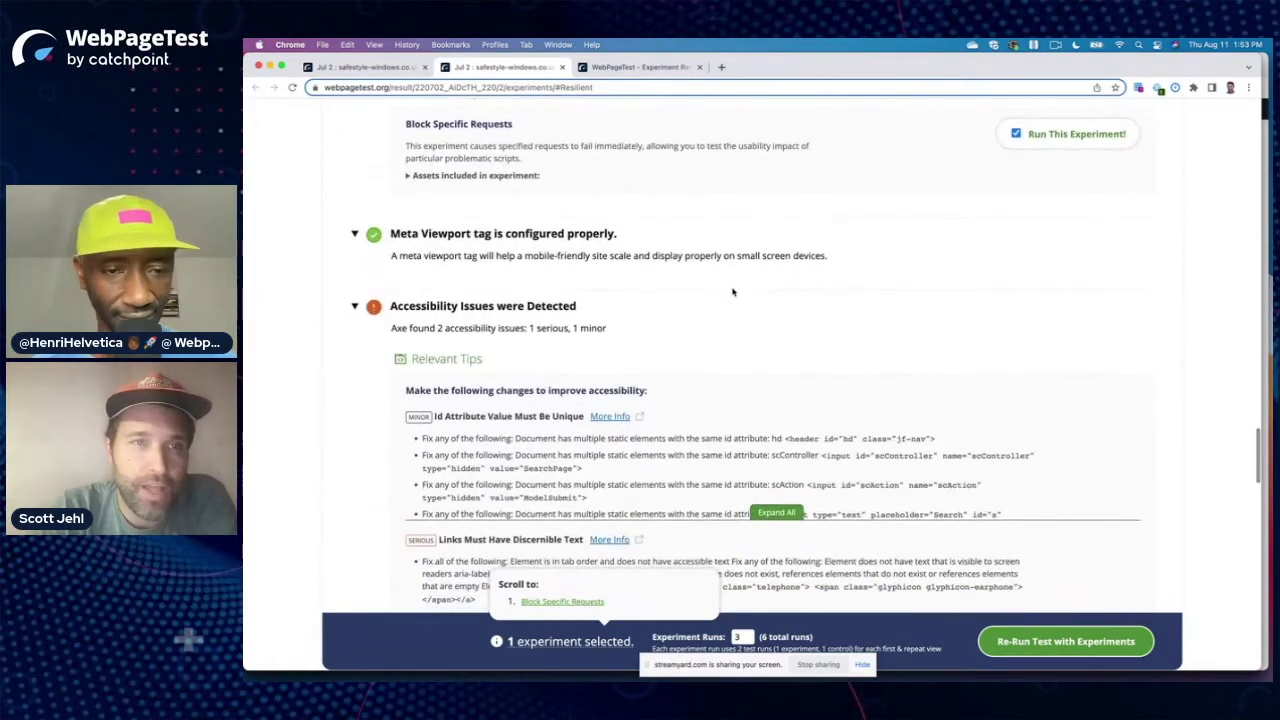
scroll(733, 292, "up", 2)
left_click(474, 400)
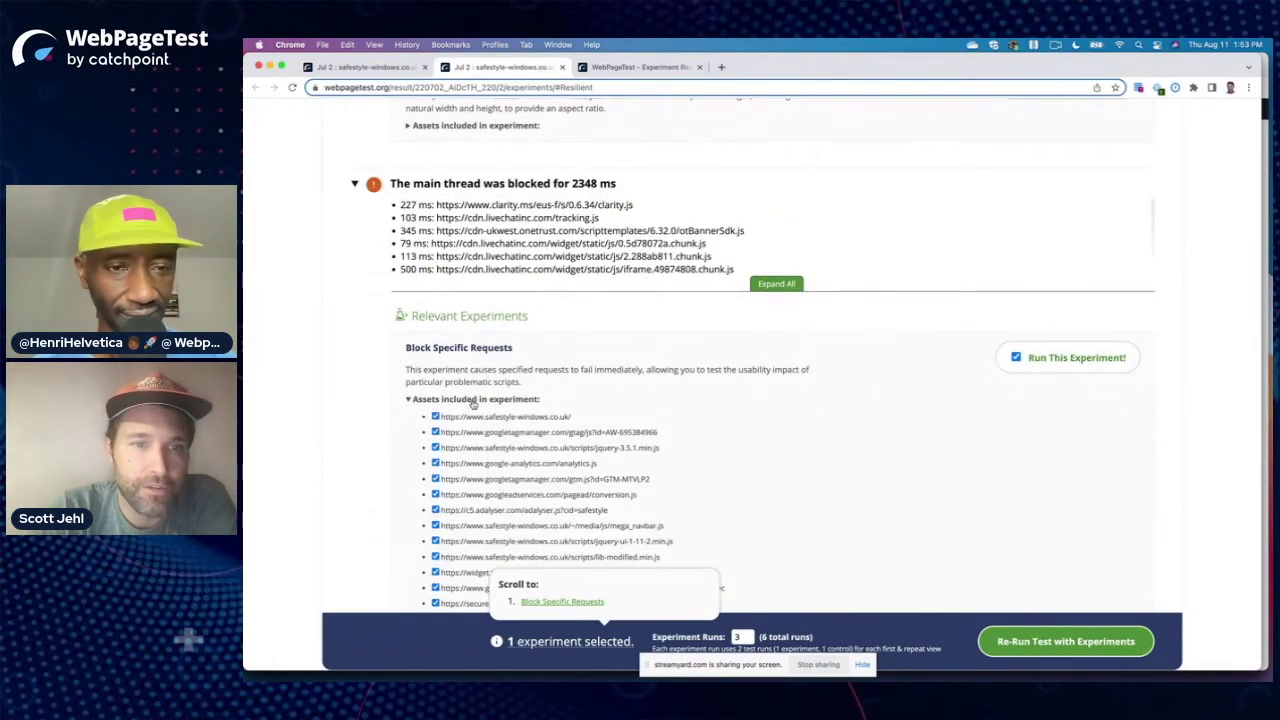
Step: Review the assets included in the Block Specific Requests experiment, highlighting the list from the first googletagmanager.com script down to quant.js
scroll(657, 413, "down", 2)
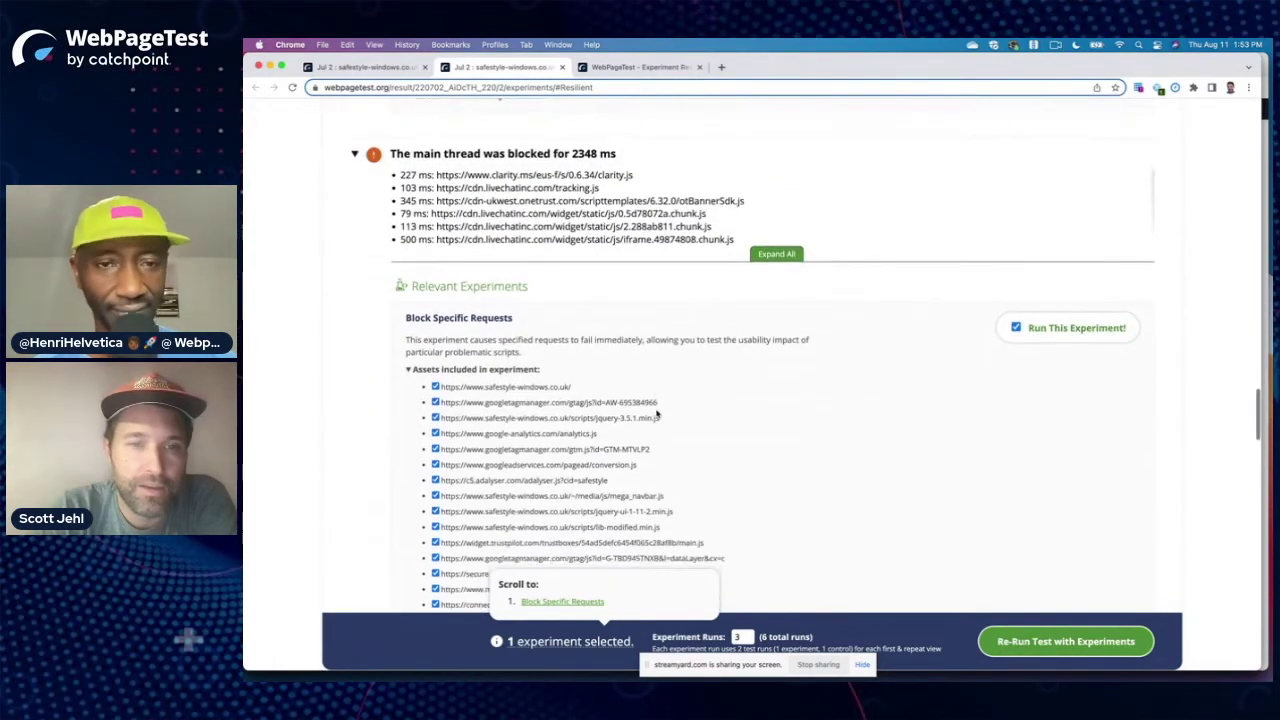
scroll(657, 413, "down", 2)
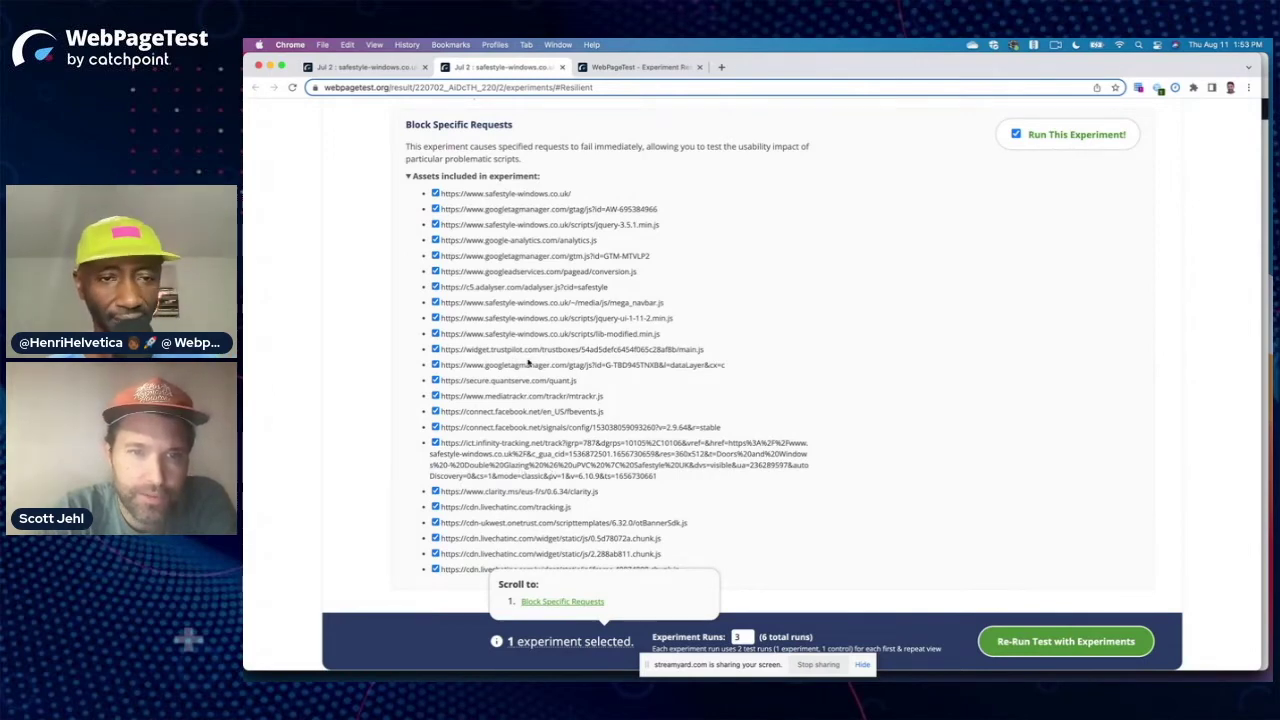
left_click_drag(487, 206, 436, 380)
left_click(765, 317)
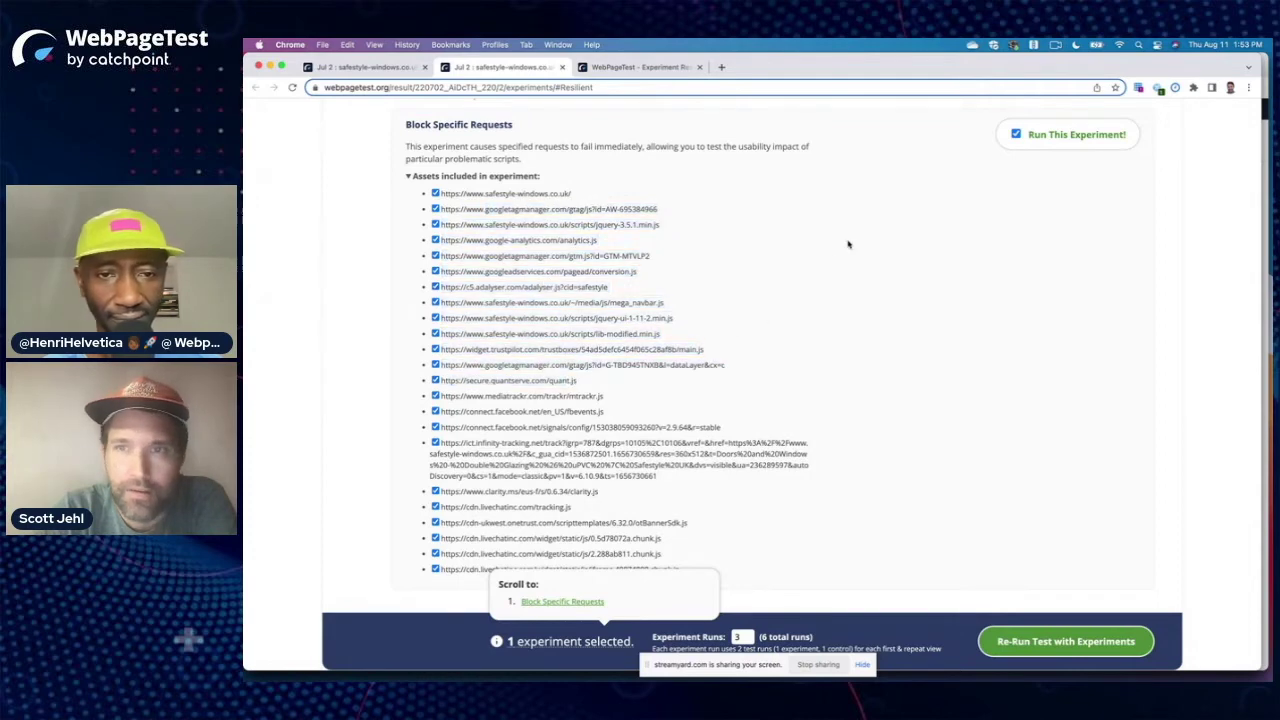
scroll(847, 244, "up", 3)
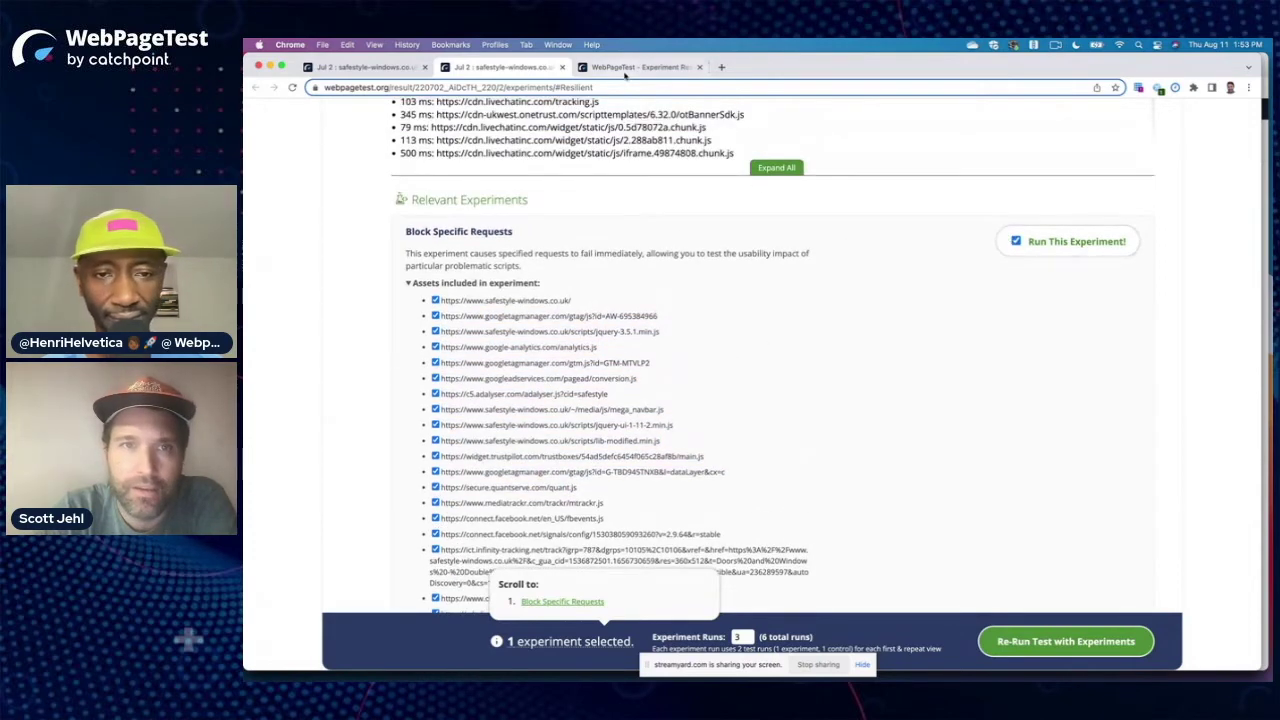
Step: Open the safestyle-windows.co.uk experiment results and highlight the experiment's Total Blocking Time value under Experiment Impact
left_click(625, 70)
scroll(836, 395, "down", 2)
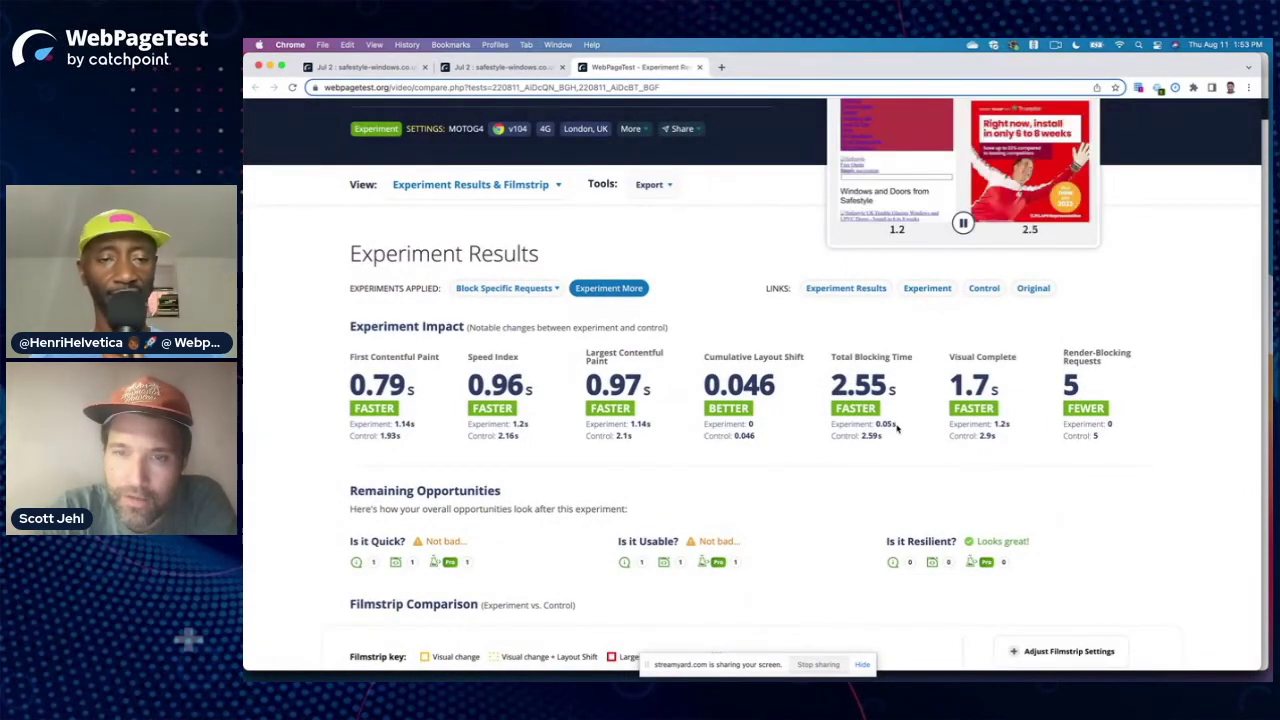
left_click_drag(898, 425, 871, 425)
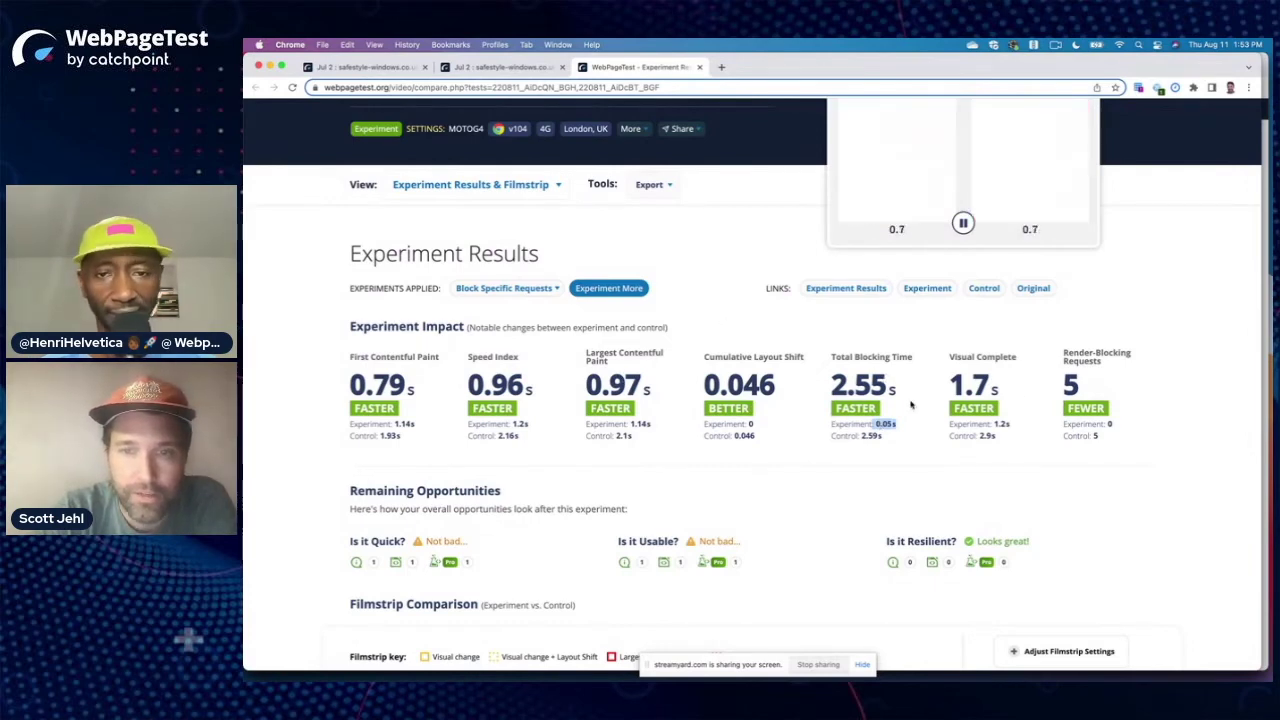
left_click(846, 451)
scroll(846, 451, "down", 1)
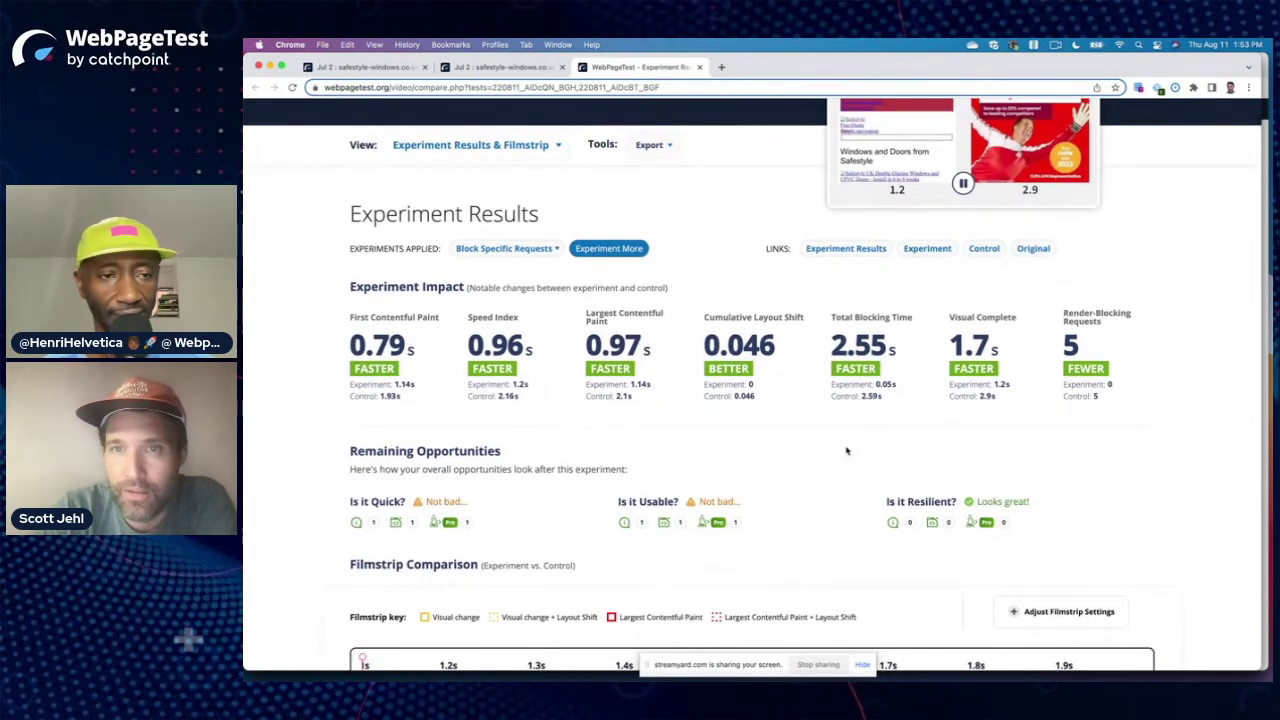
Step: Review the experiment and control run previews alongside the applied Block Specific Requests experiment and its impact metrics
scroll(846, 451, "up", 4)
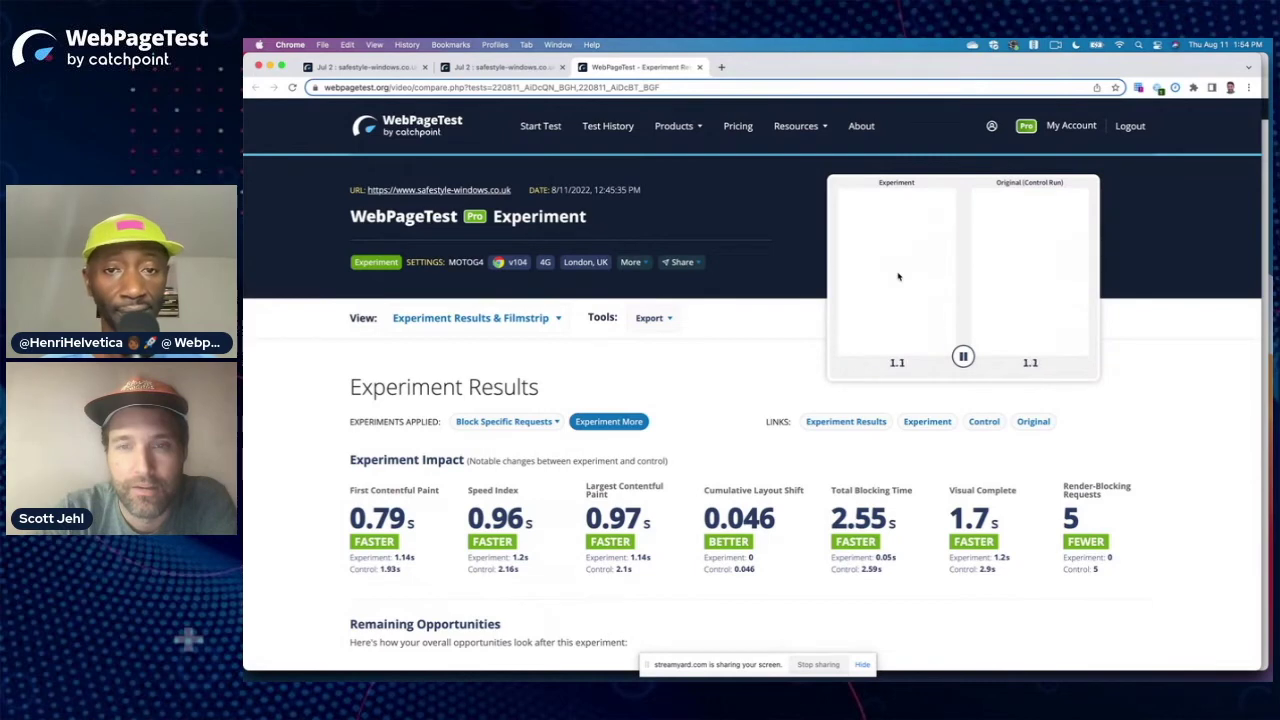
left_click(559, 423)
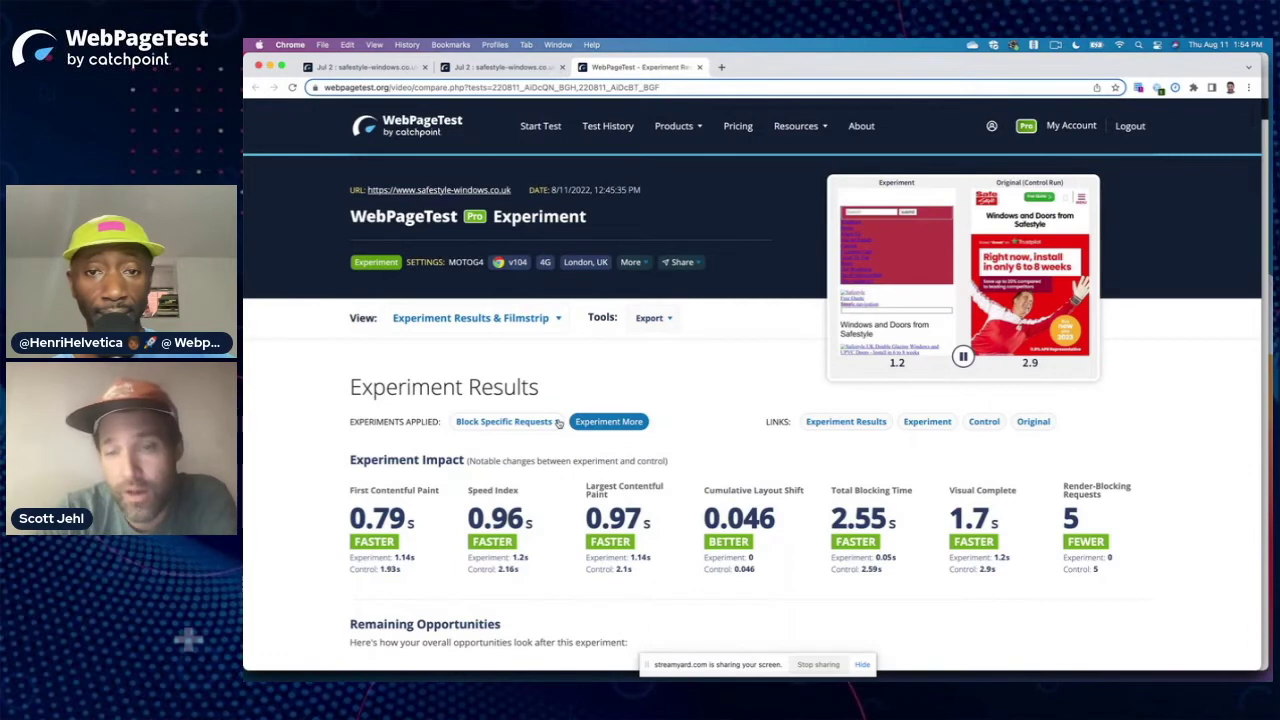
scroll(717, 431, "down", 2)
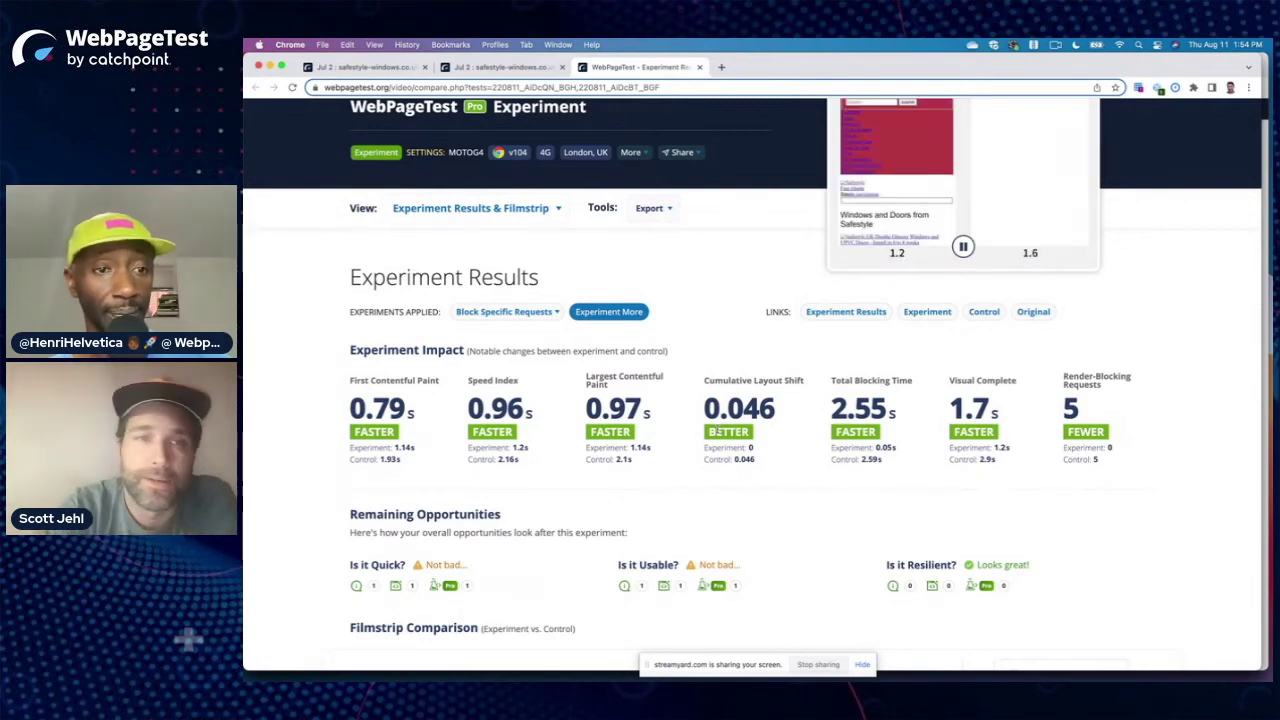
scroll(717, 430, "up", 3)
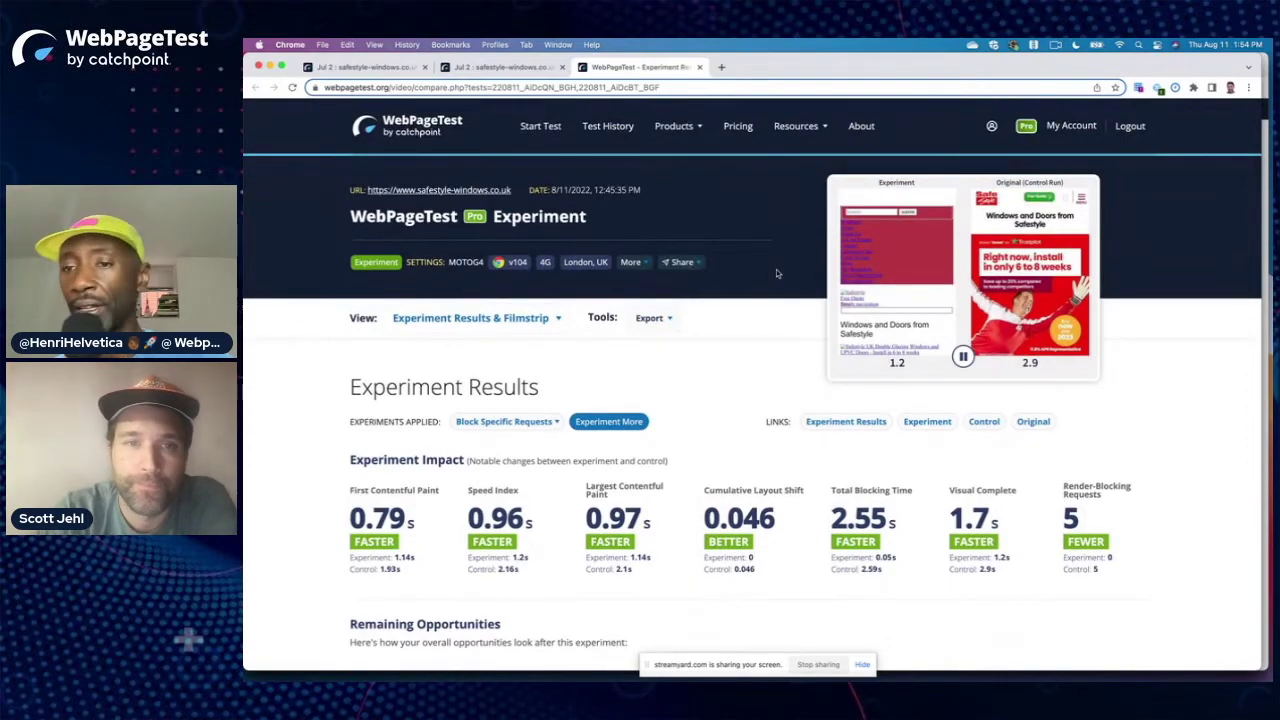
Step: Compare the experiment and original control run frames across the Filmstrip Comparison timeline
scroll(776, 272, "down", 2)
scroll(776, 270, "down", 3)
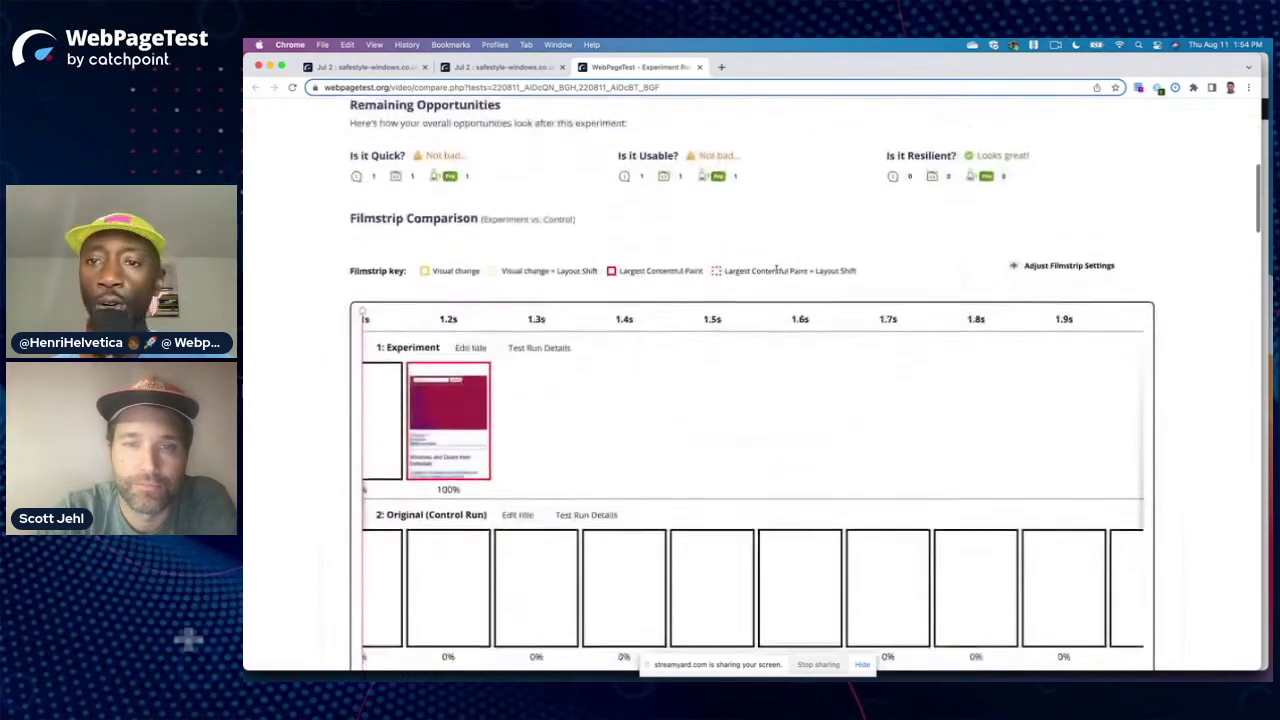
scroll(831, 563, "right", 2)
scroll(831, 563, "right", 10)
scroll(831, 564, "left", 10)
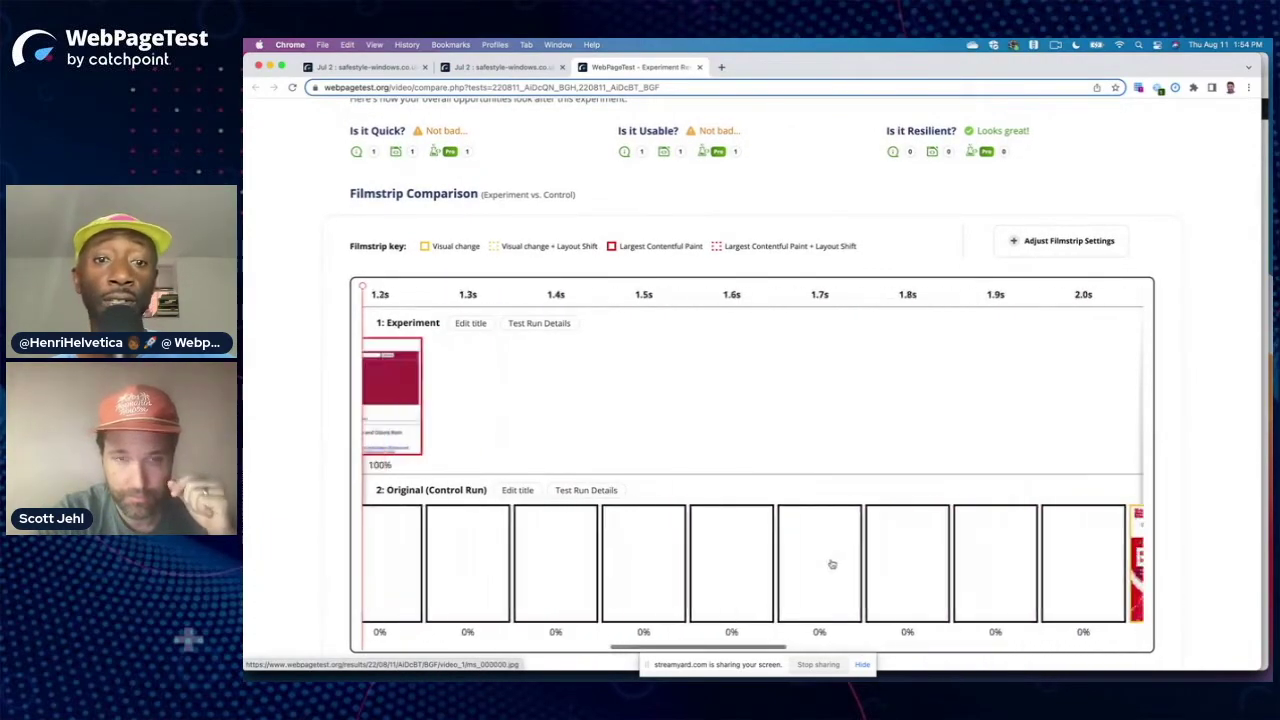
scroll(757, 409, "up", 10)
Step: Return to the safestyle-windows.co.uk Opportunities & Experiments page and deselect the Block Specific Requests experiment
mouse_move(681, 121)
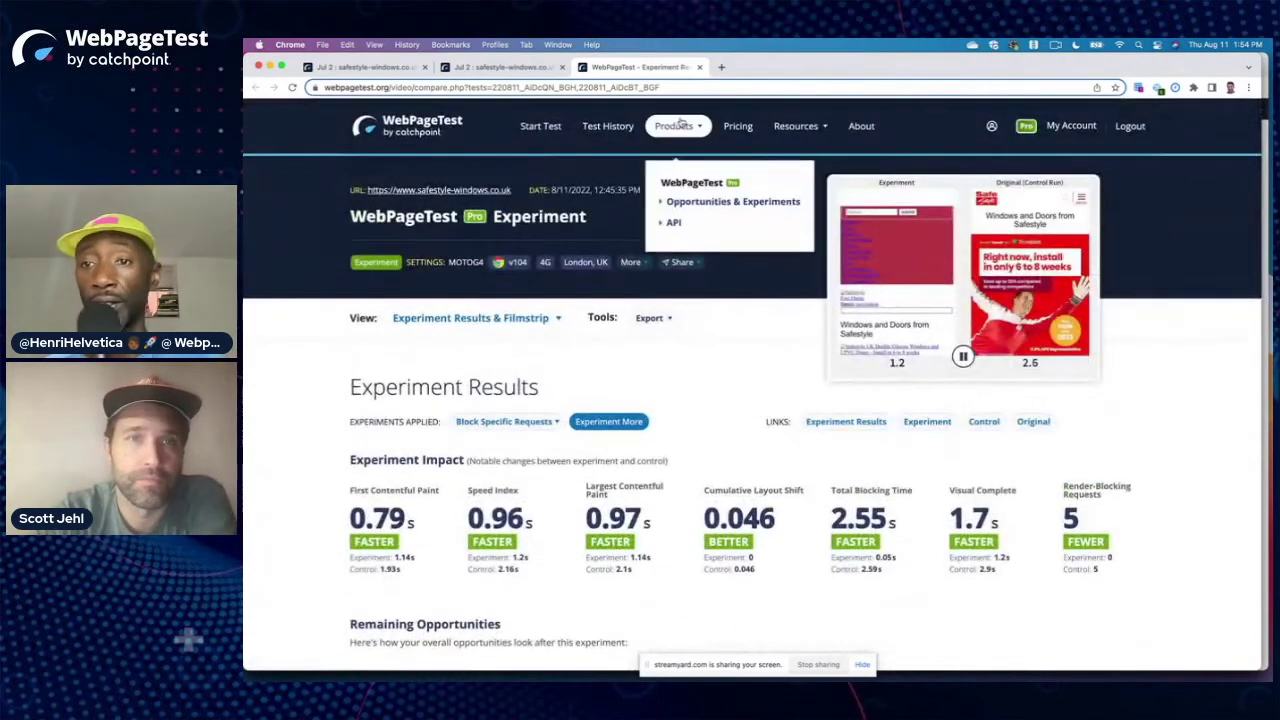
left_click(512, 68)
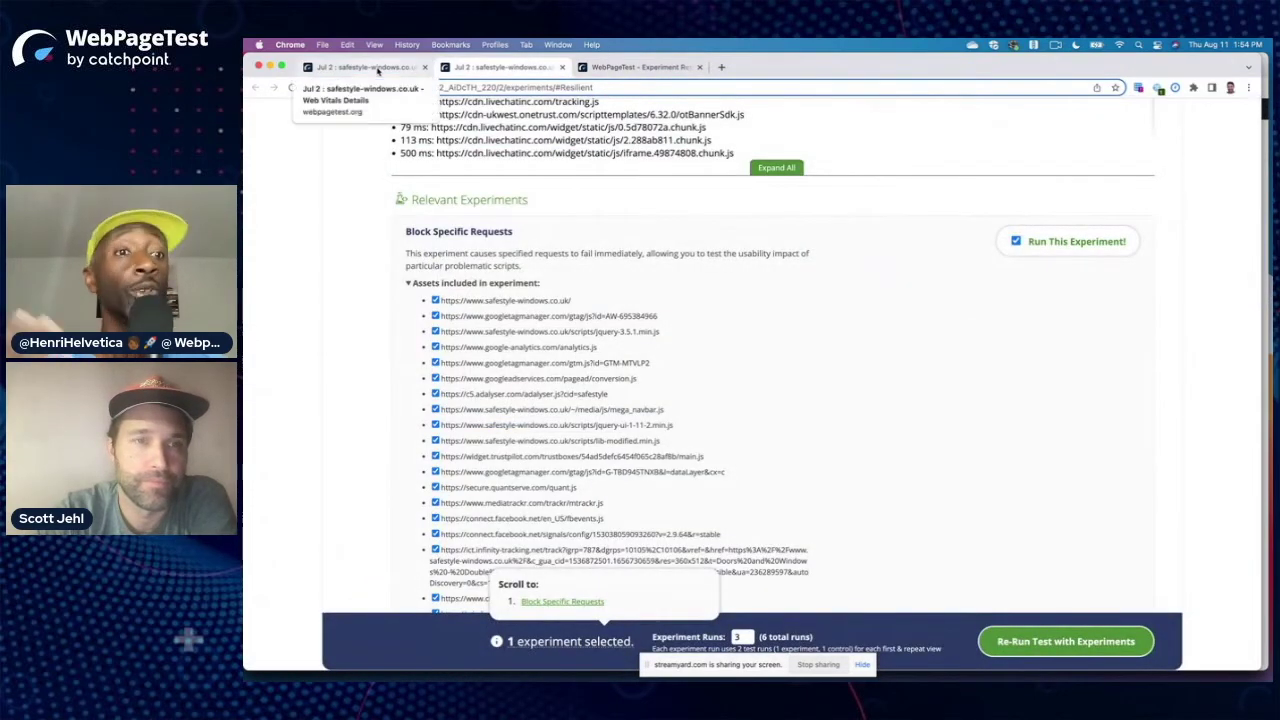
left_click(1018, 242)
scroll(891, 270, "up", 5)
scroll(891, 270, "up", 10)
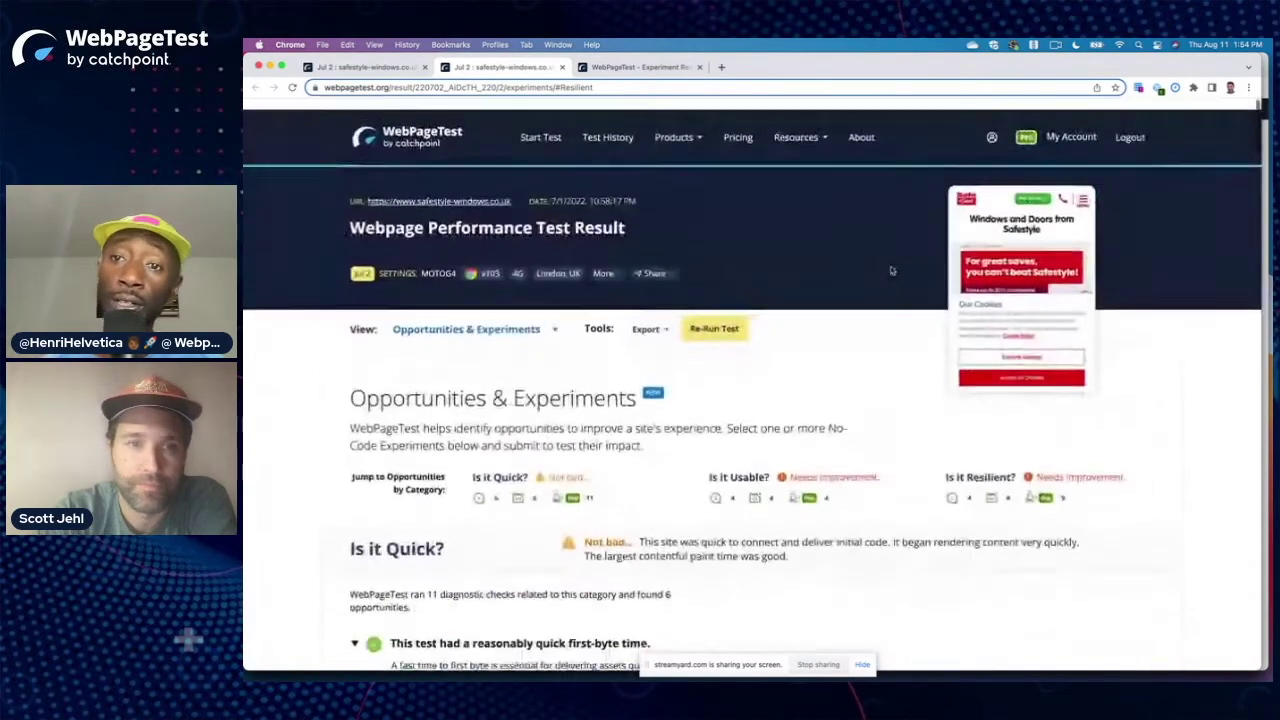
Step: Expand the assets included in the Defer Render-Blocking Scripts experiment and review the render-blocking script options
scroll(891, 270, "down", 10)
scroll(891, 270, "down", 1)
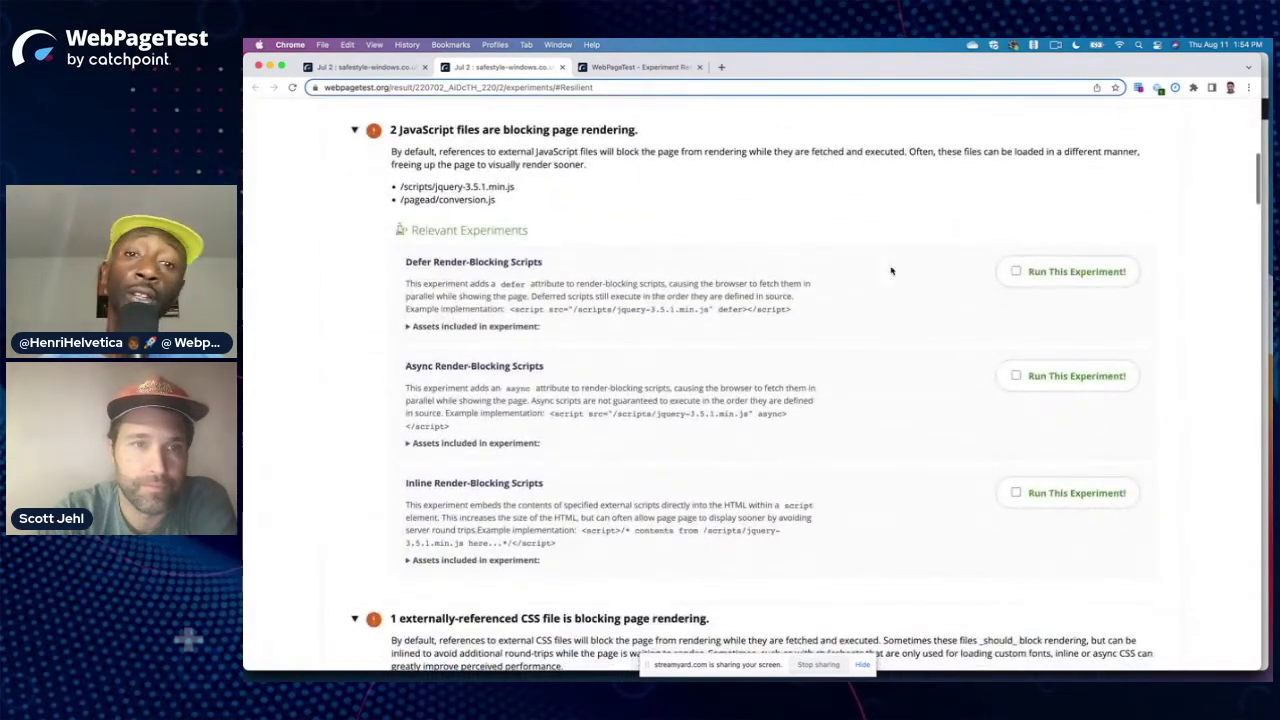
left_click(507, 328)
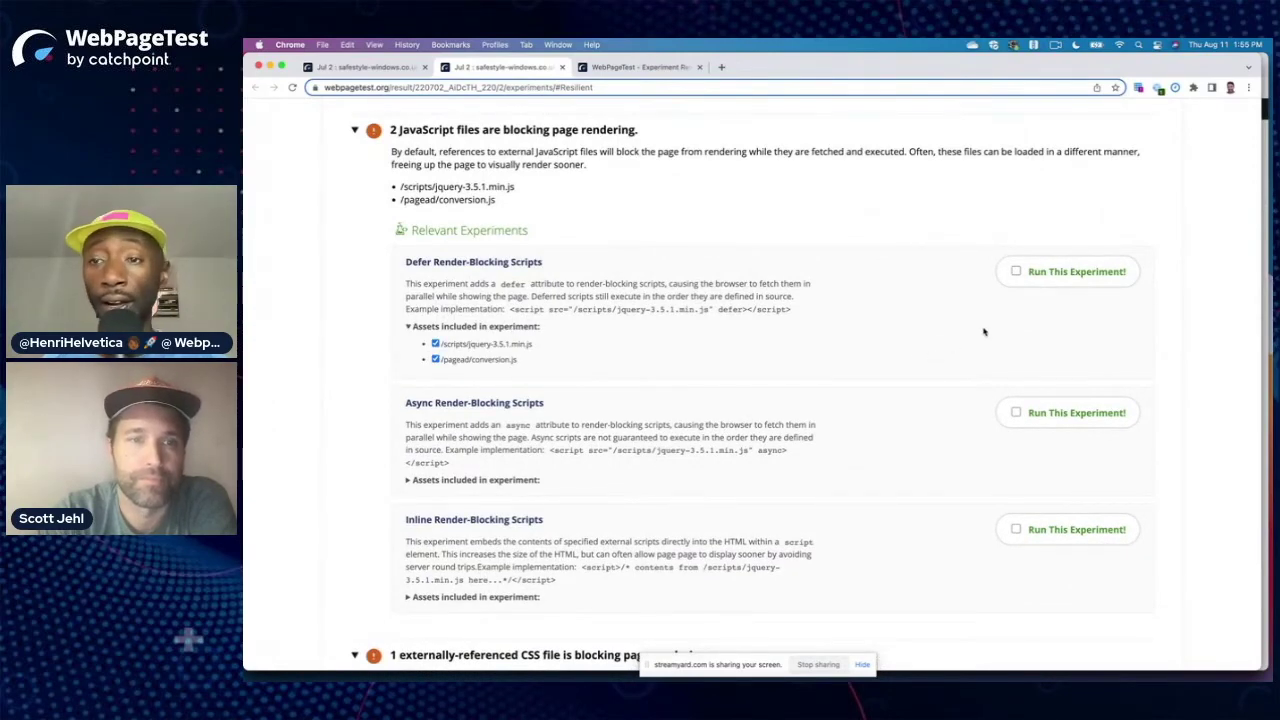
scroll(984, 332, "down", 5)
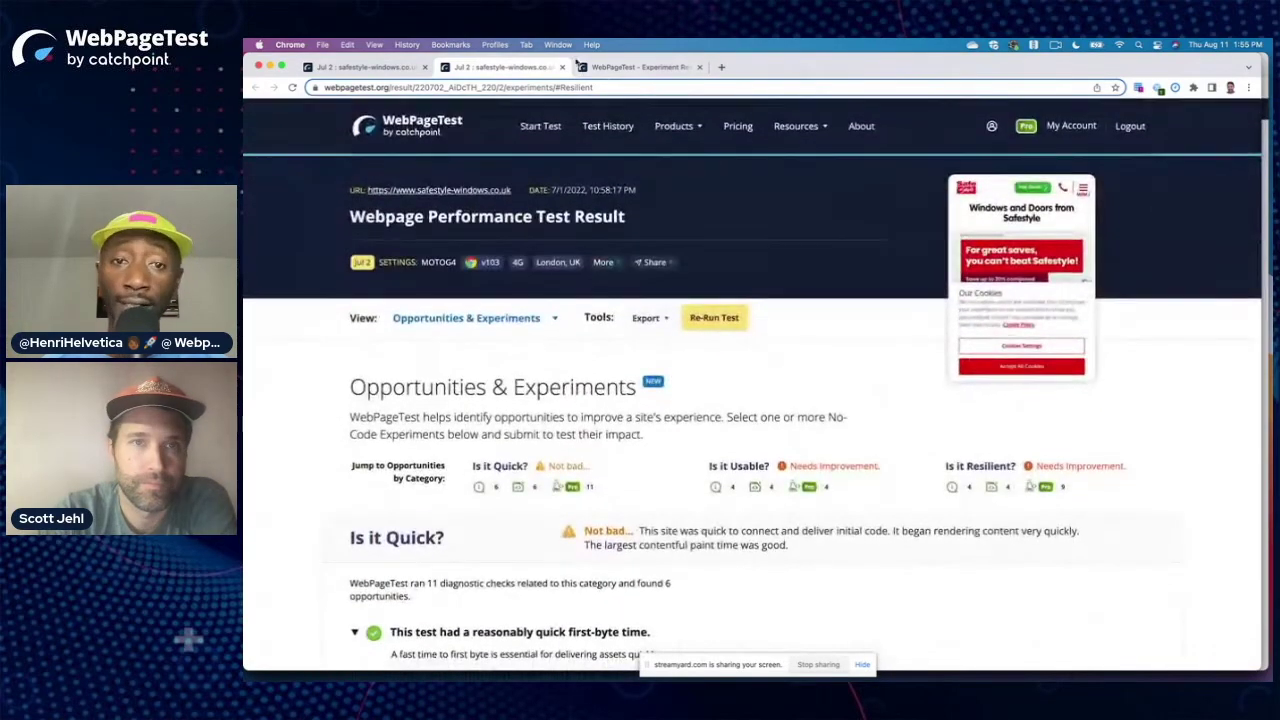
Step: Switch to the koimoi.com Request Map window and inspect the third-party request nodes up close
left_click(557, 44)
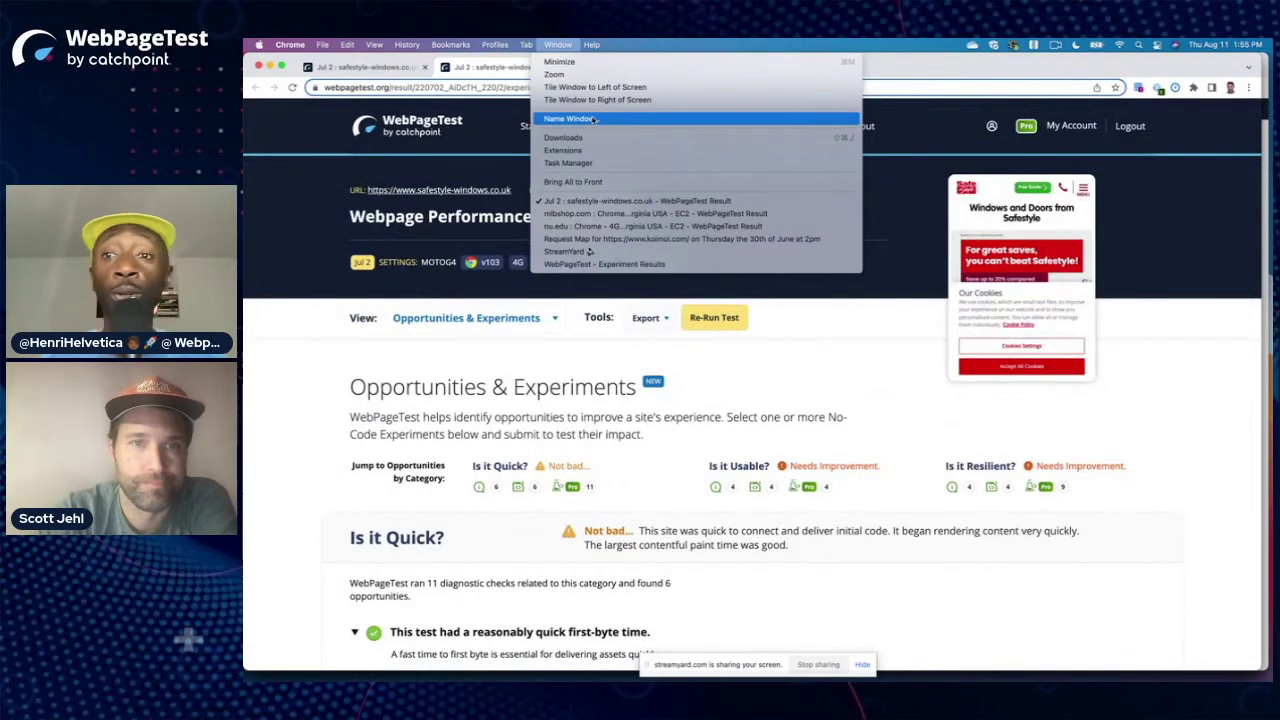
left_click(632, 240)
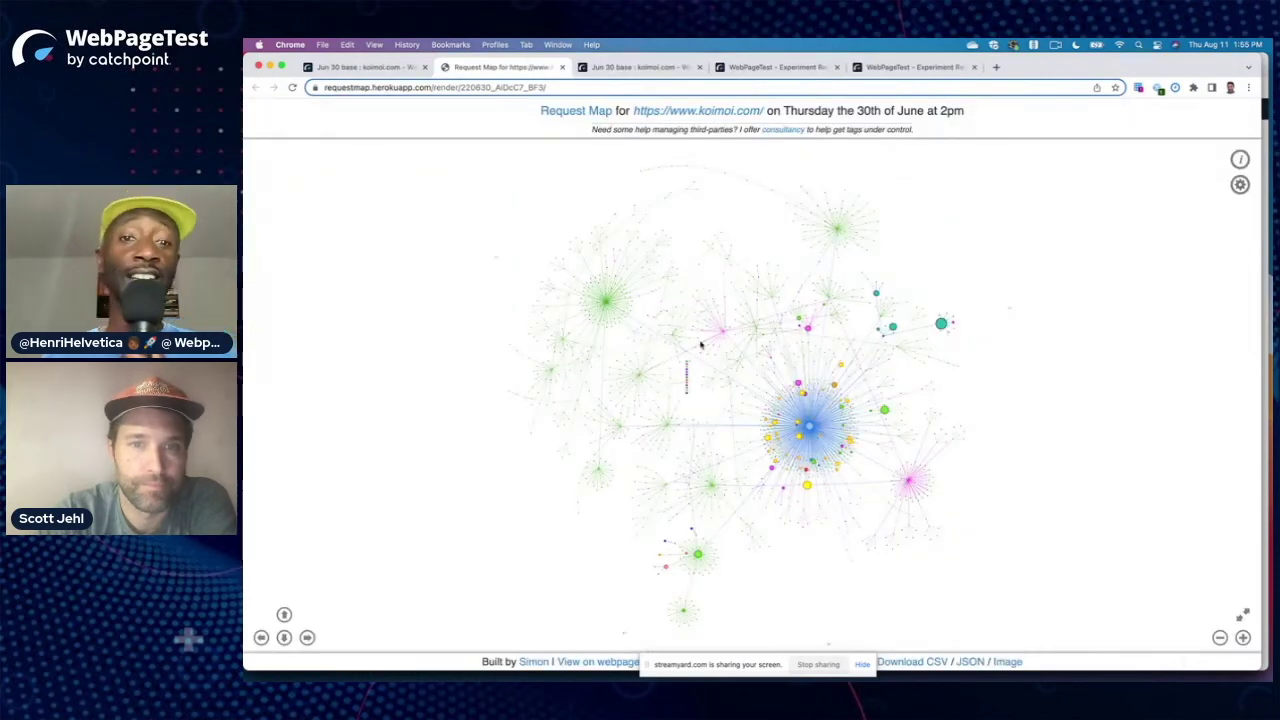
scroll(782, 338, "up", 5)
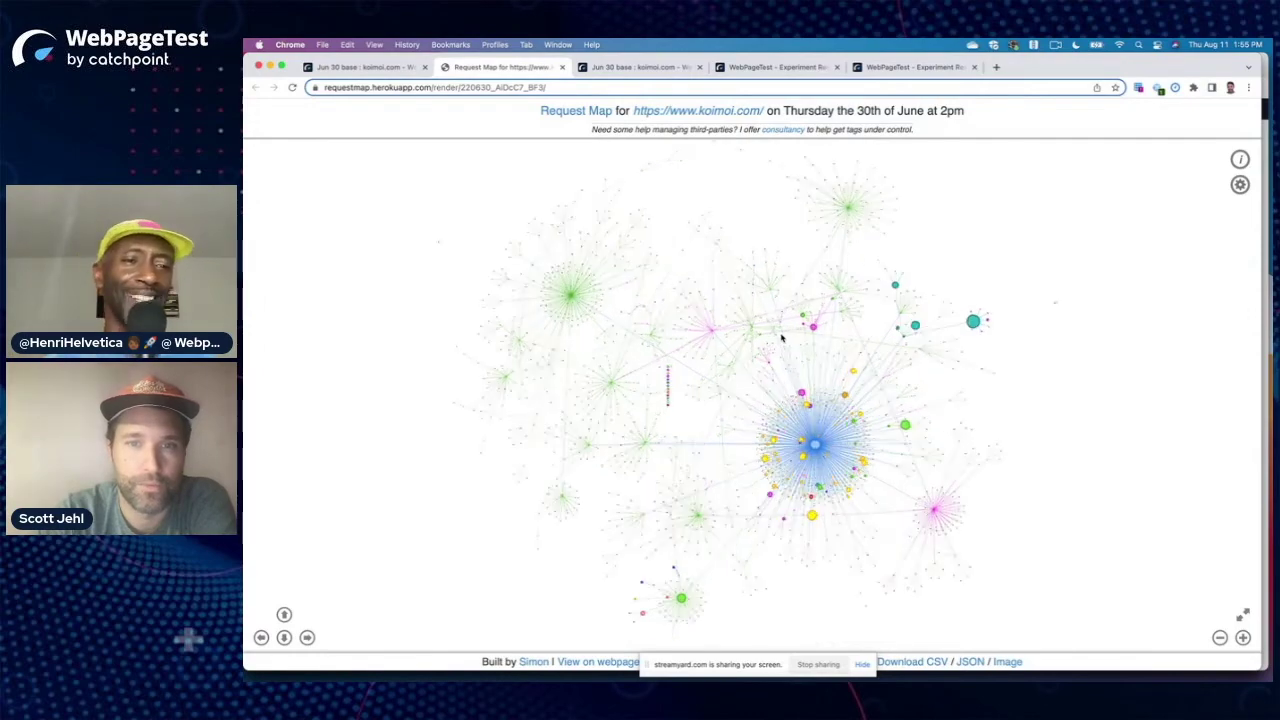
scroll(781, 337, "up", 5)
scroll(781, 337, "down", 10)
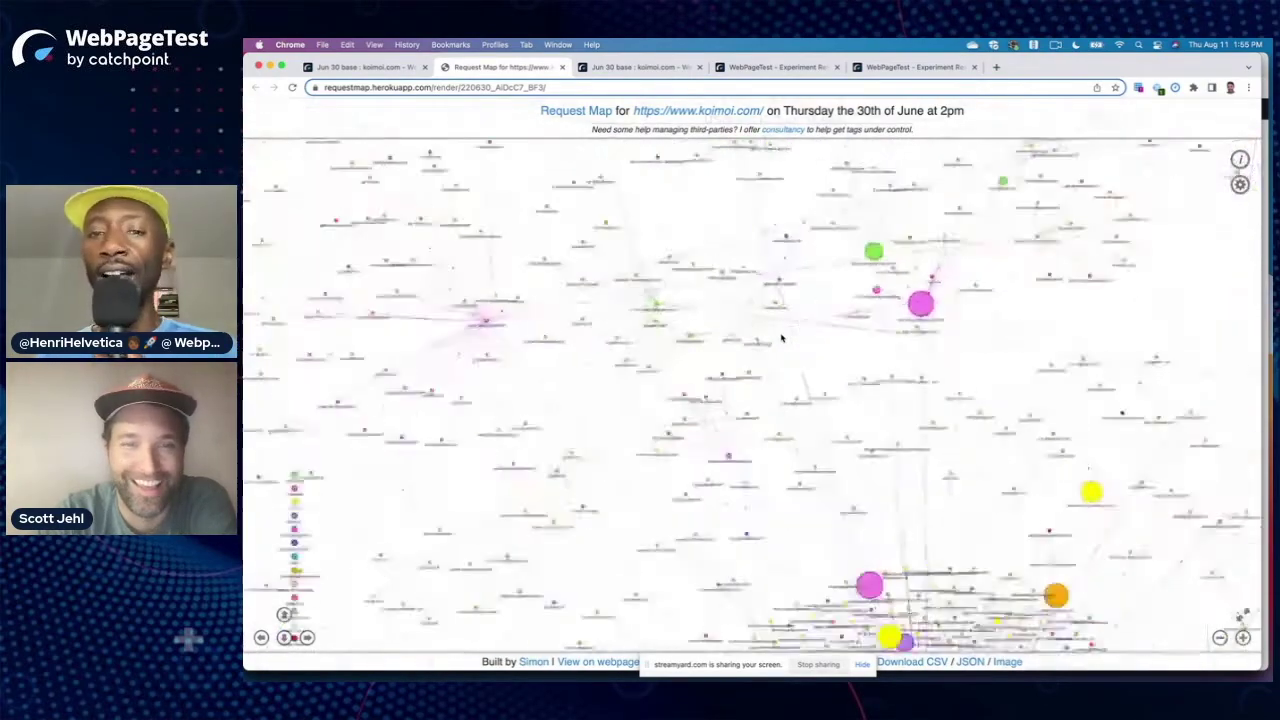
scroll(804, 405, "down", 3)
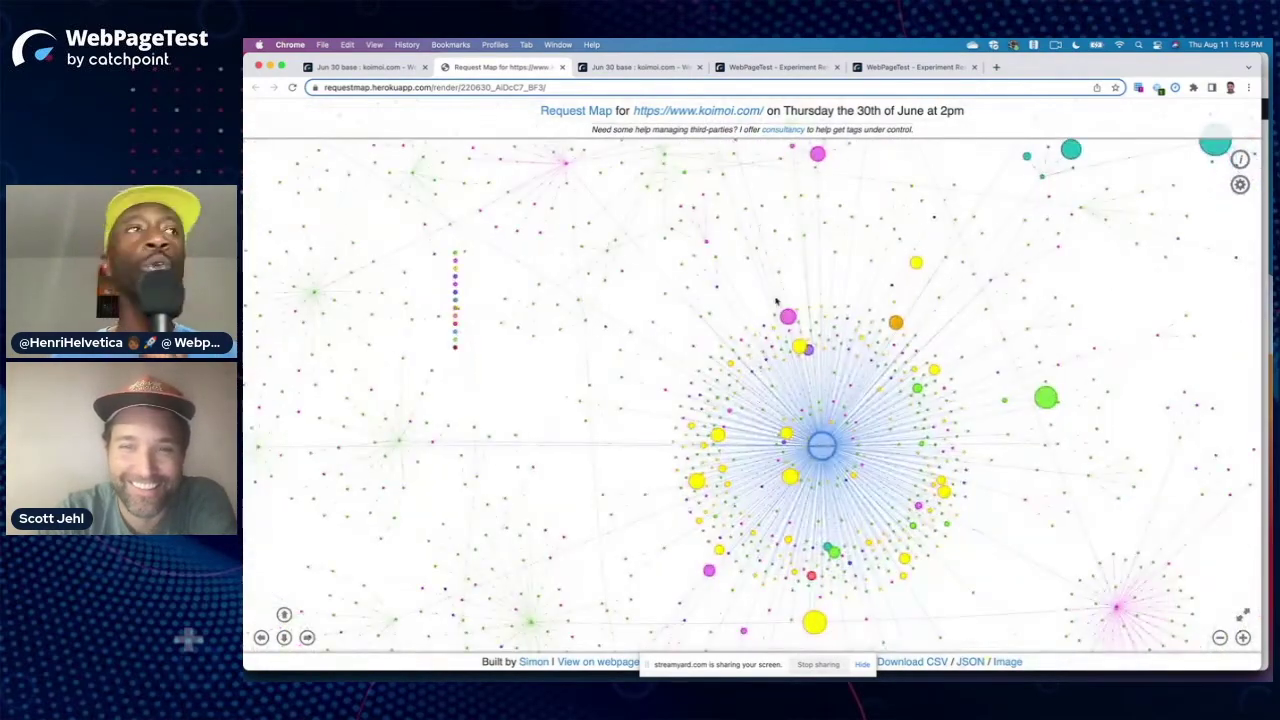
scroll(826, 393, "down", 2)
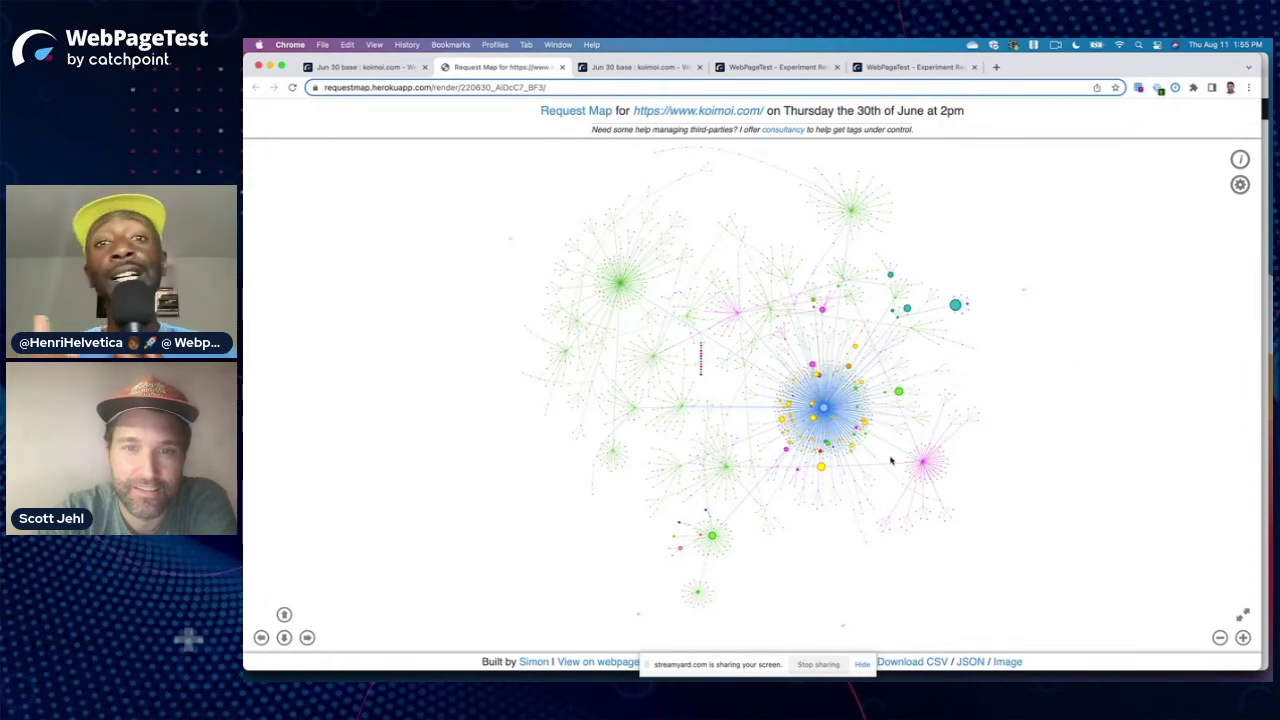
scroll(892, 460, "up", 5)
left_click_drag(718, 343, 843, 505)
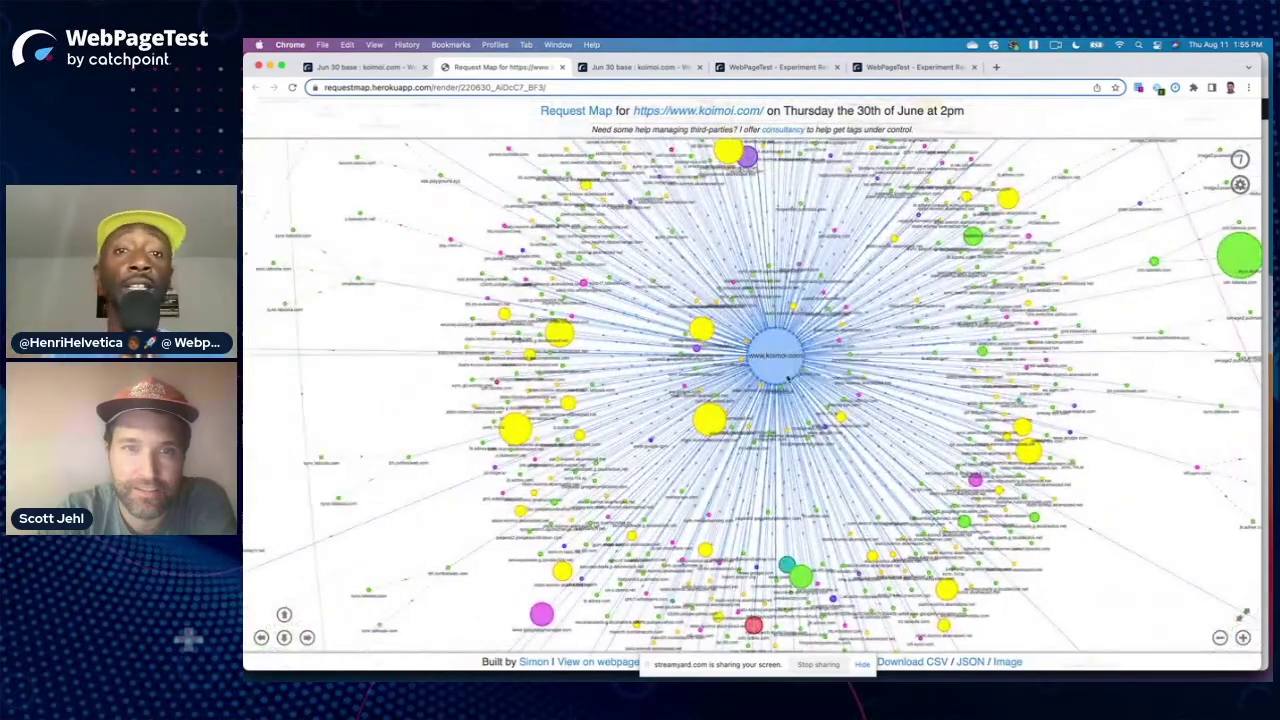
mouse_move(788, 378)
scroll(788, 378, "up", 5)
scroll(788, 378, "down", 3)
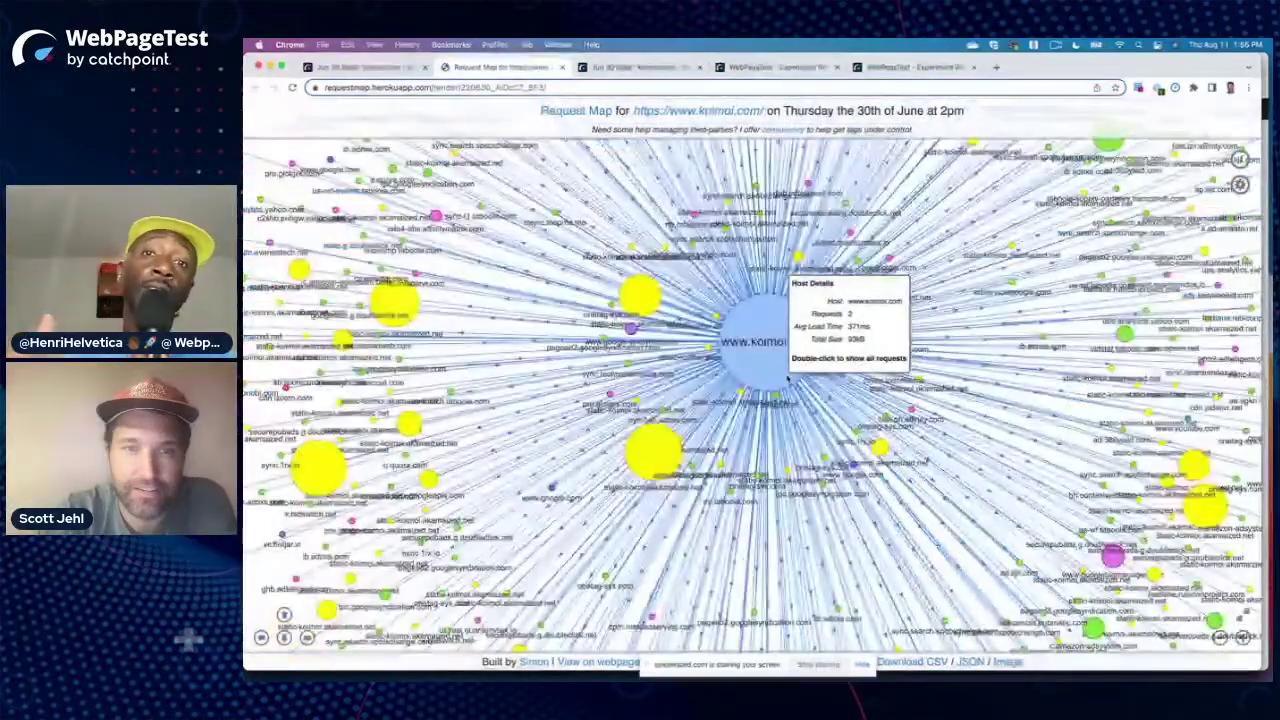
scroll(788, 378, "down", 5)
scroll(788, 378, "down", 2)
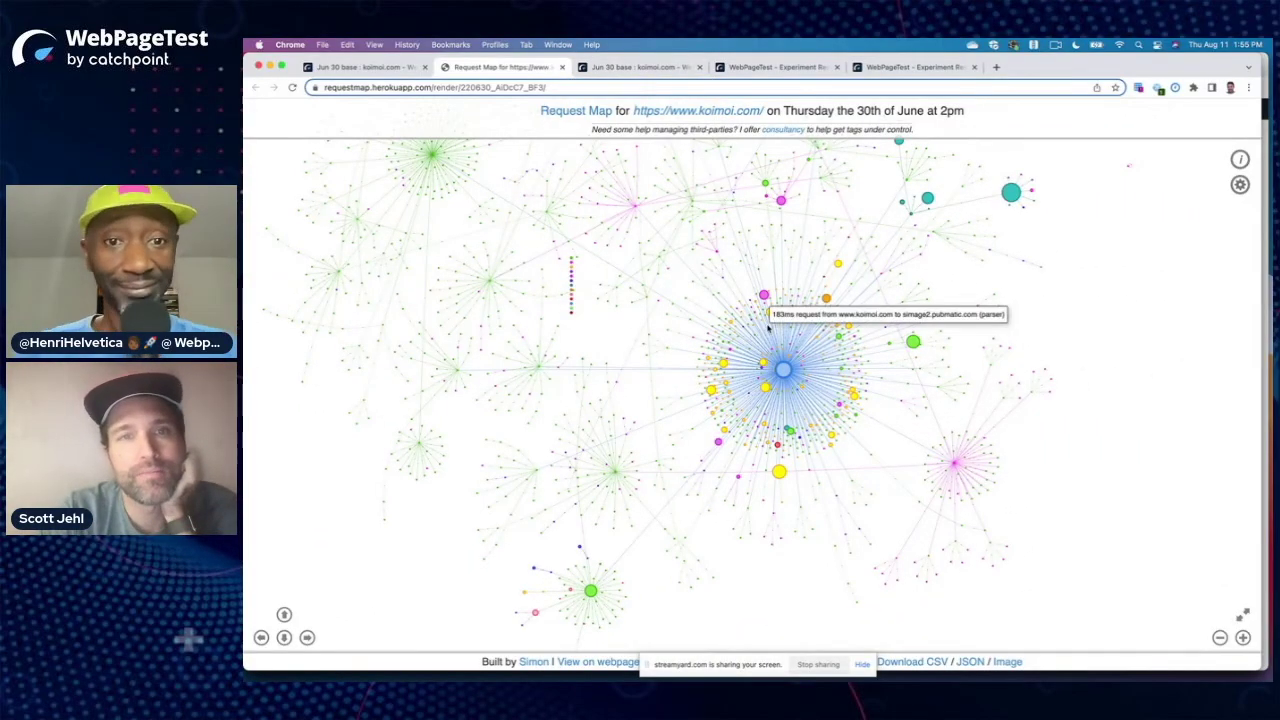
mouse_move(810, 335)
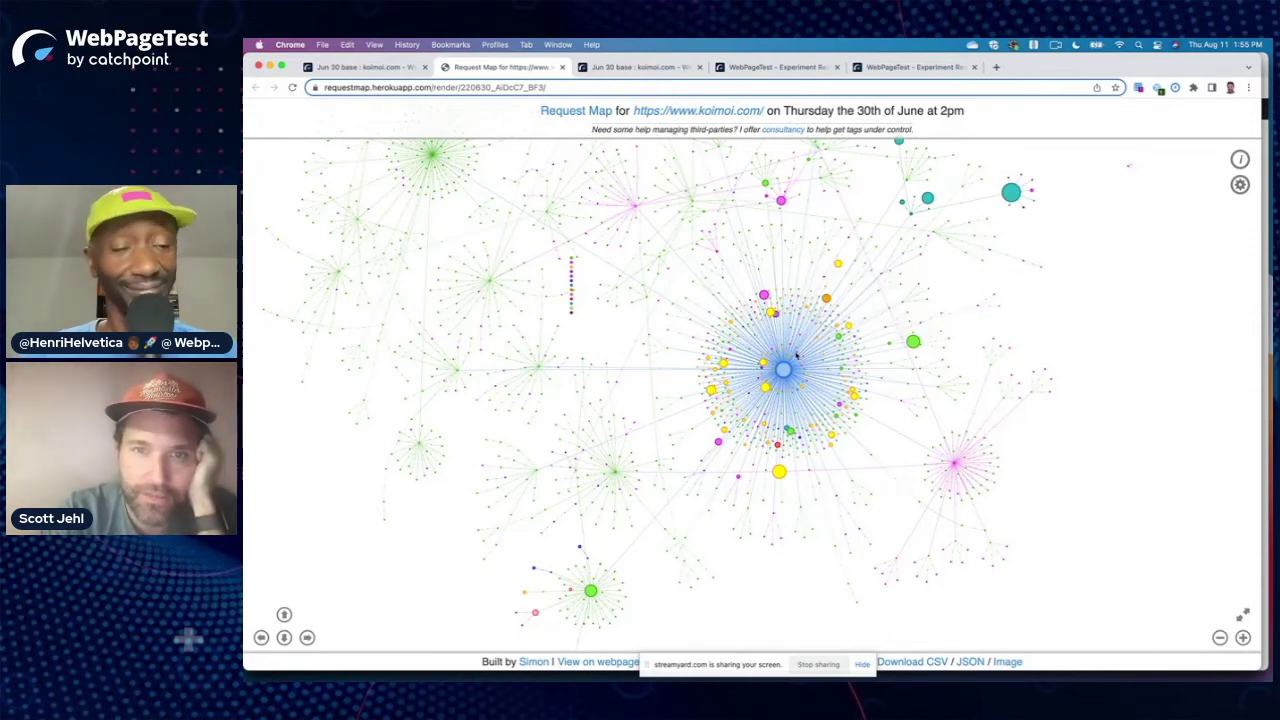
left_click_drag(797, 355, 841, 441)
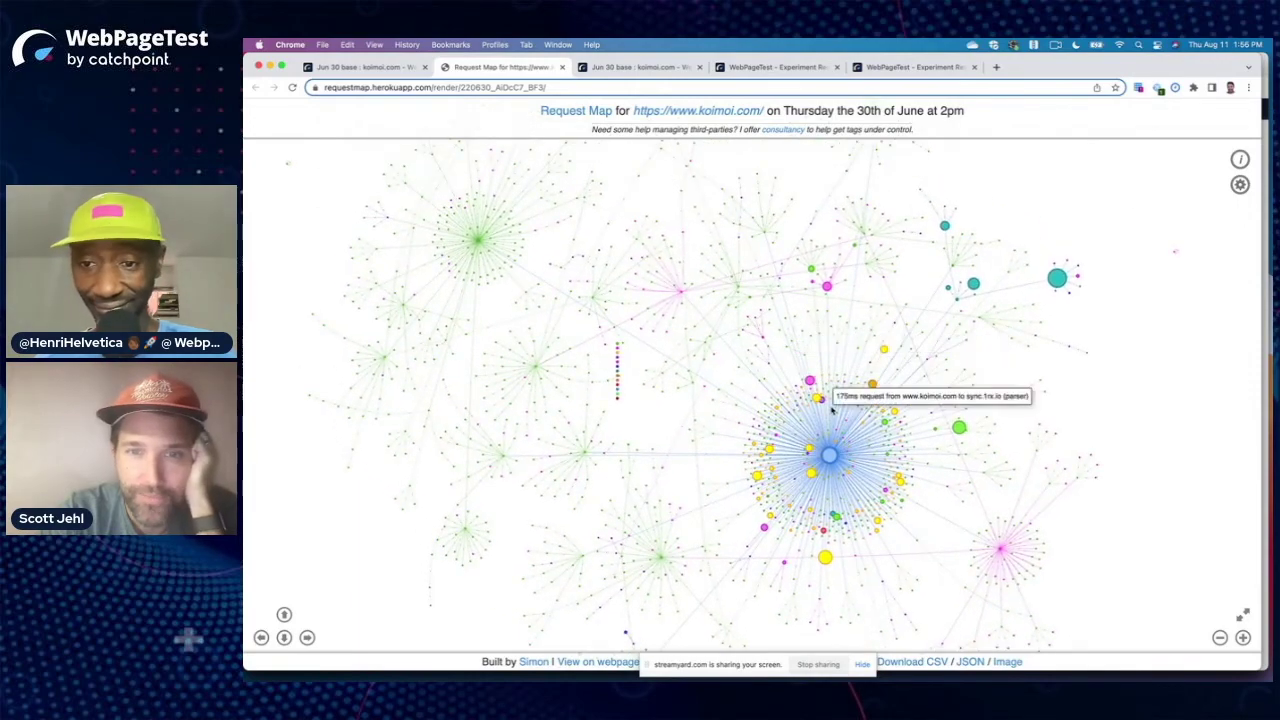
scroll(833, 405, "up", 2)
scroll(831, 409, "up", 5)
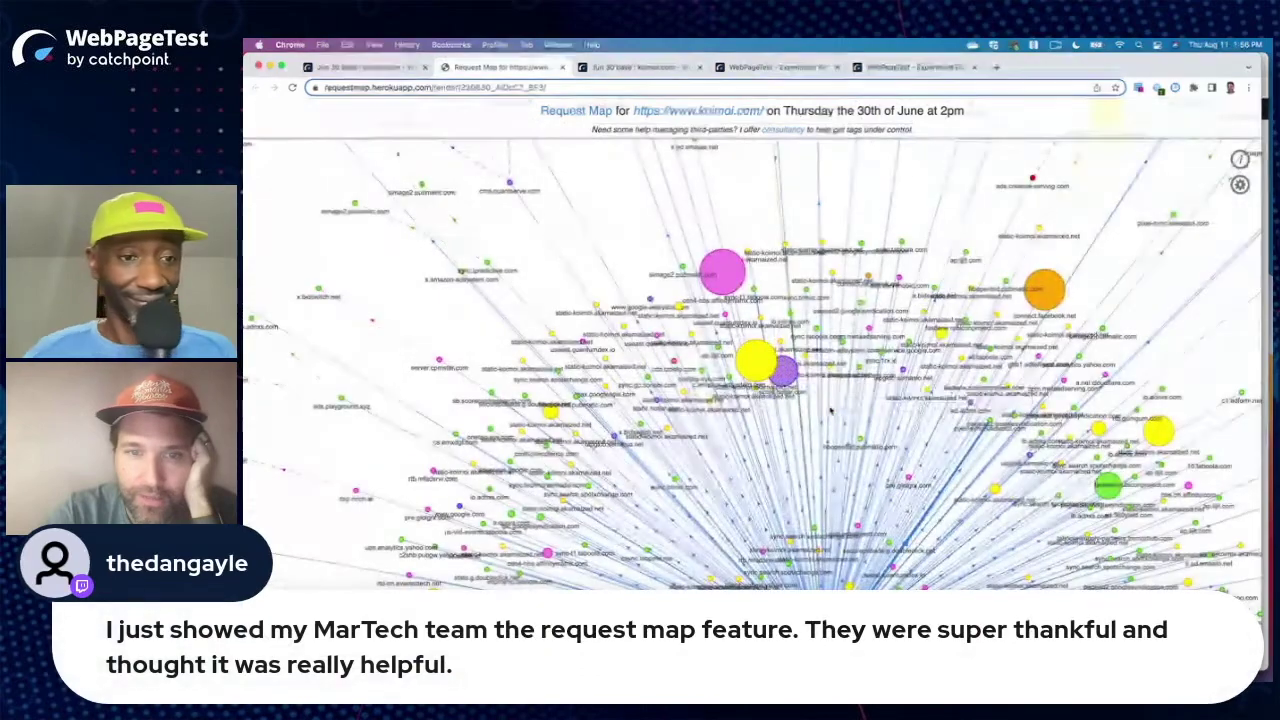
left_click_drag(704, 443, 729, 273)
left_click_drag(712, 394, 724, 253)
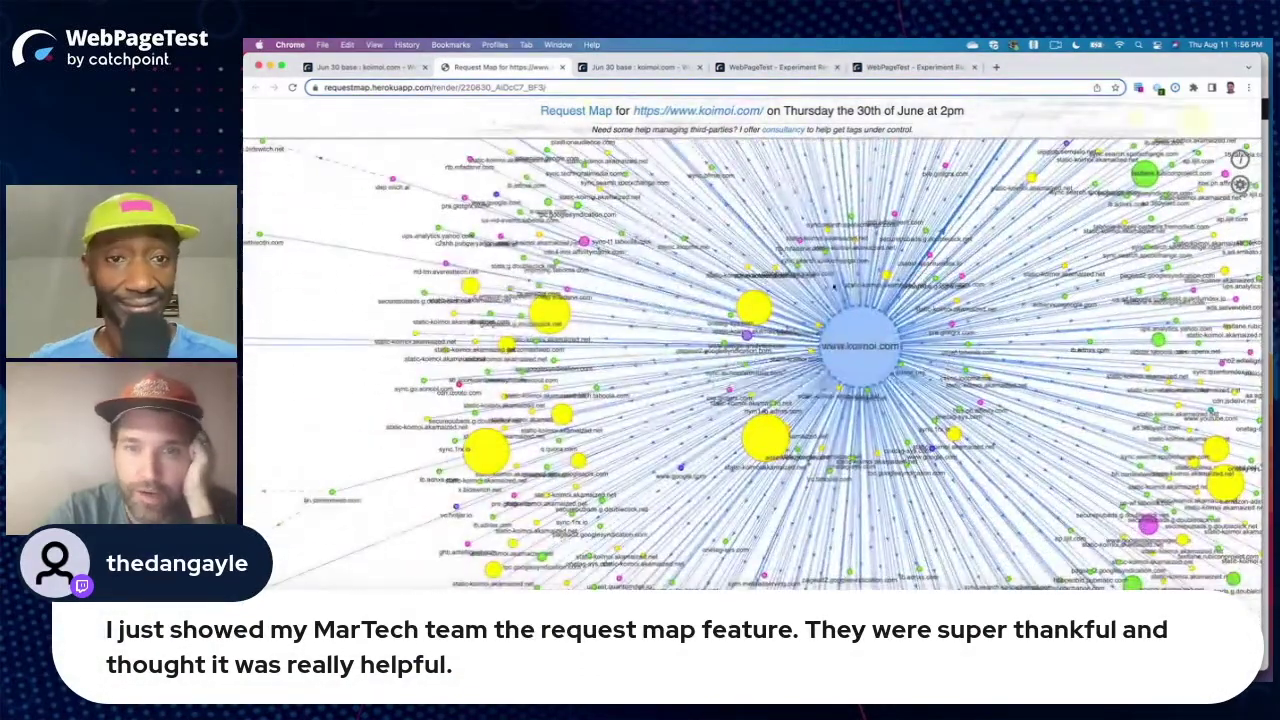
left_click_drag(744, 376, 874, 304)
left_click_drag(800, 446, 732, 227)
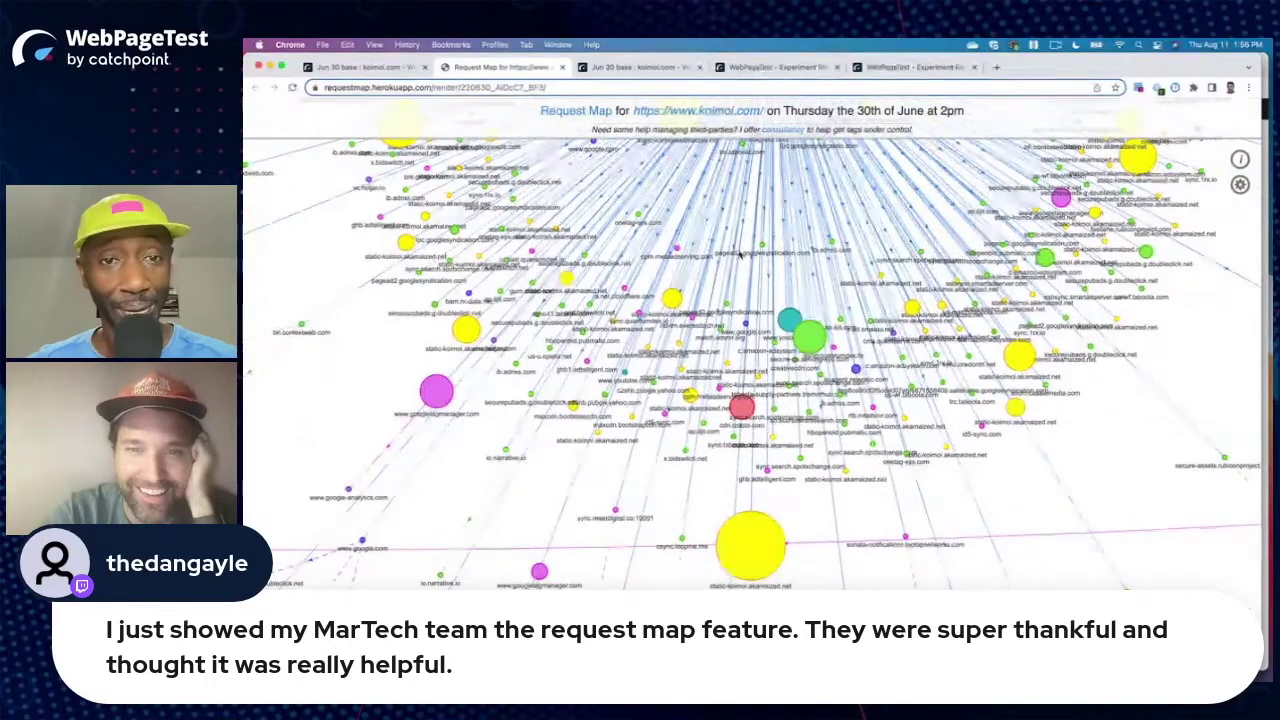
scroll(740, 255, "down", 5)
left_click_drag(732, 255, 747, 397)
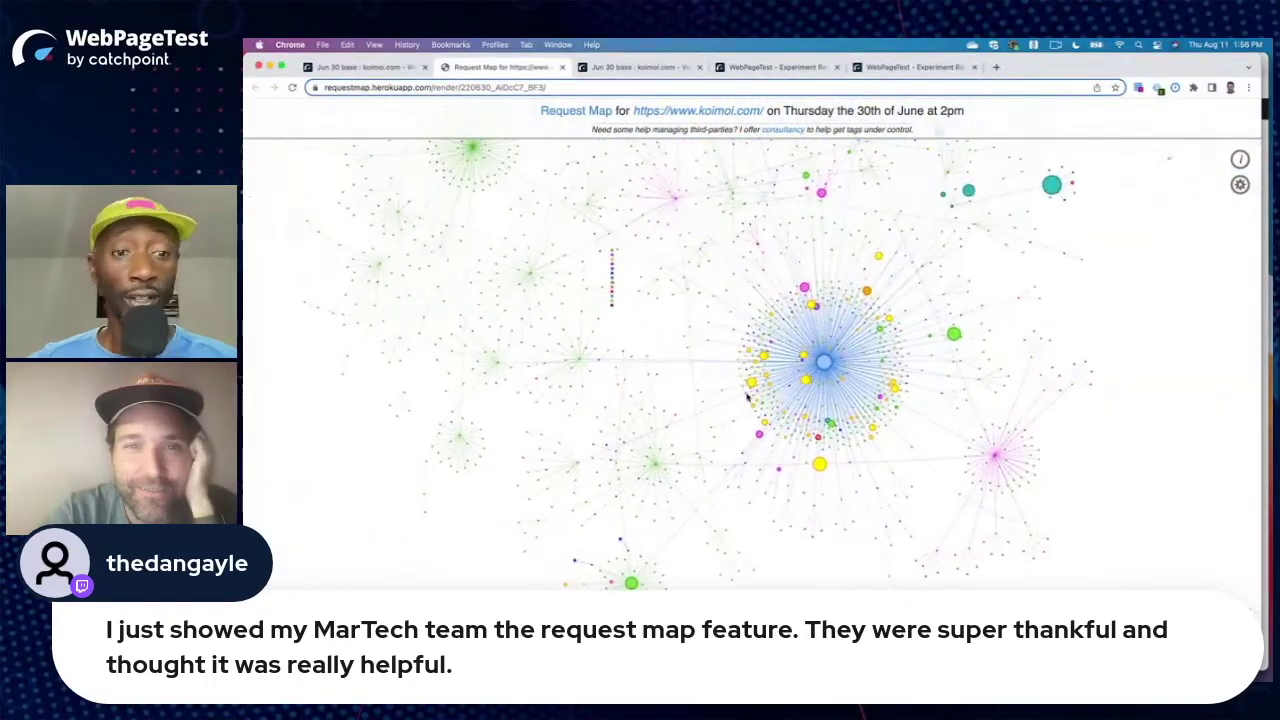
scroll(747, 397, "up", 6)
scroll(745, 395, "down", 3)
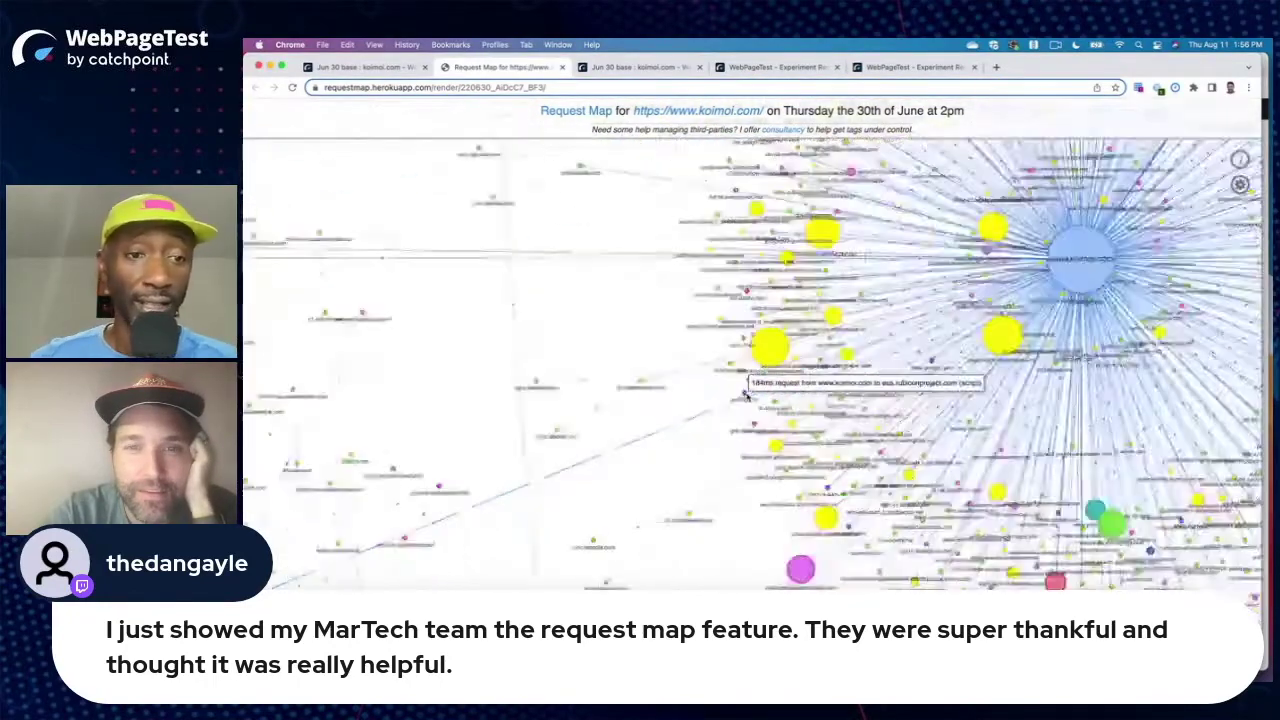
scroll(745, 395, "up", 3)
scroll(745, 395, "down", 3)
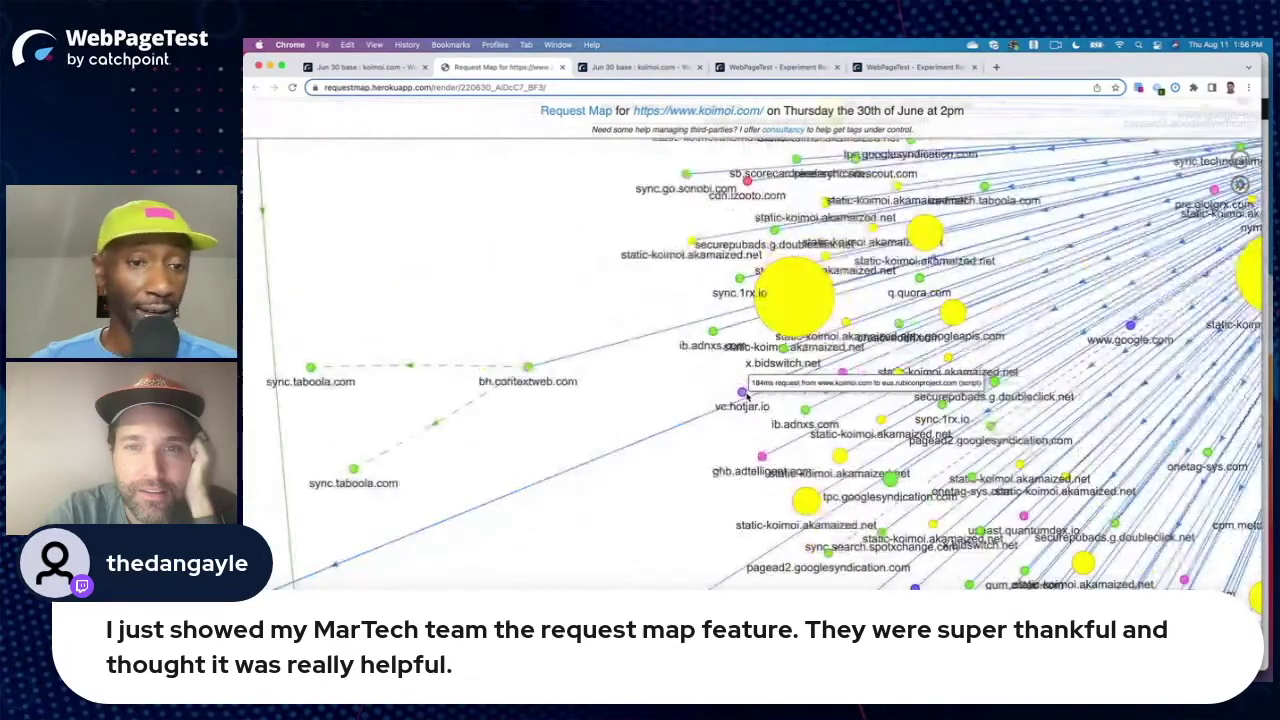
left_click_drag(904, 347, 636, 444)
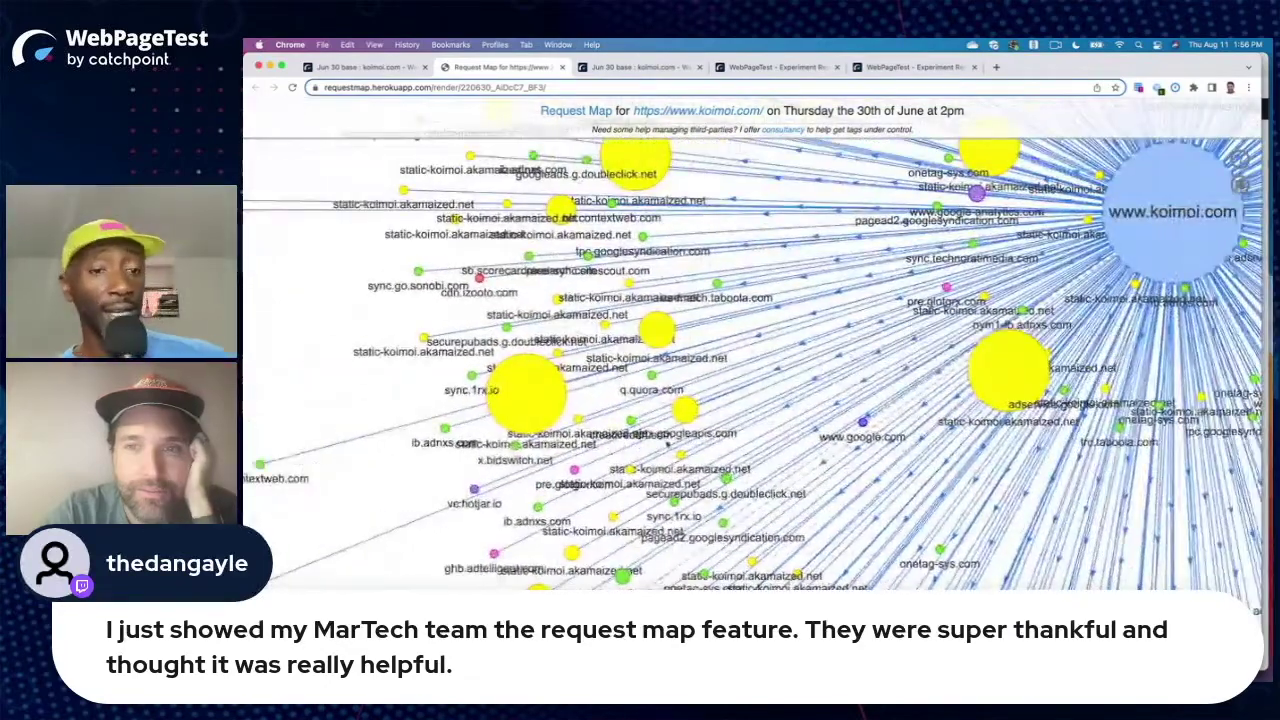
left_click_drag(779, 445, 798, 567)
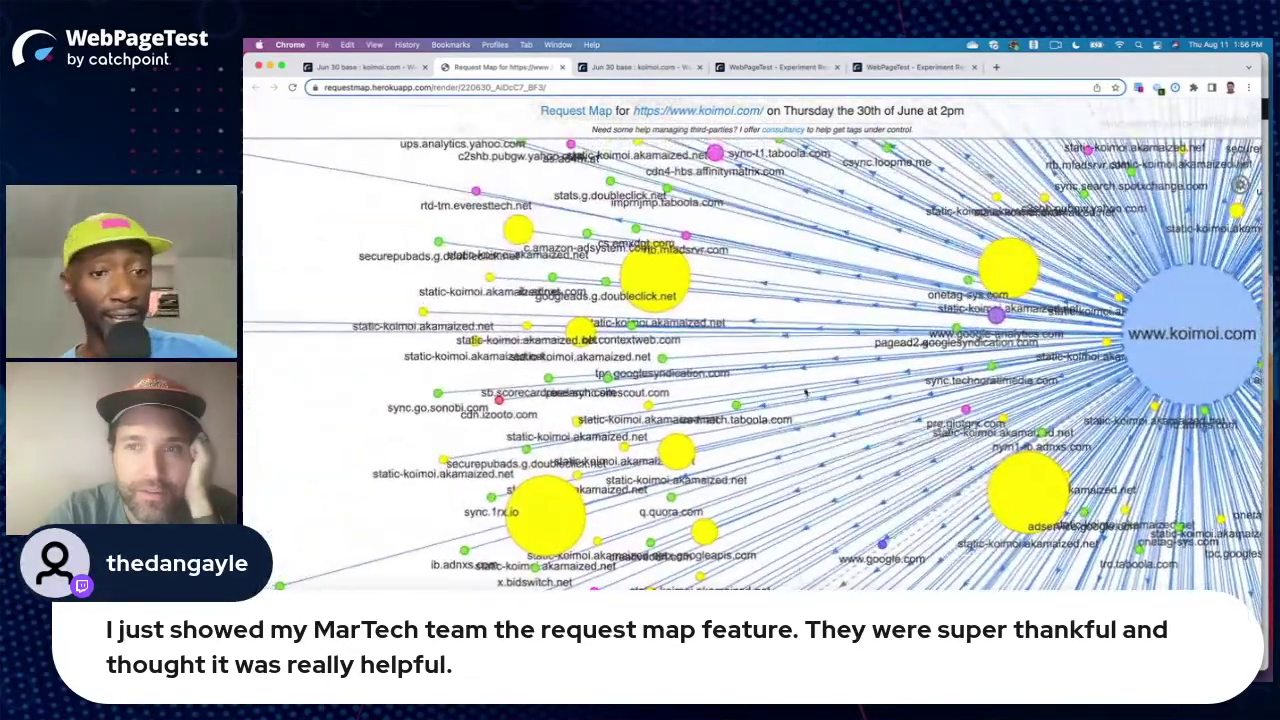
left_click_drag(806, 416, 808, 458)
left_click_drag(802, 372, 794, 470)
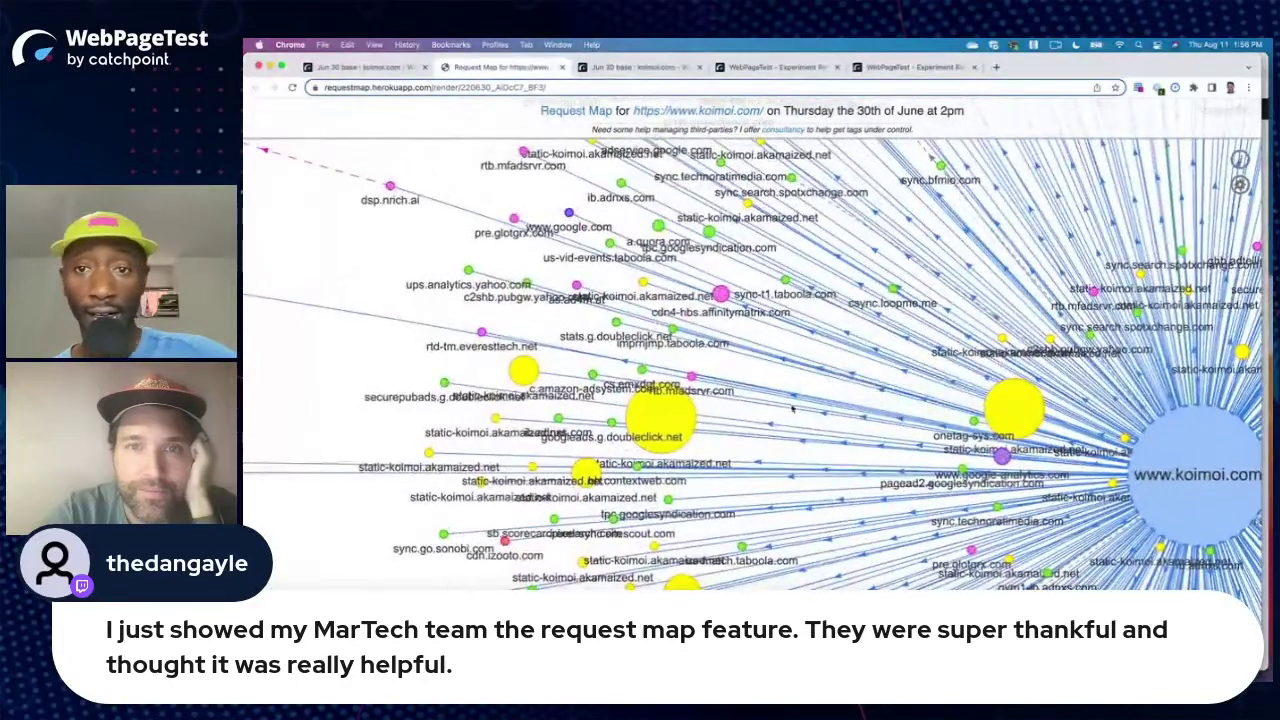
scroll(790, 411, "down", 5)
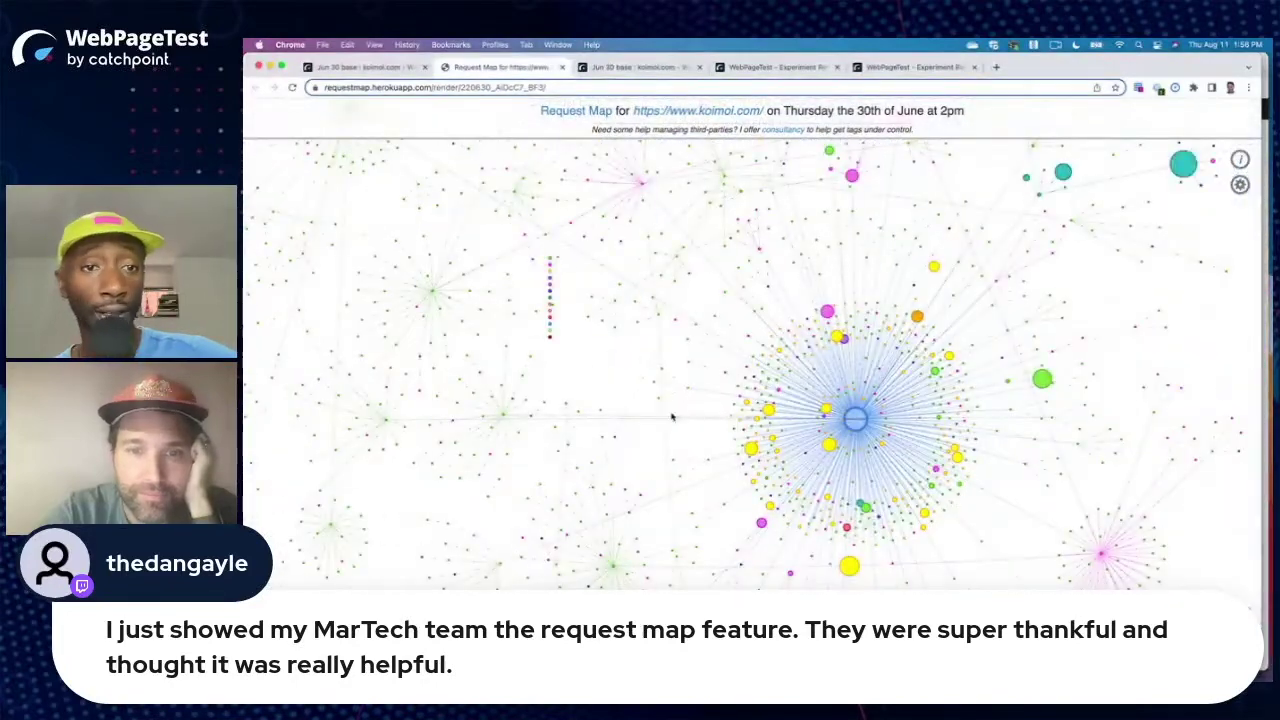
scroll(671, 413, "up", 10)
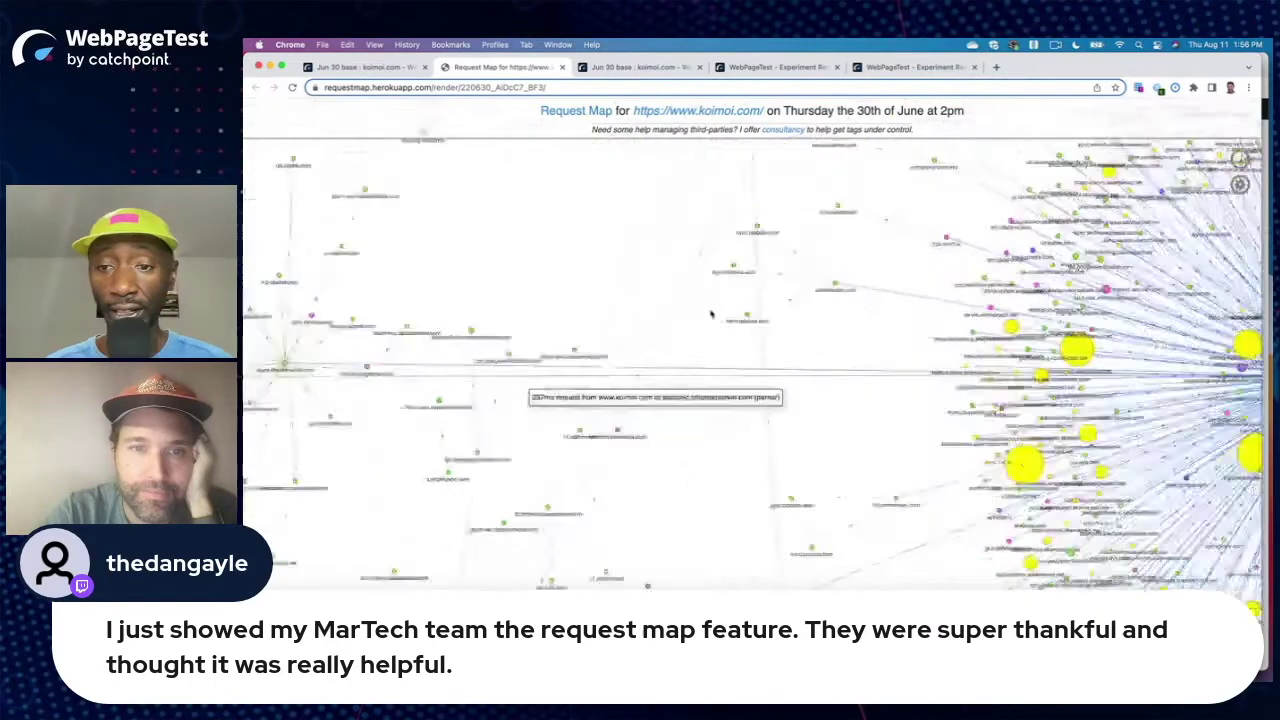
left_click_drag(496, 281, 706, 323)
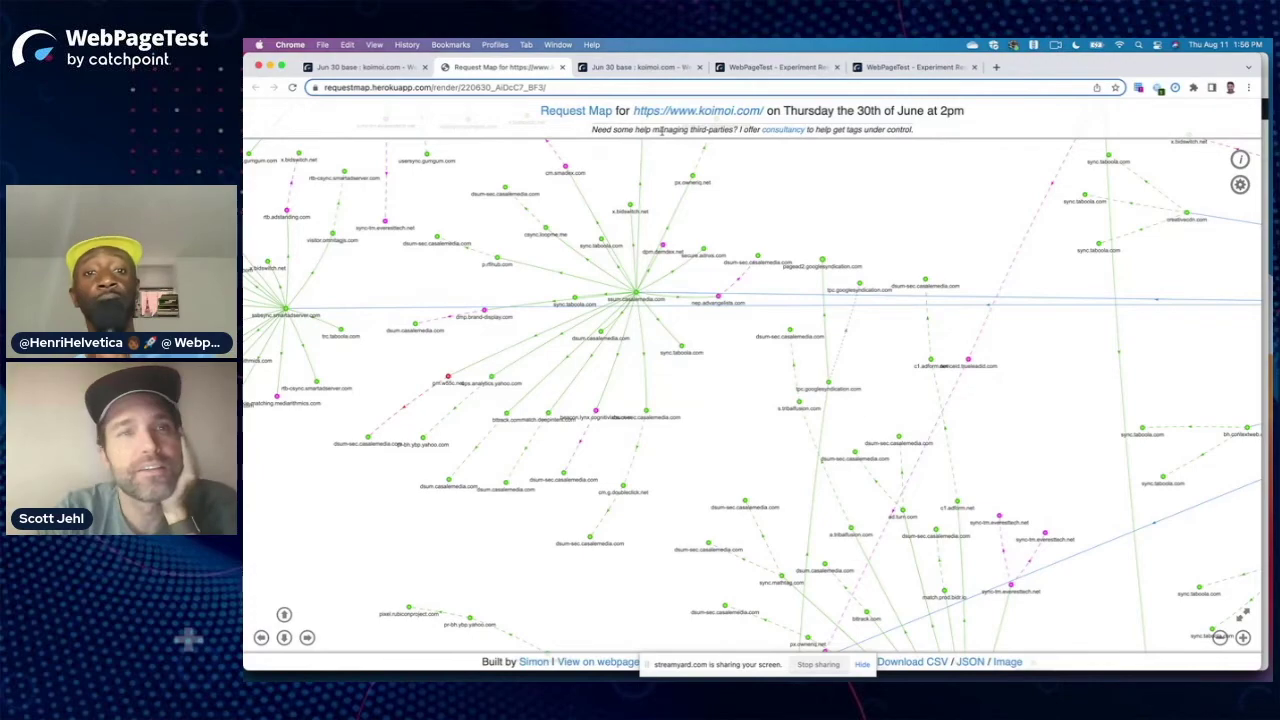
left_click_drag(910, 247, 551, 266)
left_click_drag(779, 221, 564, 348)
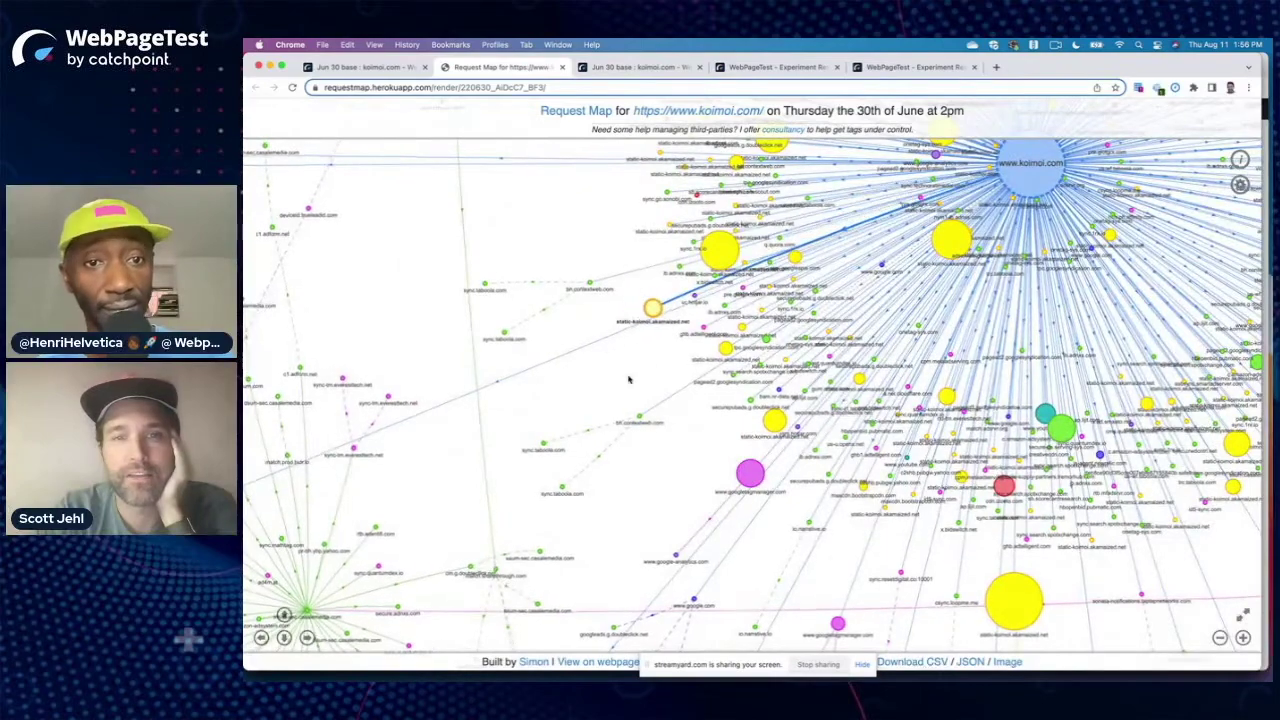
left_click_drag(722, 247, 461, 251)
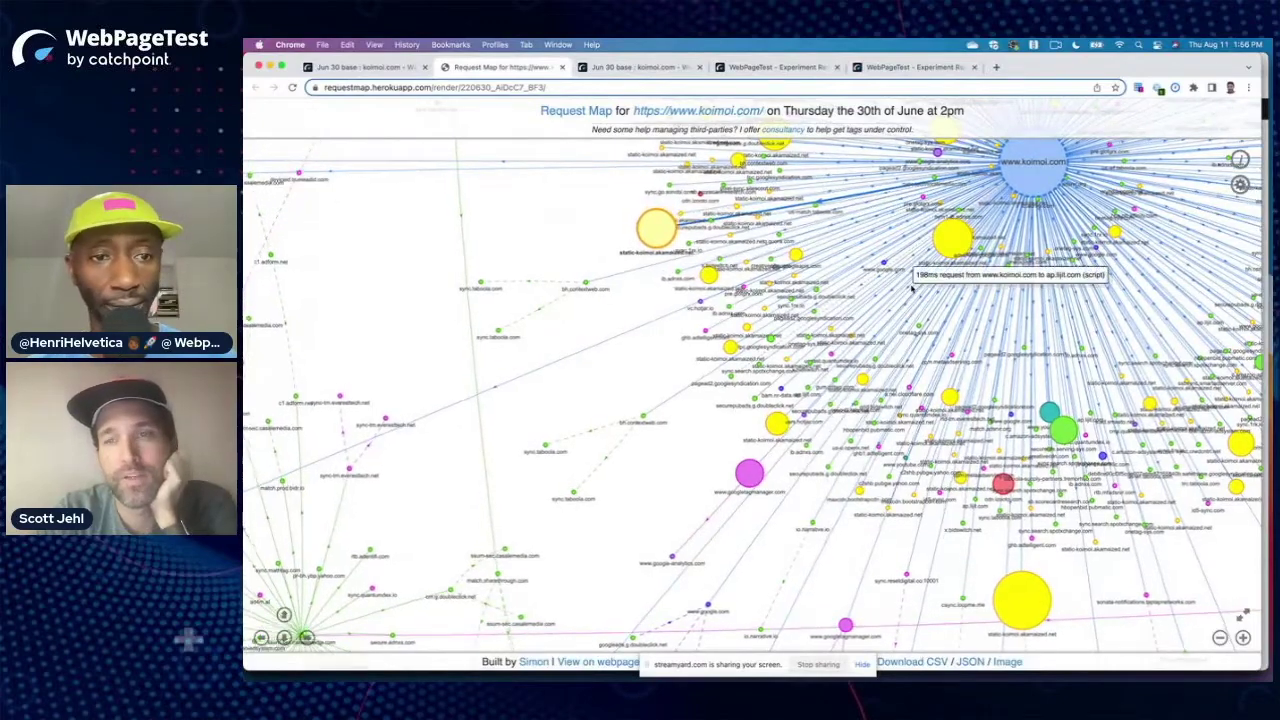
scroll(911, 289, "up", 3)
scroll(911, 289, "down", 5)
left_click_drag(911, 289, 827, 443)
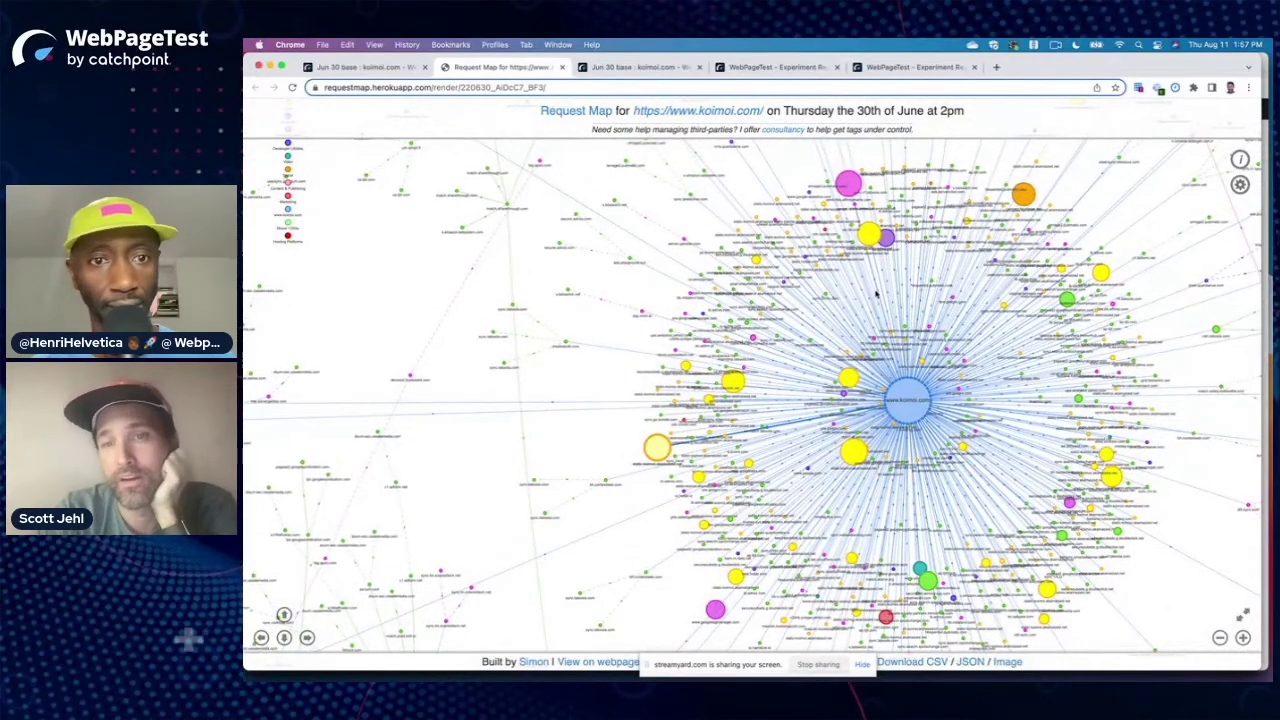
scroll(738, 410, "down", 5)
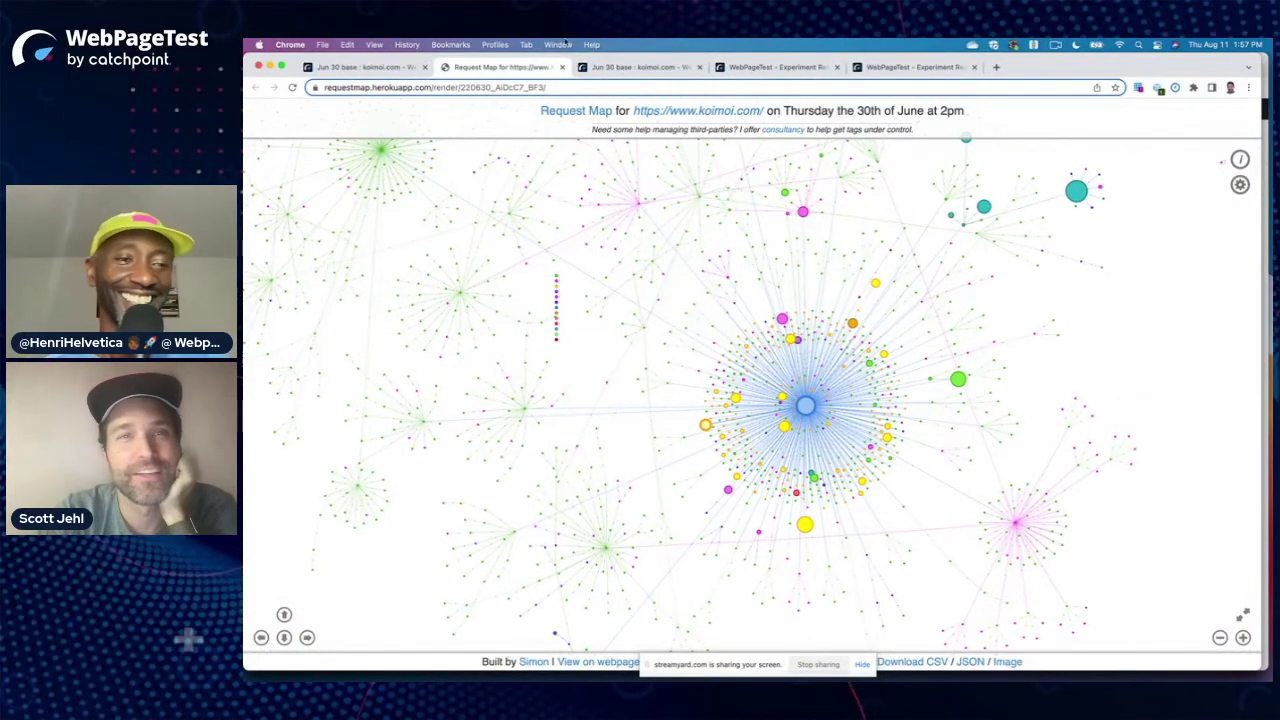
Step: Switch to the nu.edu WebPageTest result window and bring up its Observed Metrics
left_click(566, 45)
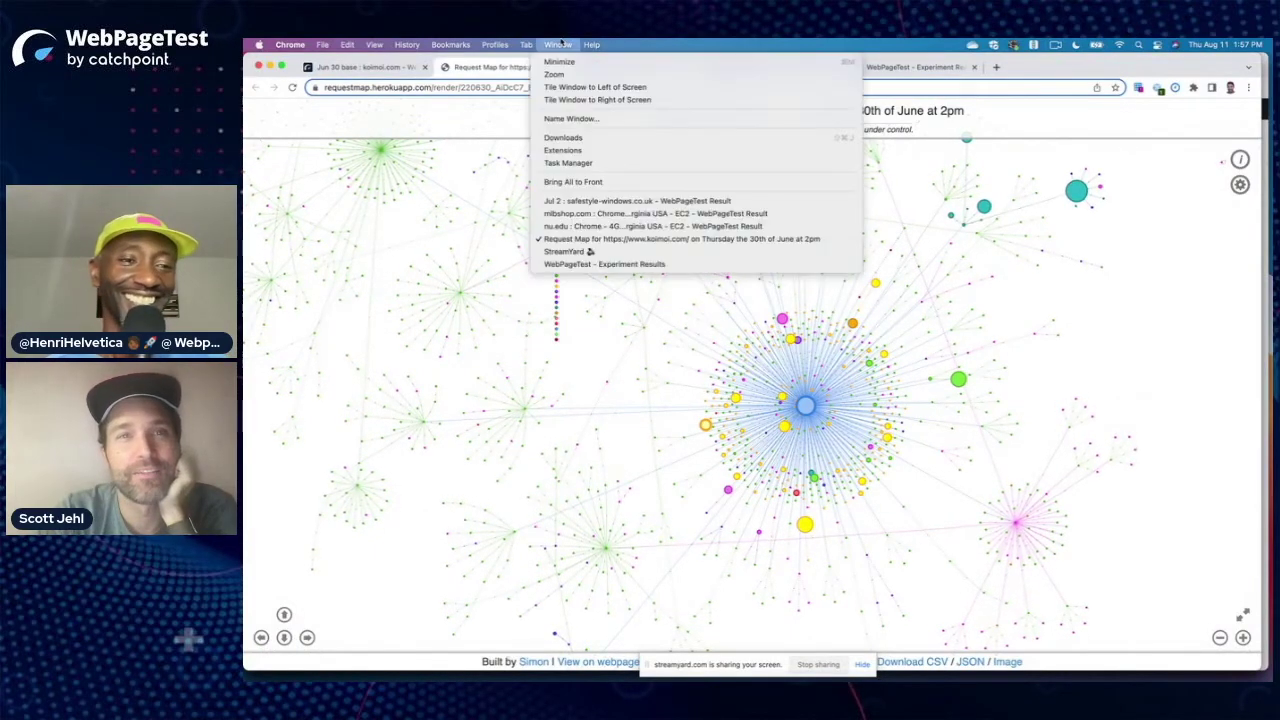
left_click(634, 228)
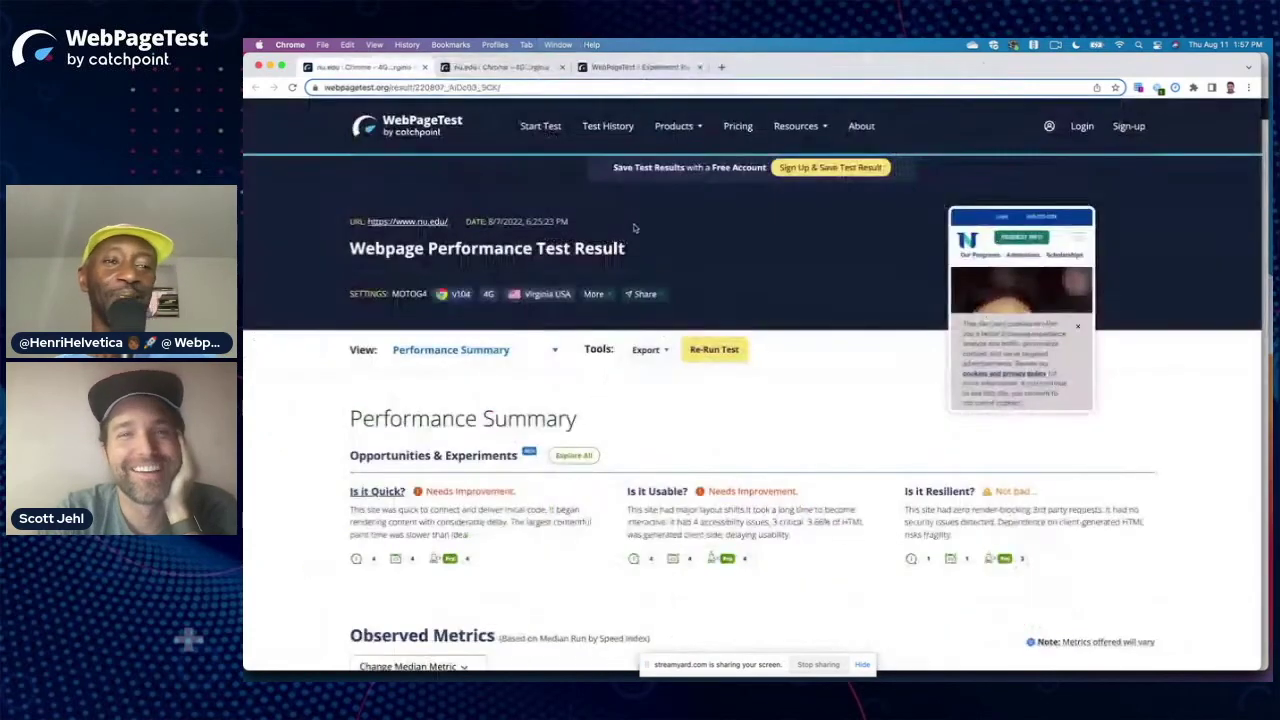
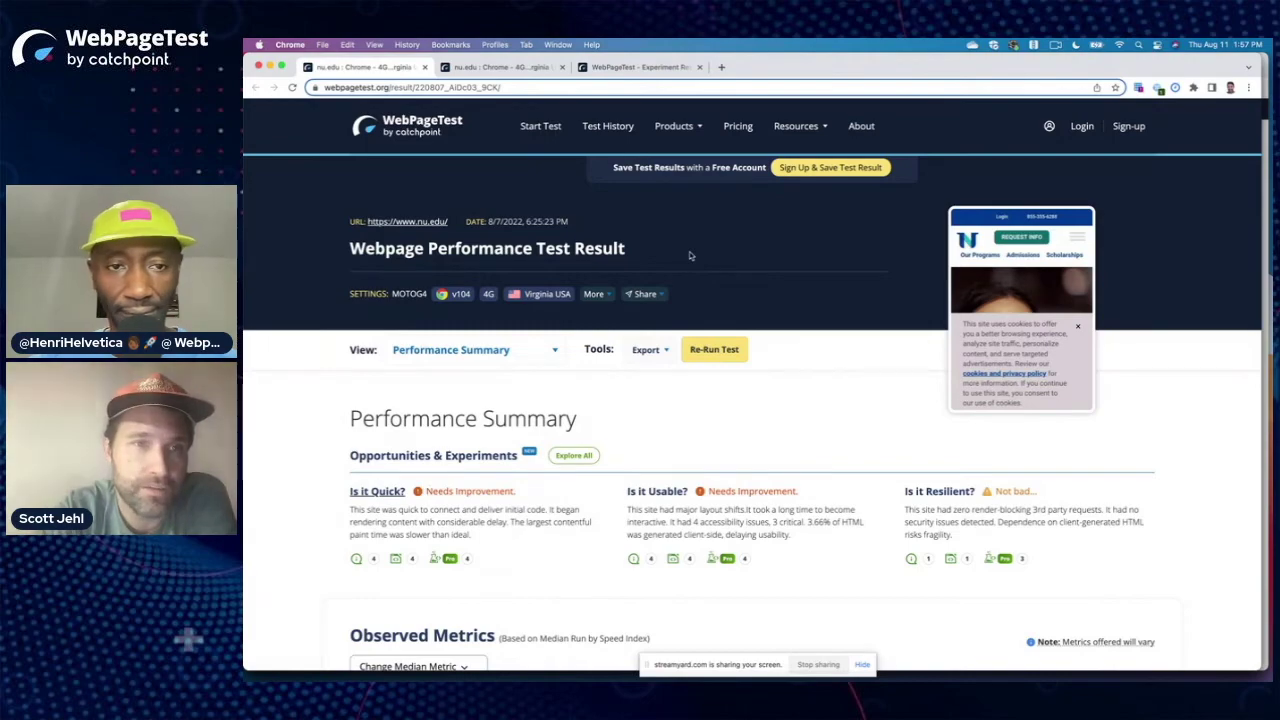
scroll(802, 260, "down", 3)
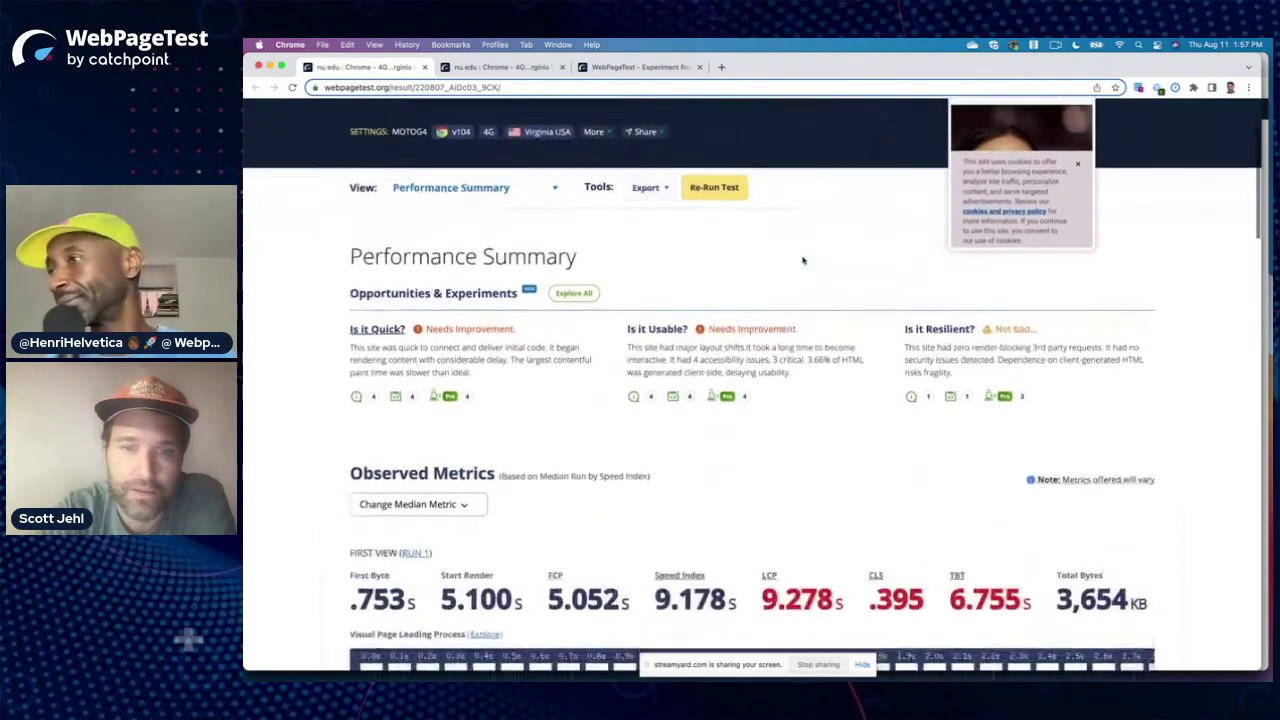
scroll(802, 260, "down", 1)
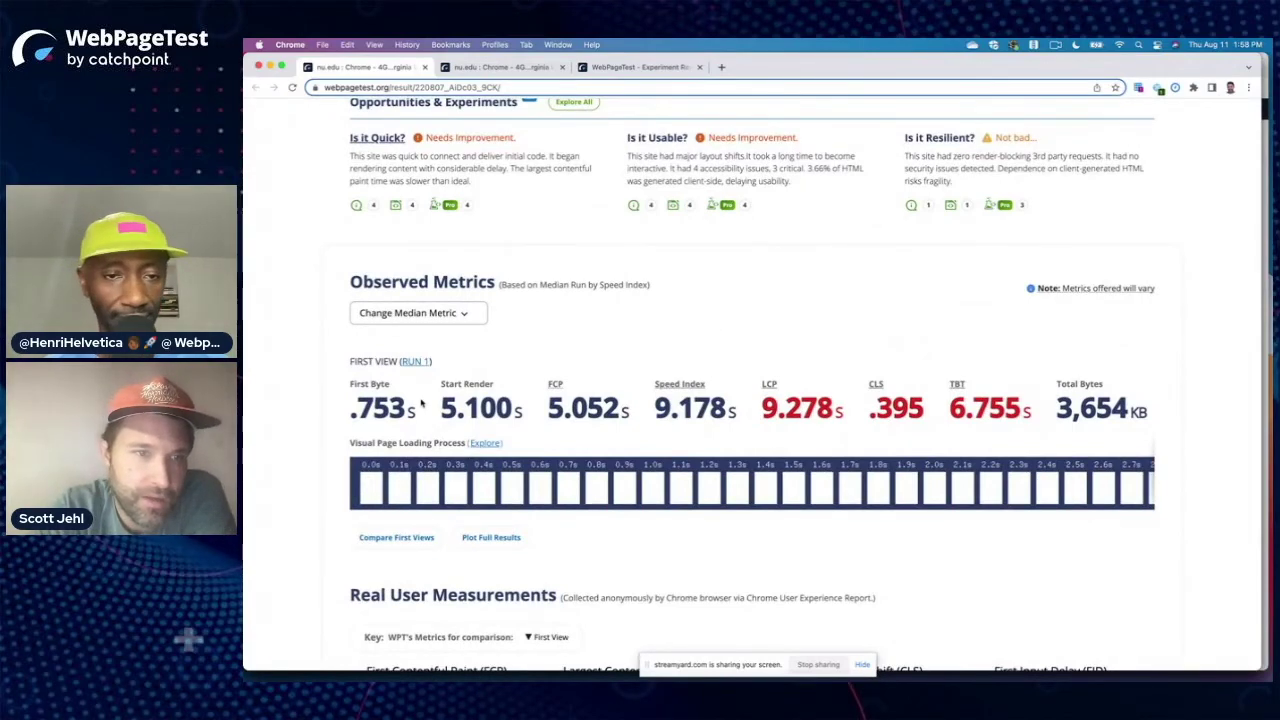
scroll(417, 423, "down", 1)
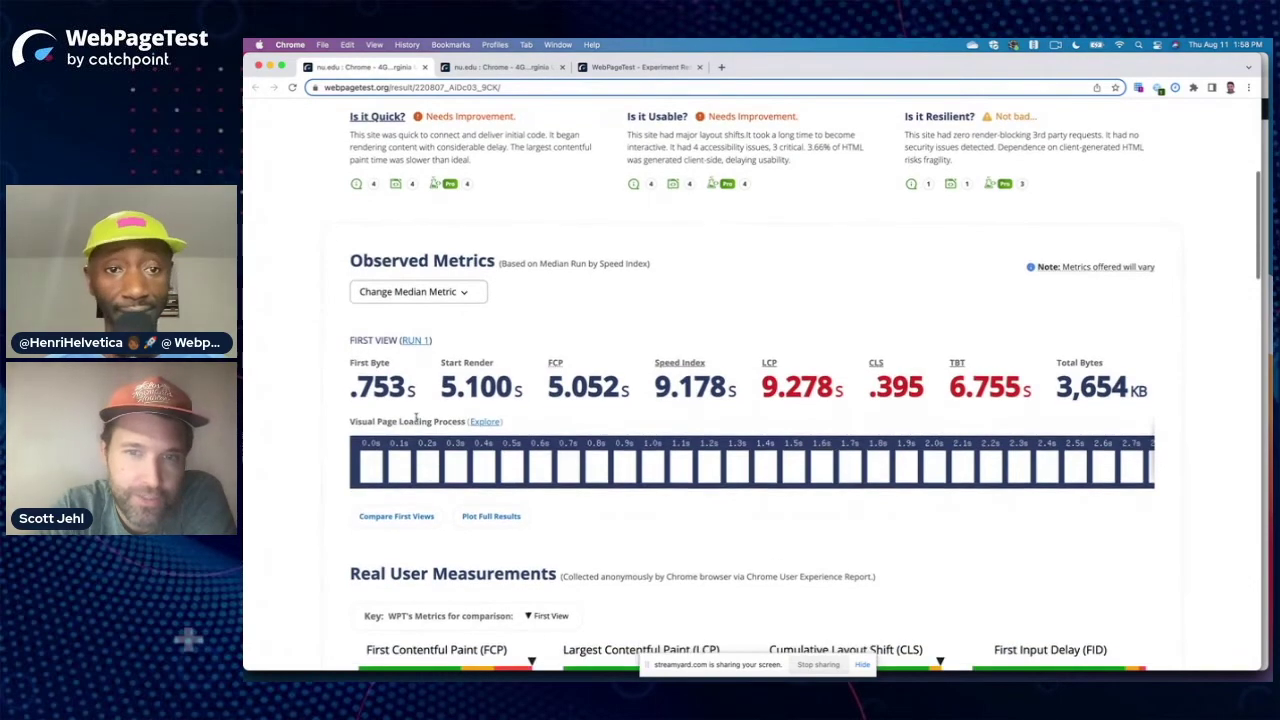
Step: Examine the nu.edu first-view LCP, CLS and TBT values and compare Start Render and FCP with LCP
left_click_drag(762, 378, 1015, 388)
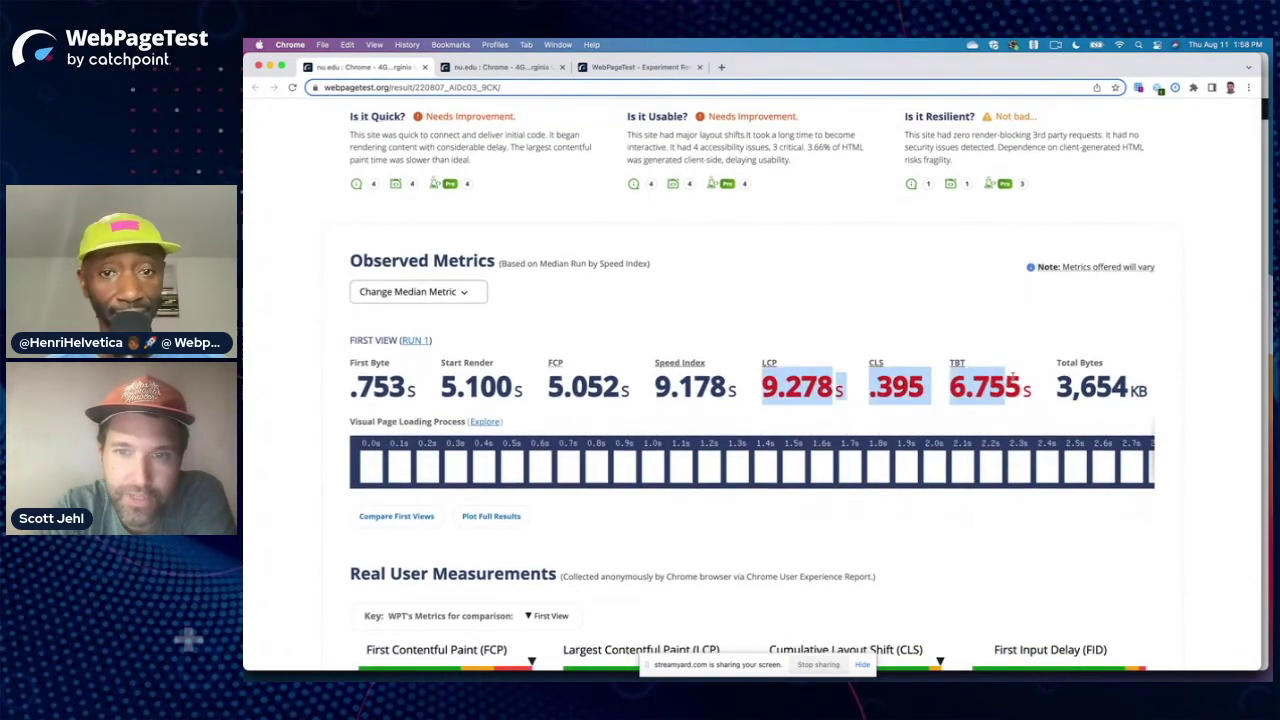
left_click(939, 264)
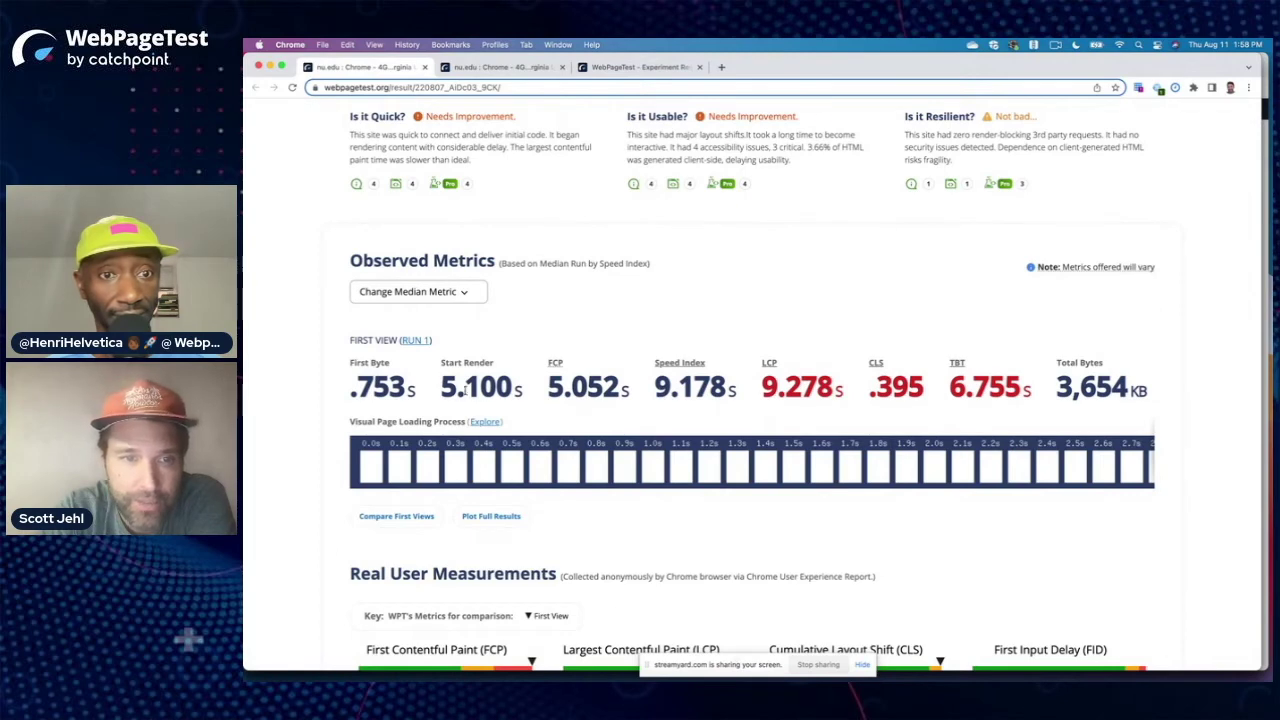
left_click_drag(440, 395, 482, 391)
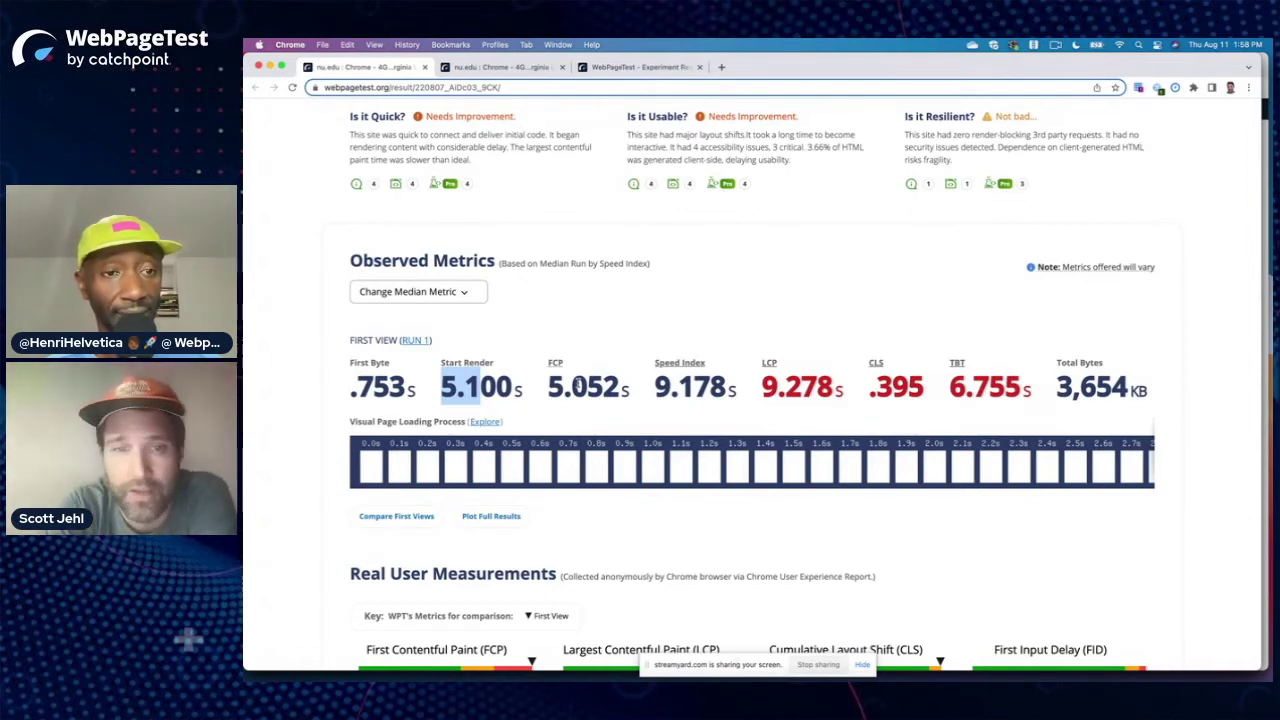
left_click_drag(547, 386, 648, 384)
left_click_drag(846, 386, 748, 385)
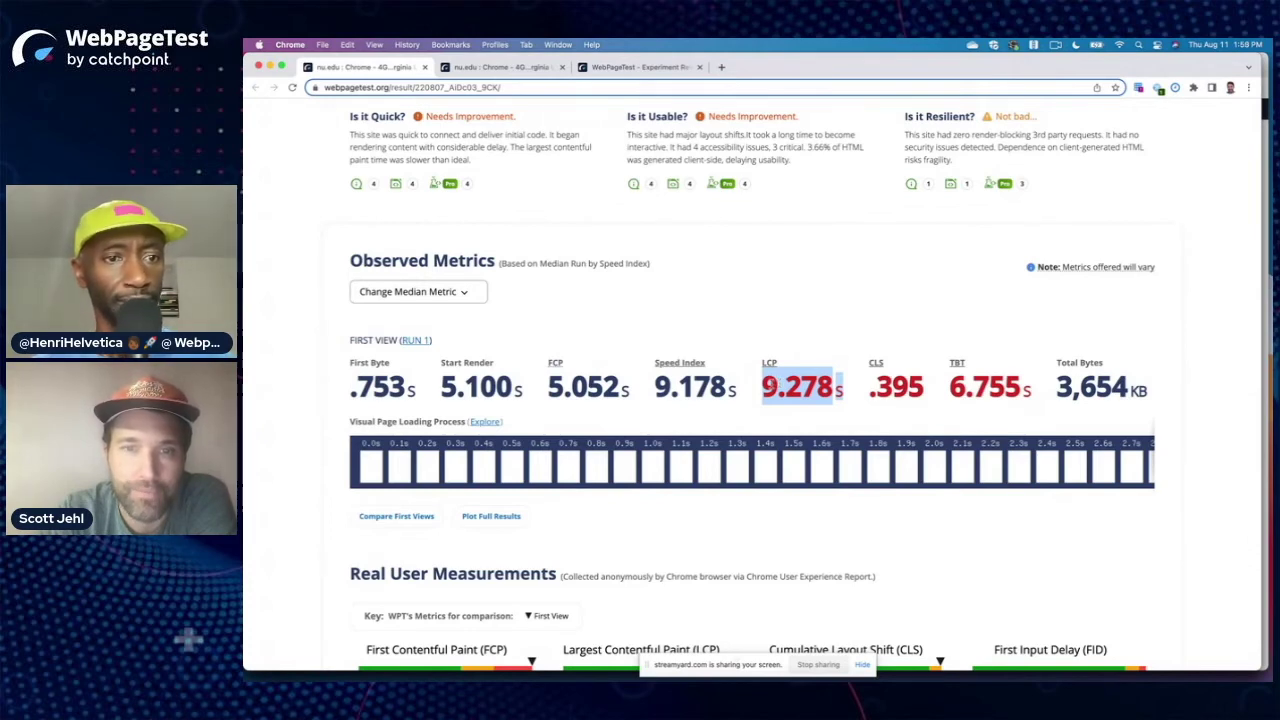
left_click_drag(548, 387, 597, 387)
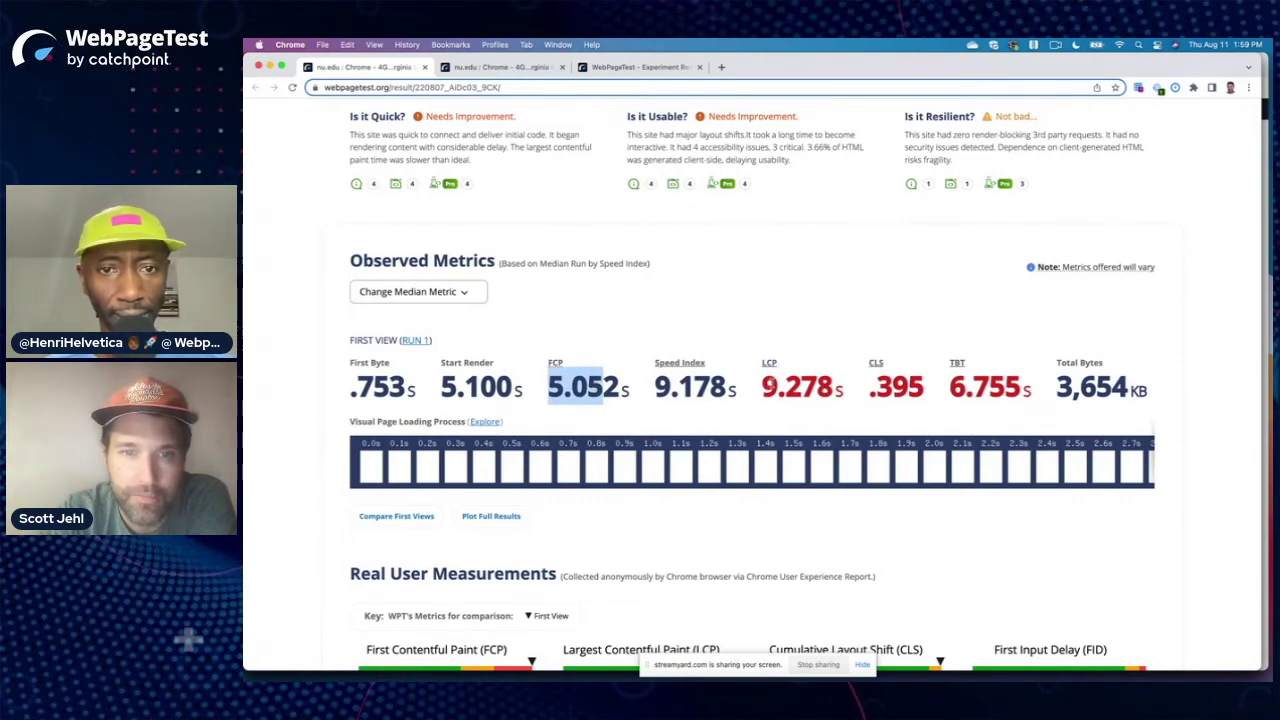
left_click_drag(762, 387, 802, 387)
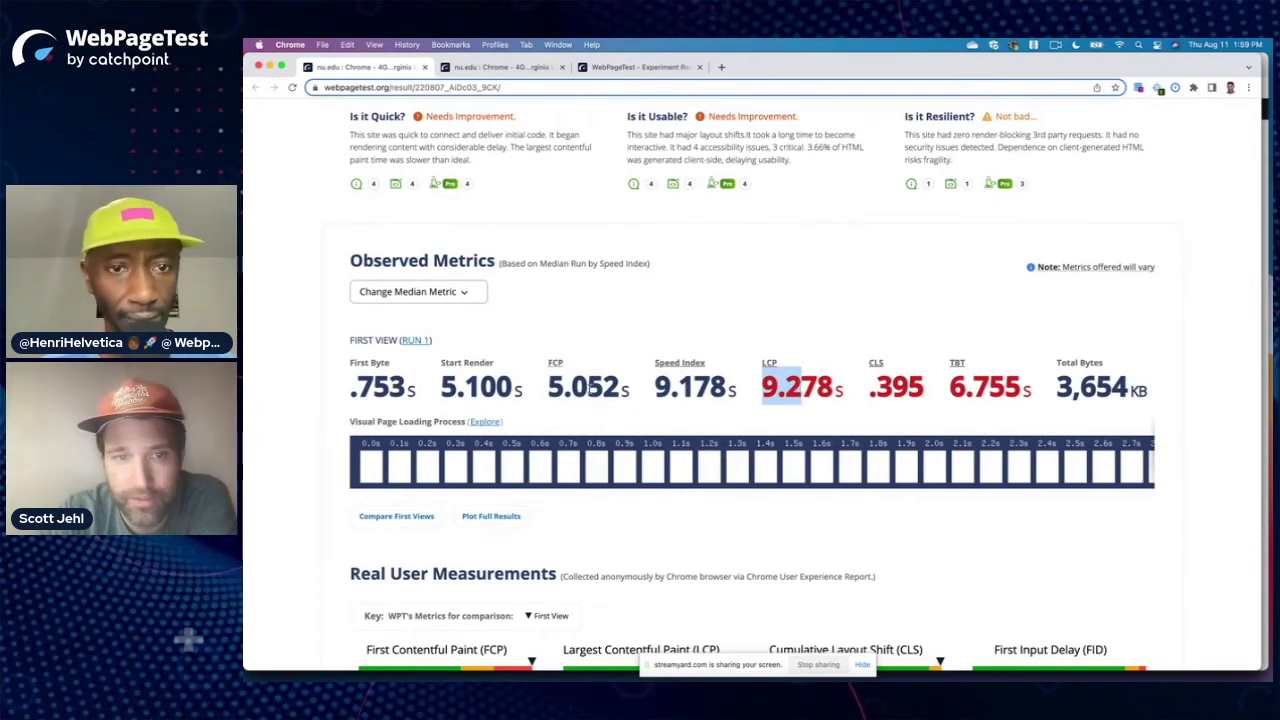
left_click_drag(549, 383, 569, 382)
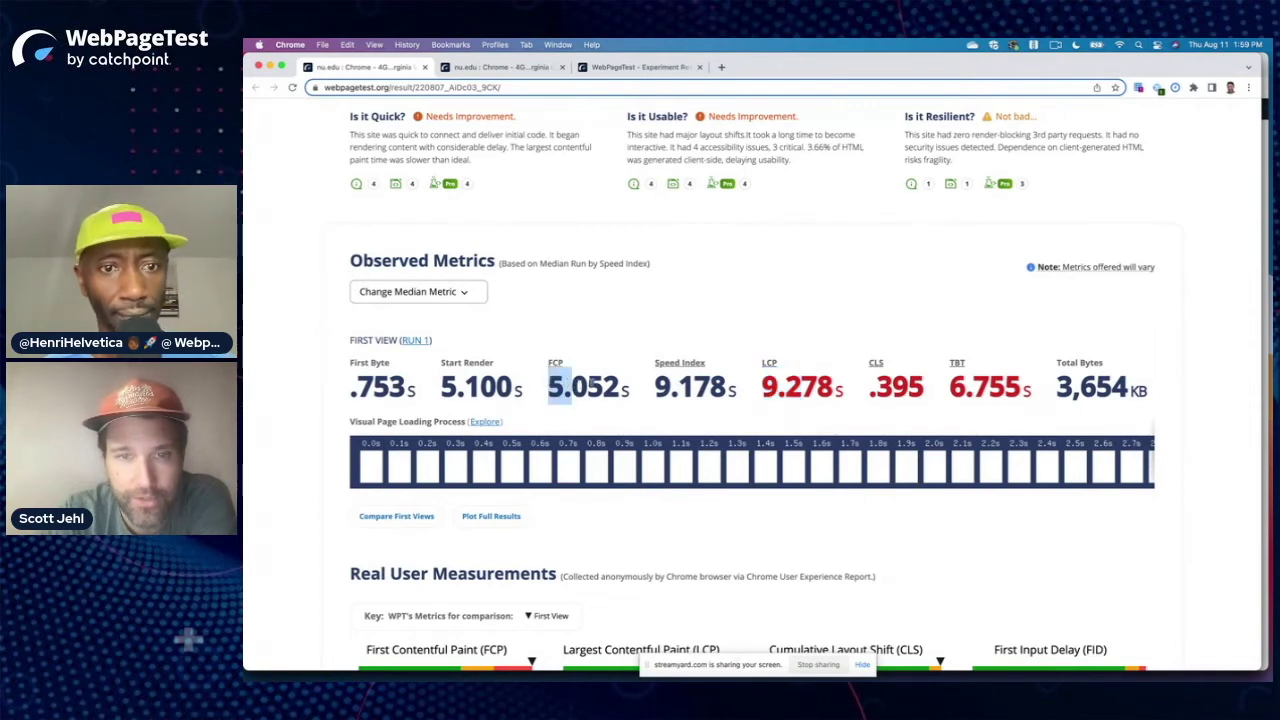
Step: Highlight the nu.edu first-view FCP and LCP values in turn to compare the gap between them
left_click_drag(762, 384, 804, 388)
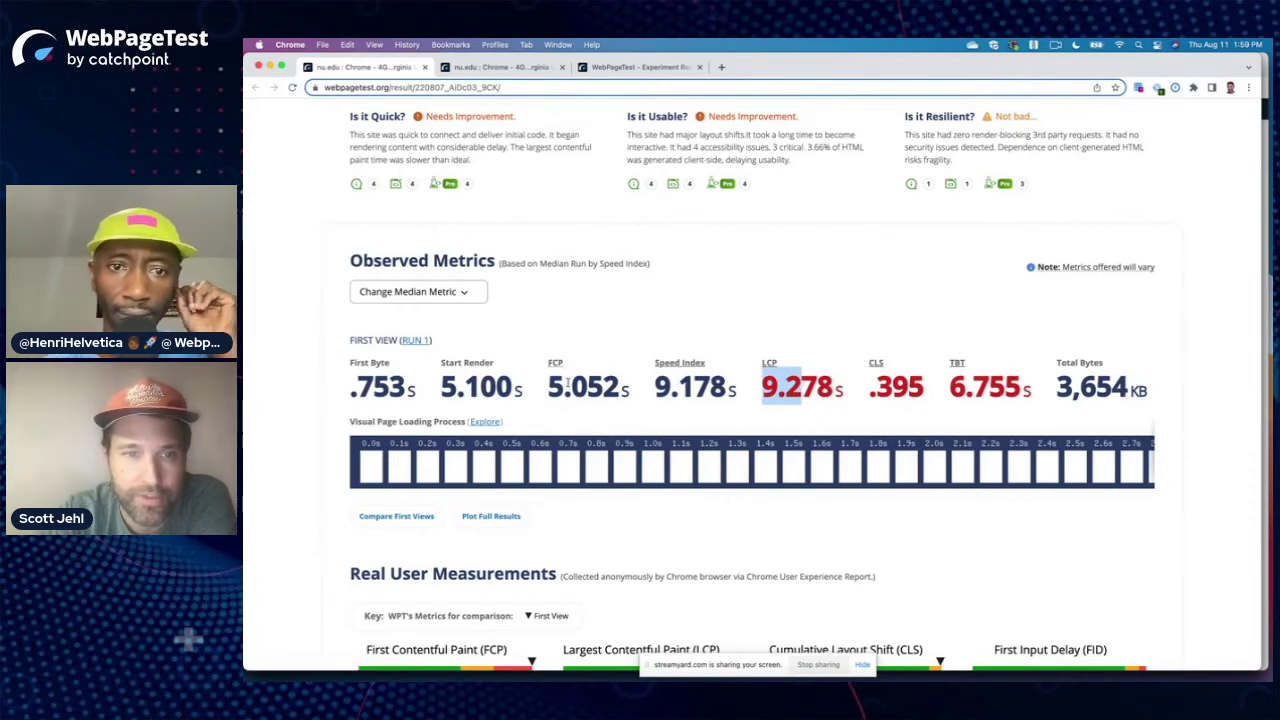
left_click_drag(550, 385, 588, 388)
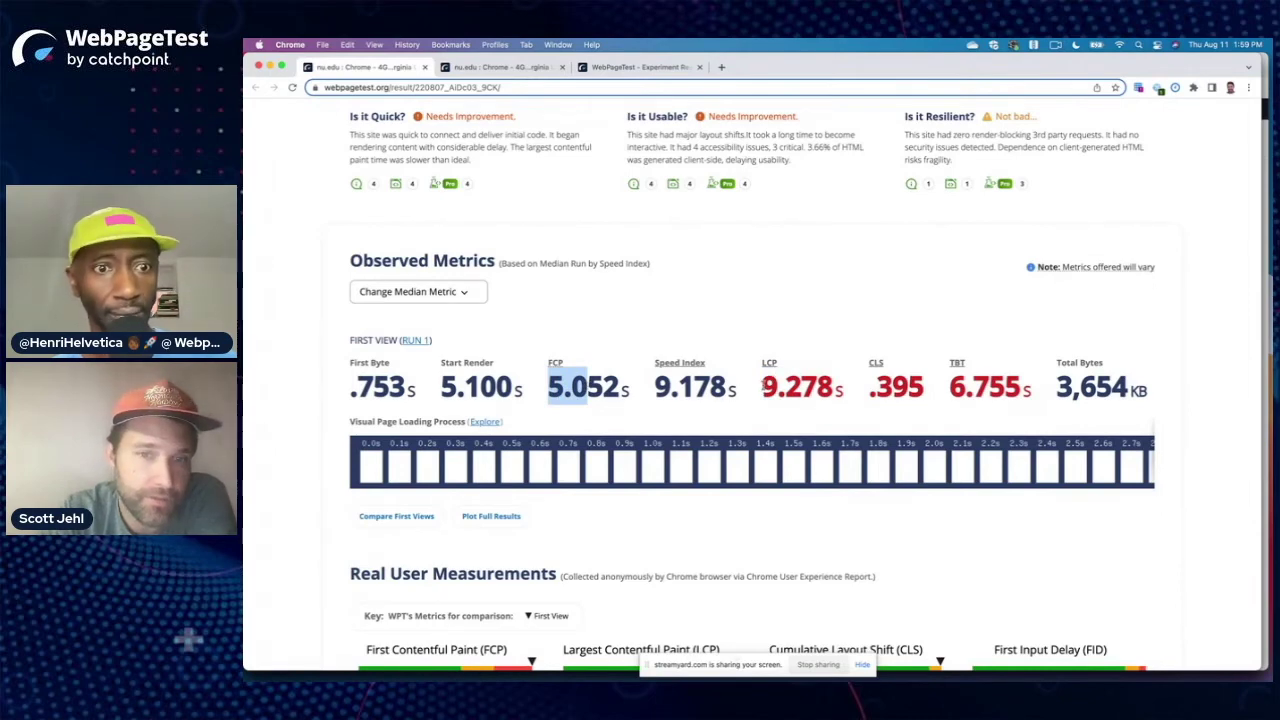
left_click_drag(763, 385, 802, 388)
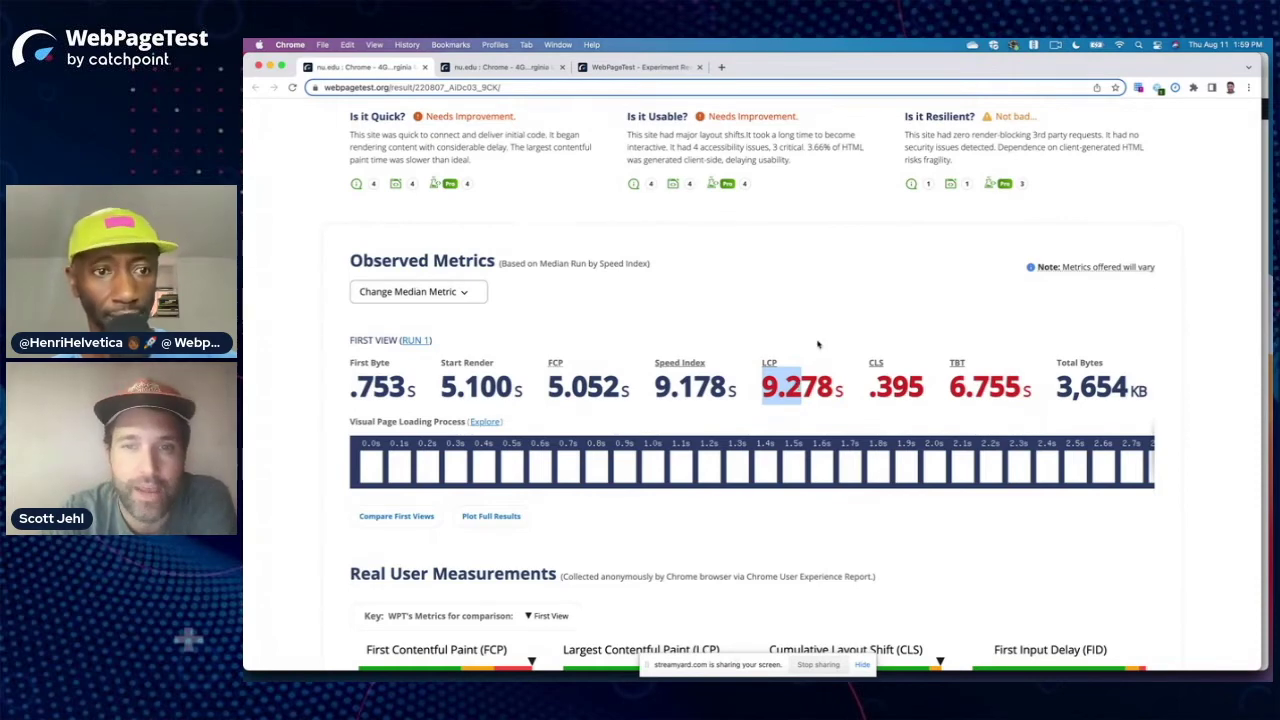
Step: Examine the nu.edu Visual Page Loading Process thumbnails, focusing on the visual changes between about 5.1 s and 5.9 s
scroll(622, 340, "down", 4)
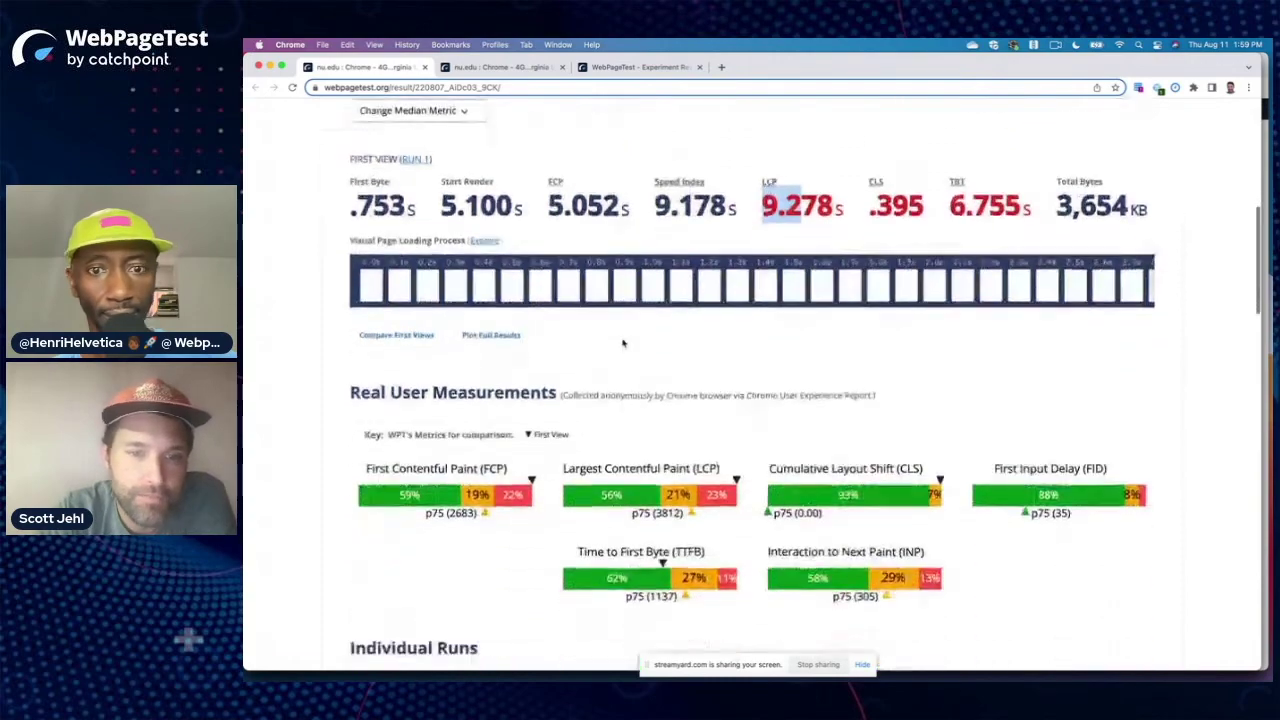
scroll(622, 340, "up", 2)
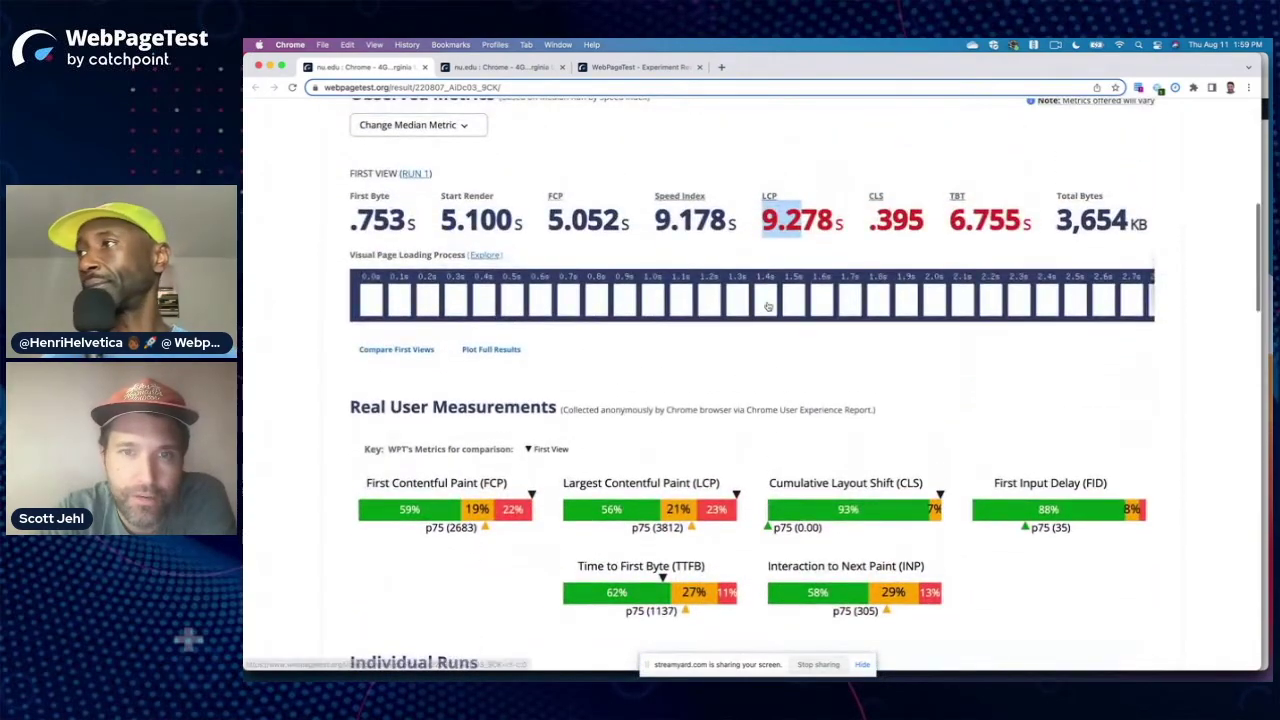
scroll(768, 306, "right", 10)
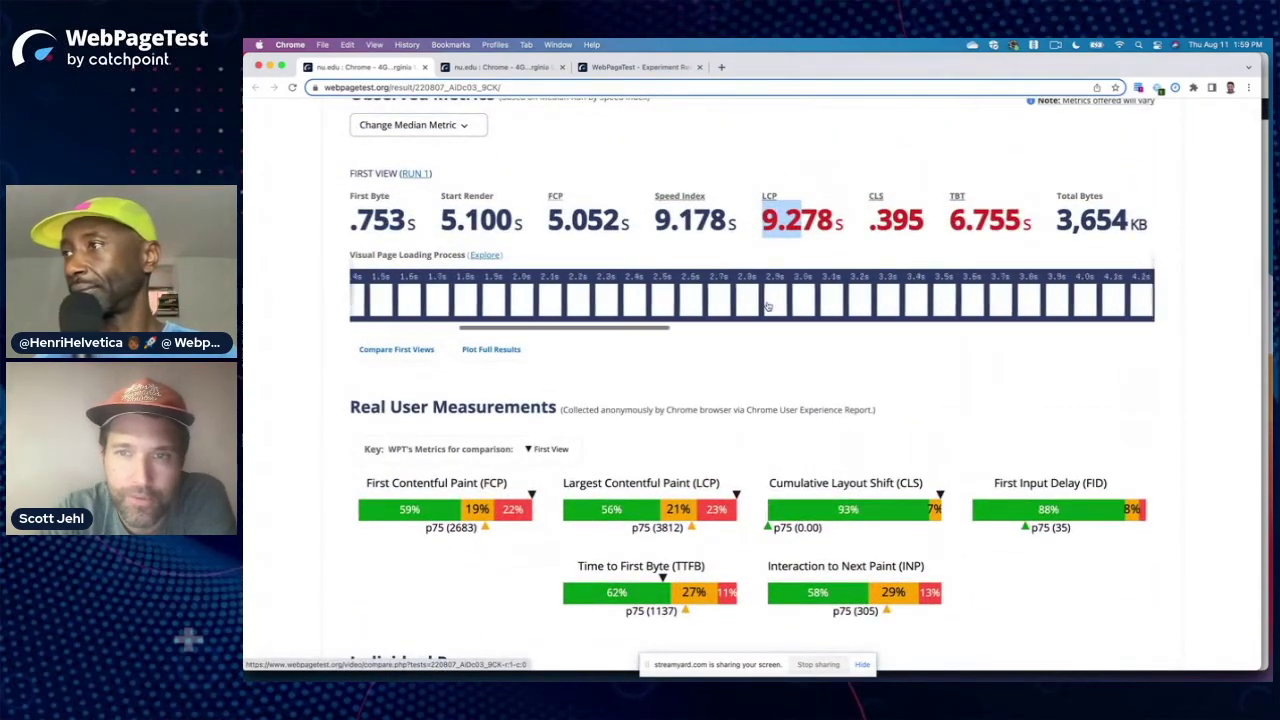
scroll(768, 306, "right", 6)
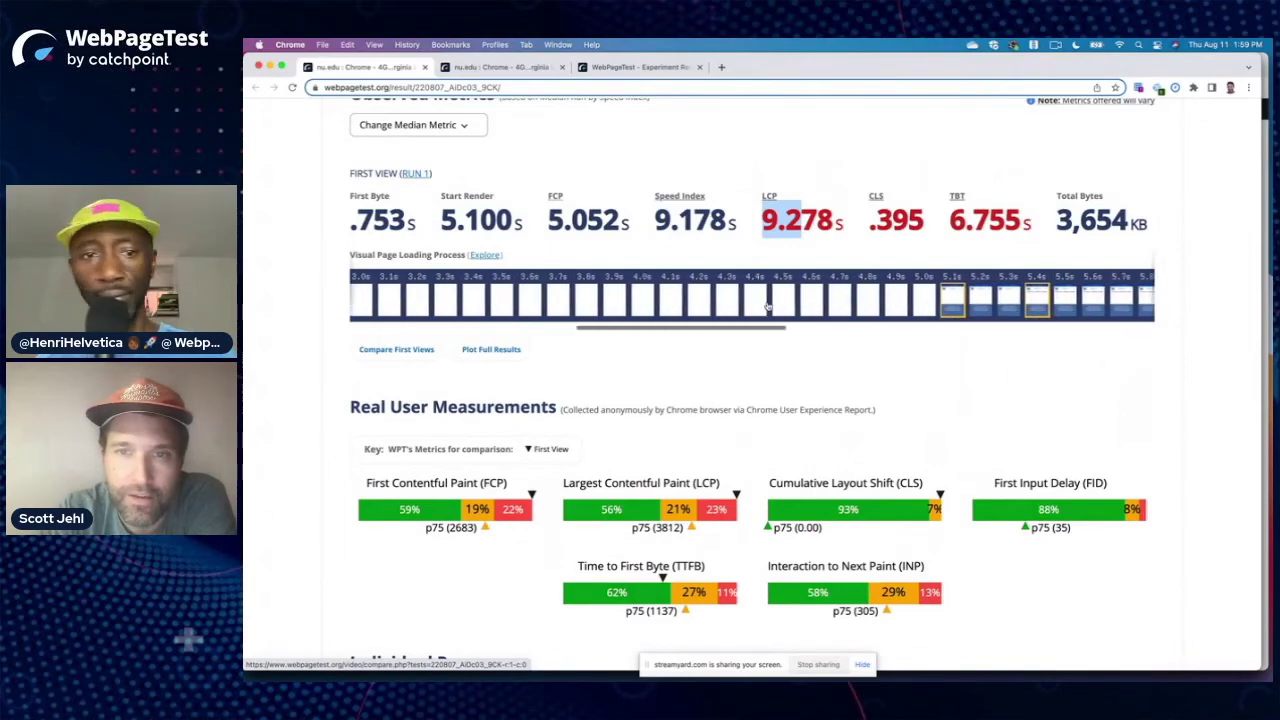
scroll(768, 306, "left", 2)
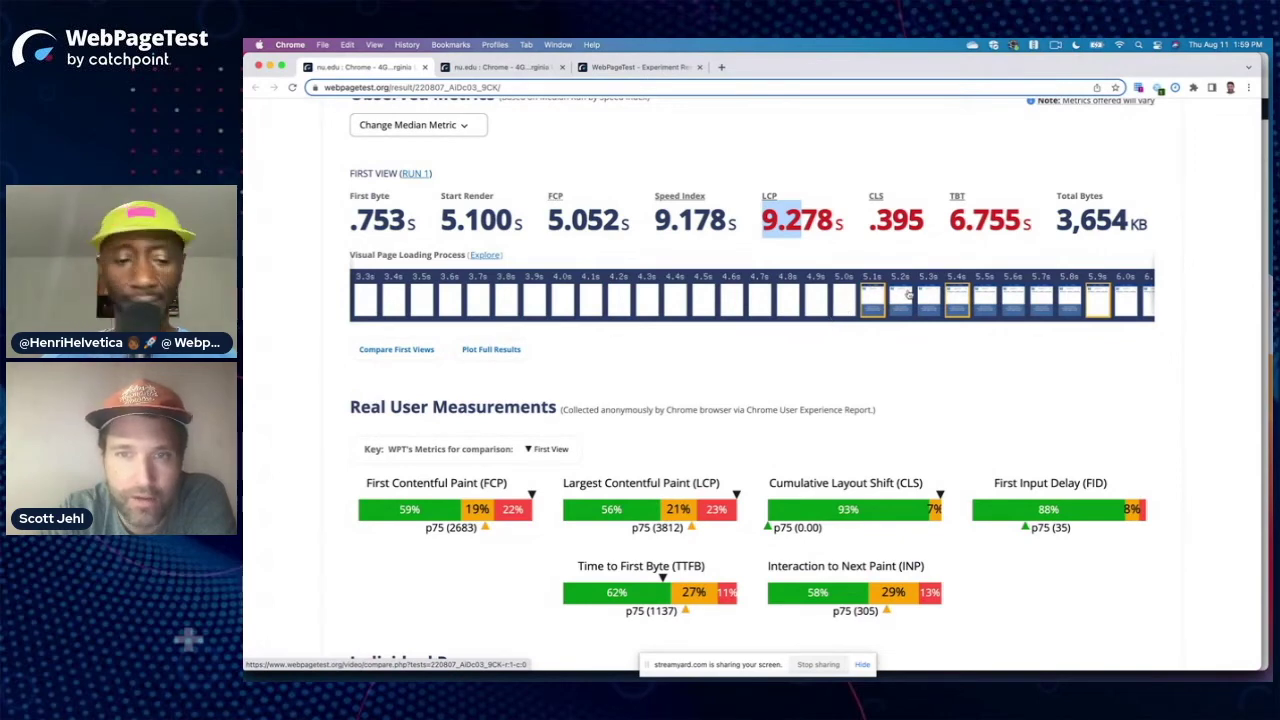
scroll(908, 293, "right", 5)
scroll(908, 293, "right", 5)
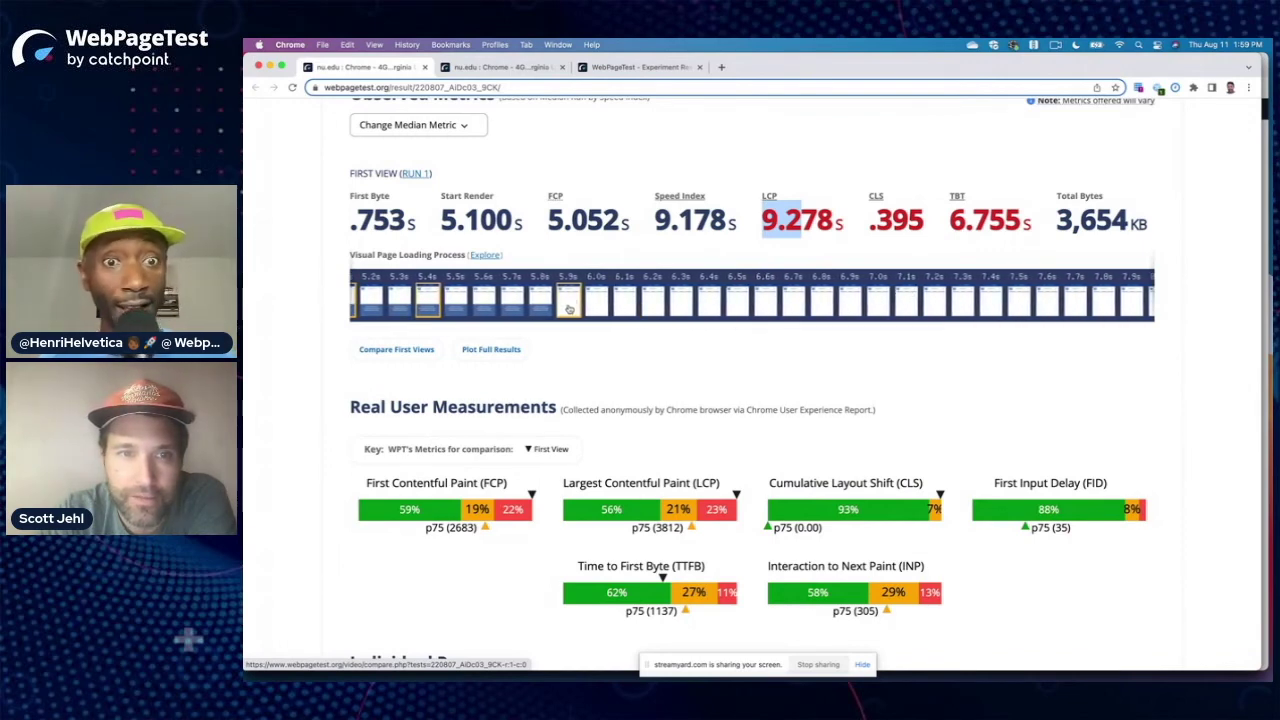
scroll(578, 309, "right", 5)
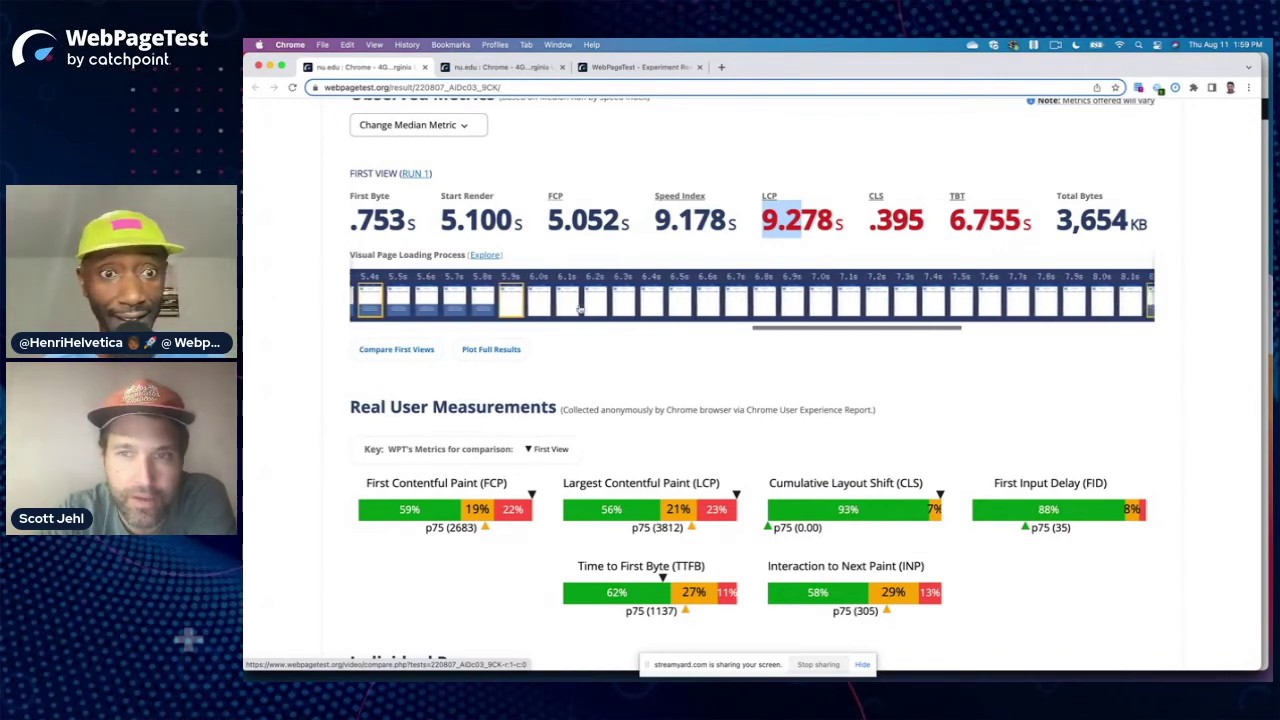
scroll(579, 309, "left", 6)
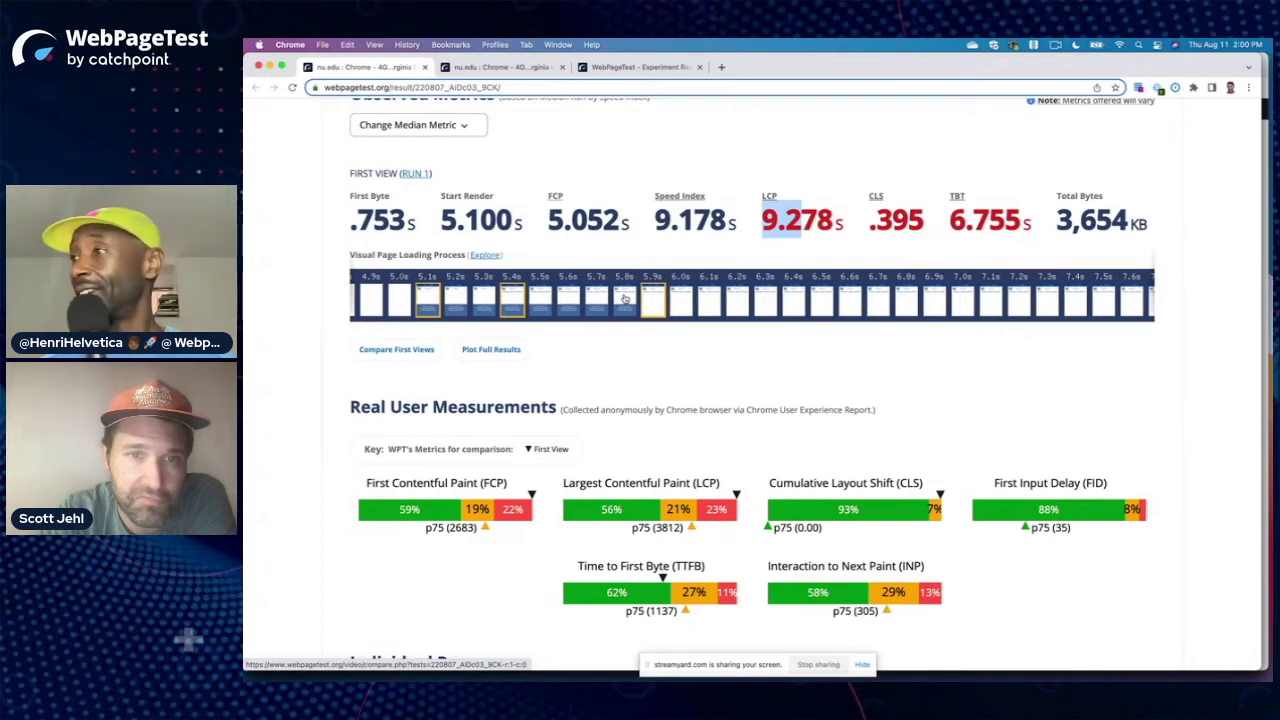
scroll(624, 298, "left", 3)
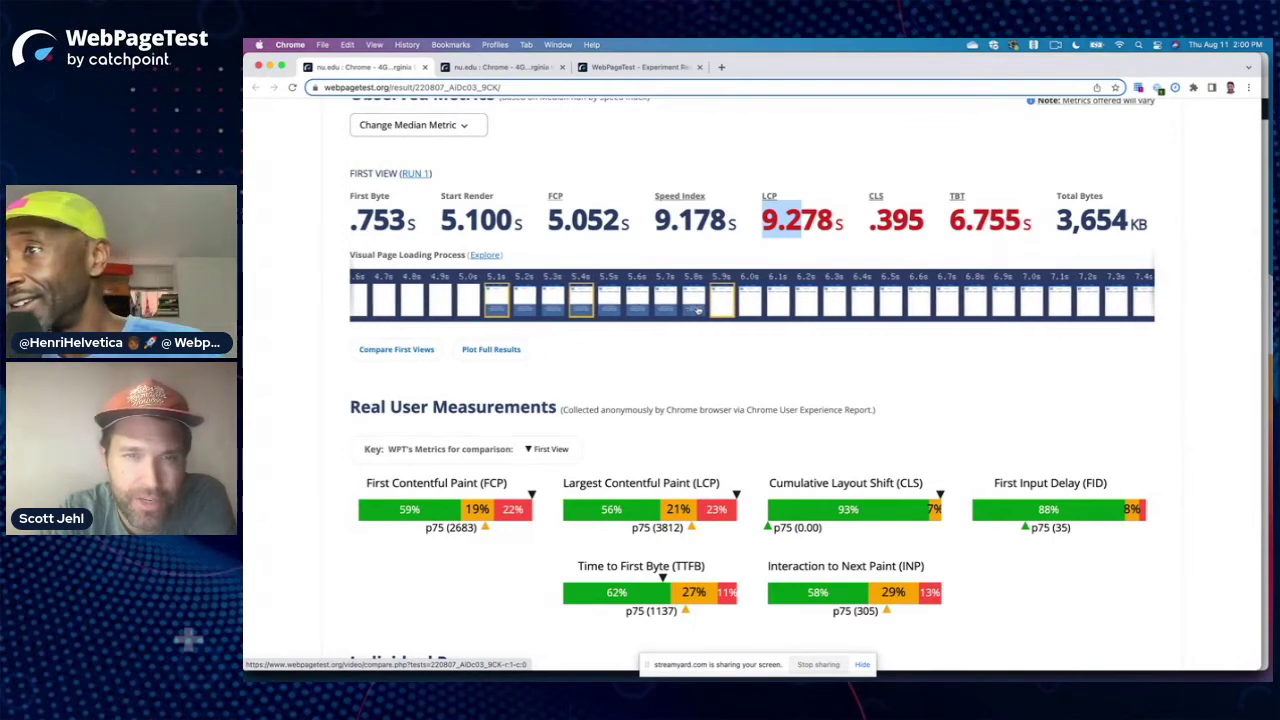
Step: Open the nu.edu Filmstrip View and examine the frames from 4.0 s to 11.0 s for layout shifts and the LCP
left_click(755, 316)
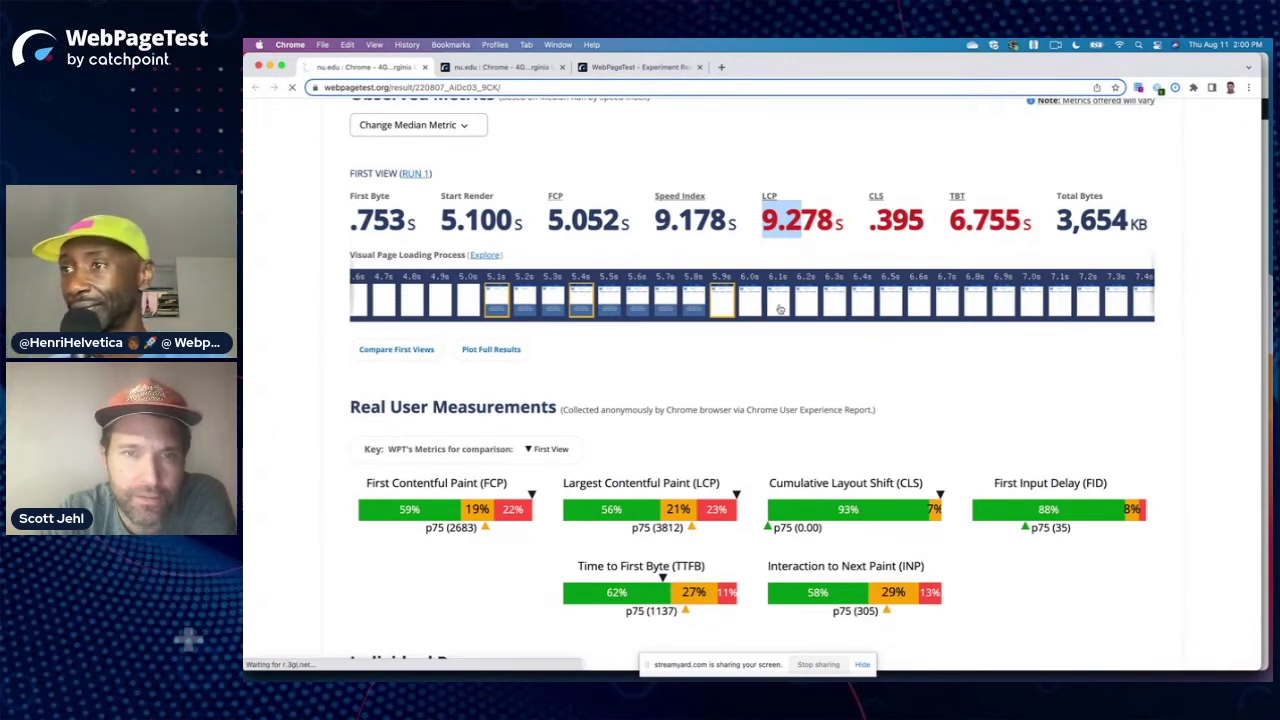
scroll(787, 403, "down", 4)
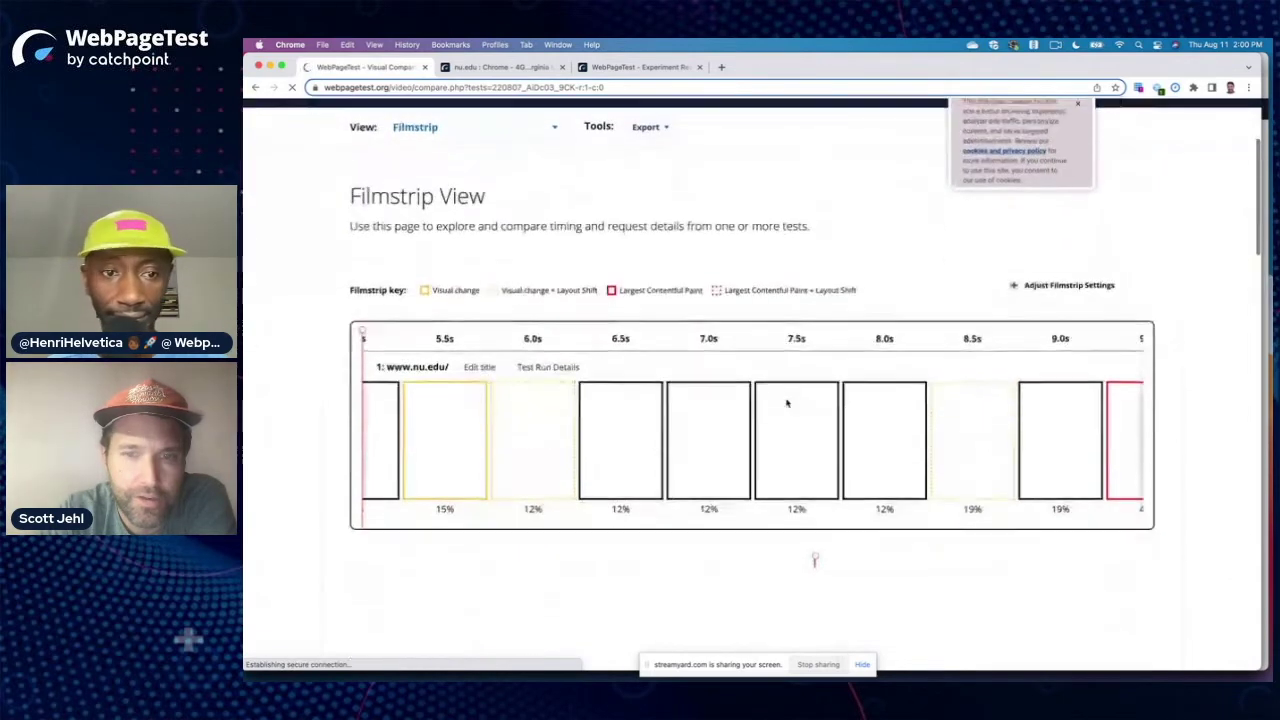
scroll(842, 453, "up", 3)
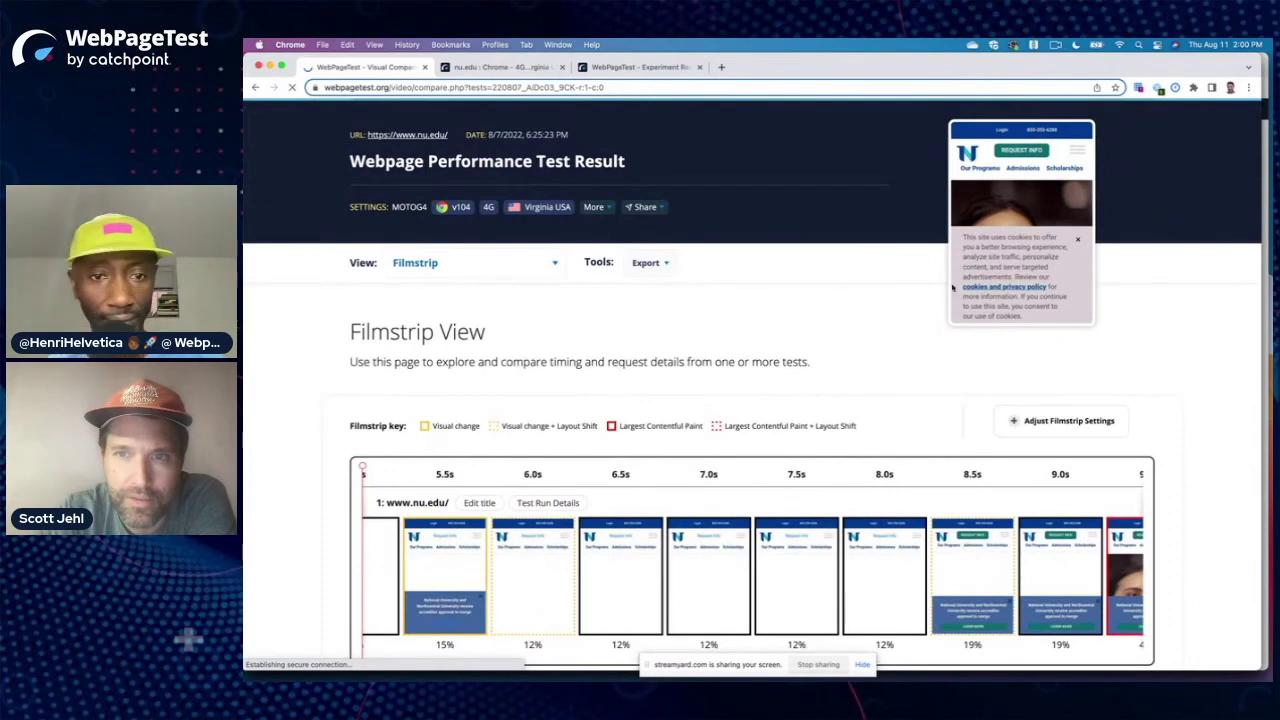
scroll(805, 391, "down", 4)
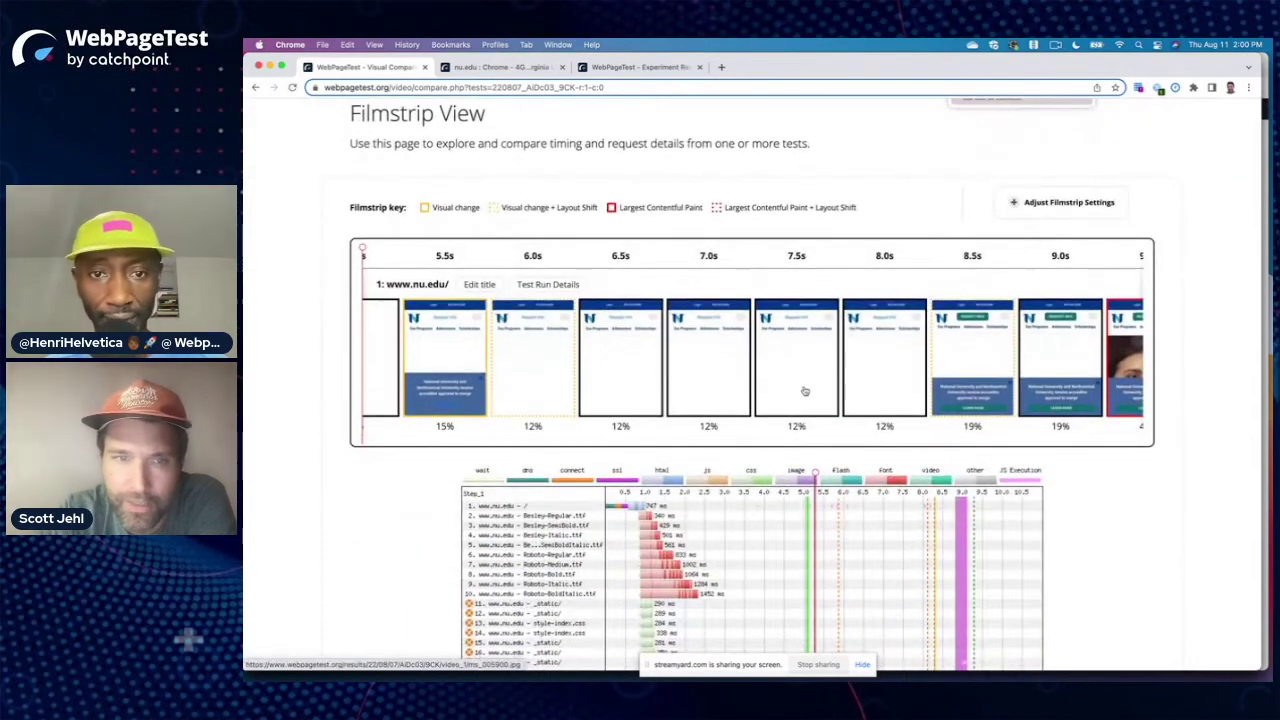
scroll(805, 391, "left", 5)
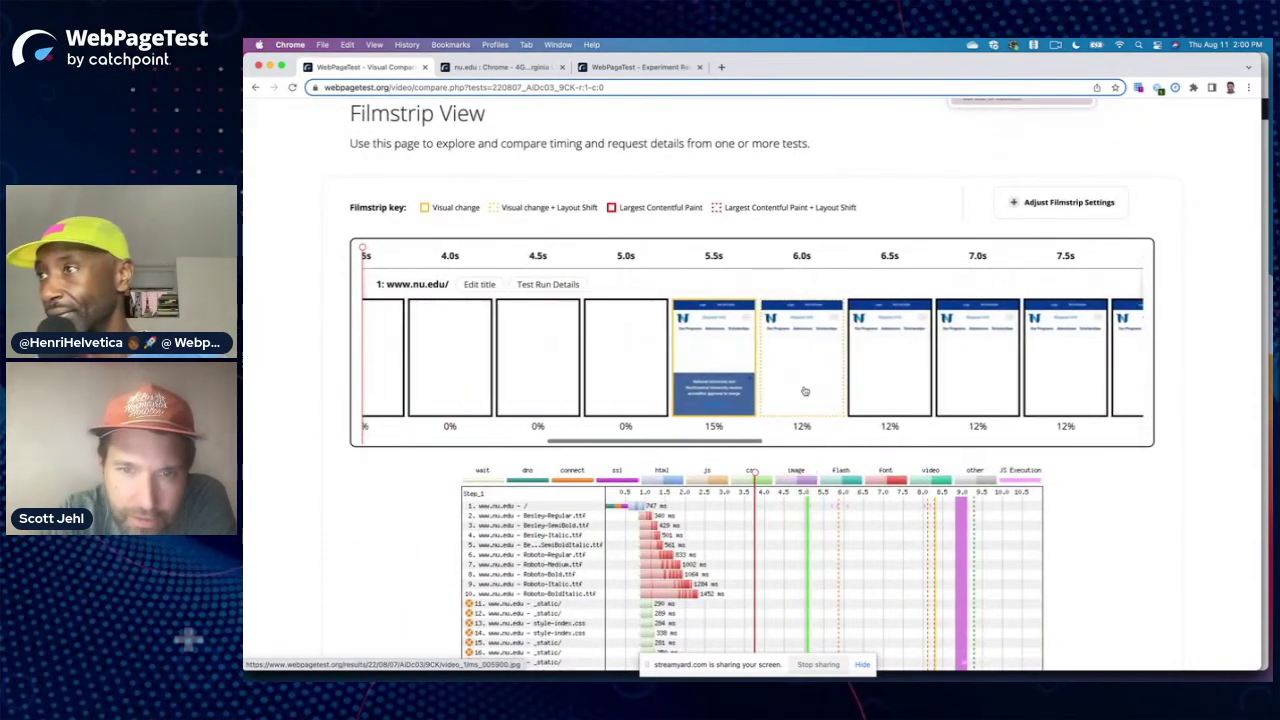
scroll(805, 391, "right", 1)
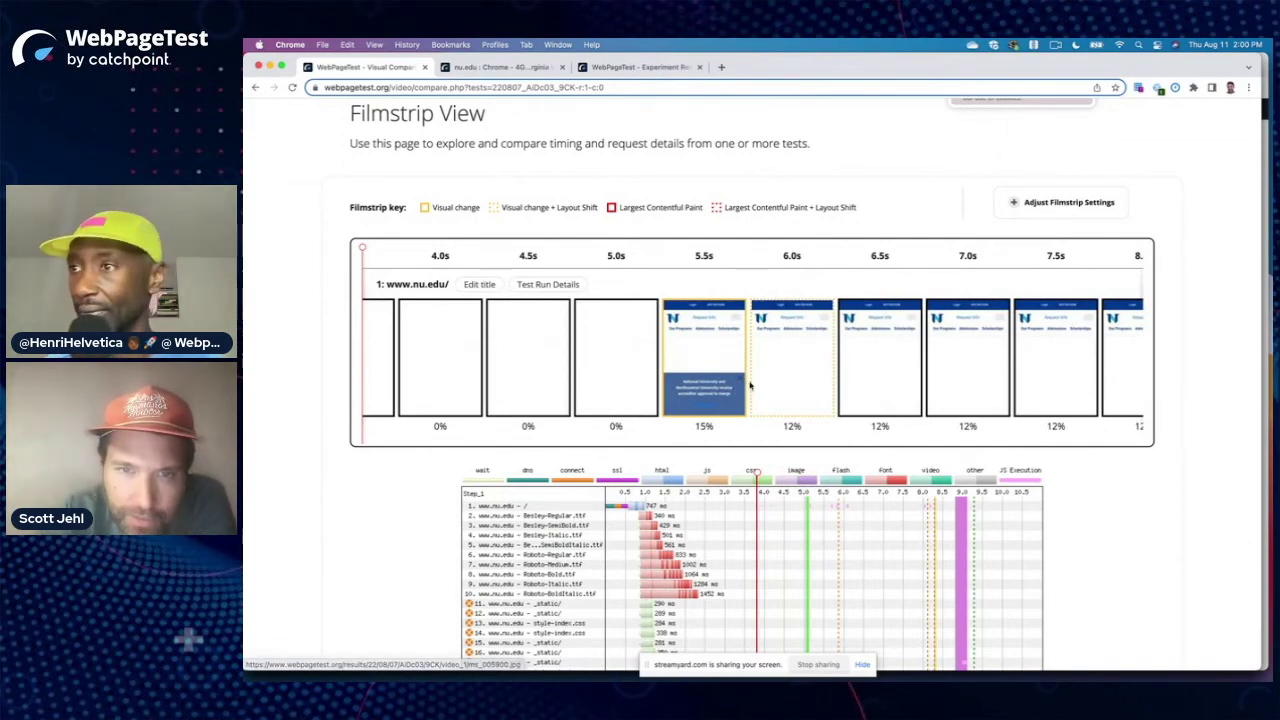
scroll(790, 386, "right", 6)
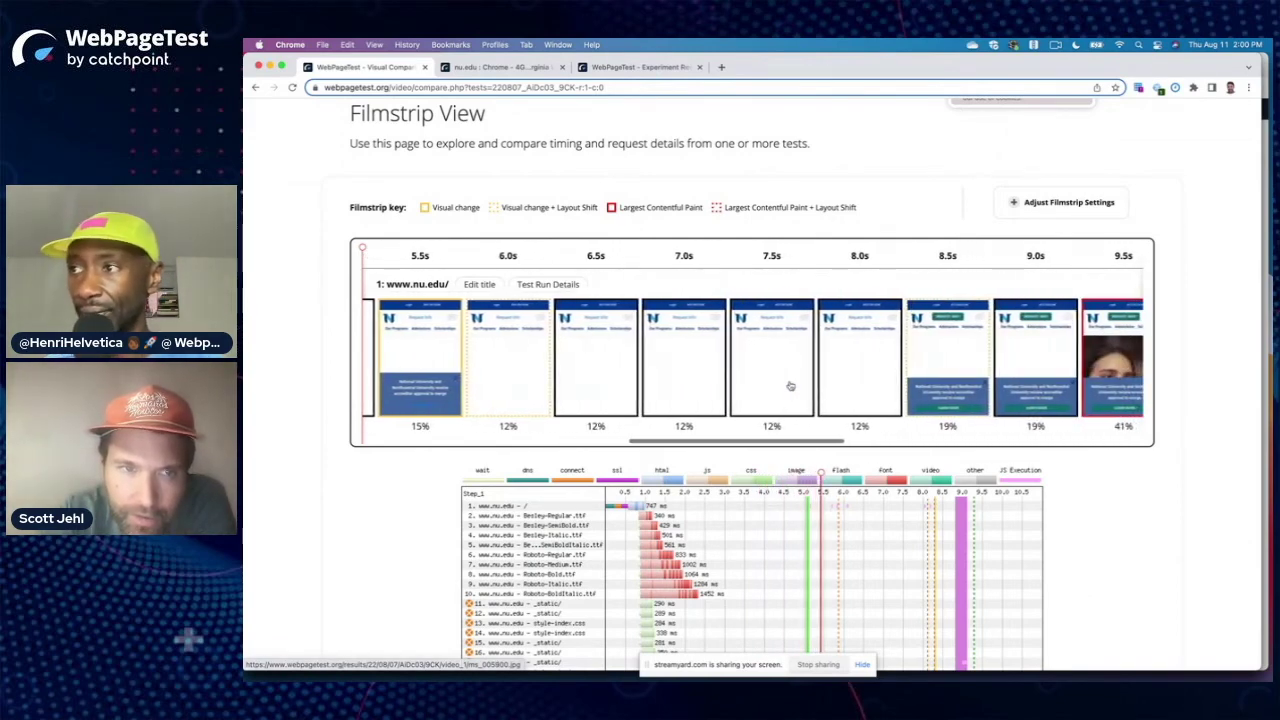
scroll(790, 386, "right", 6)
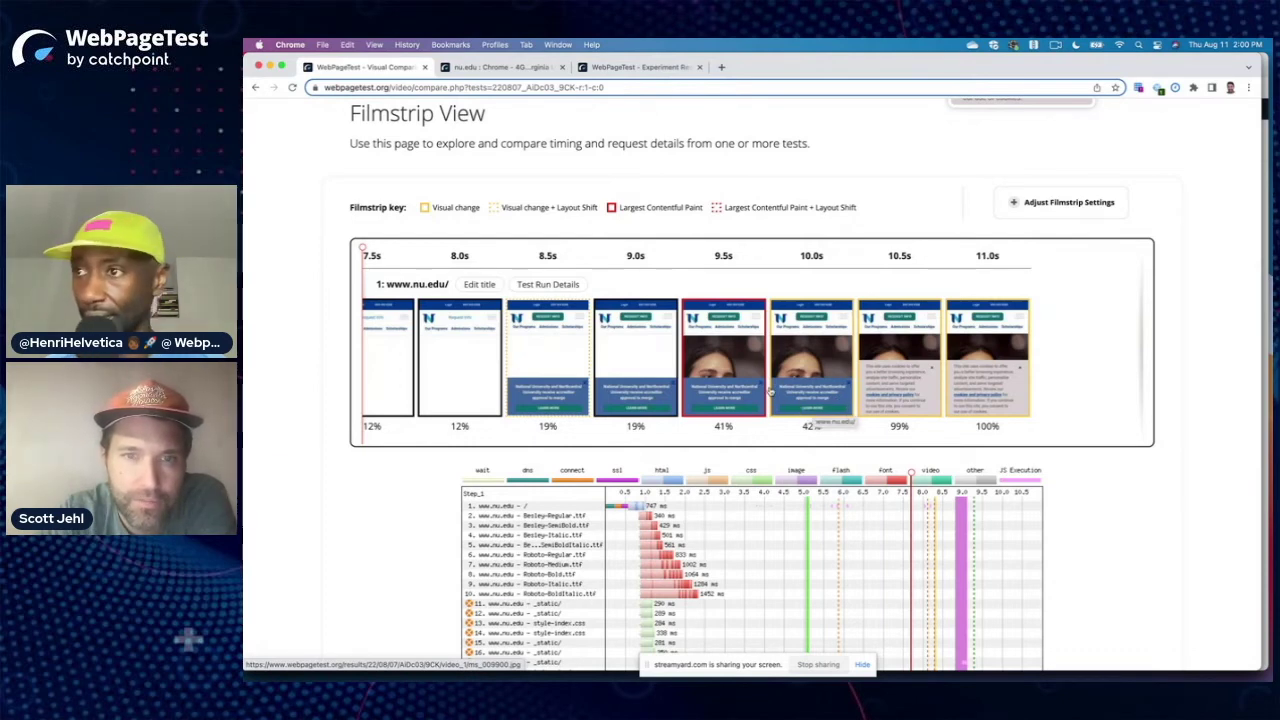
scroll(770, 392, "left", 10)
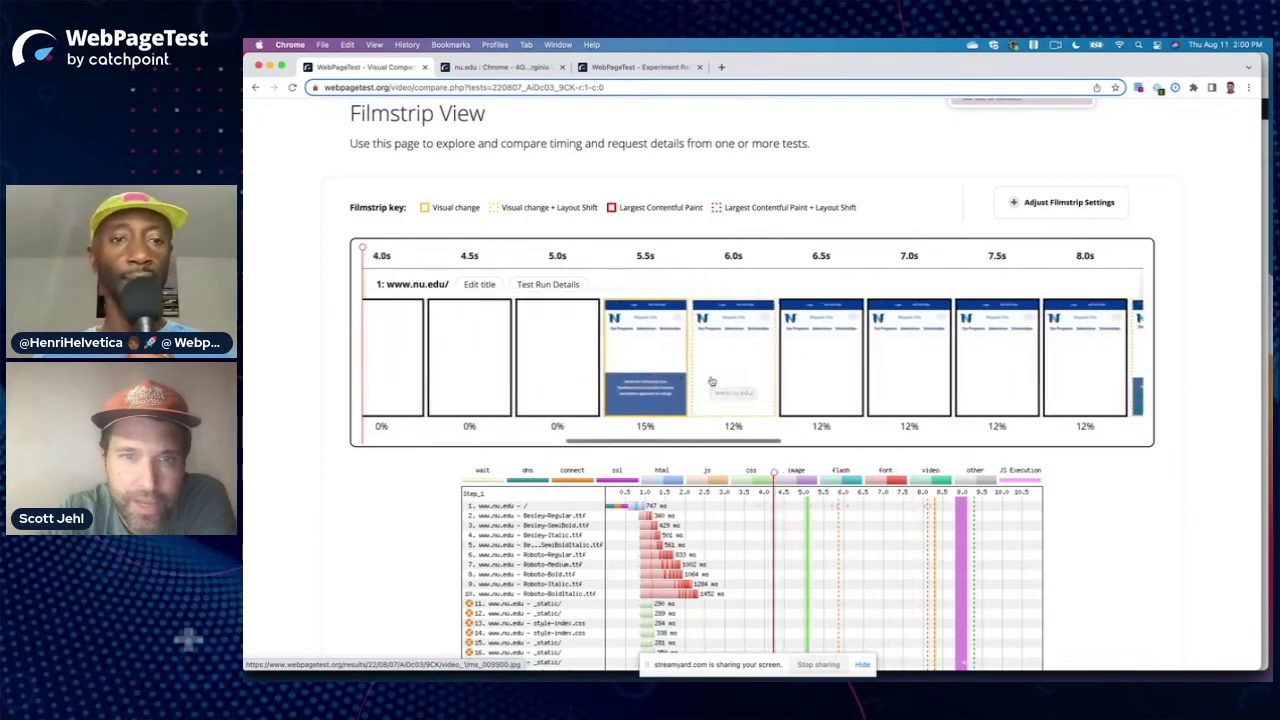
scroll(817, 378, "right", 5)
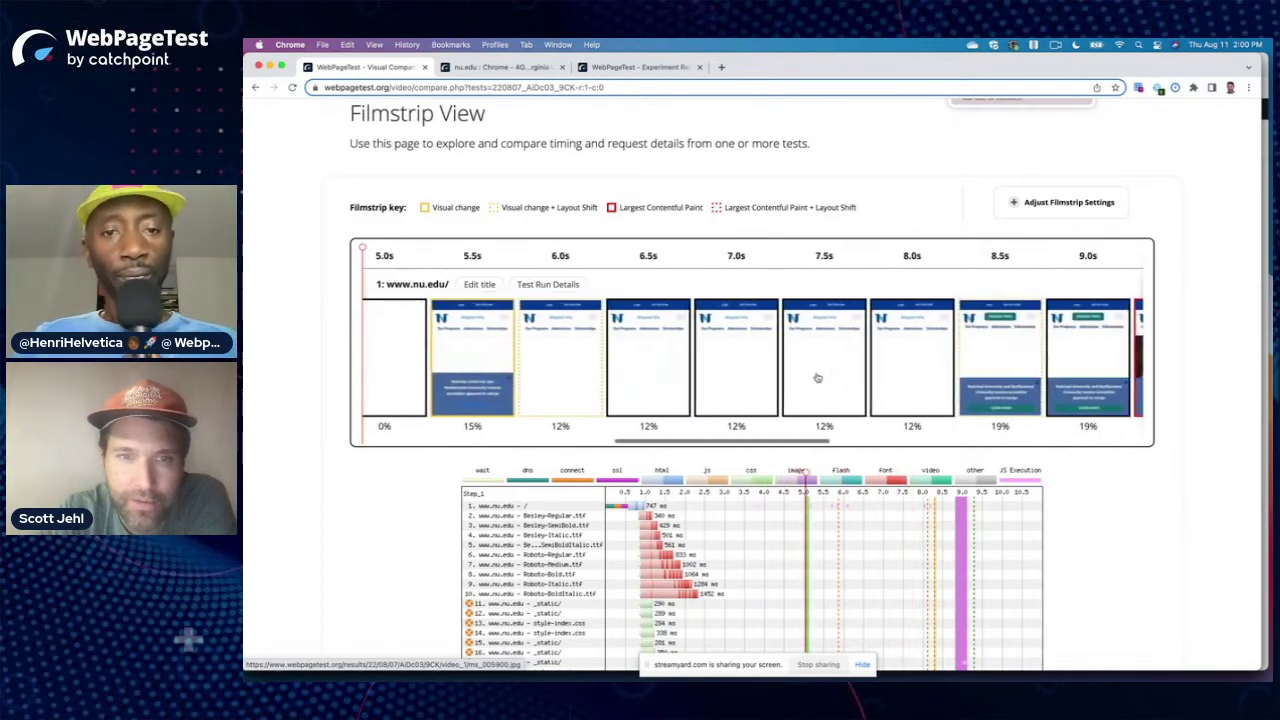
Step: Open the Web Vitals view of the nu.edu result and review its observed metrics and Largest Contentful Paint frames
scroll(817, 378, "up", 3)
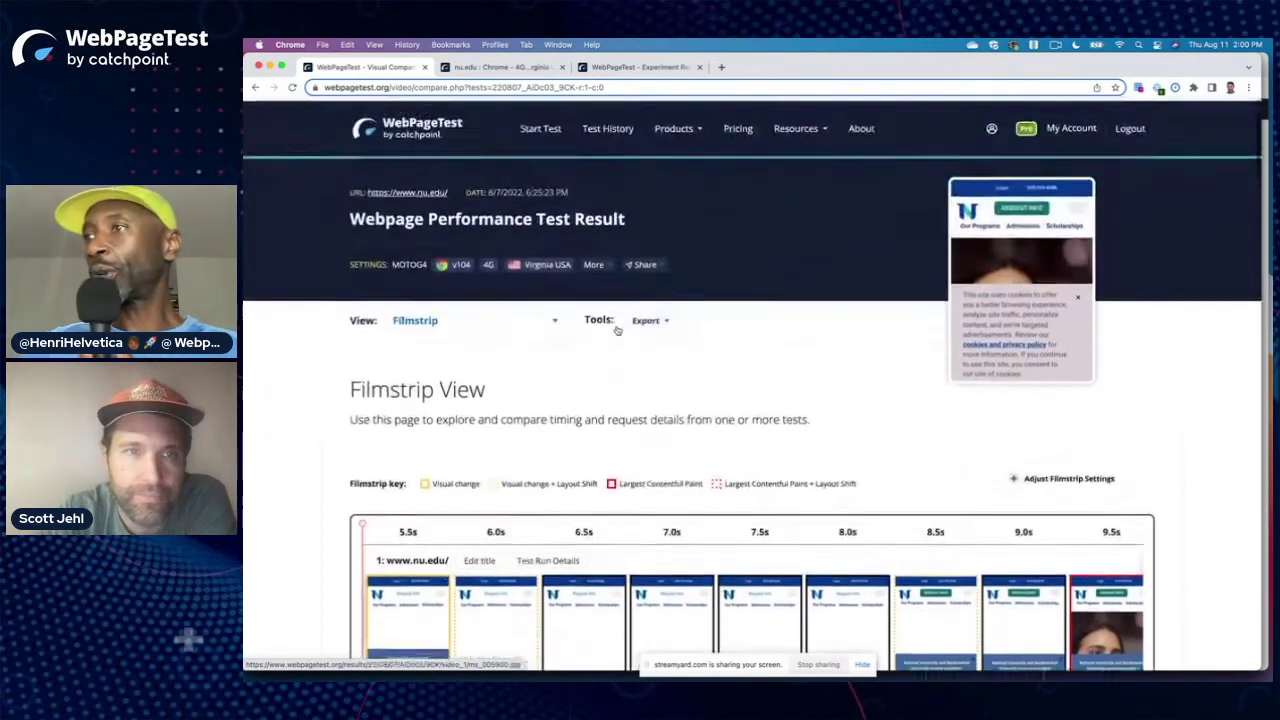
left_click(503, 320)
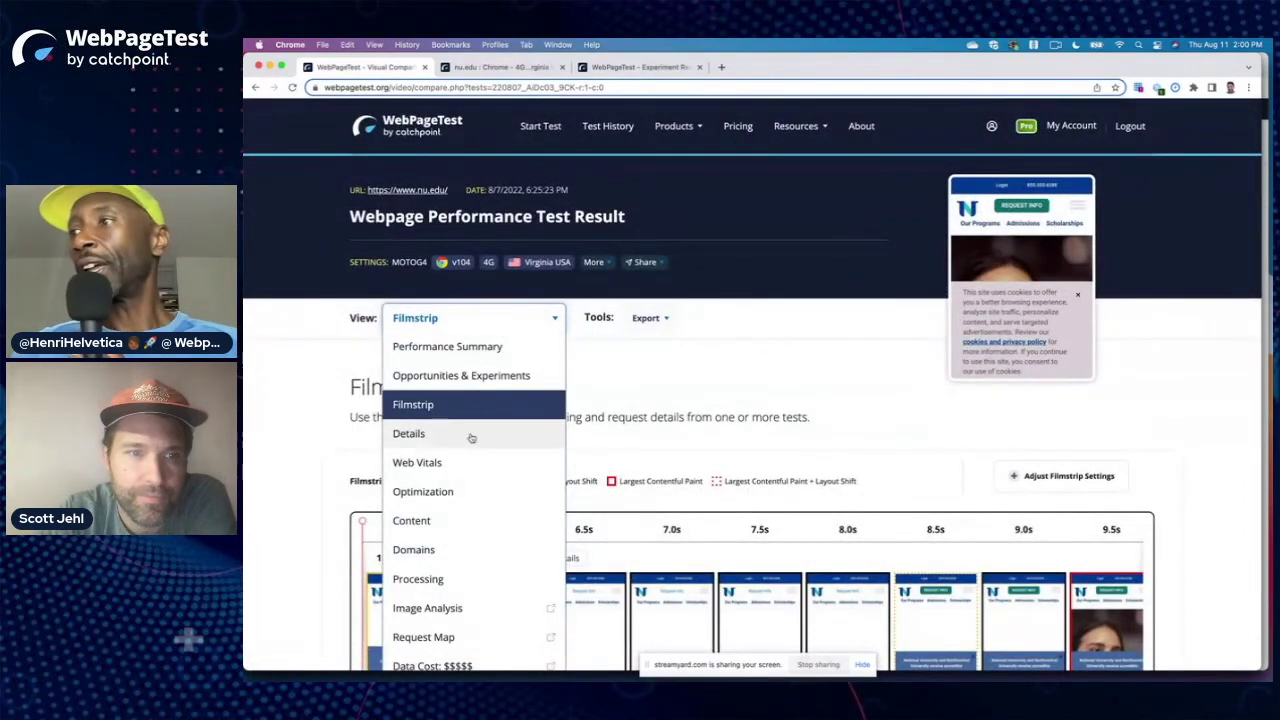
left_click(464, 463)
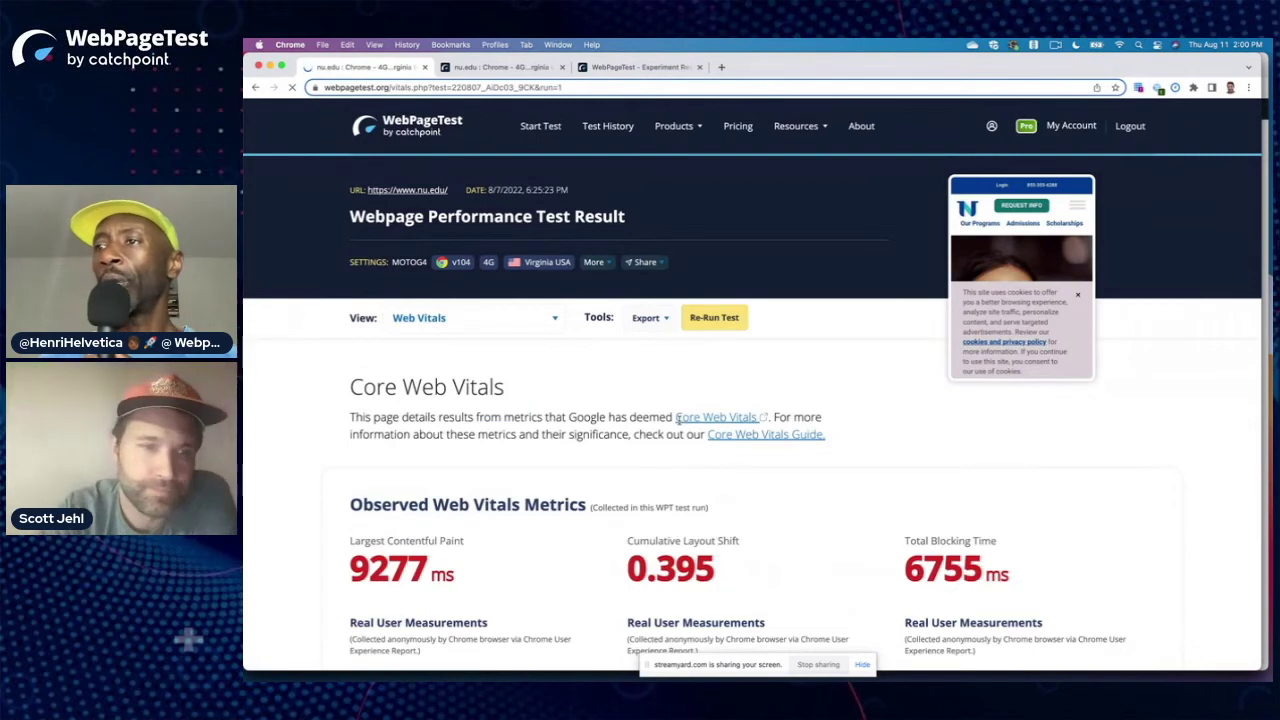
scroll(810, 412, "down", 1)
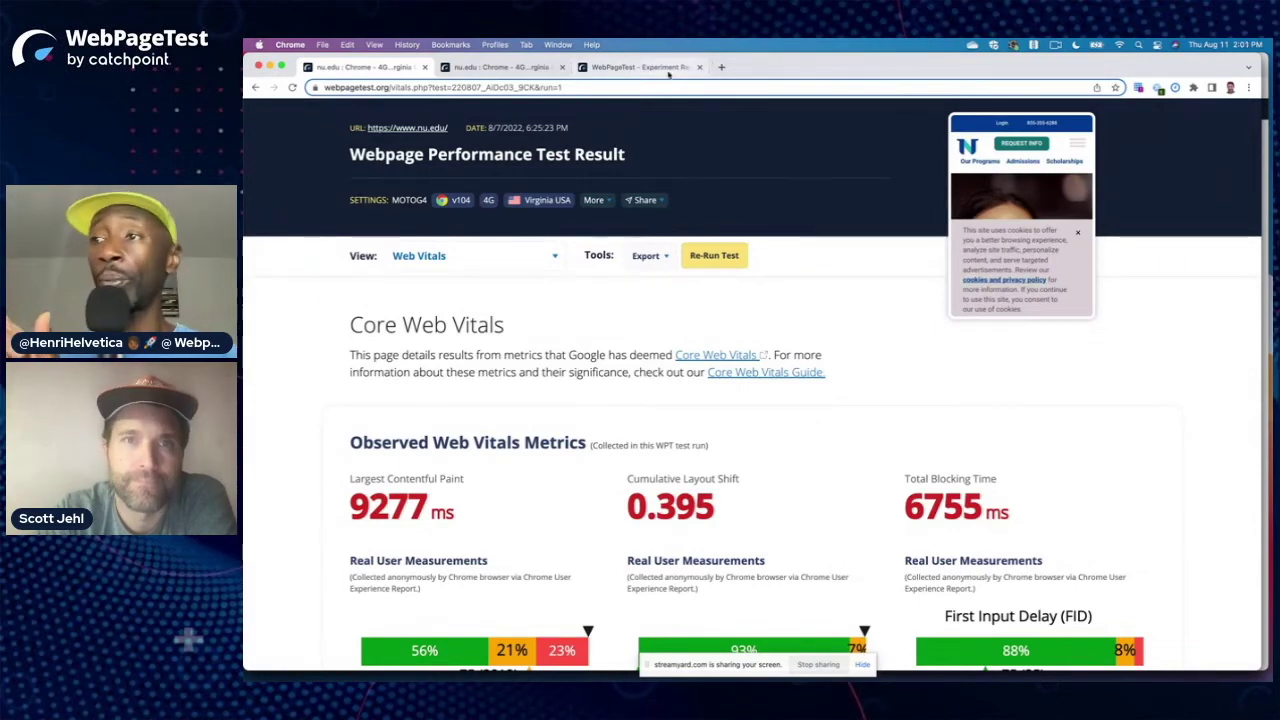
left_click(500, 67)
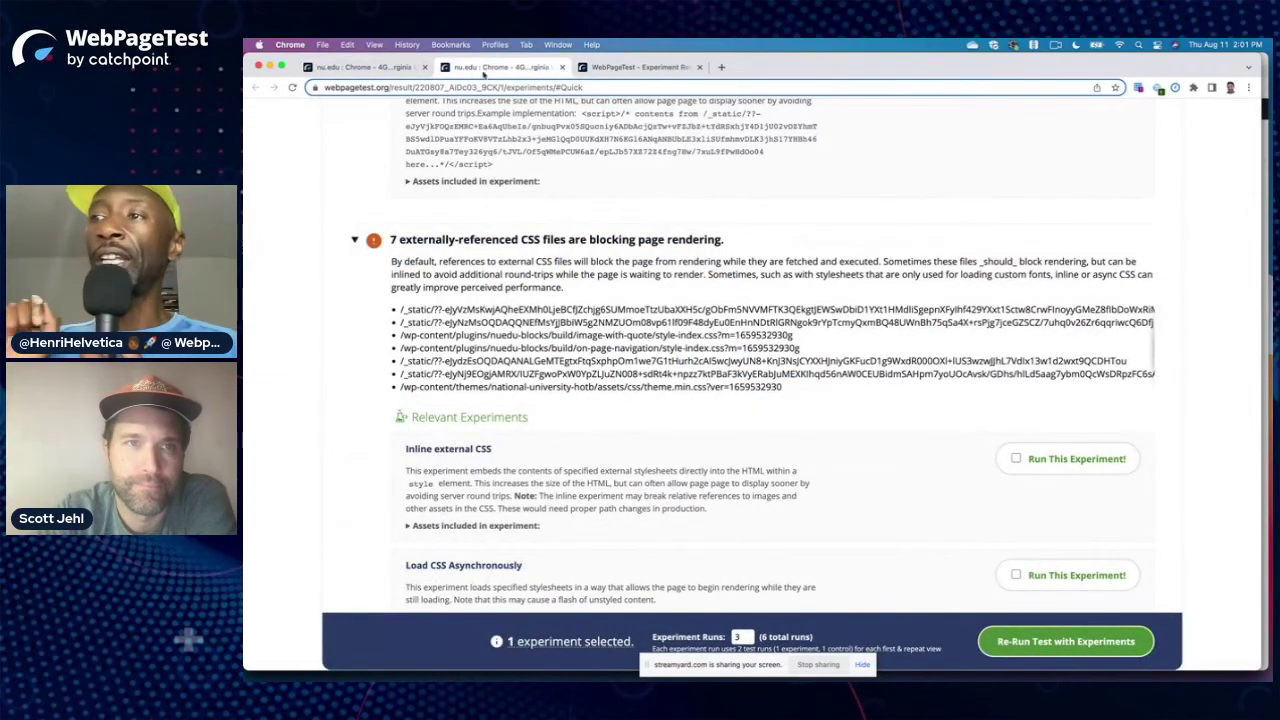
left_click(364, 67)
scroll(825, 306, "down", 4)
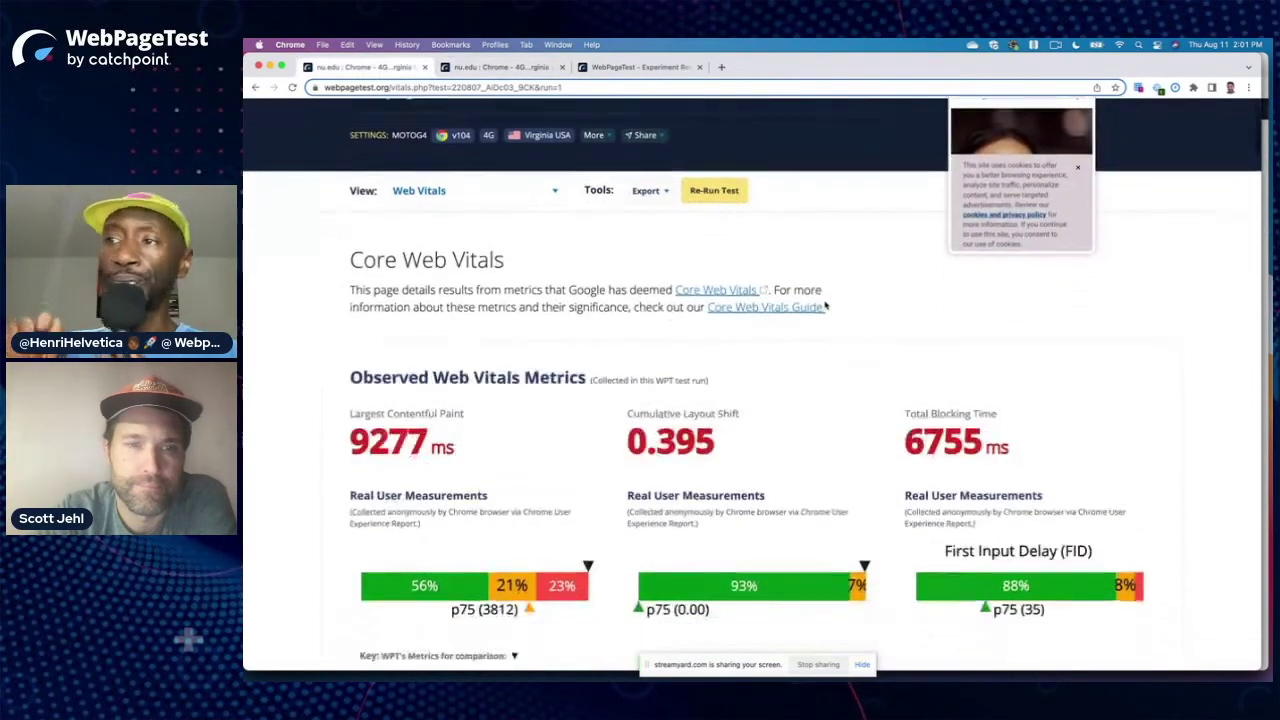
scroll(825, 306, "down", 4)
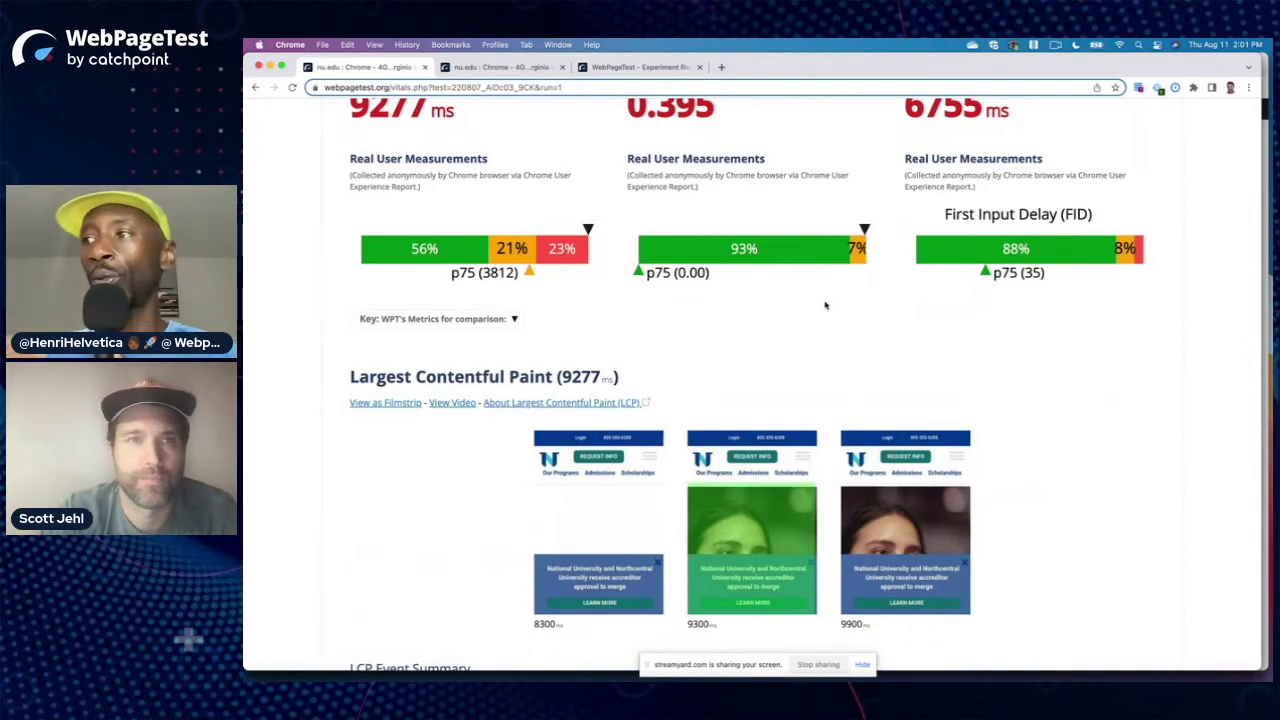
Step: Select the Add Priority Hint experiment for the nu.edu LCP image and re-run the test with experiments
left_click(505, 68)
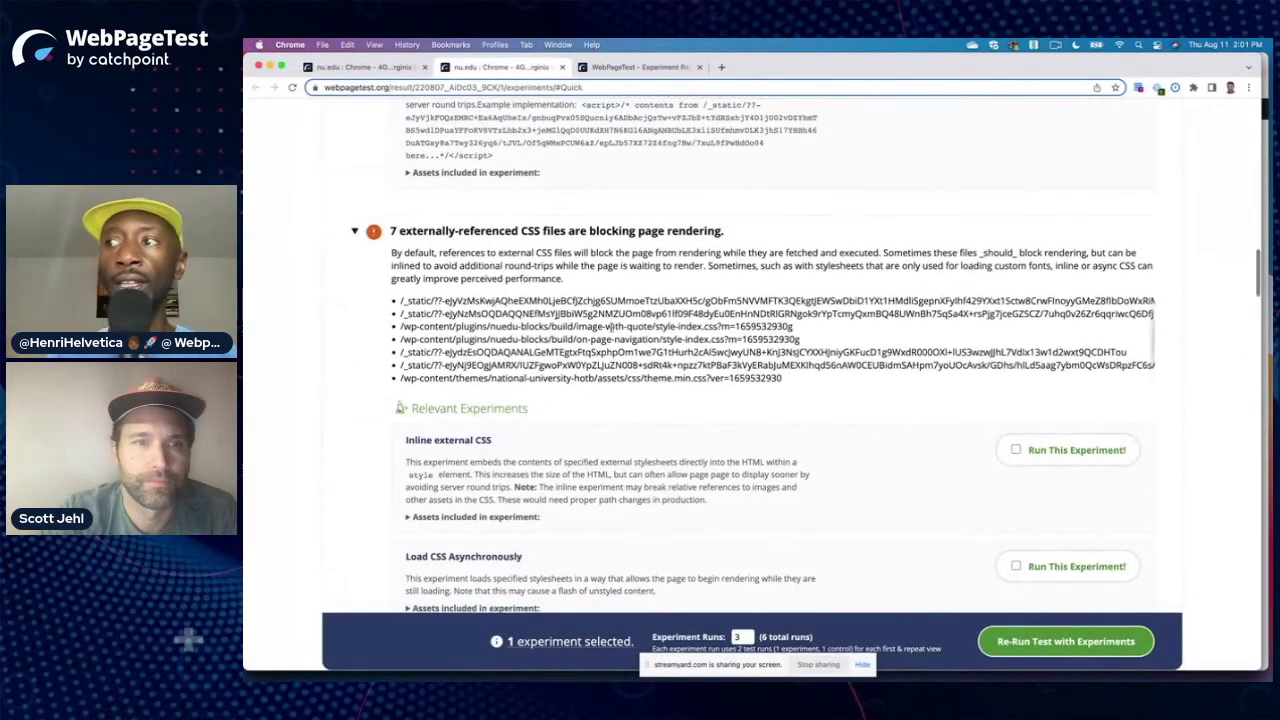
scroll(612, 330, "up", 1)
scroll(612, 330, "down", 5)
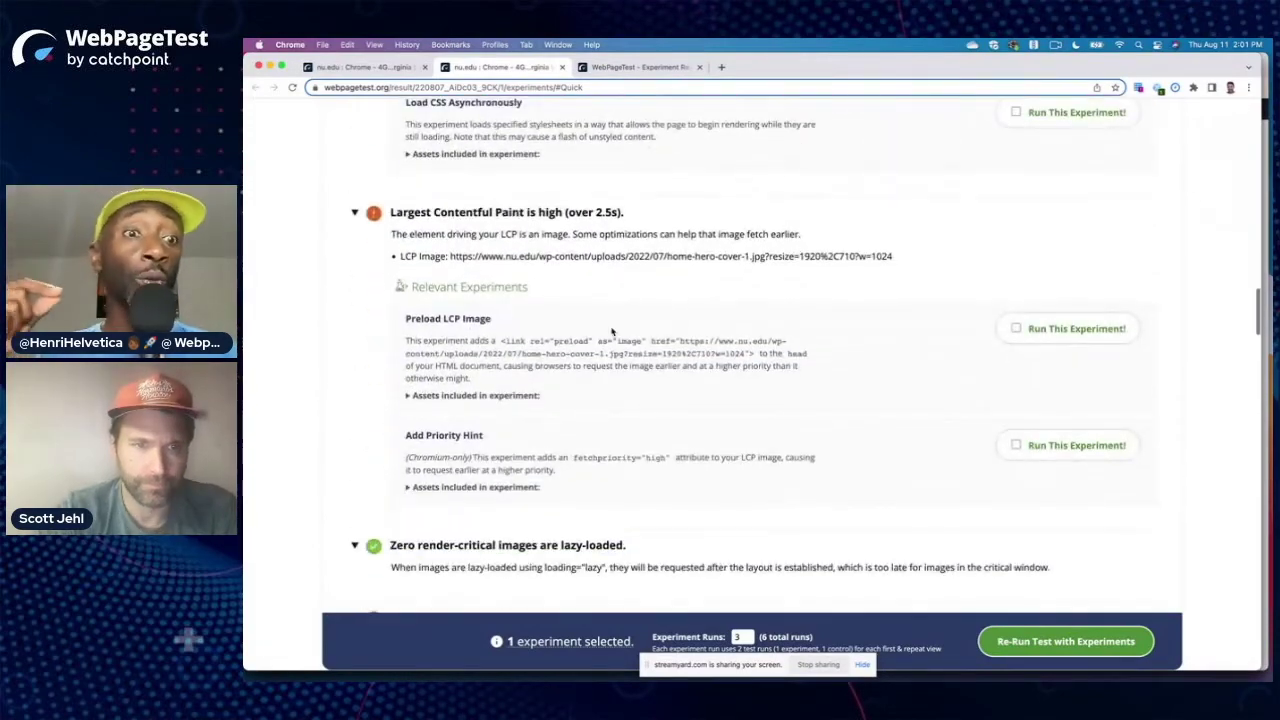
left_click(531, 488)
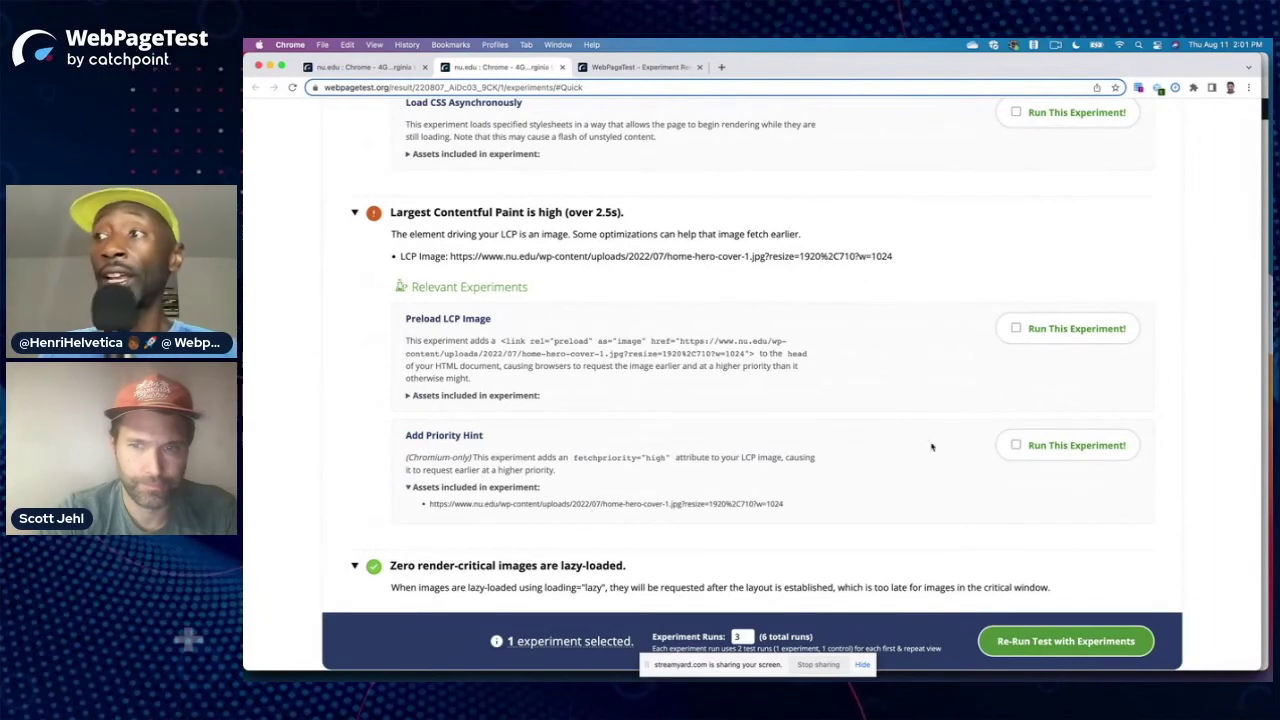
left_click(1015, 445)
left_click(1046, 641)
left_click_drag(644, 71, 823, 77)
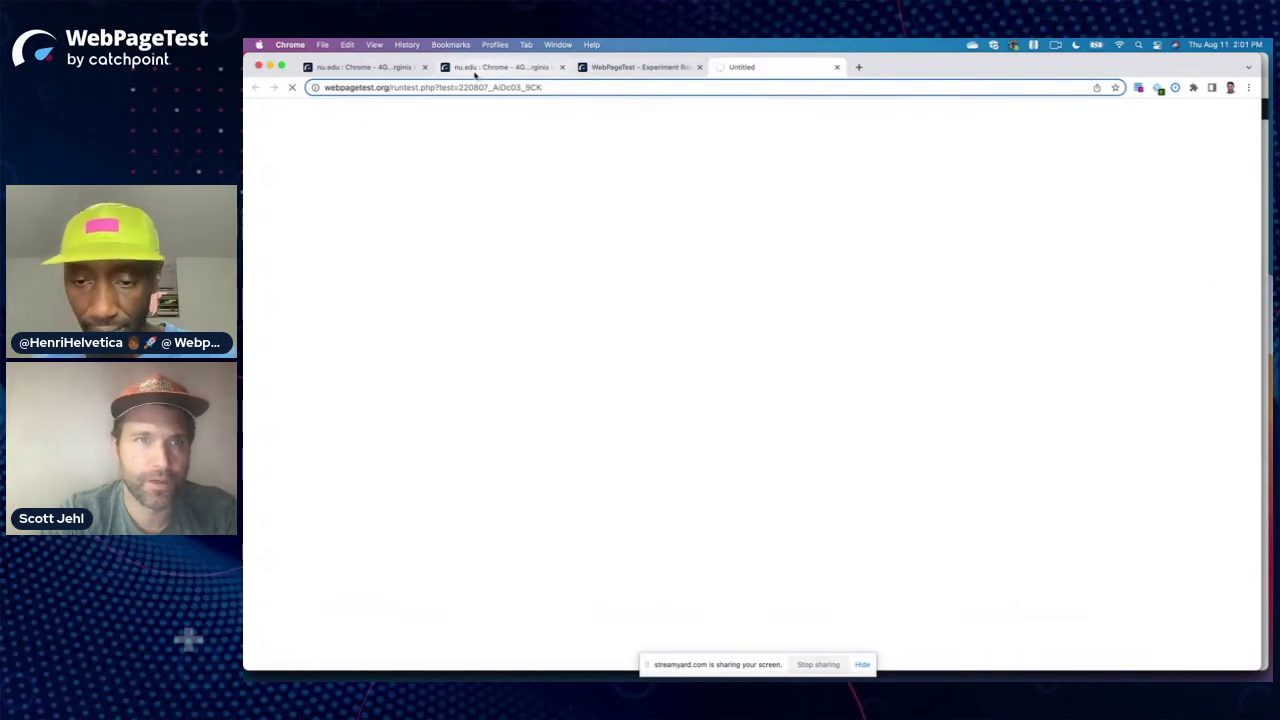
Step: Return to the nu.edu Web Vitals result and compare its observed metrics with the real user measurements
left_click(475, 74)
left_click(356, 64)
scroll(477, 206, "up", 2)
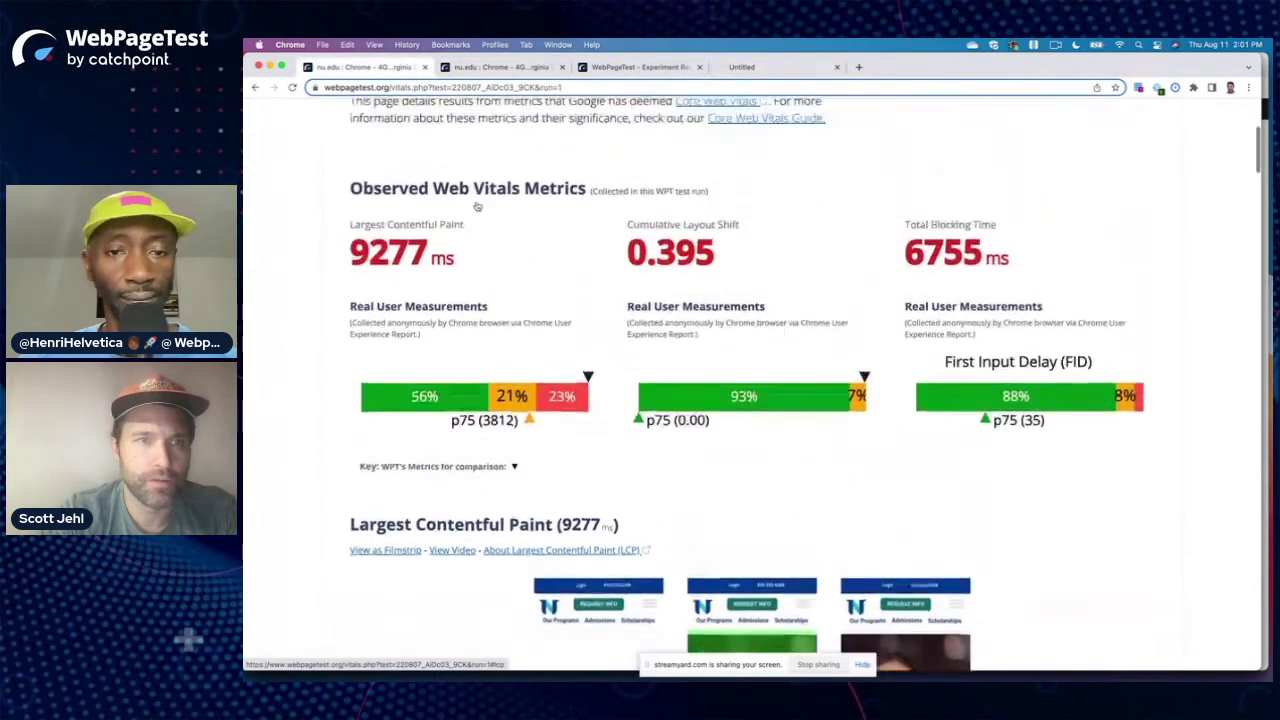
scroll(477, 206, "up", 5)
left_click(475, 256)
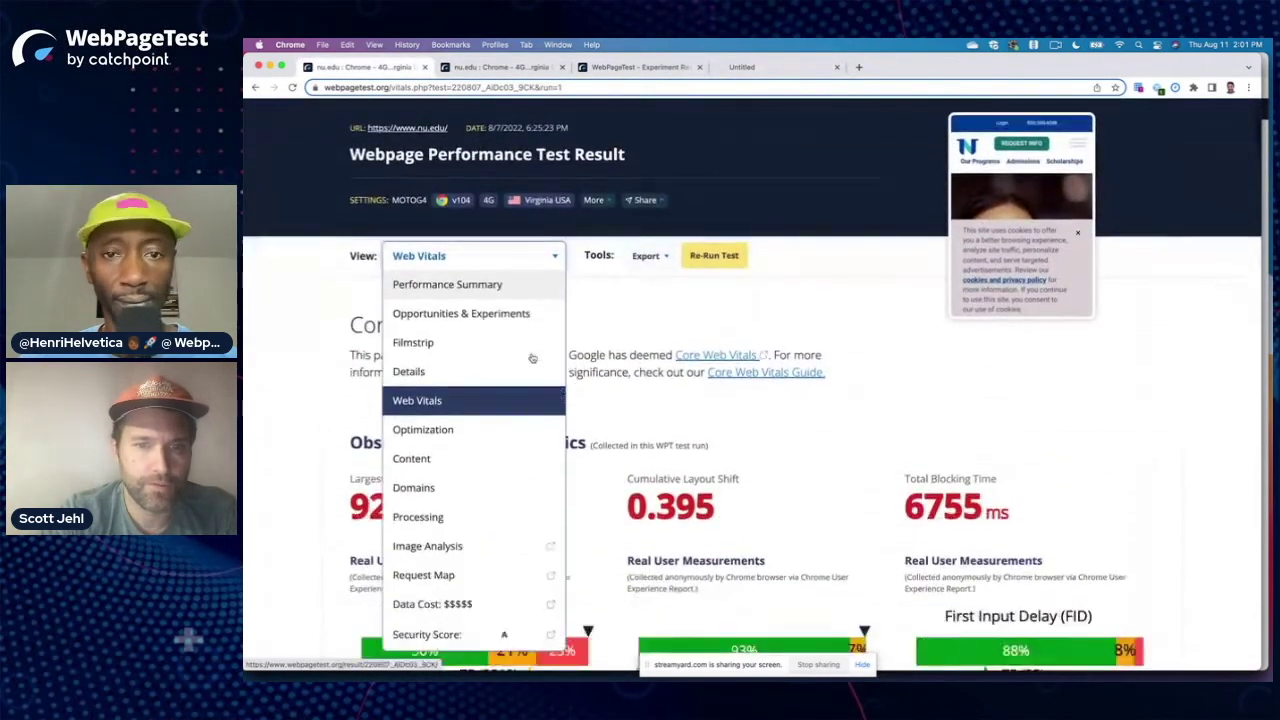
scroll(532, 358, "down", 2)
scroll(746, 372, "down", 3)
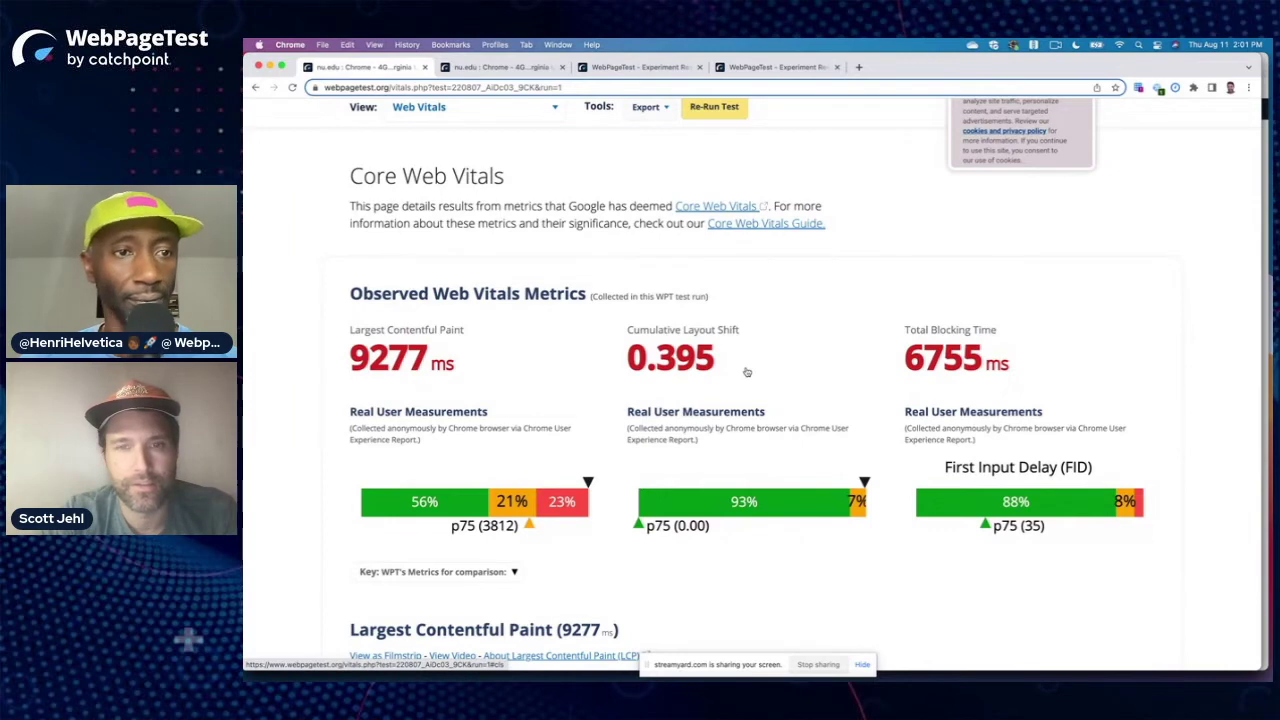
scroll(869, 297, "down", 3)
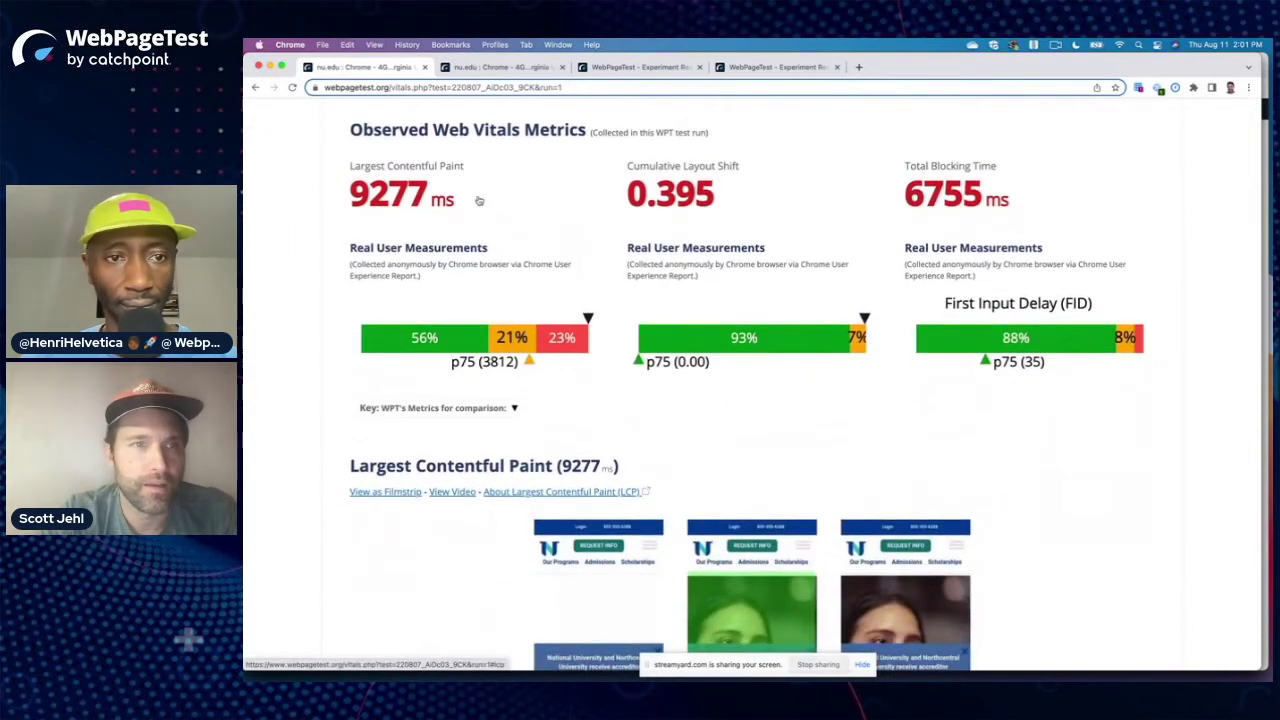
Step: Examine the nu.edu Largest Contentful Paint frames and the LCP Event Summary
scroll(479, 201, "down", 4)
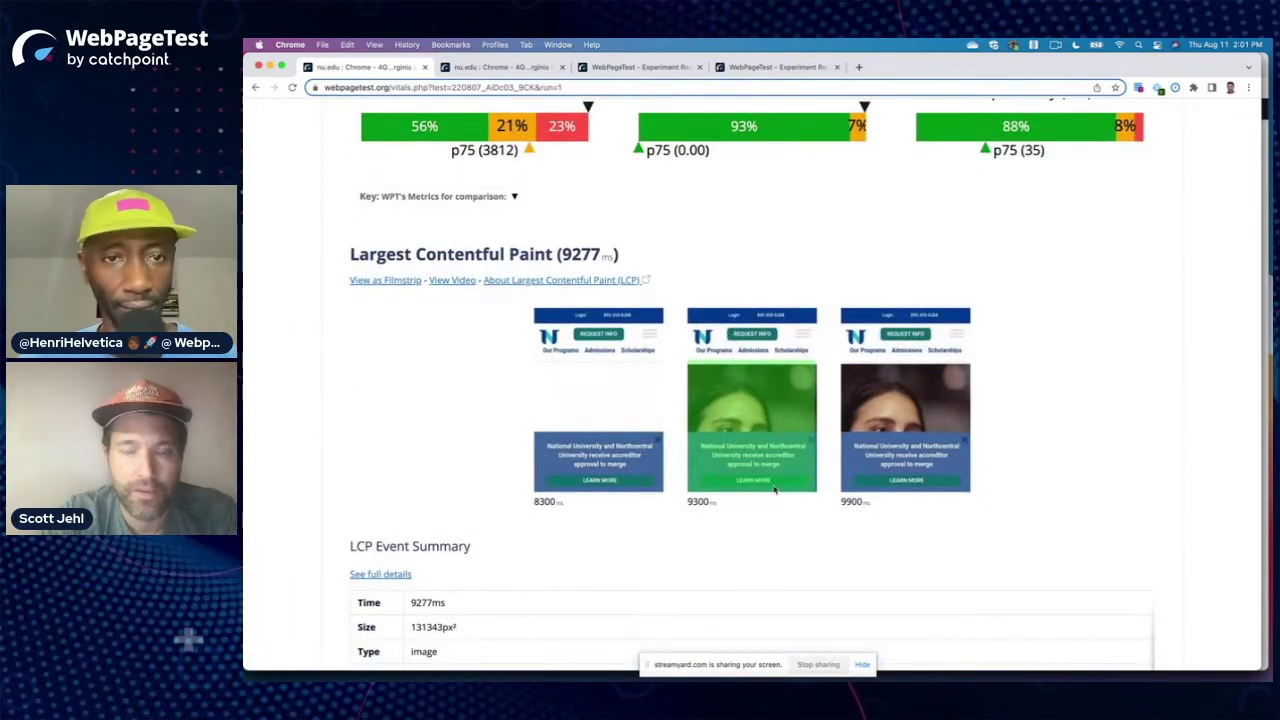
scroll(773, 489, "down", 1)
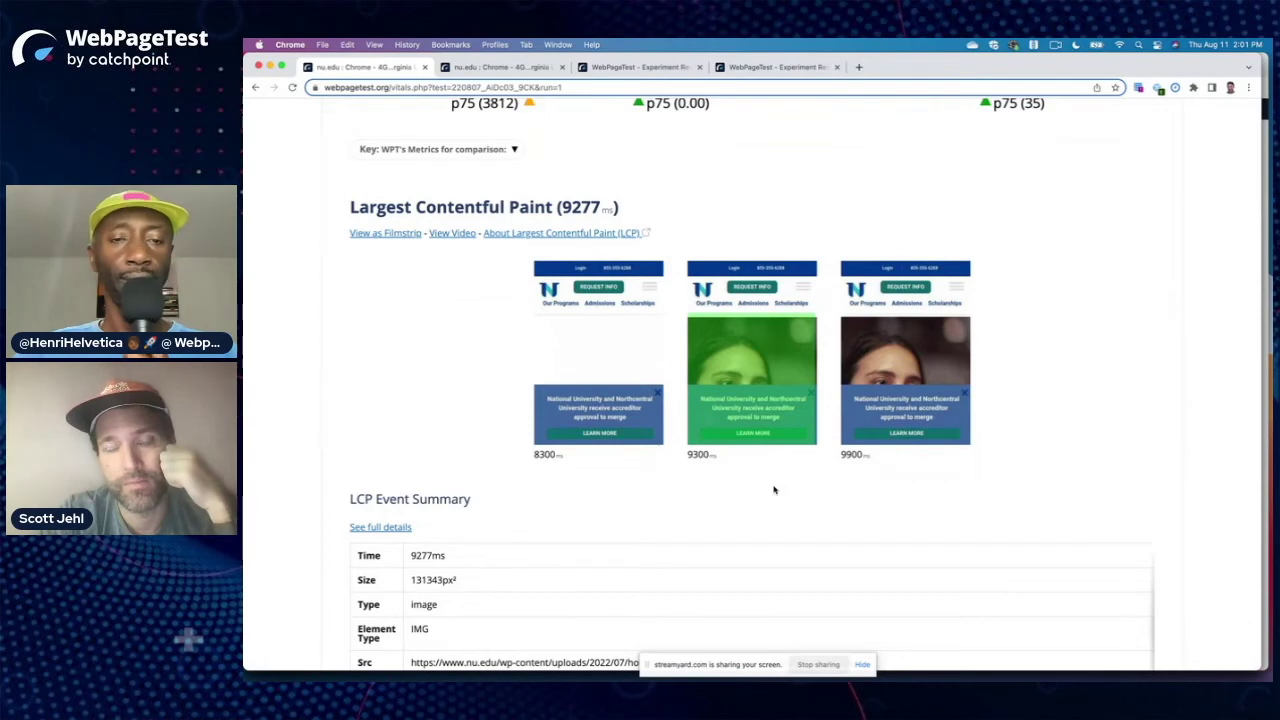
scroll(773, 489, "down", 5)
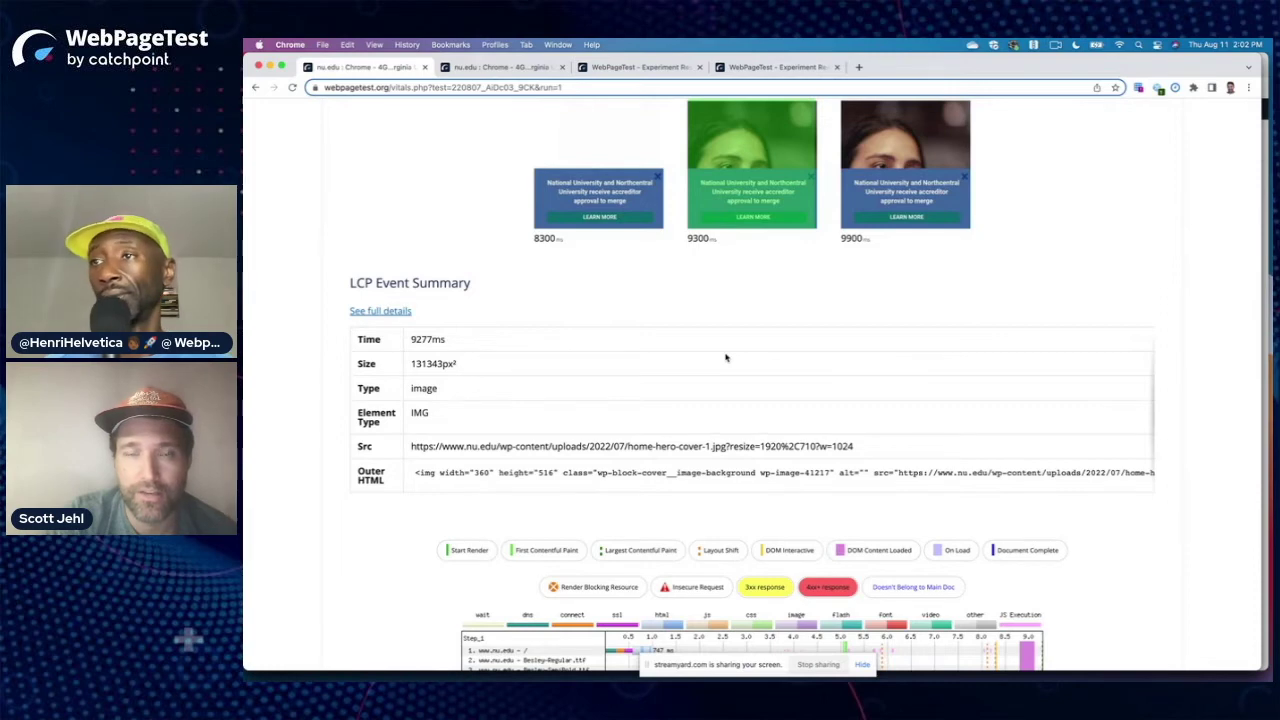
scroll(726, 357, "up", 4)
scroll(727, 358, "up", 5)
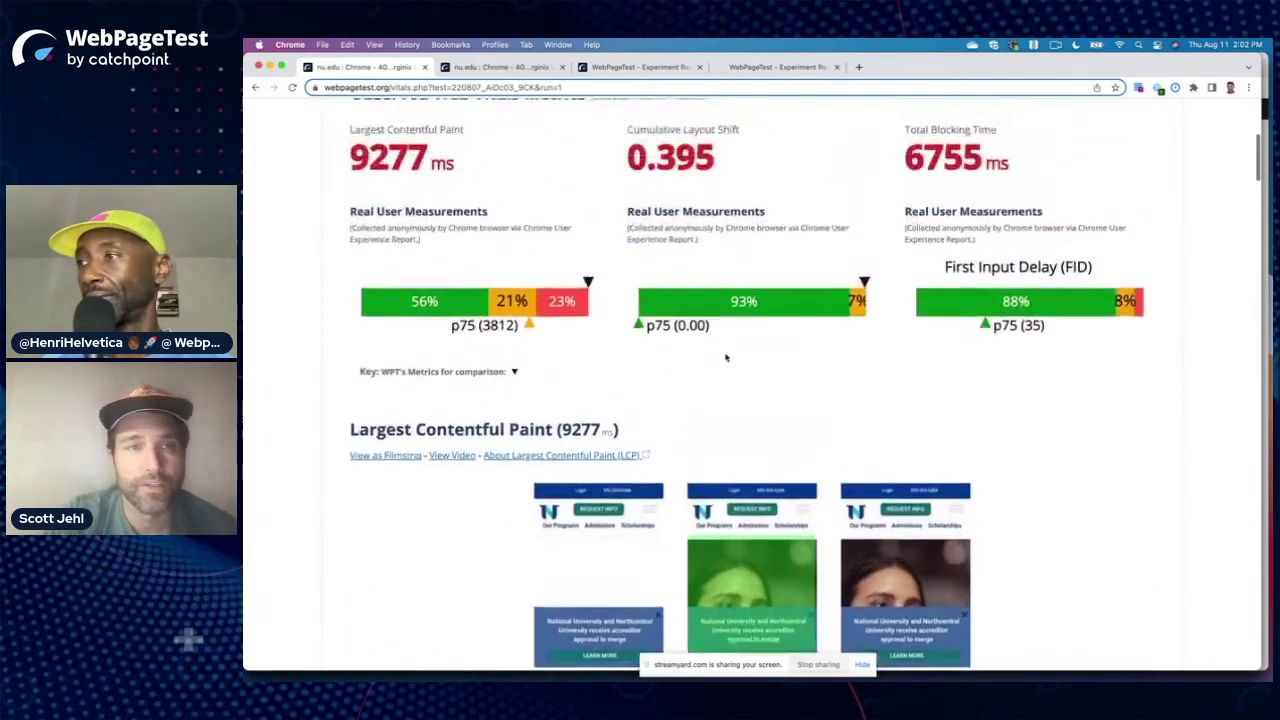
scroll(760, 571, "down", 3)
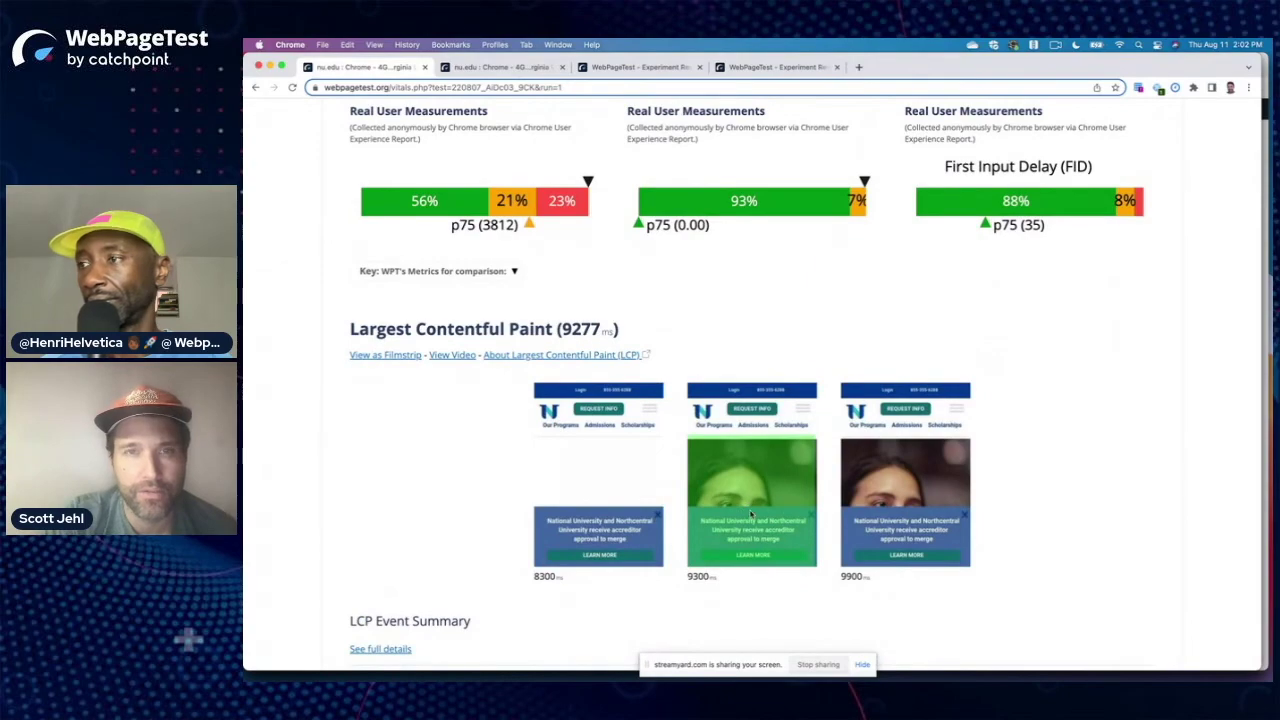
scroll(752, 514, "down", 6)
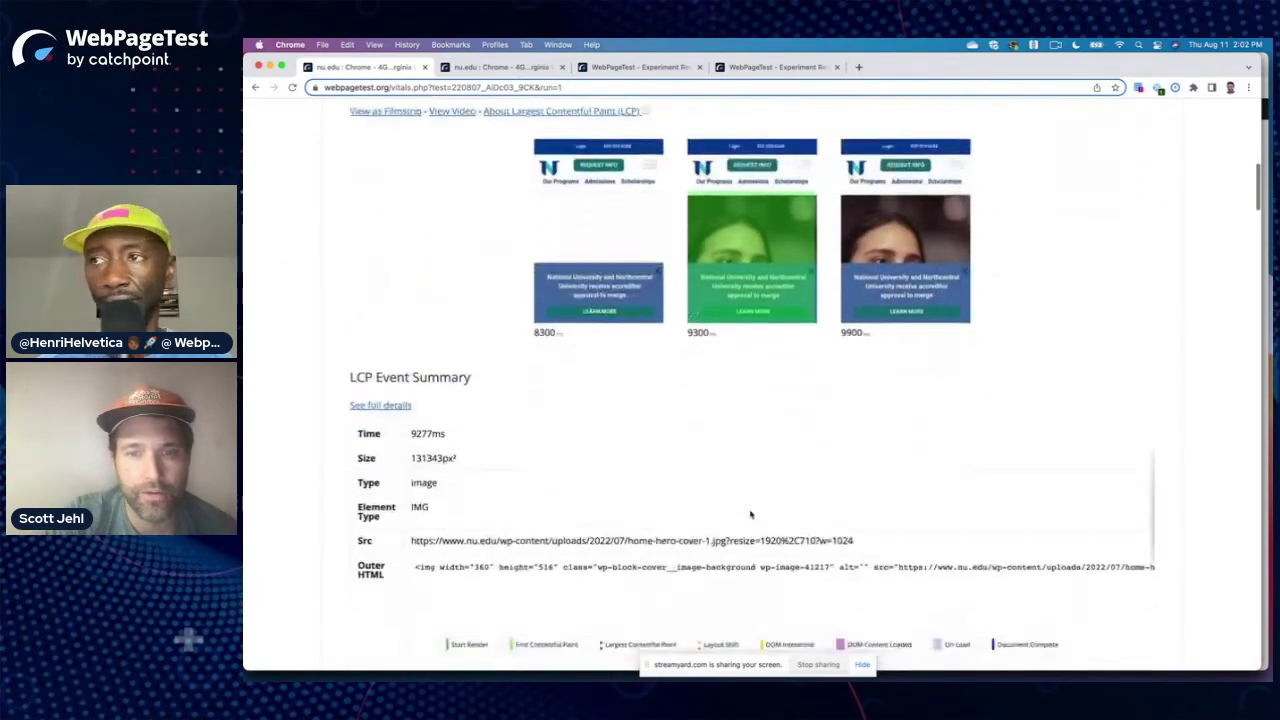
Step: Open the nu.edu Cumulative Layout Shift details and examine the highlighted shifts in Window 2 and Window 1, comparing the previous frames
scroll(760, 417, "up", 10)
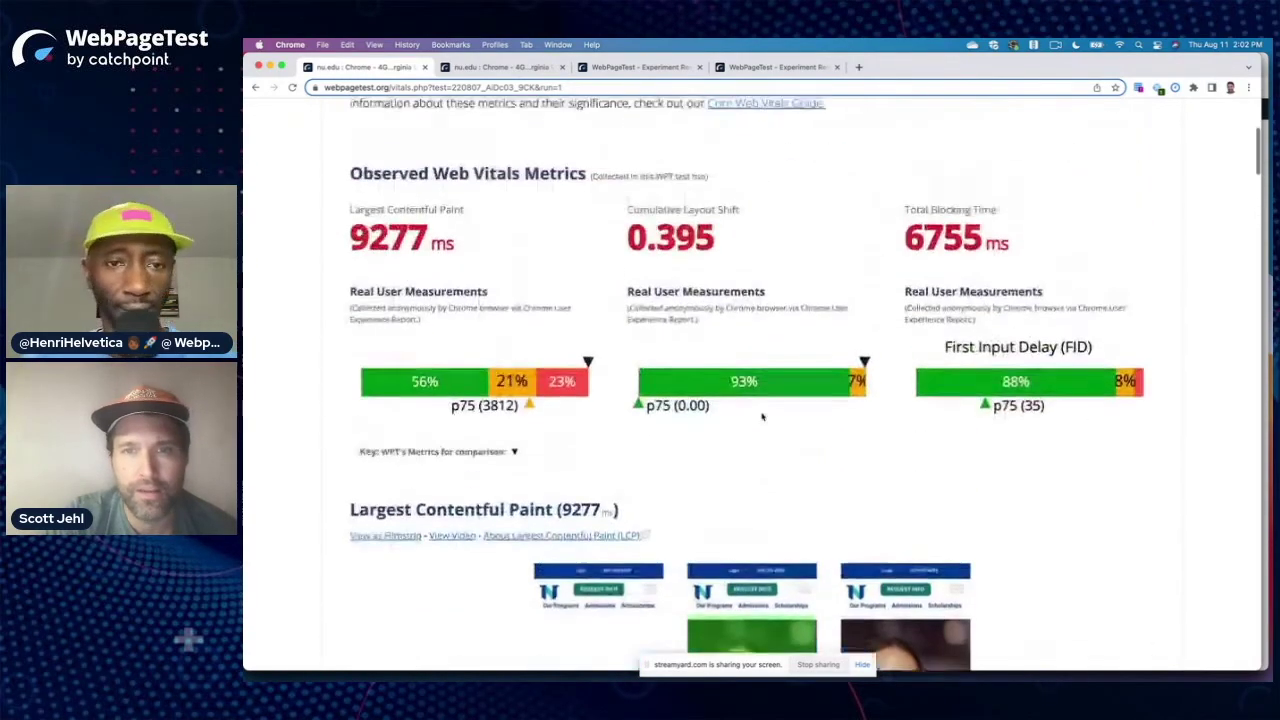
left_click(693, 266)
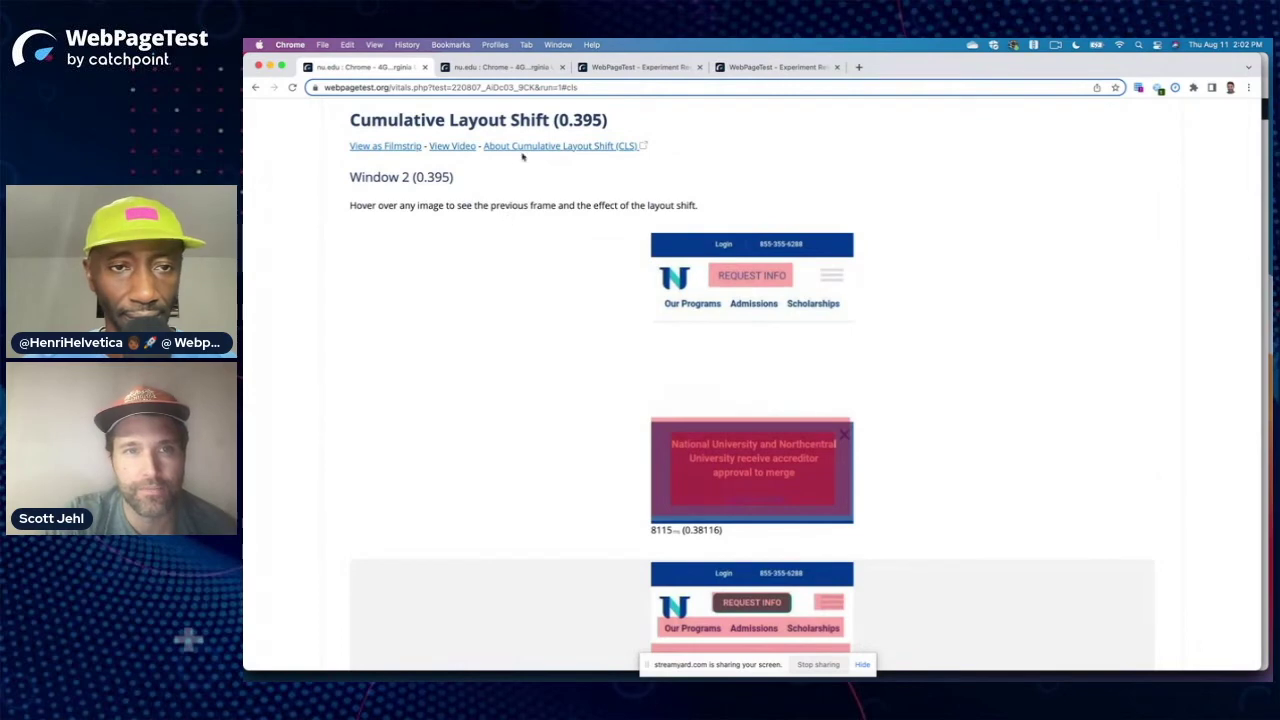
scroll(543, 323, "down", 2)
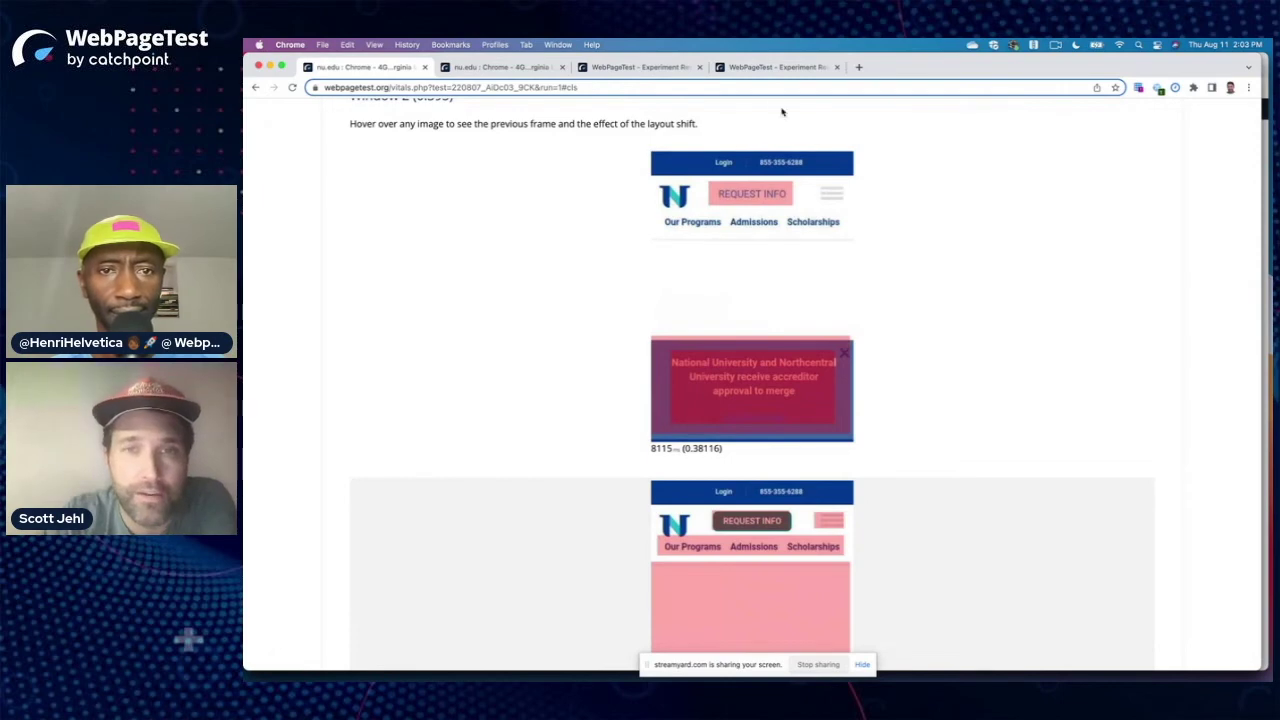
mouse_move(740, 211)
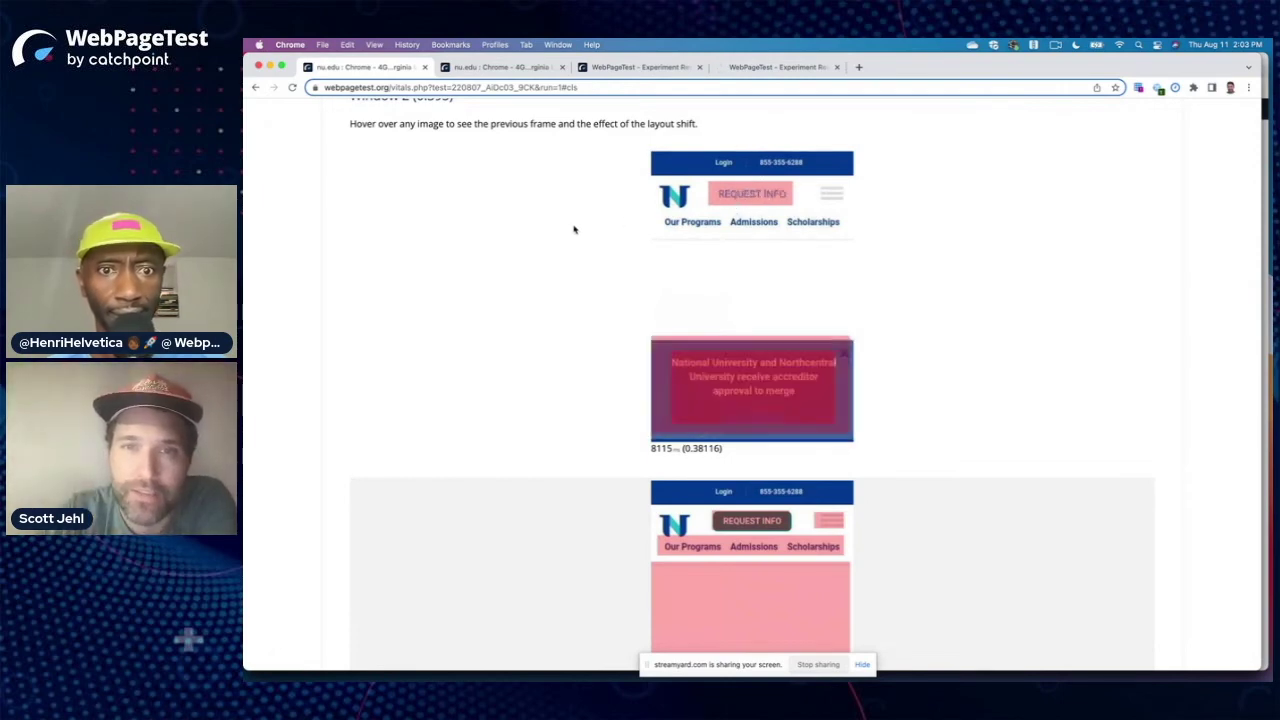
mouse_move(697, 245)
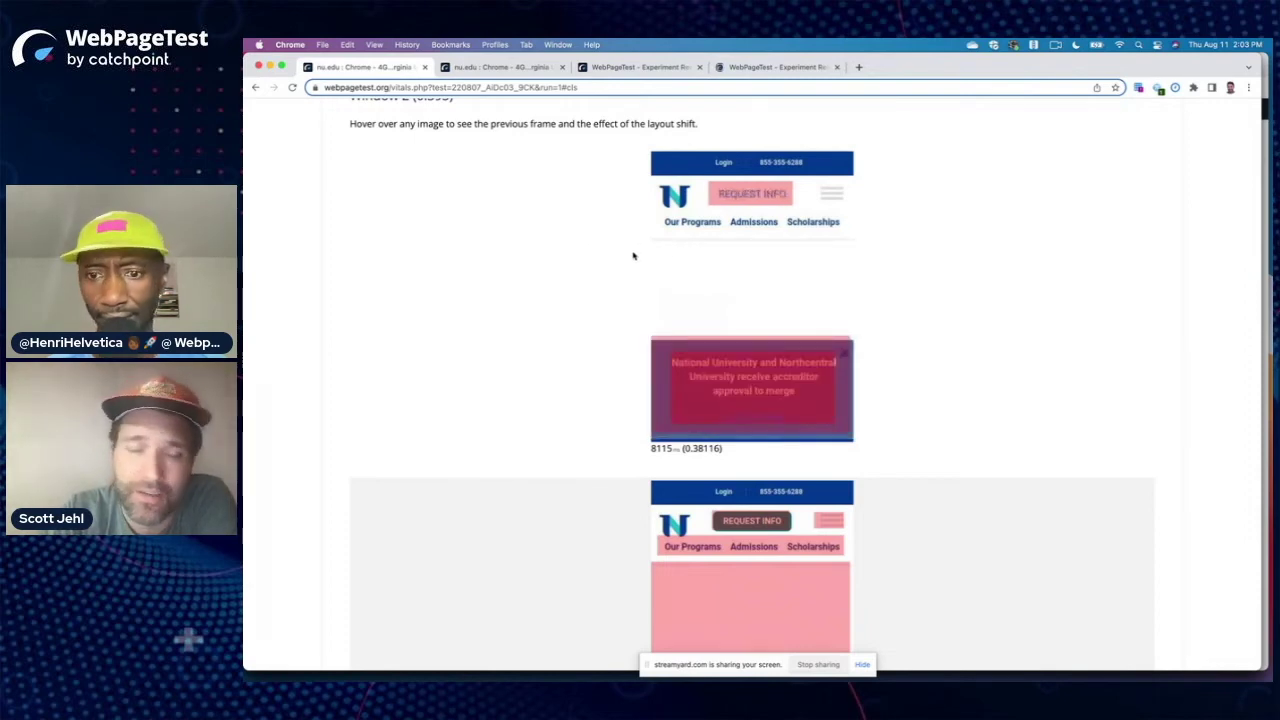
scroll(633, 256, "down", 5)
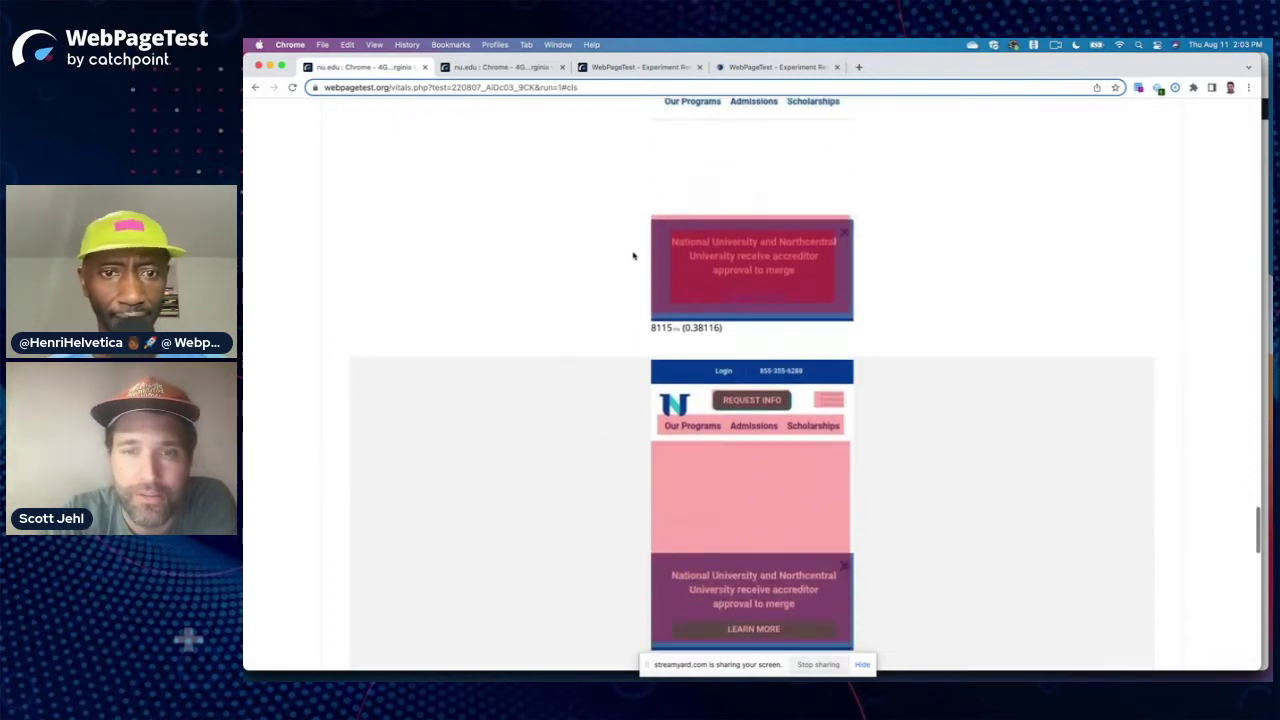
mouse_move(743, 401)
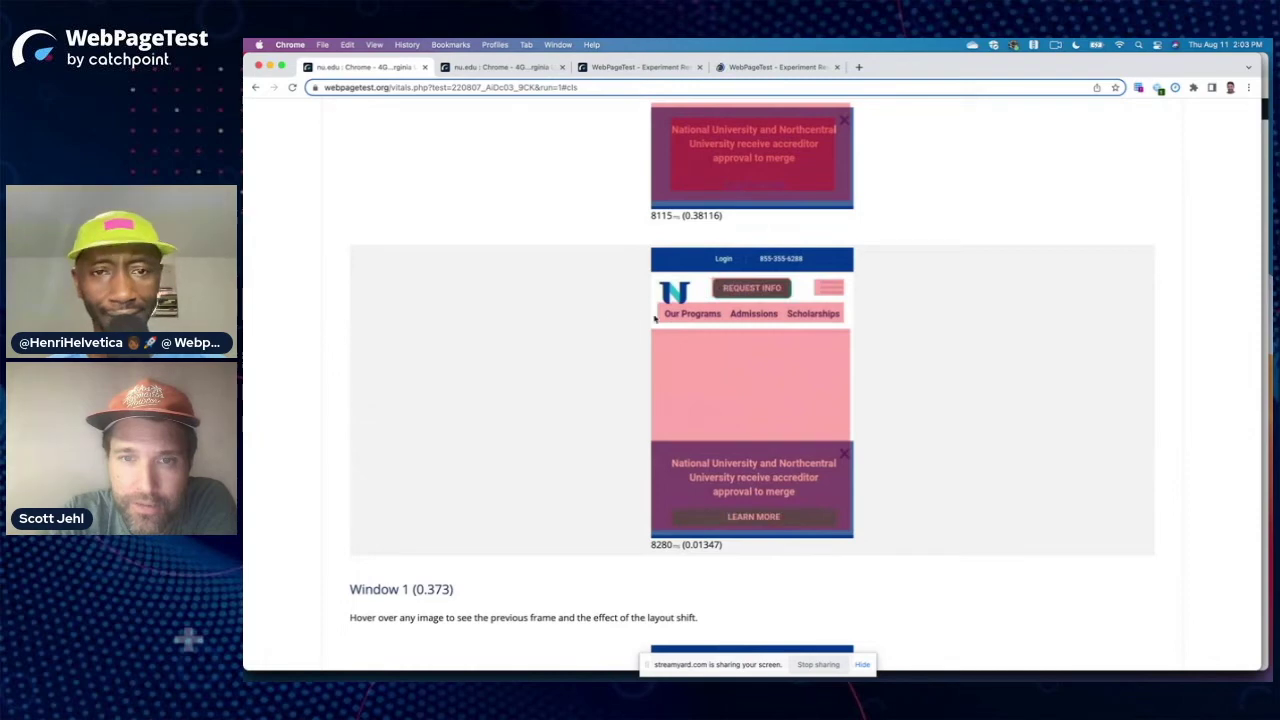
scroll(562, 363, "down", 5)
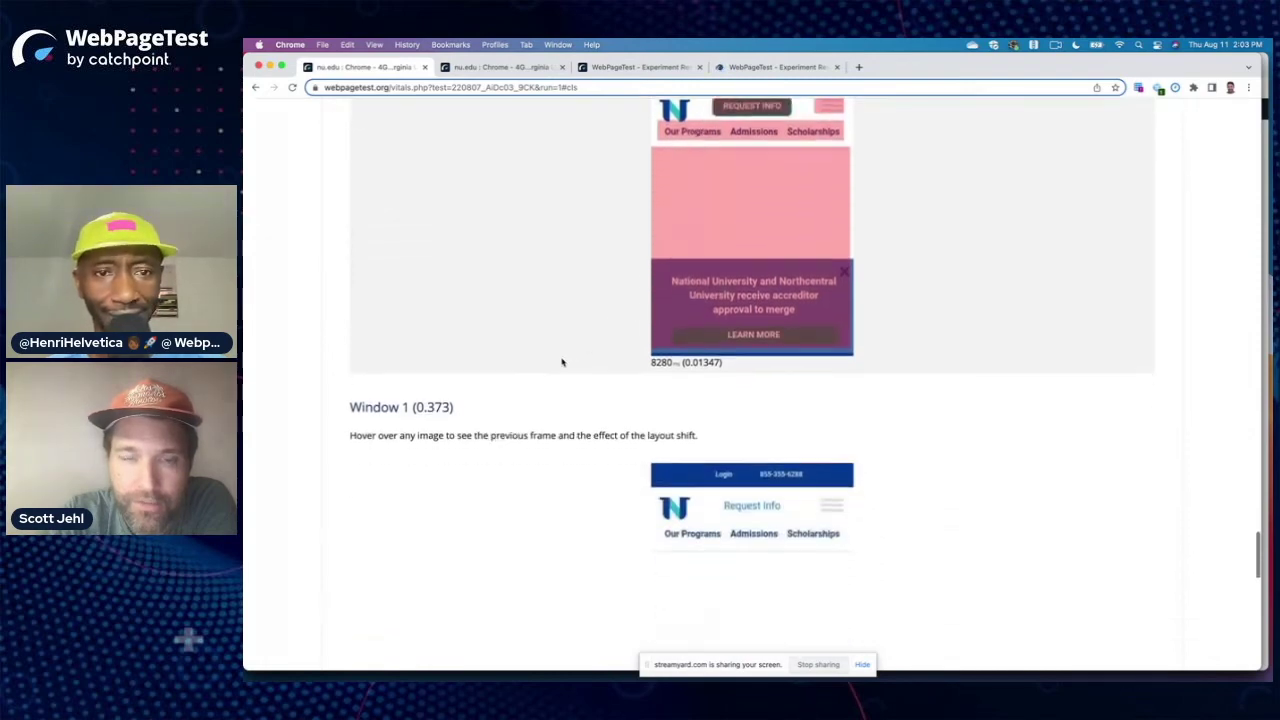
scroll(582, 500, "down", 3)
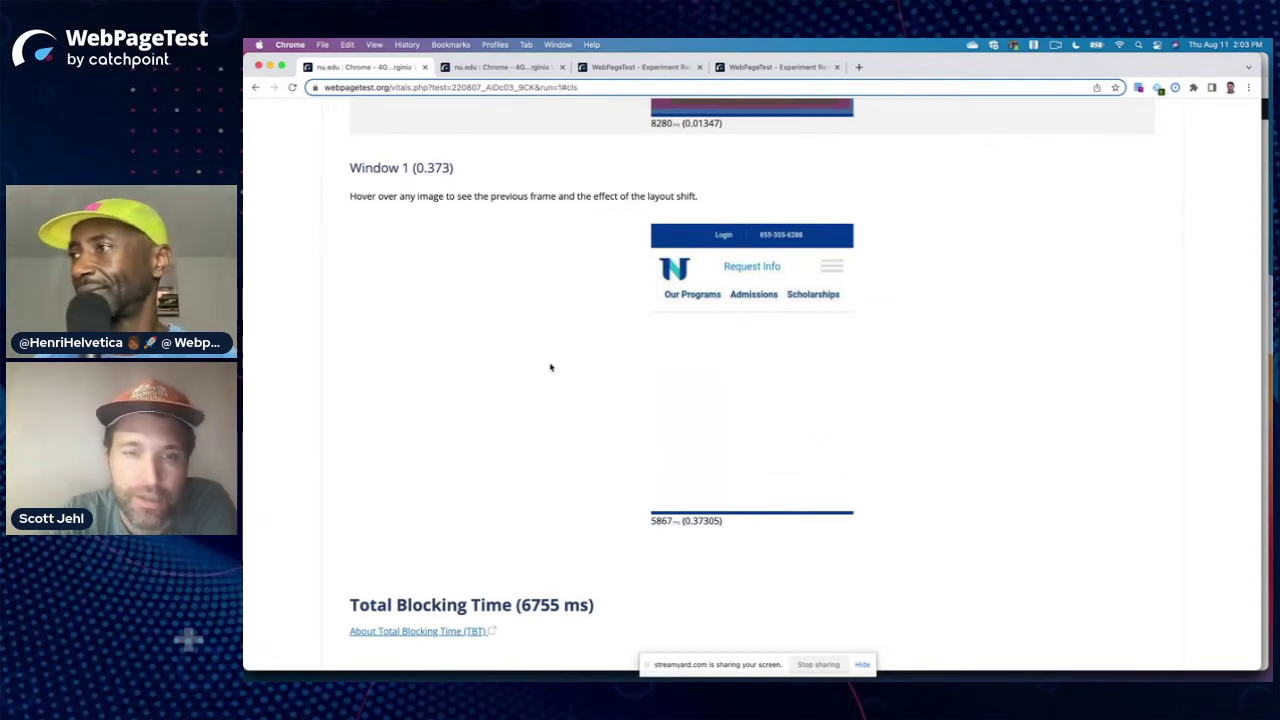
scroll(566, 407, "down", 10)
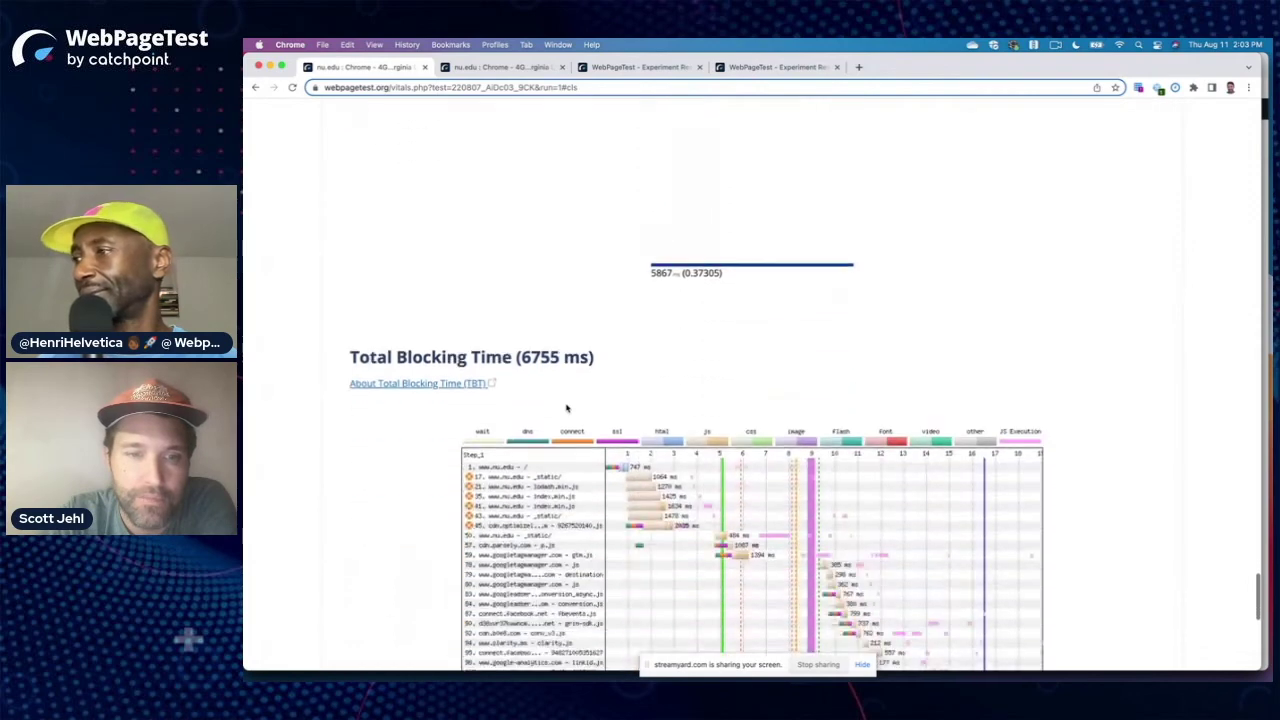
scroll(567, 408, "down", 1)
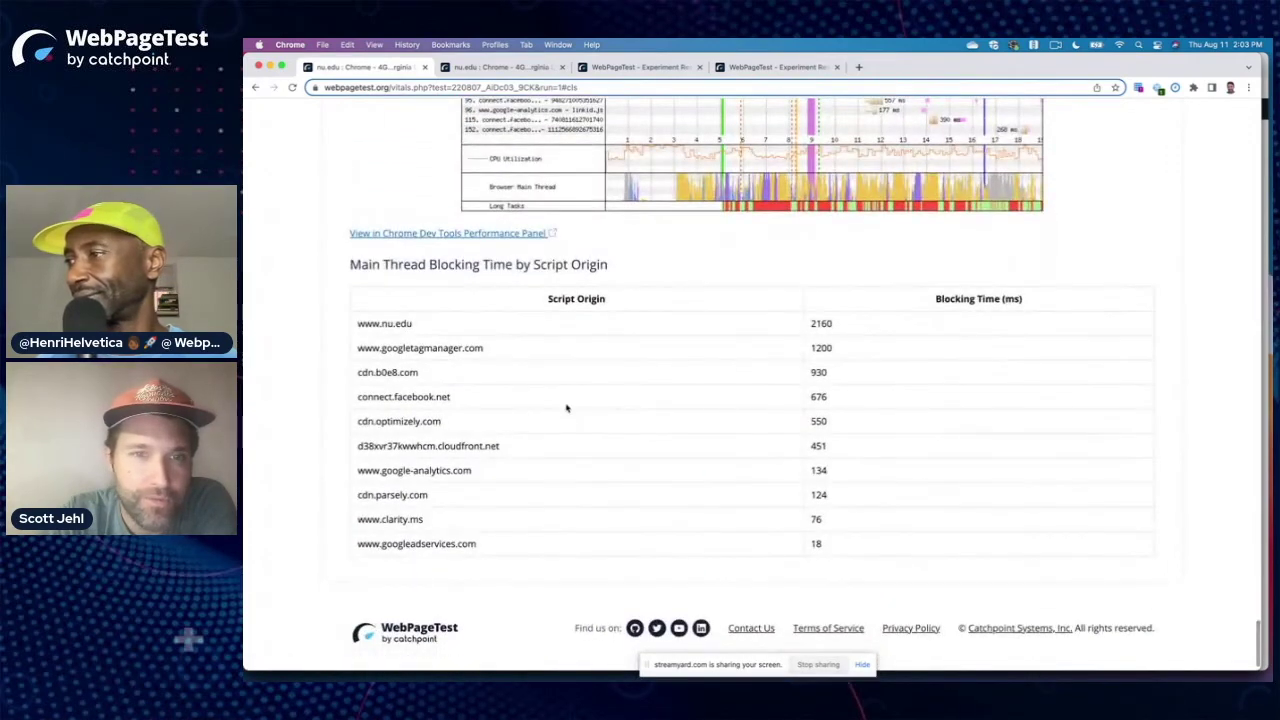
scroll(567, 408, "up", 1)
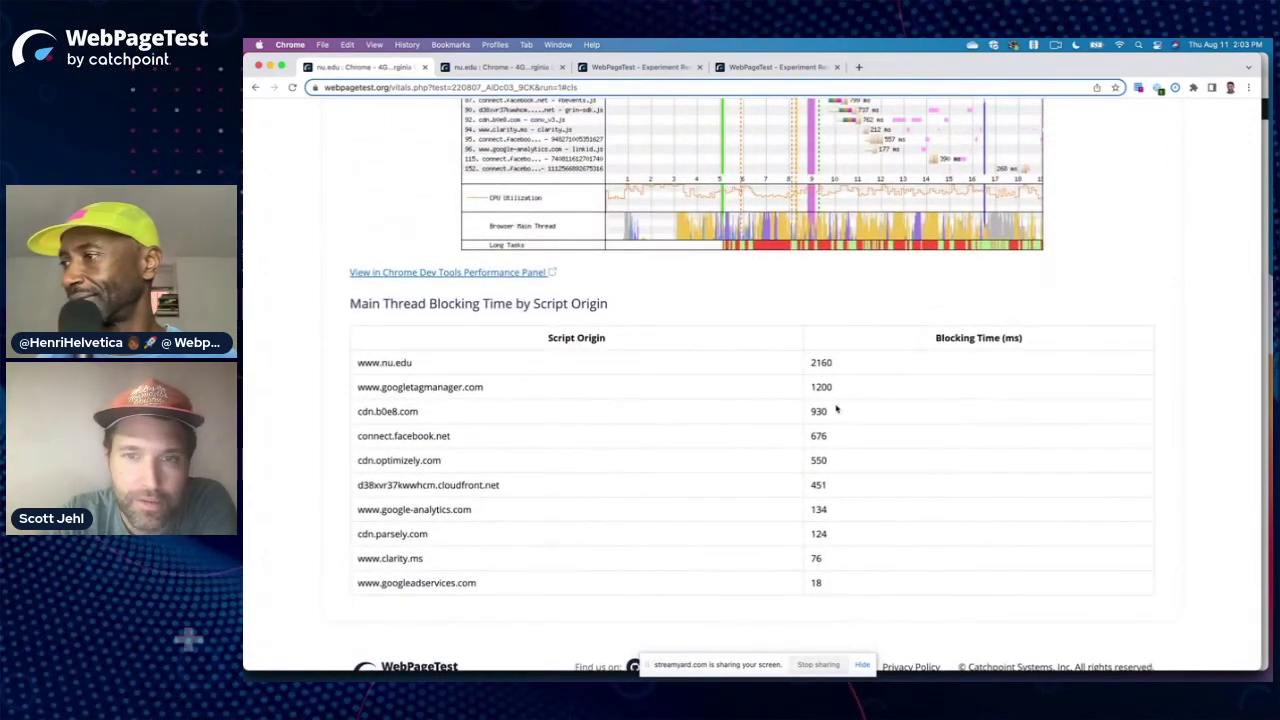
left_click_drag(848, 366, 811, 363)
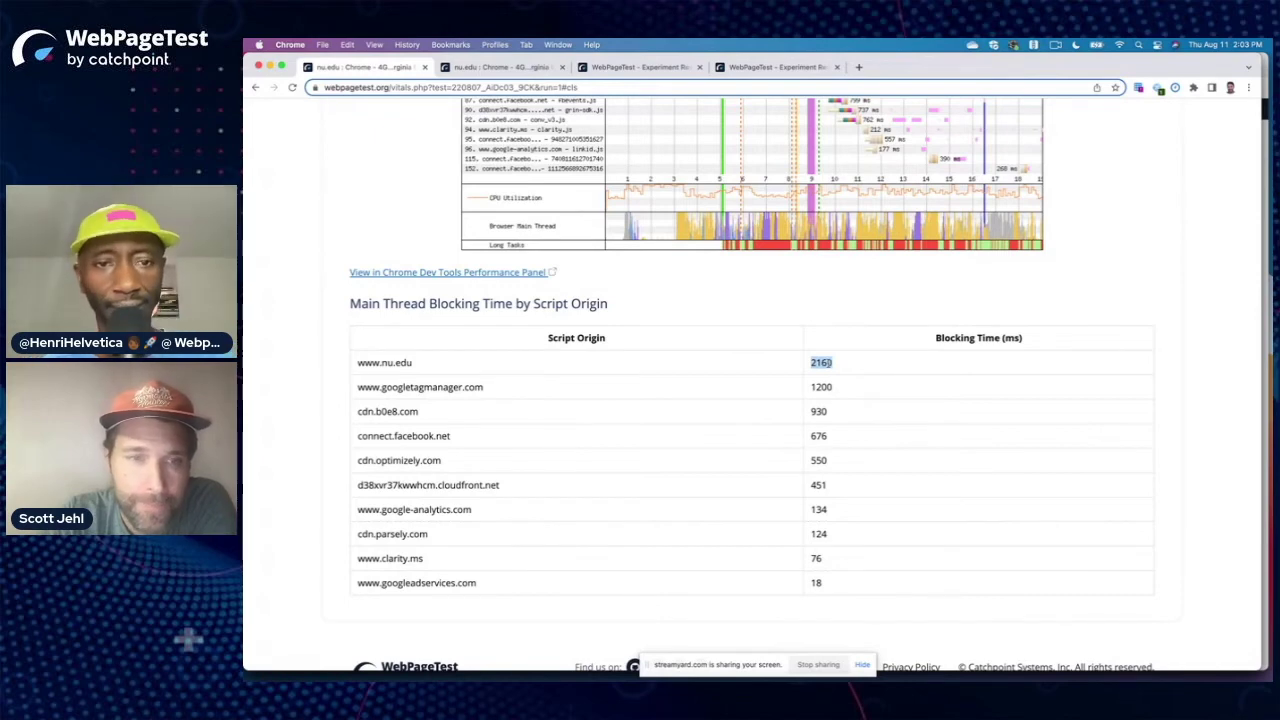
scroll(829, 363, "up", 3)
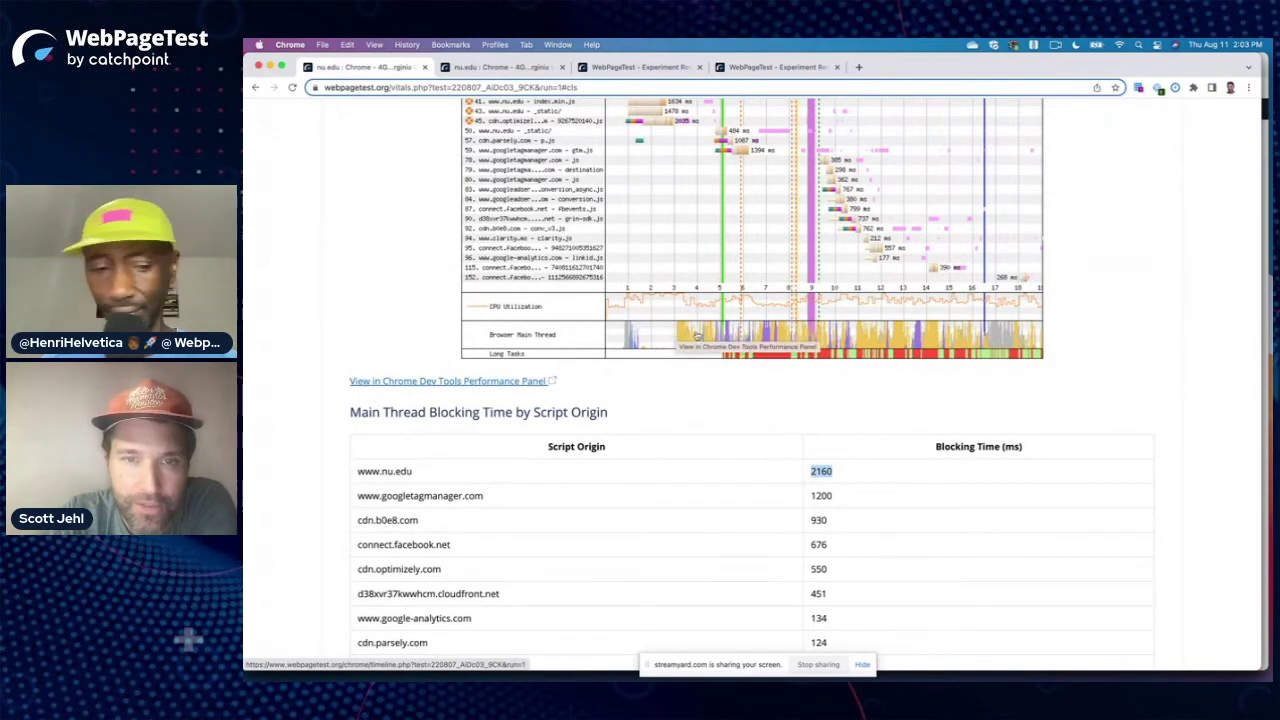
scroll(723, 347, "up", 4)
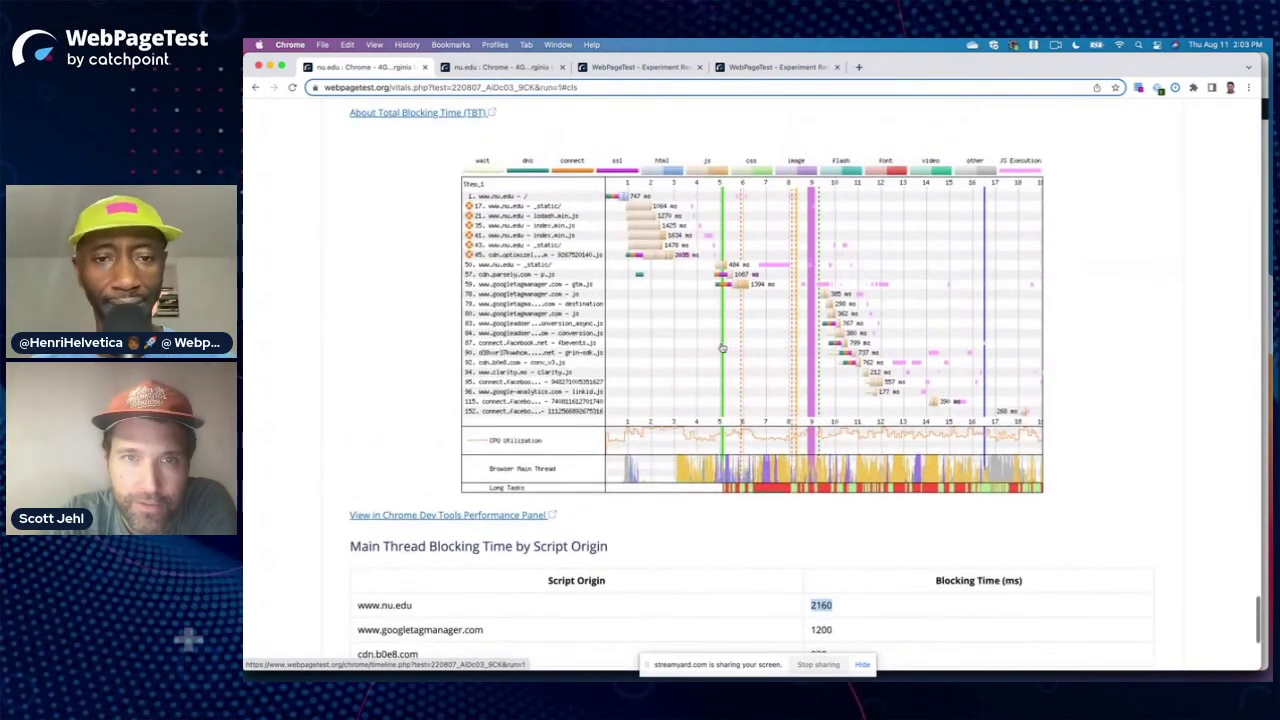
scroll(737, 476, "down", 2)
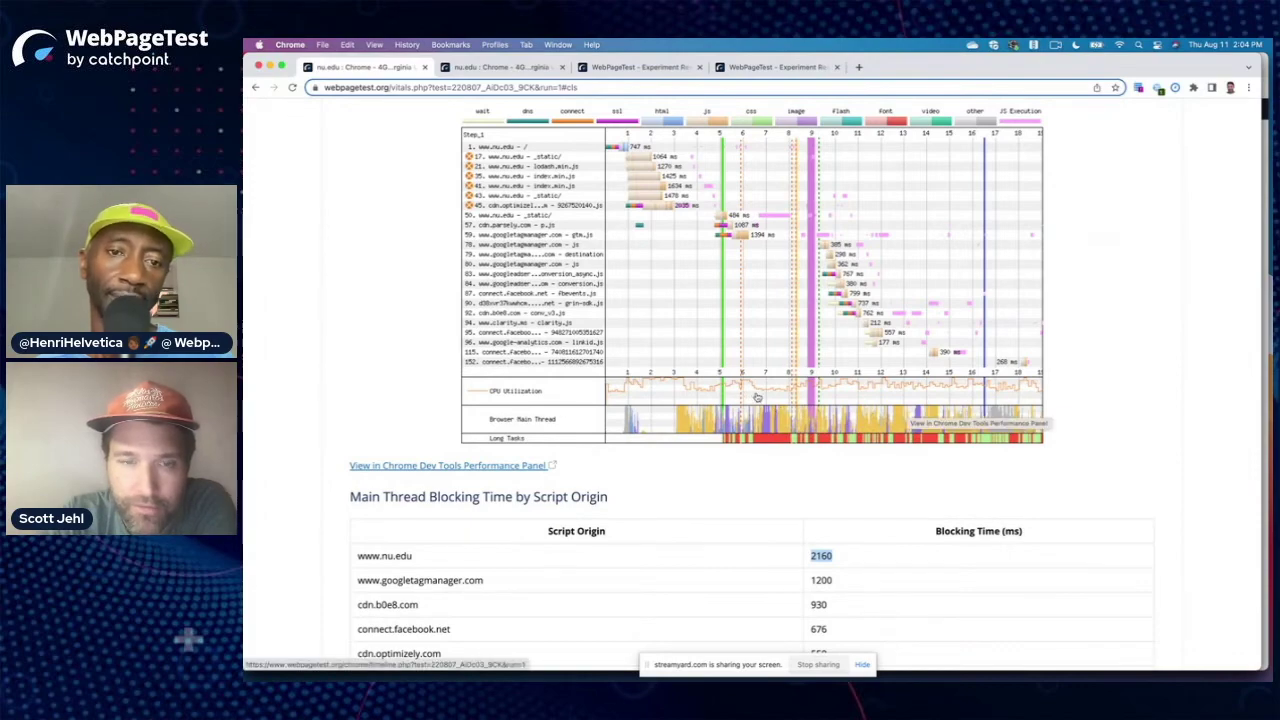
scroll(797, 495, "down", 15)
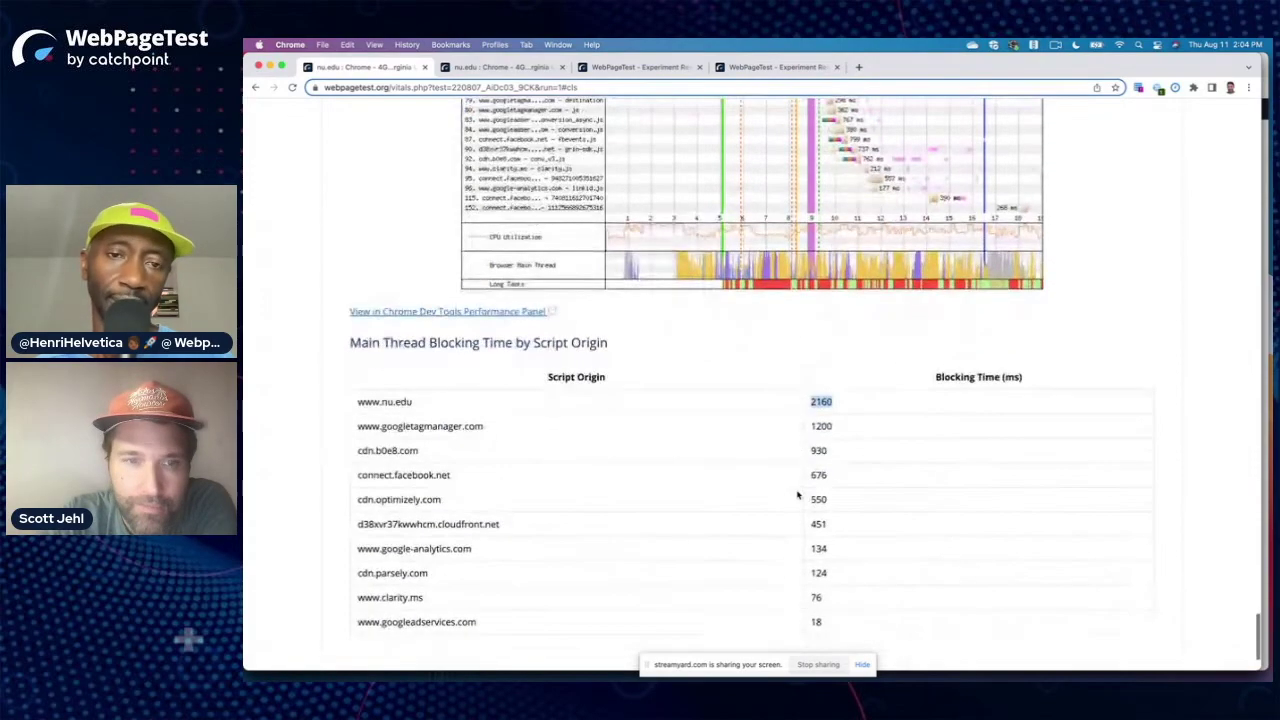
Step: Review the "Is it Quick?" opportunities and selected experiments for nu.edu, cross-checking them against the observed Web Vitals metrics
left_click(519, 70)
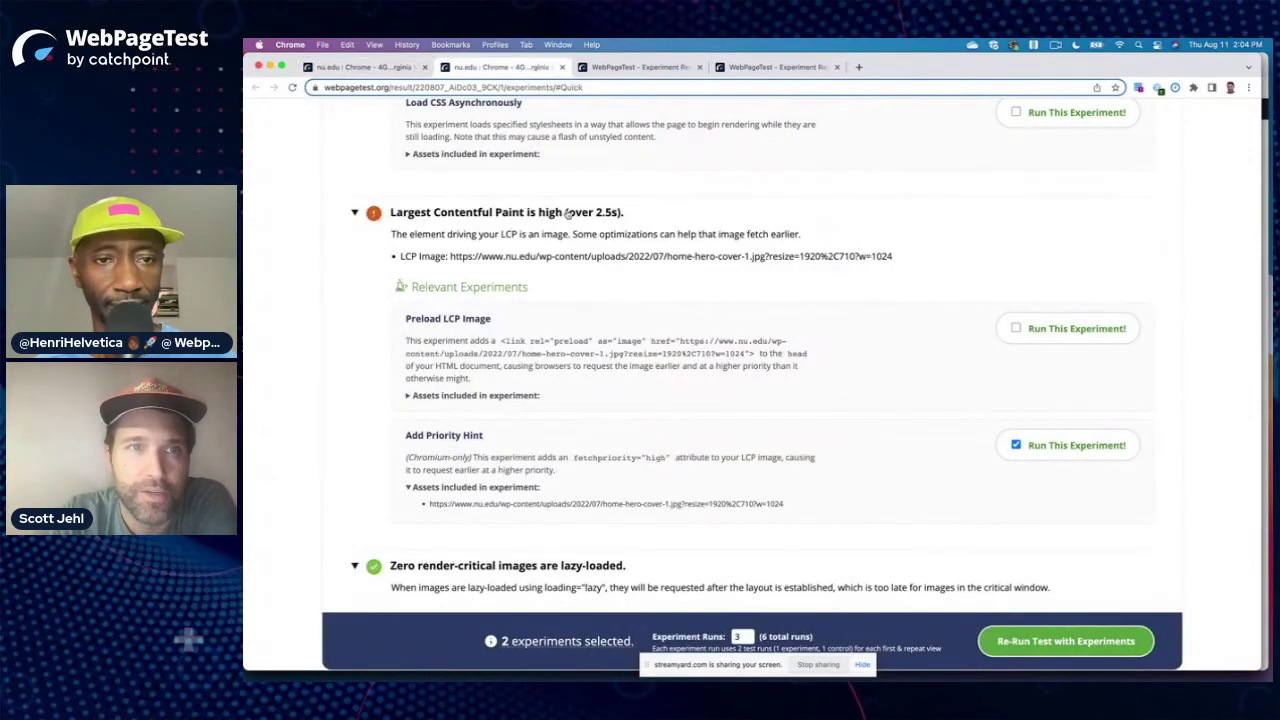
scroll(566, 212, "up", 10)
scroll(566, 210, "up", 10)
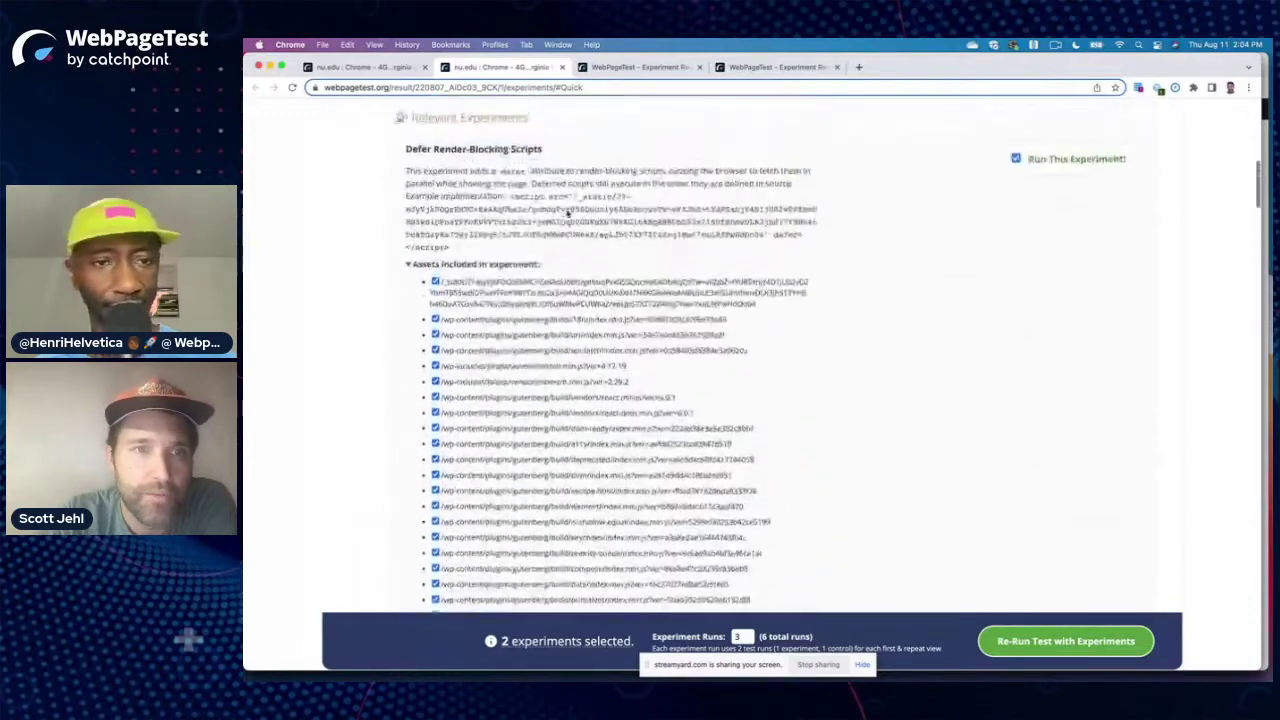
scroll(567, 213, "up", 10)
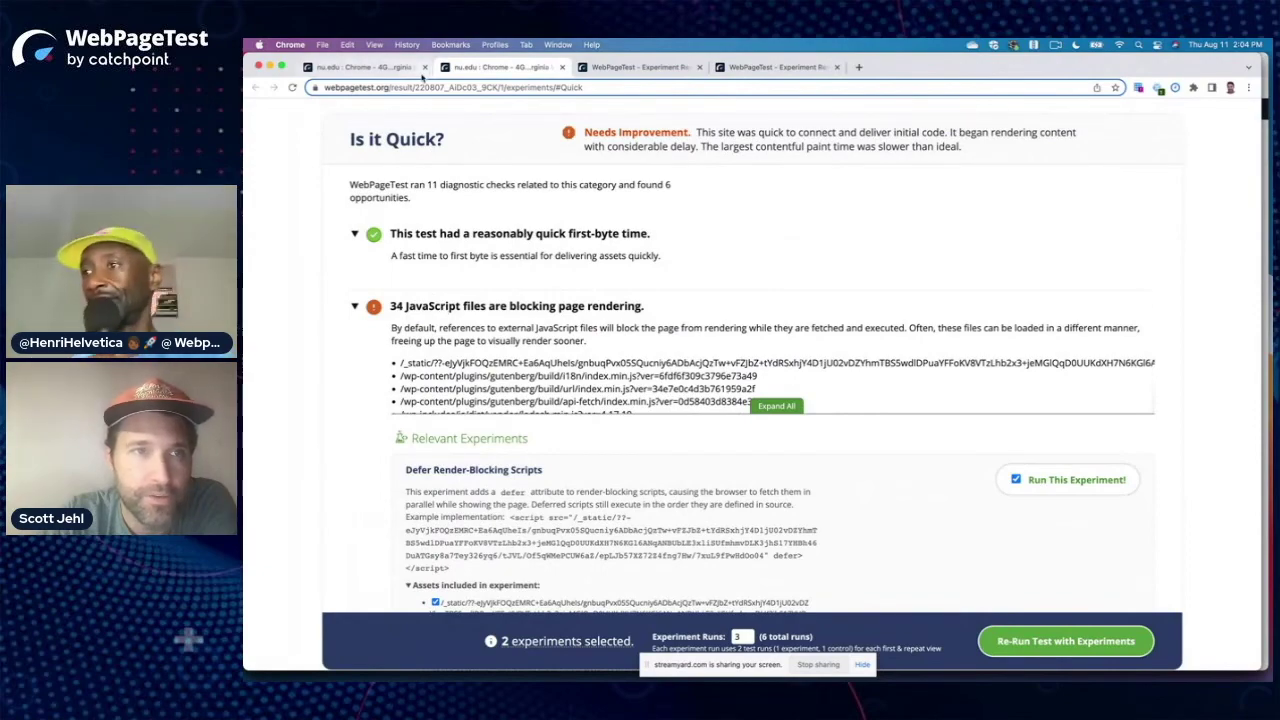
left_click(376, 70)
scroll(454, 266, "up", 20)
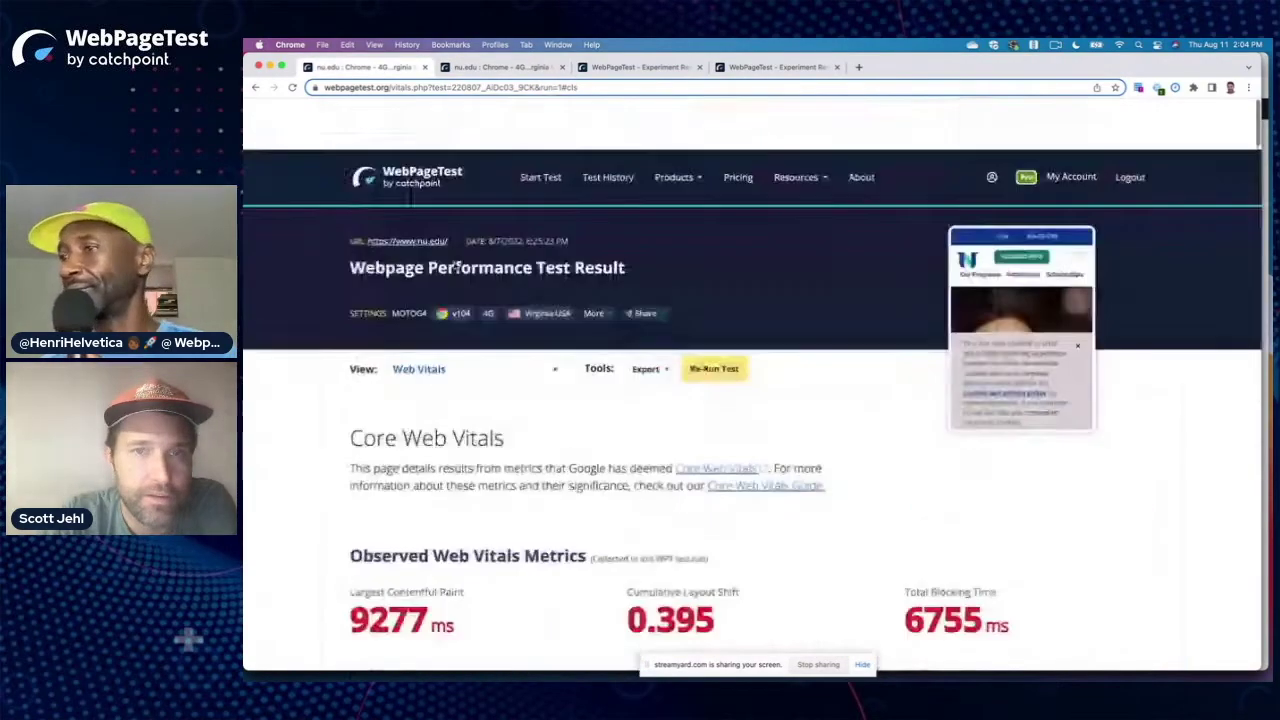
scroll(453, 262, "down", 5)
left_click(500, 67)
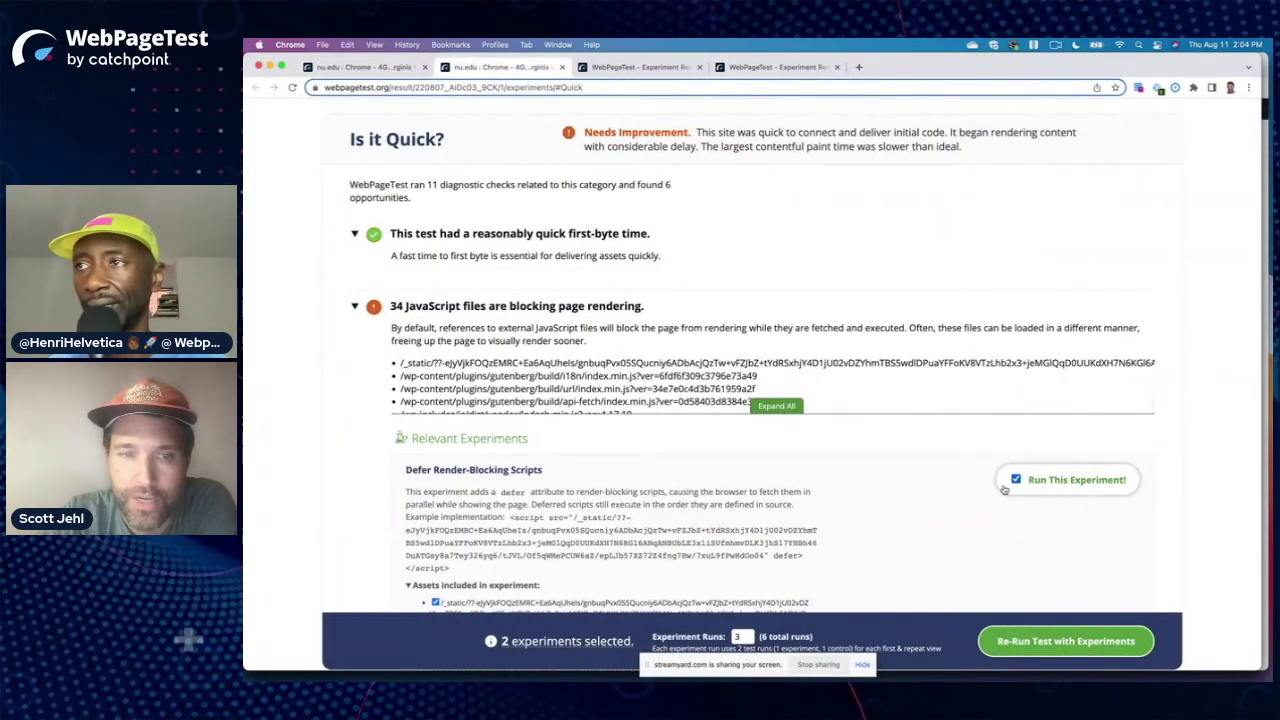
Step: Open the nu.edu Defer Render-Blocking Scripts experiment results and review the Experiment Impact, focusing on the Largest Contentful Paint improvement
left_click(655, 68)
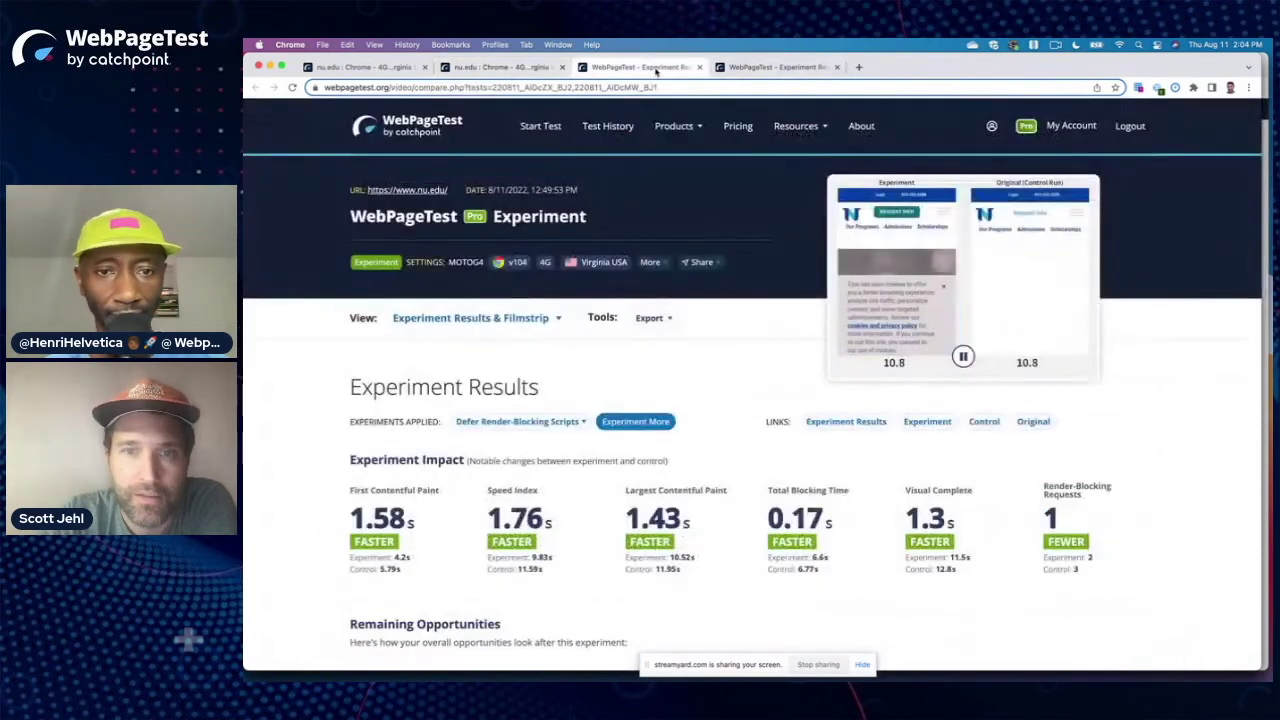
scroll(737, 346, "down", 3)
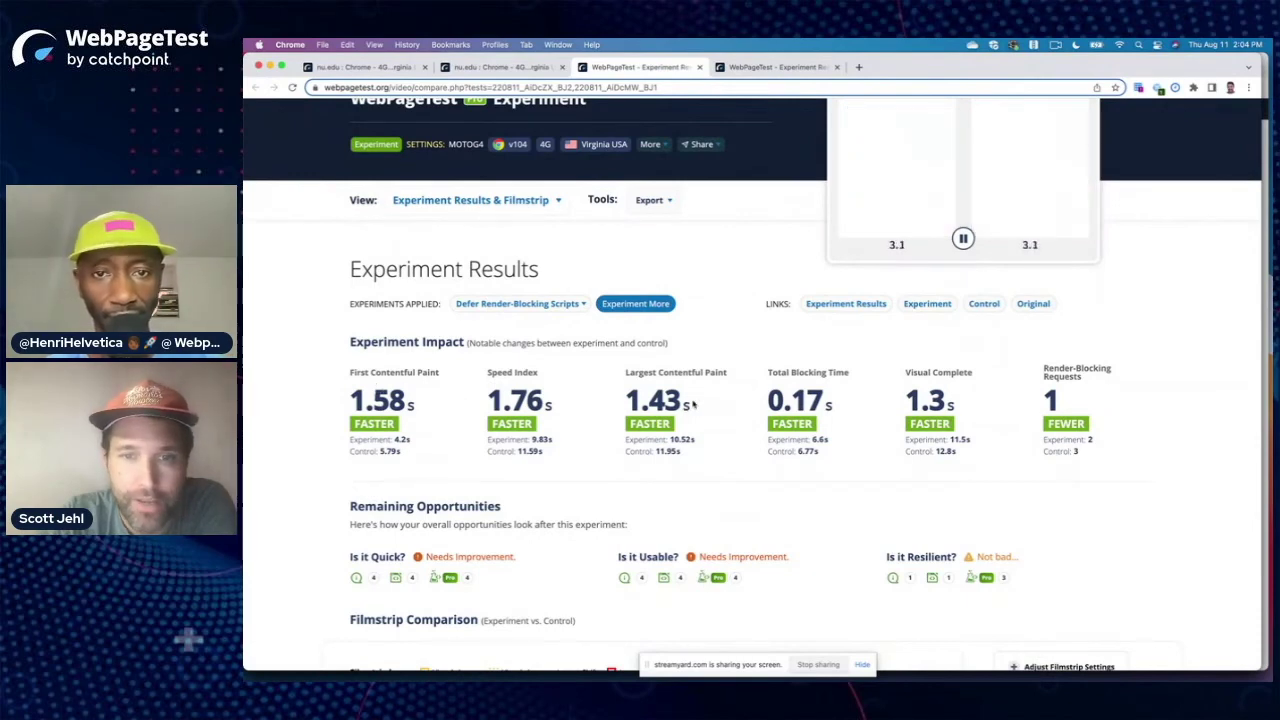
left_click_drag(692, 403, 621, 401)
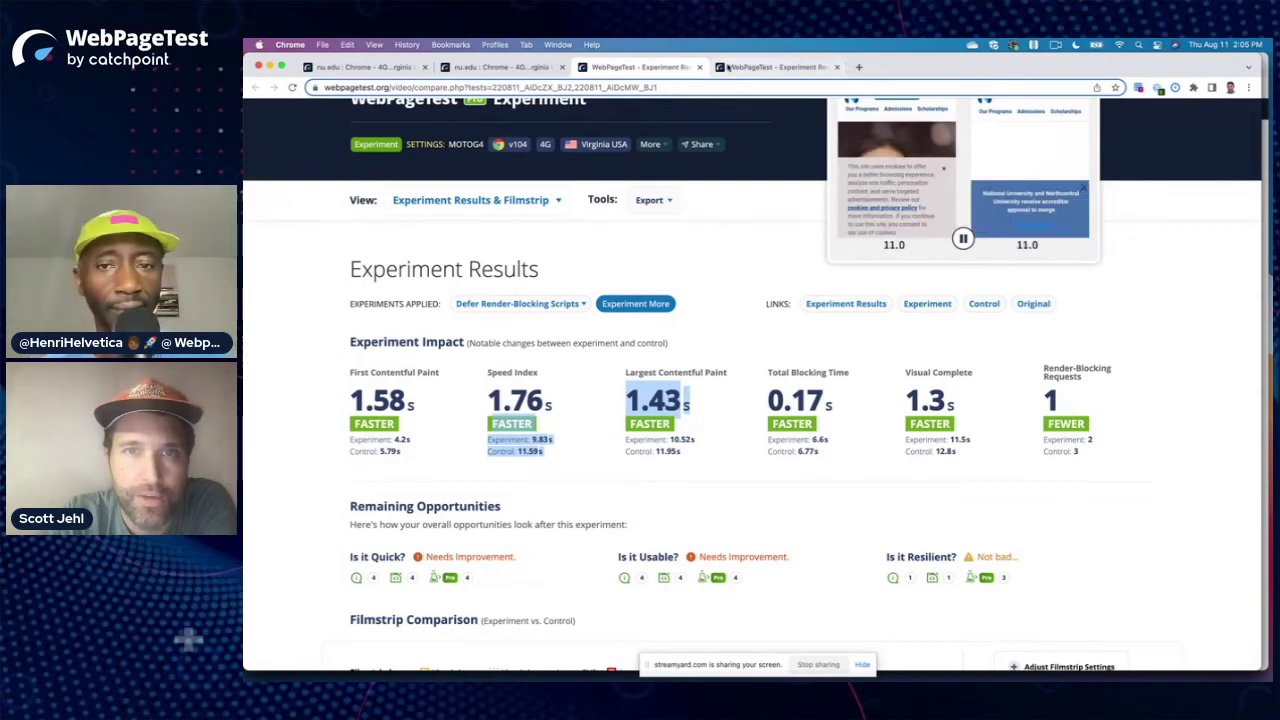
Step: Open the nu.edu experiment results combining deferred scripts with a priority hint and compare the Largest Contentful Paint experiment and control times
left_click(758, 67)
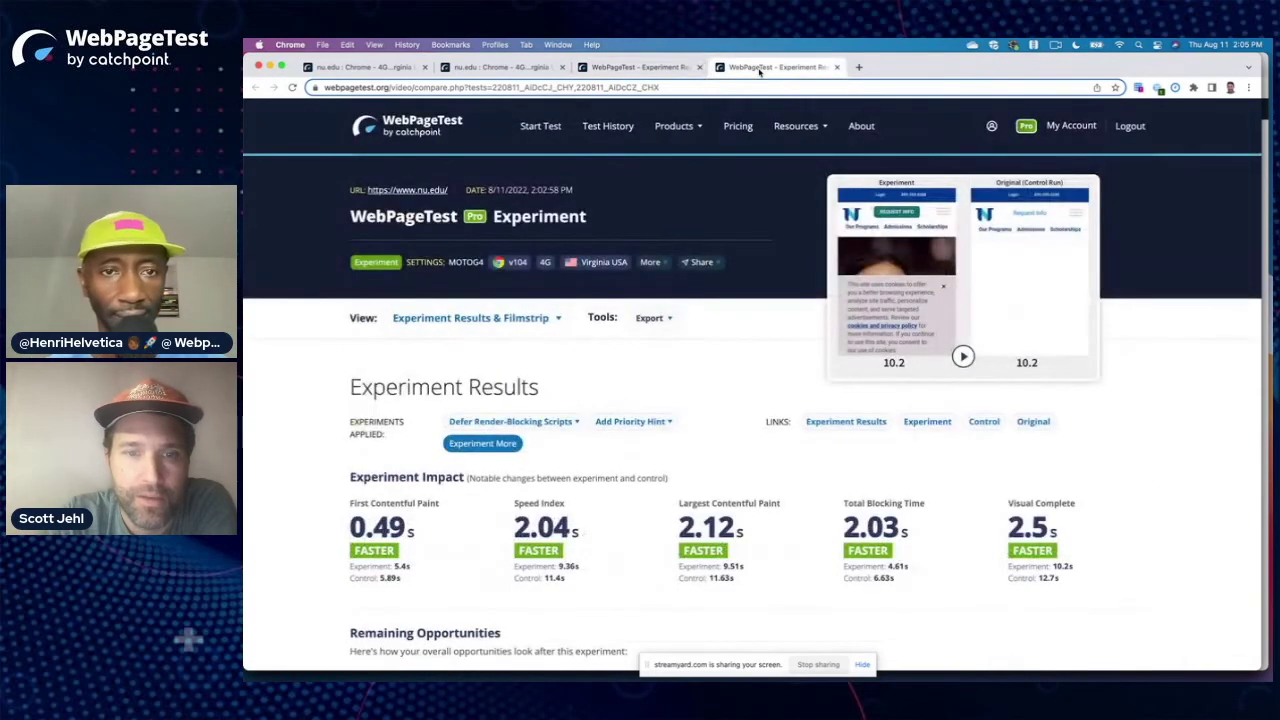
scroll(759, 425, "down", 2)
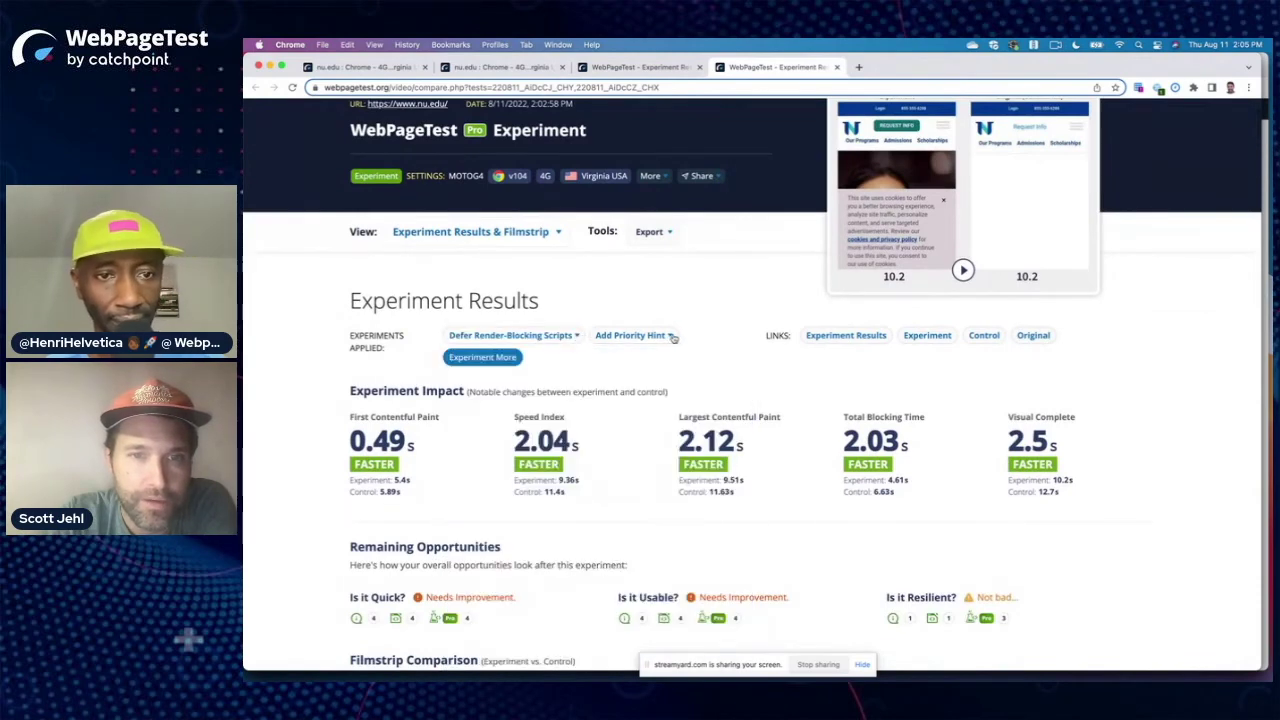
mouse_move(673, 338)
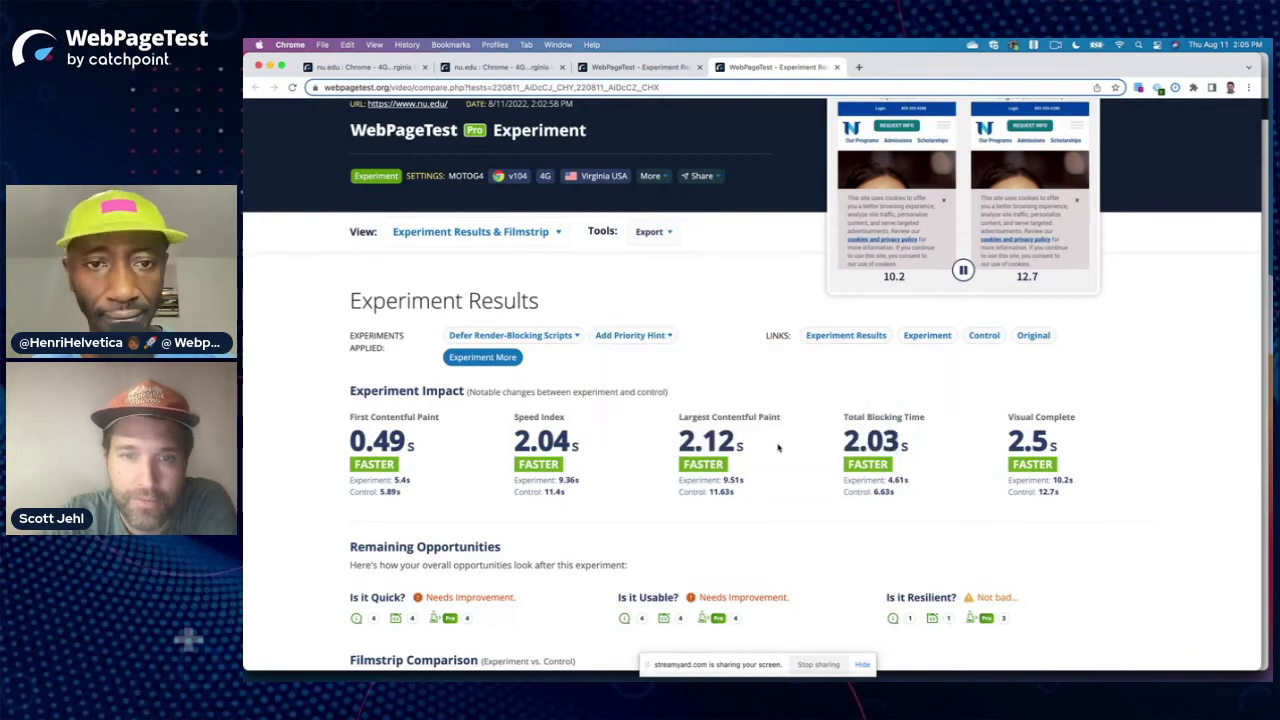
scroll(675, 420, "down", 1)
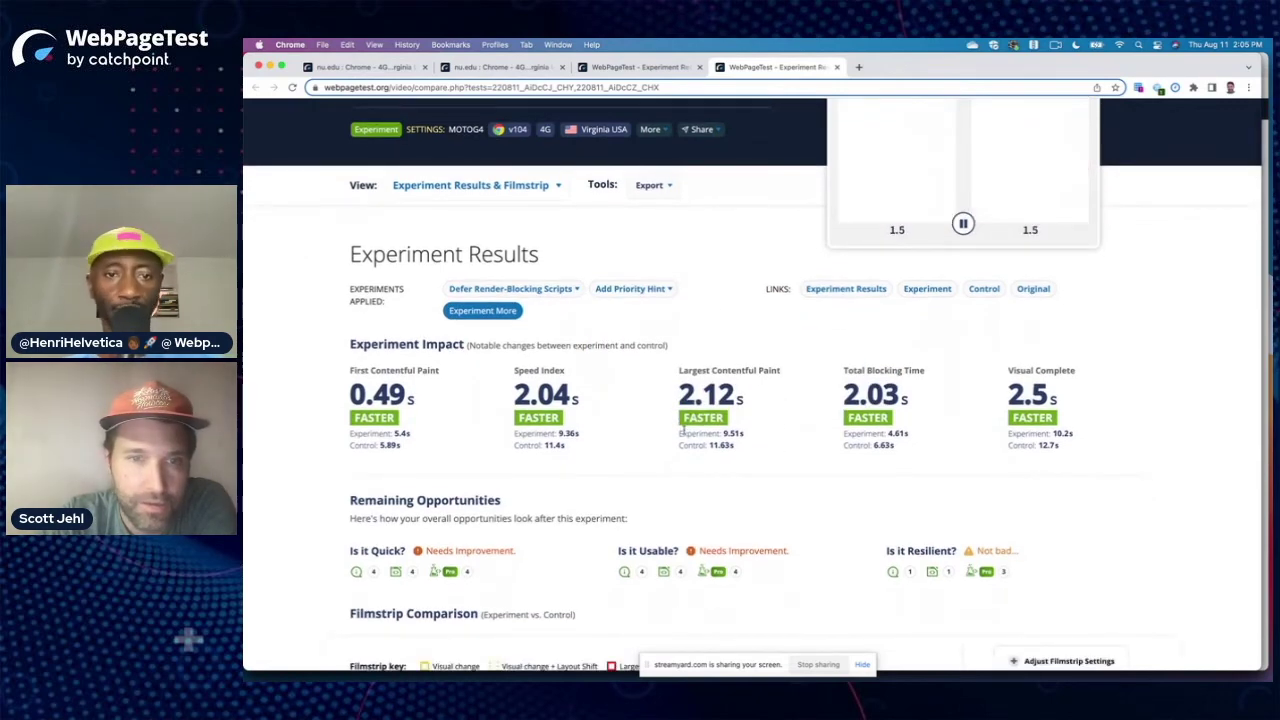
scroll(683, 427, "down", 1)
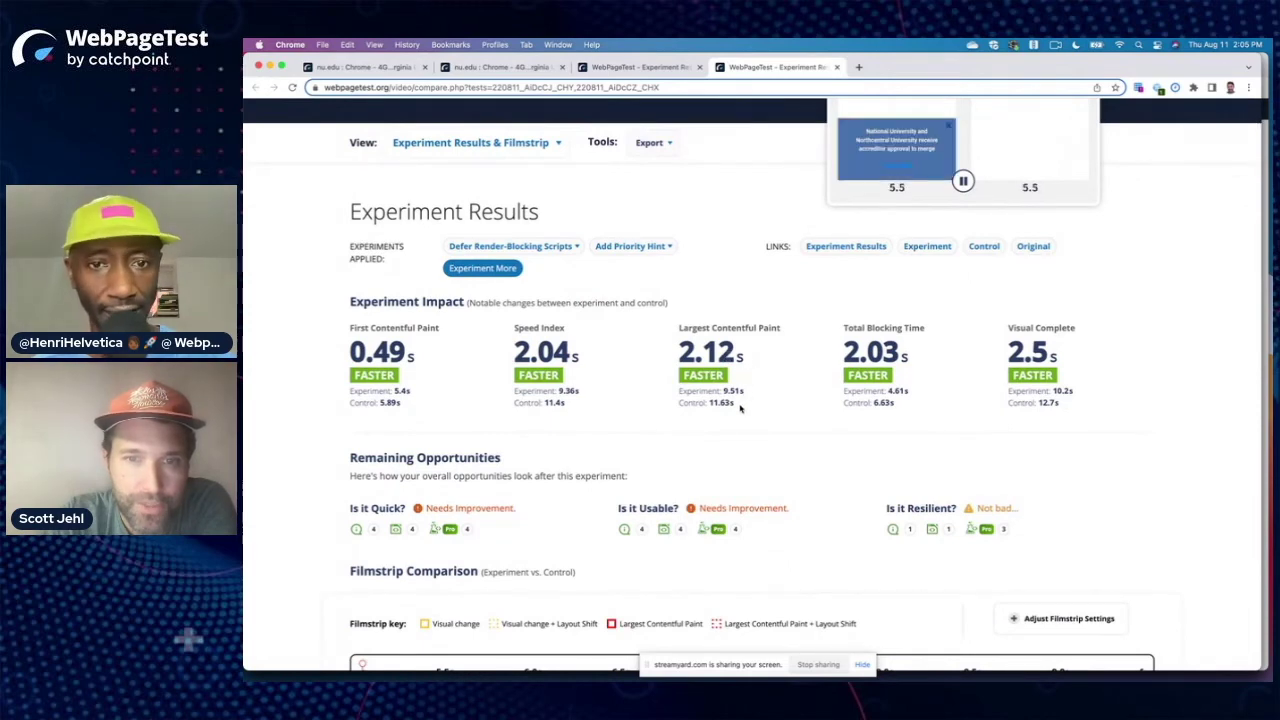
left_click_drag(740, 406, 709, 403)
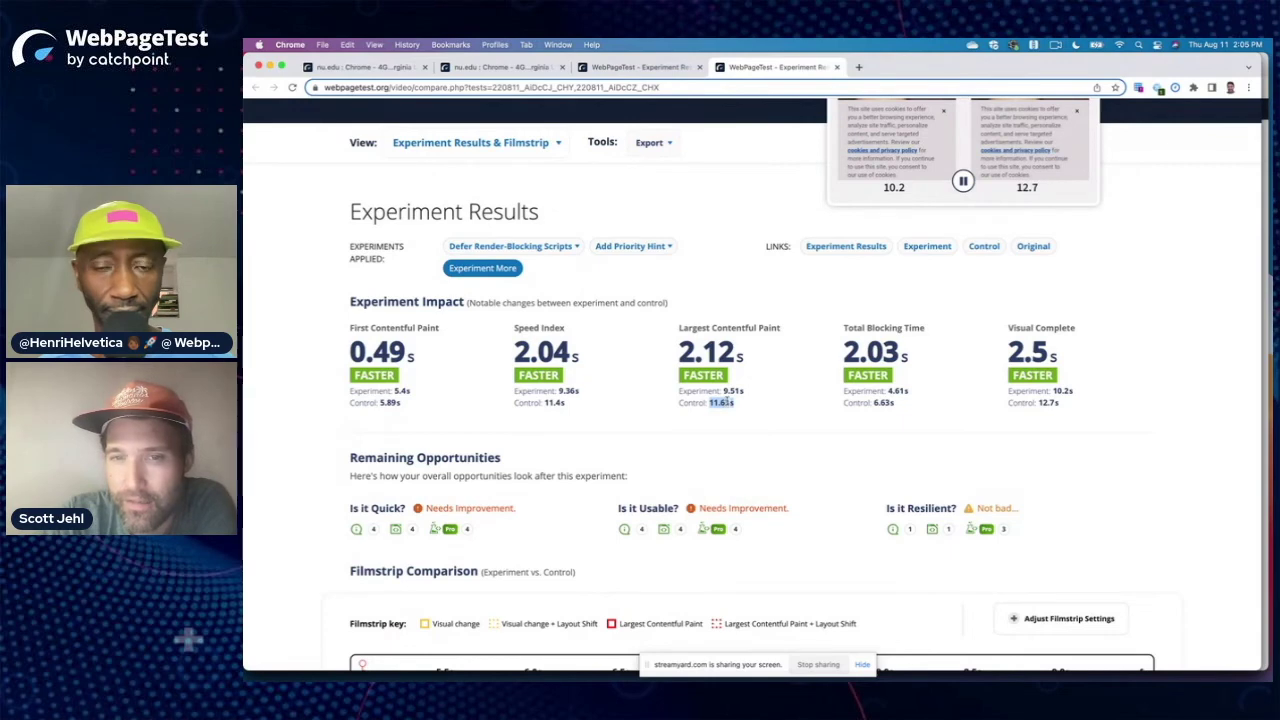
left_click_drag(744, 393, 723, 391)
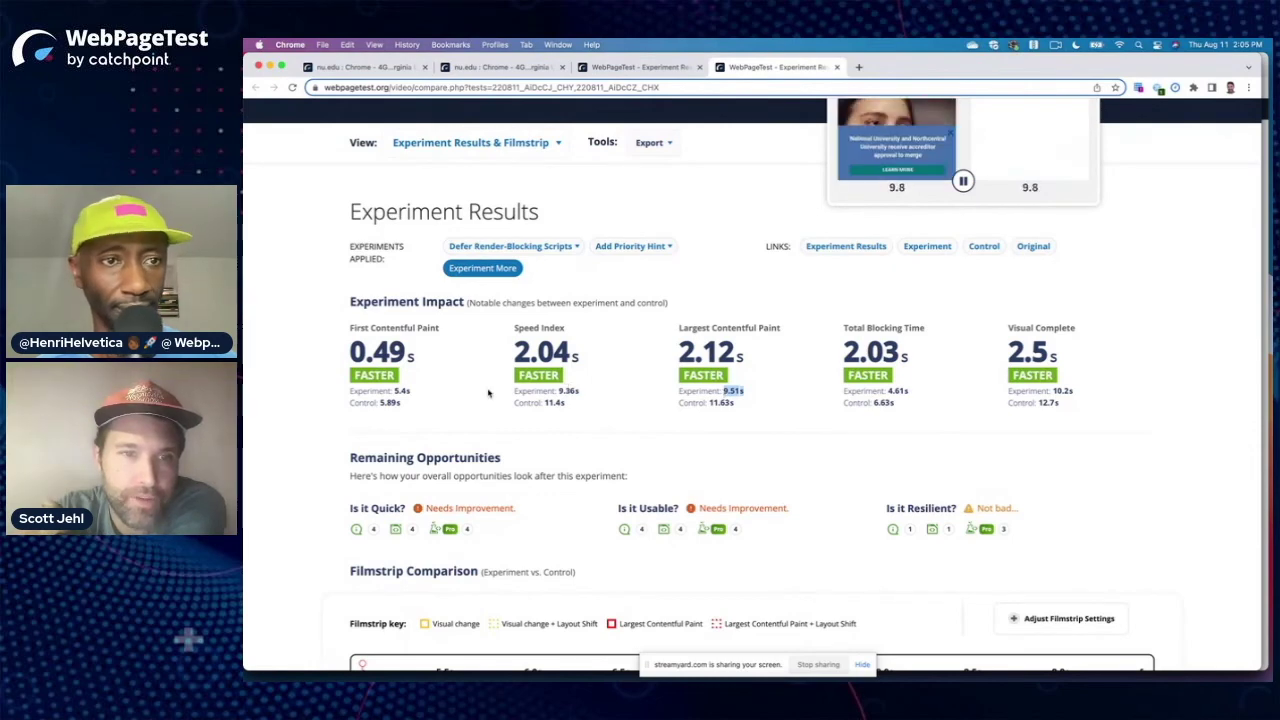
Step: Expand the applied Defer Render-Blocking Scripts experiment details and review its description and list of deferred script assets
scroll(617, 405, "up", 2)
scroll(617, 405, "up", 3)
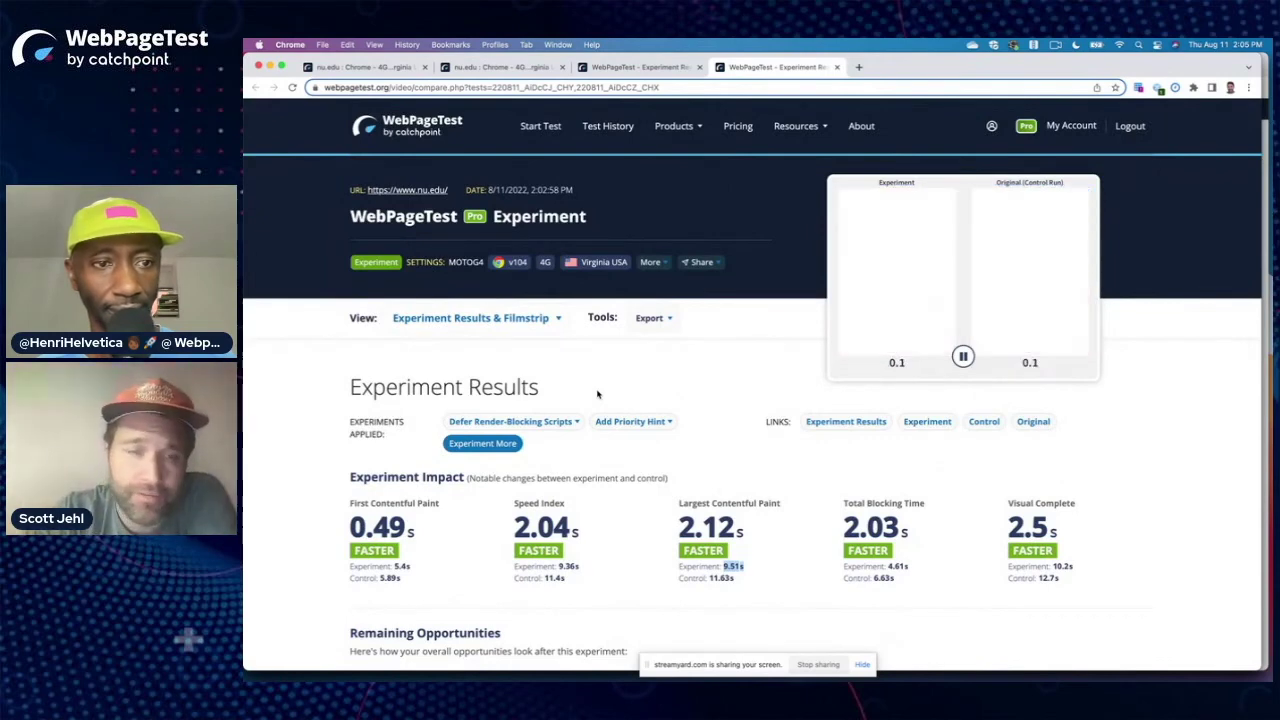
left_click(576, 422)
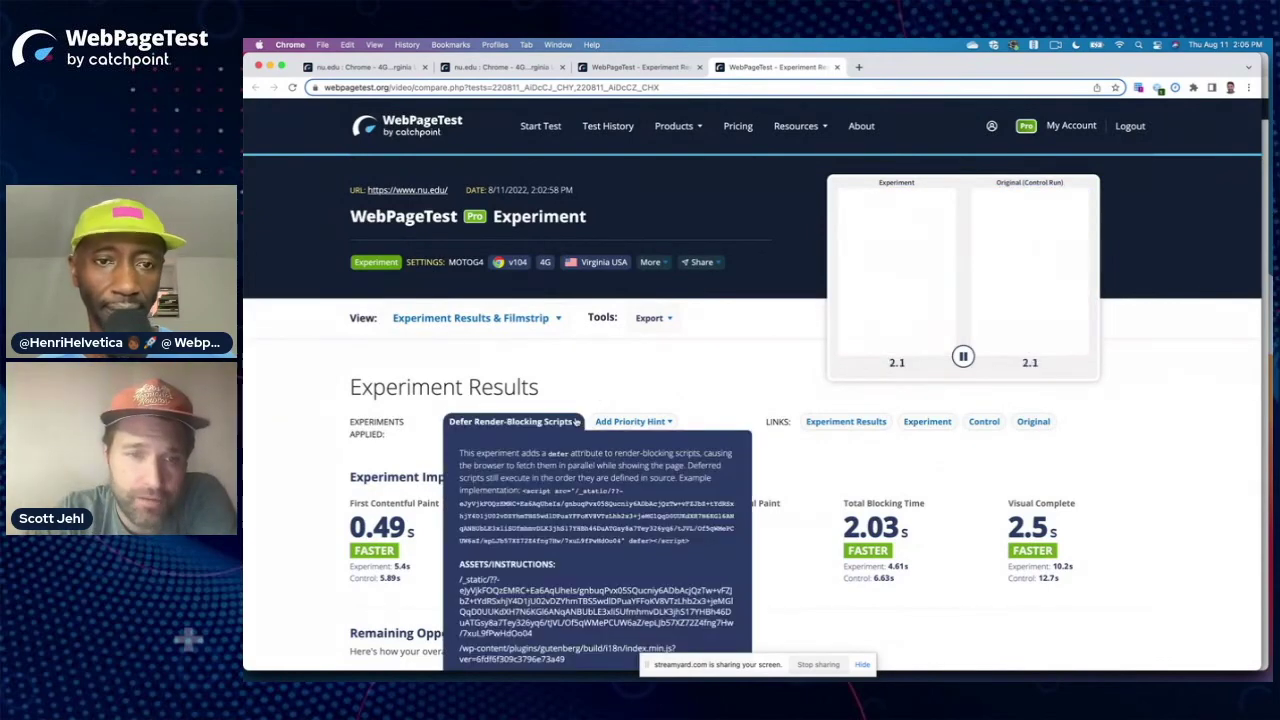
scroll(576, 422, "down", 4)
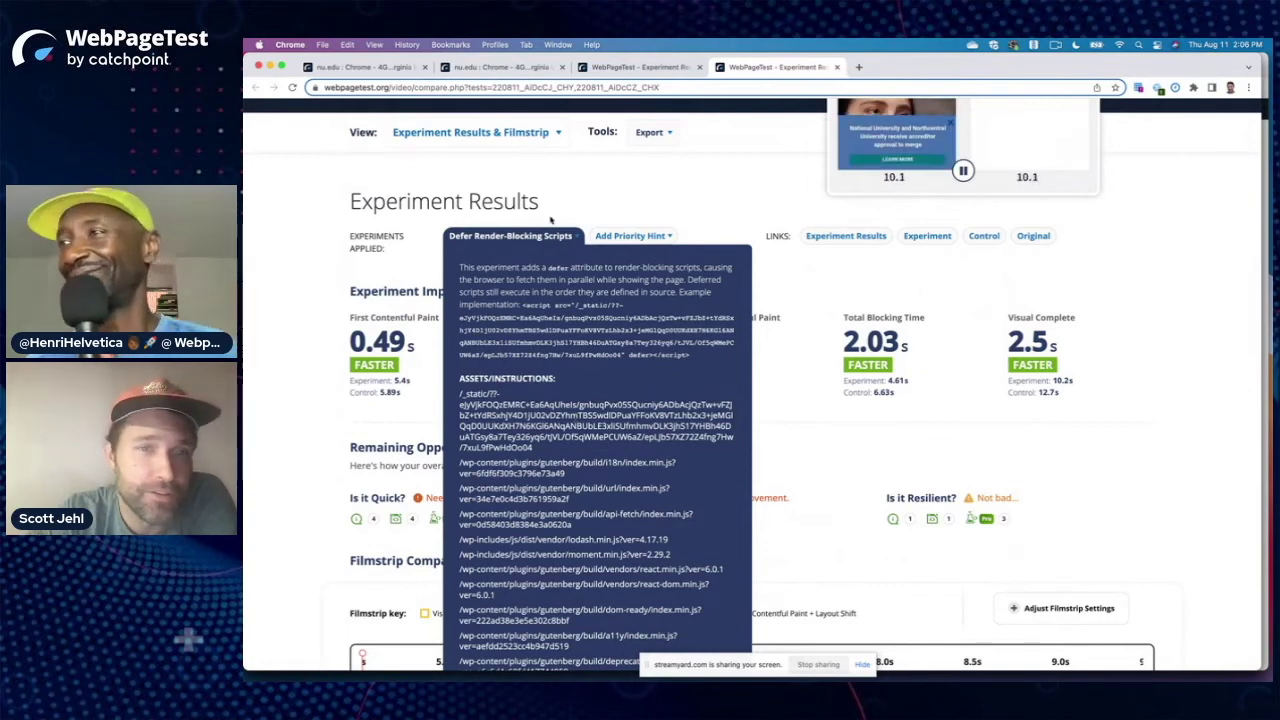
Step: Return to the nu.edu Opportunities & Experiments page and examine the externally-referenced CSS files that block page rendering
left_click(602, 67)
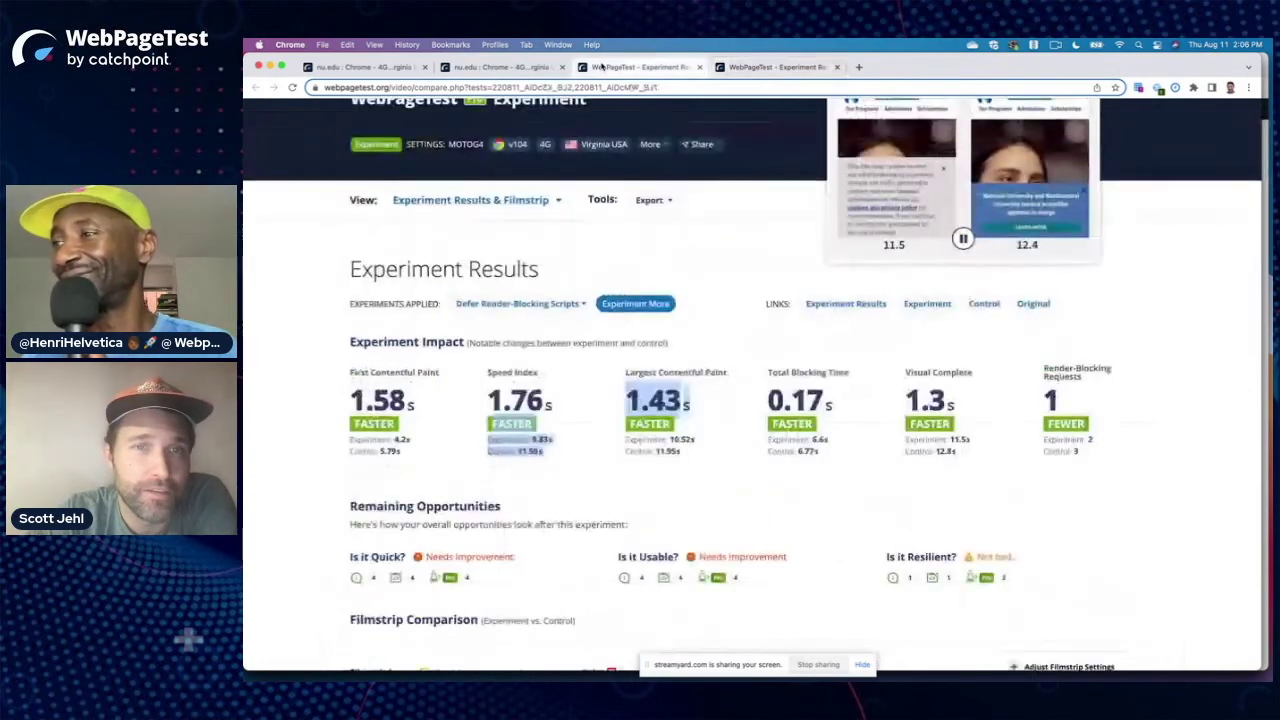
left_click(503, 67)
scroll(562, 304, "down", 1)
scroll(562, 304, "down", 15)
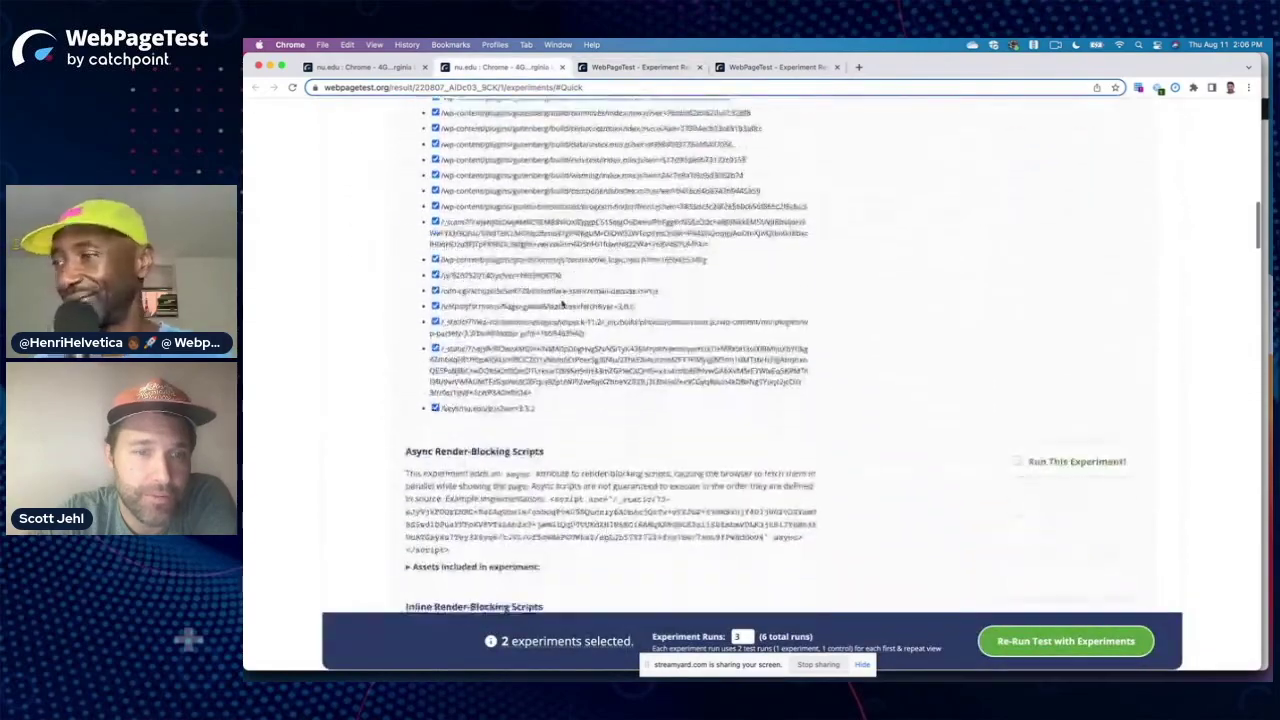
scroll(563, 303, "down", 5)
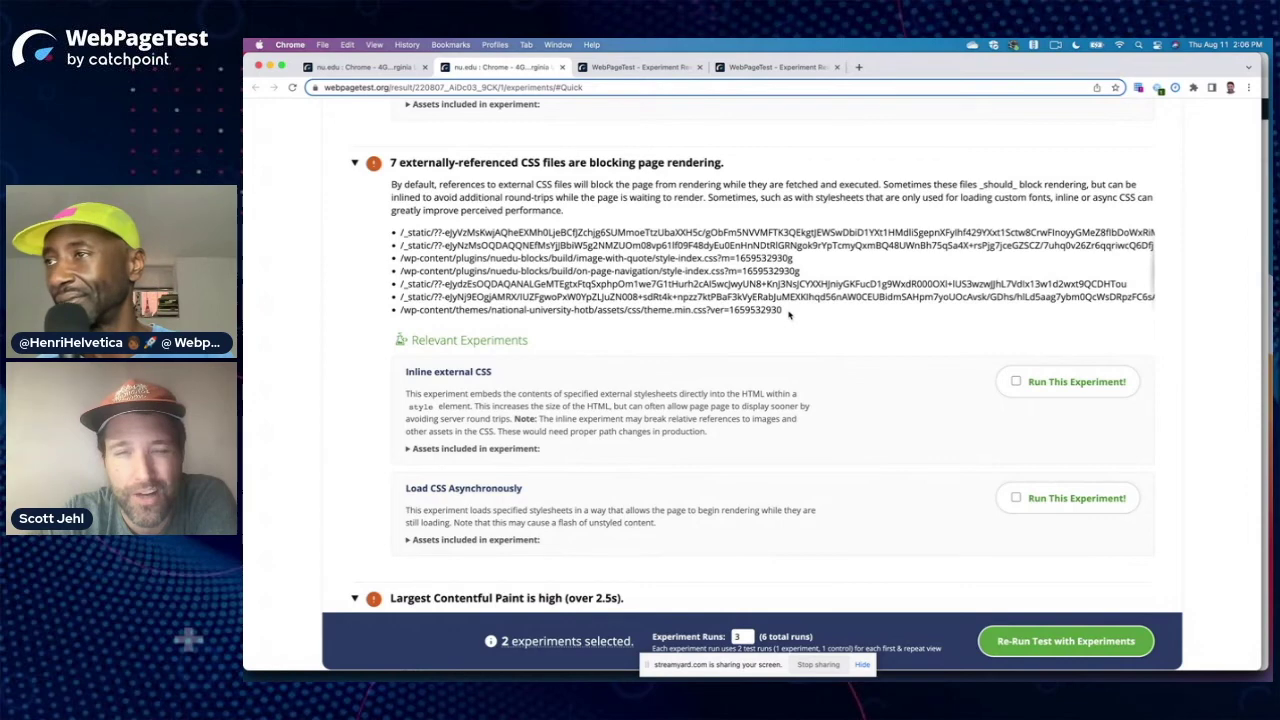
left_click_drag(788, 314, 735, 297)
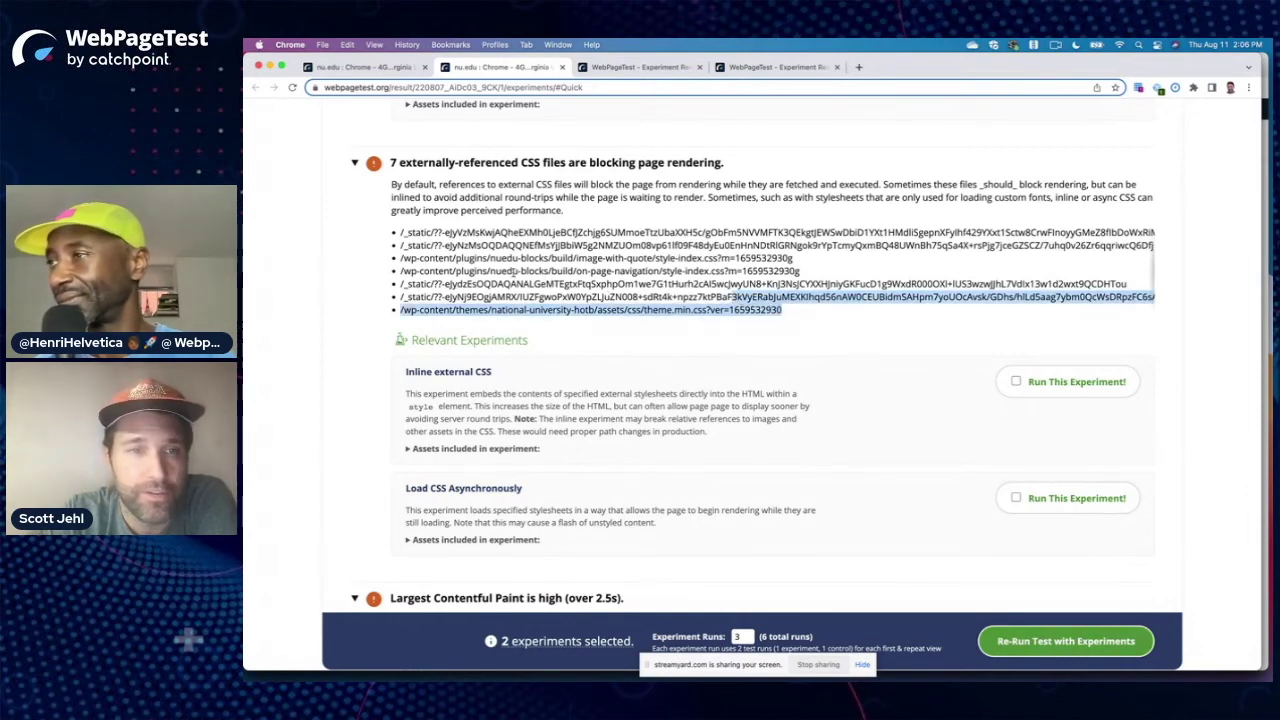
left_click(516, 271)
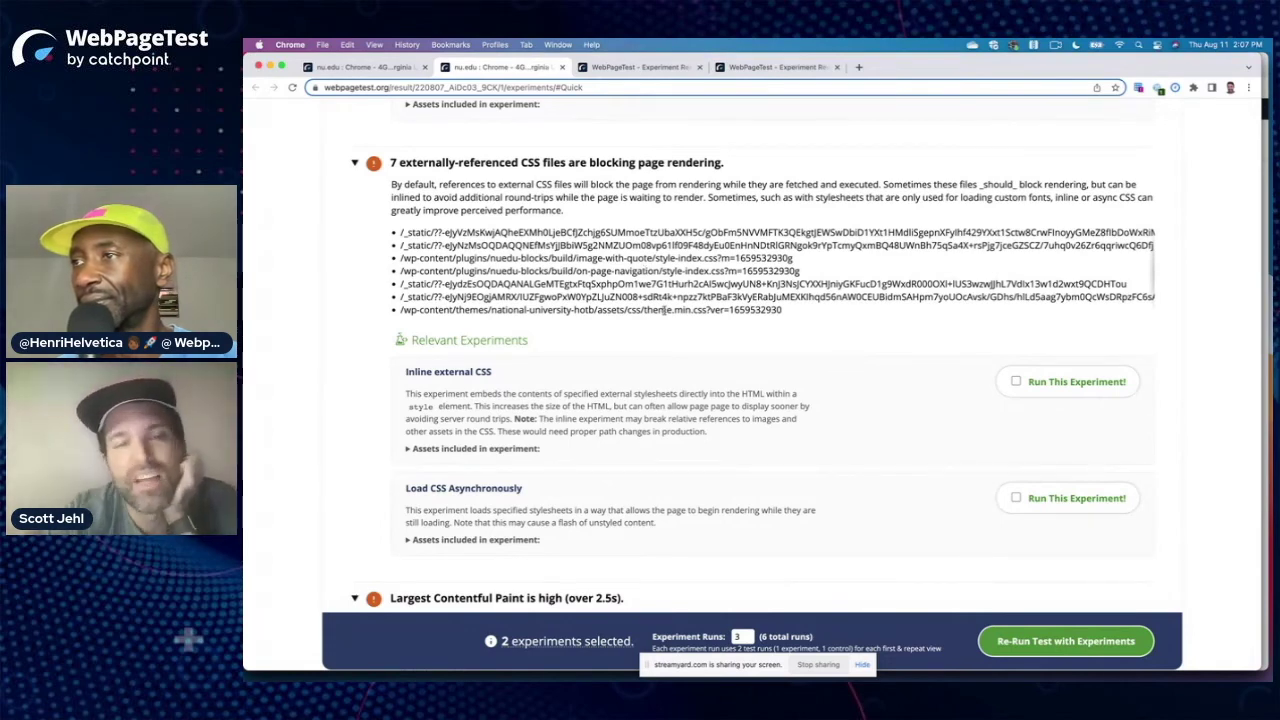
Step: Expand the assets included in the Load CSS Asynchronously experiment and review the listed stylesheets
scroll(510, 455, "down", 1)
left_click(504, 474)
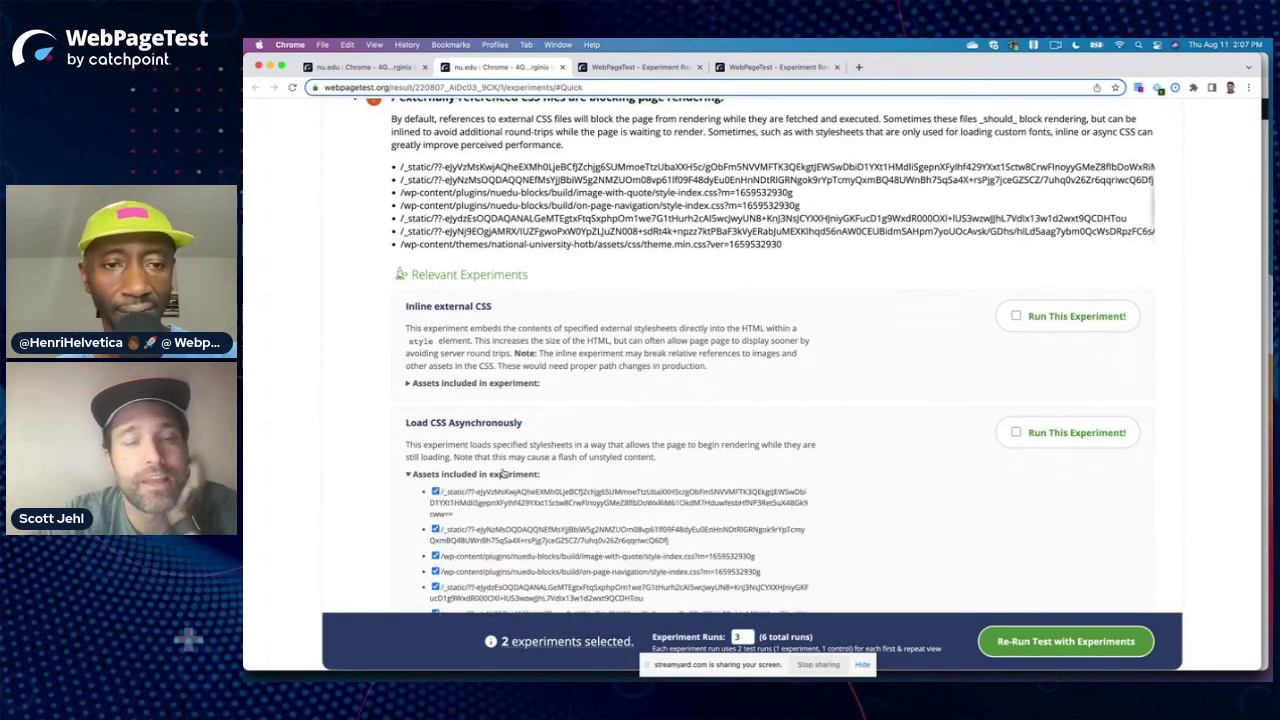
scroll(504, 474, "down", 5)
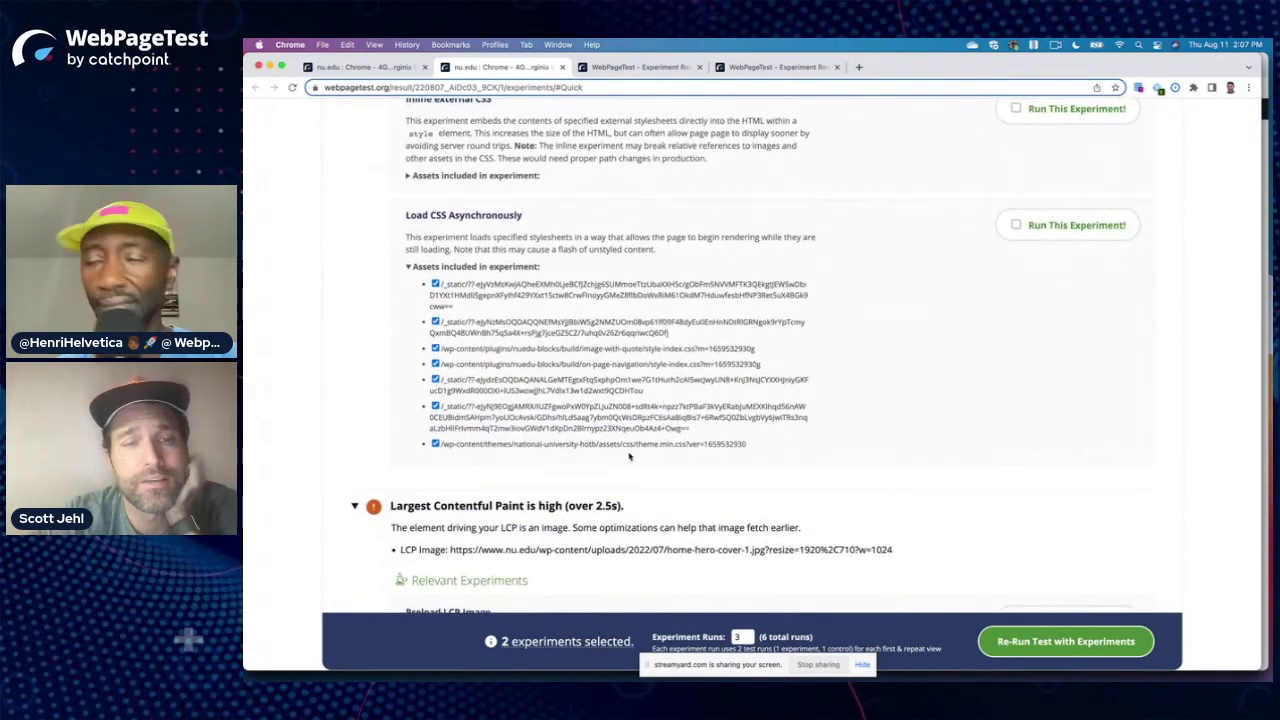
scroll(629, 456, "up", 15)
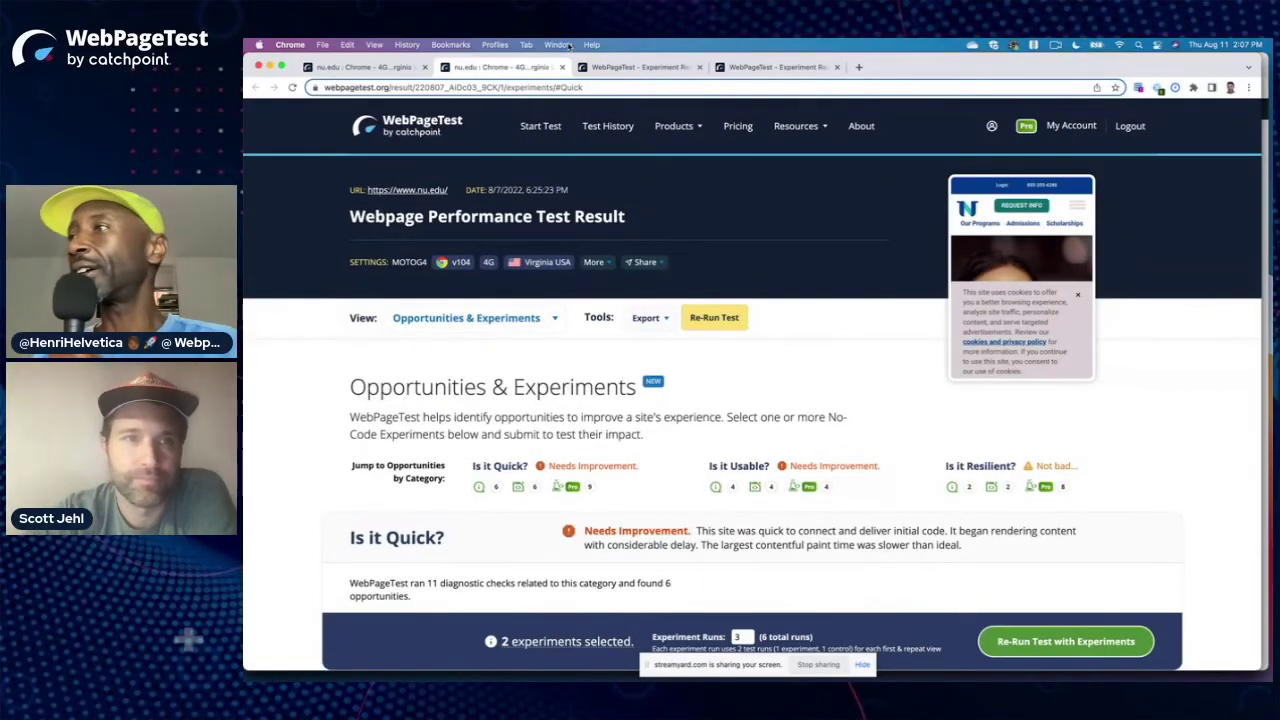
Step: Reload the nu.edu results for the experiment with only Defer Render-Blocking Scripts applied, and stop sharing the screen
left_click(645, 67)
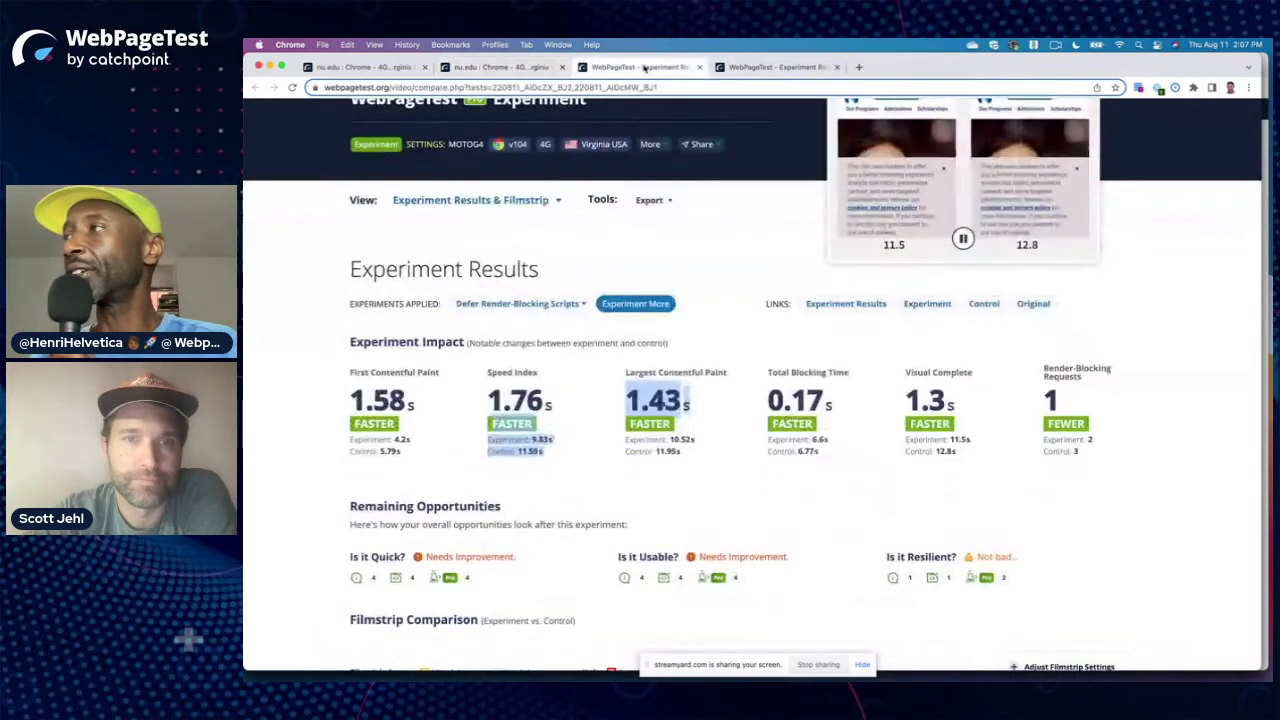
key("super+r")
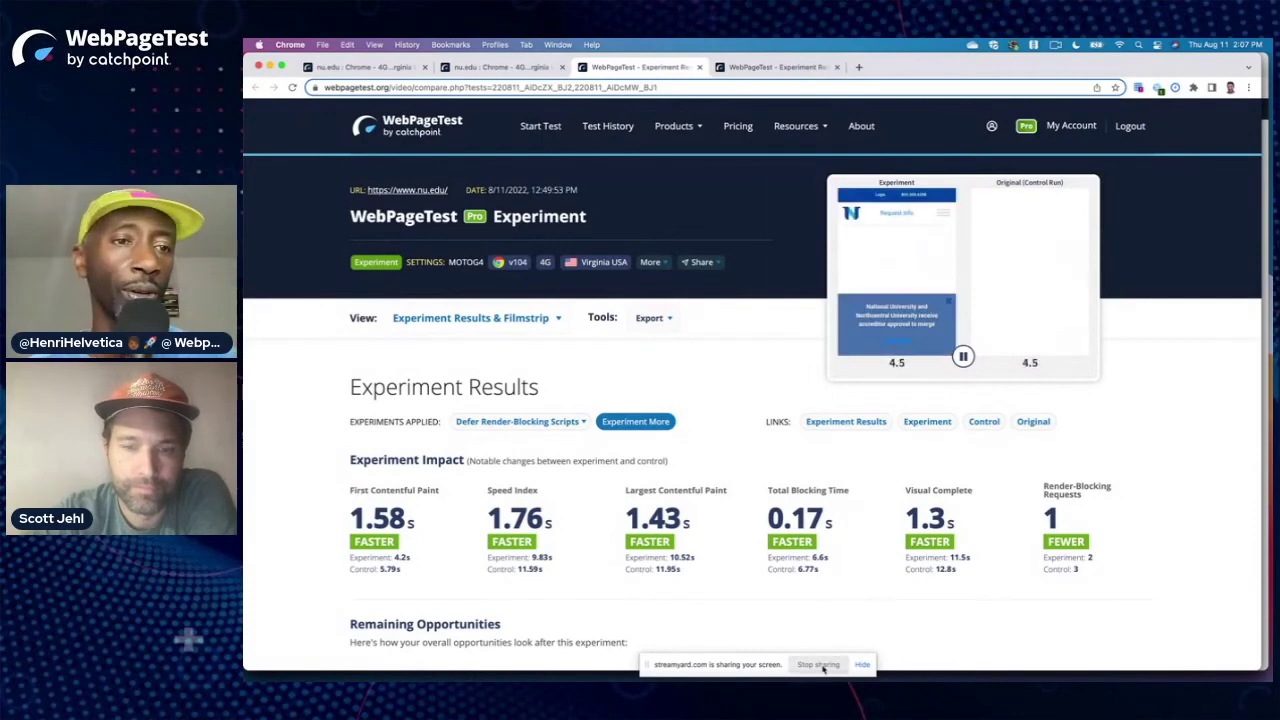
left_click(819, 665)
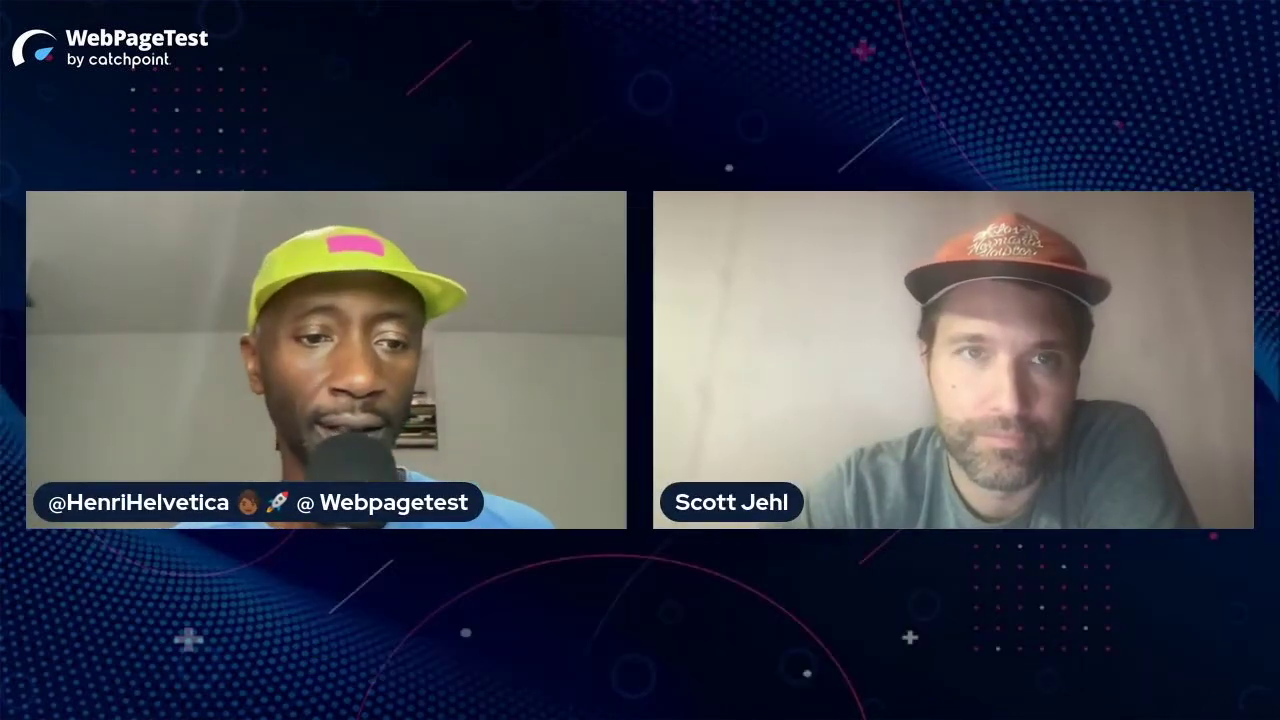